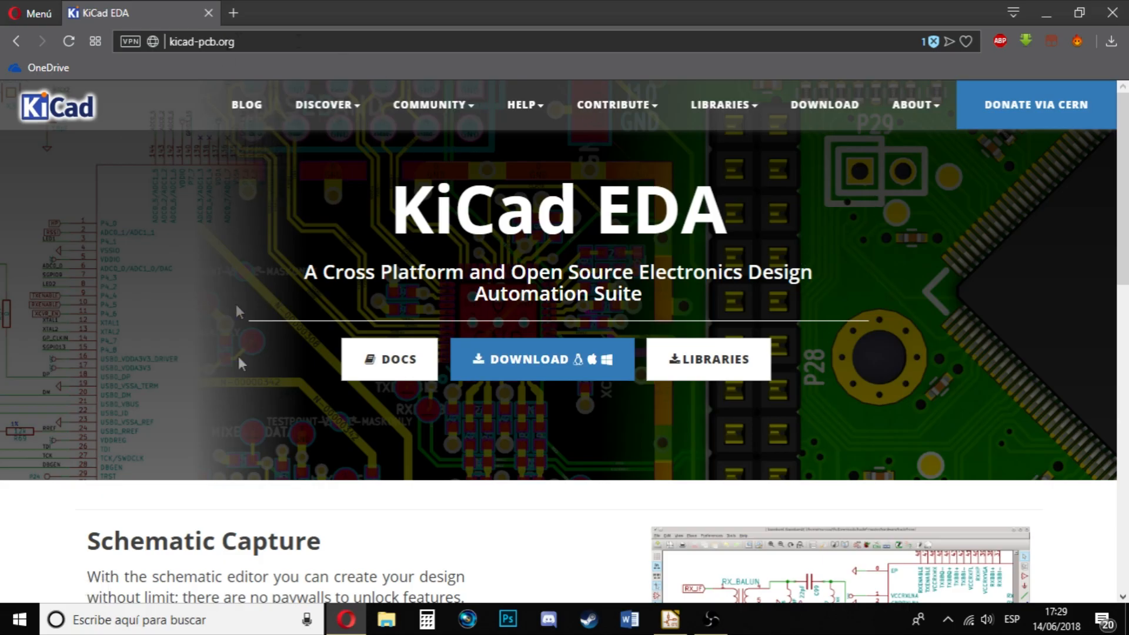
- Go to the Windows download page of the KiCad website and look over the installer options
left_click(840, 120)
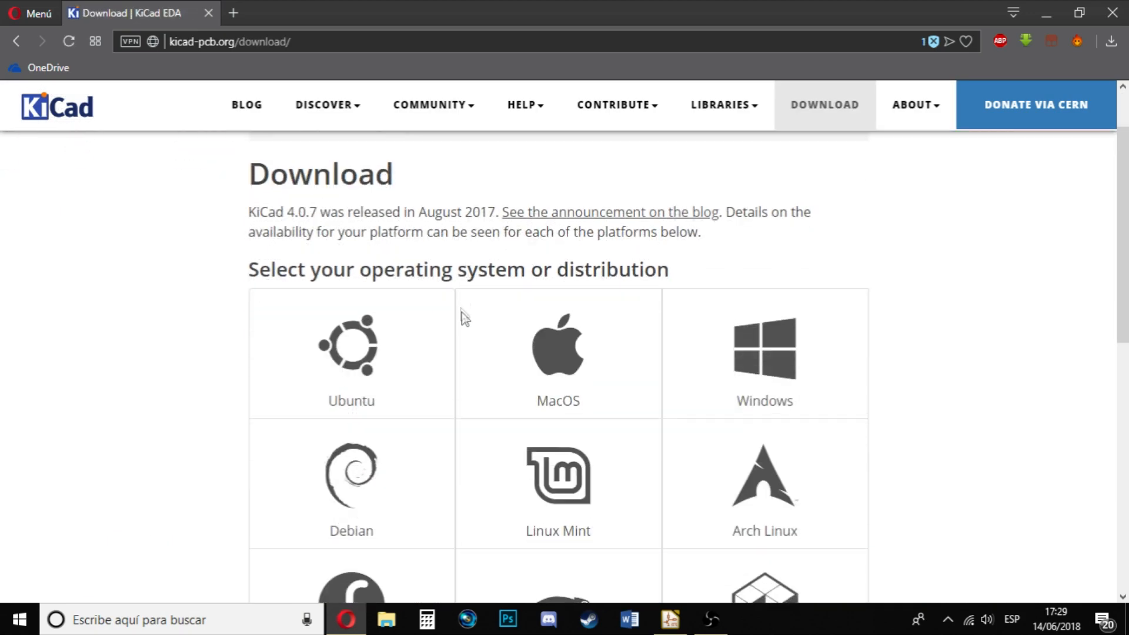
scroll(975, 507, "down", 5)
scroll(560, 479, "up", 5)
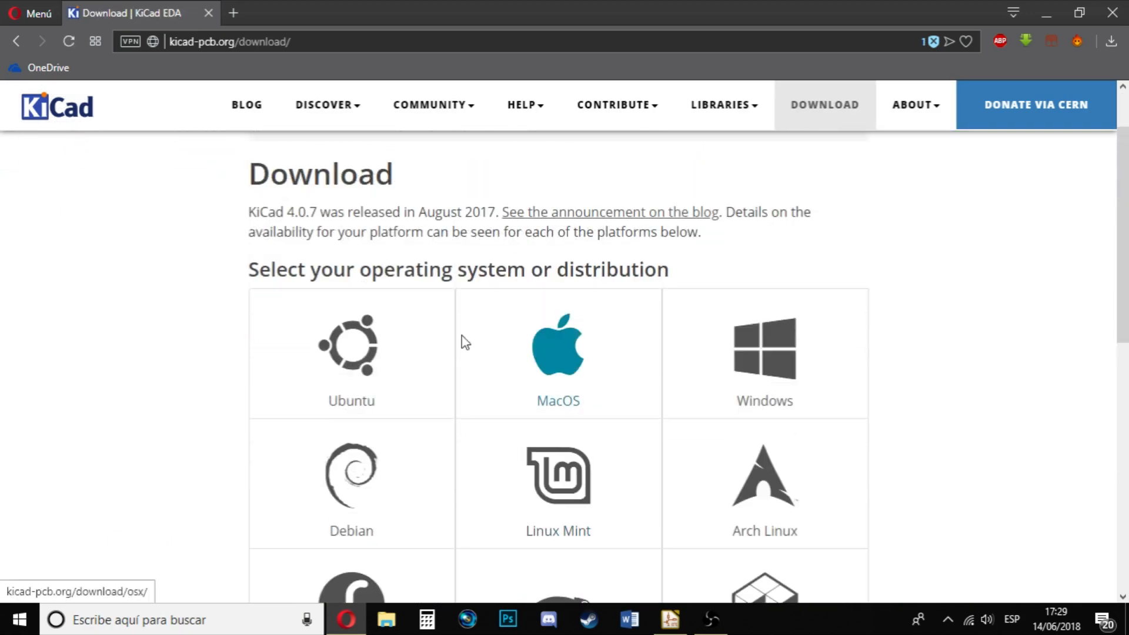
left_click(811, 372)
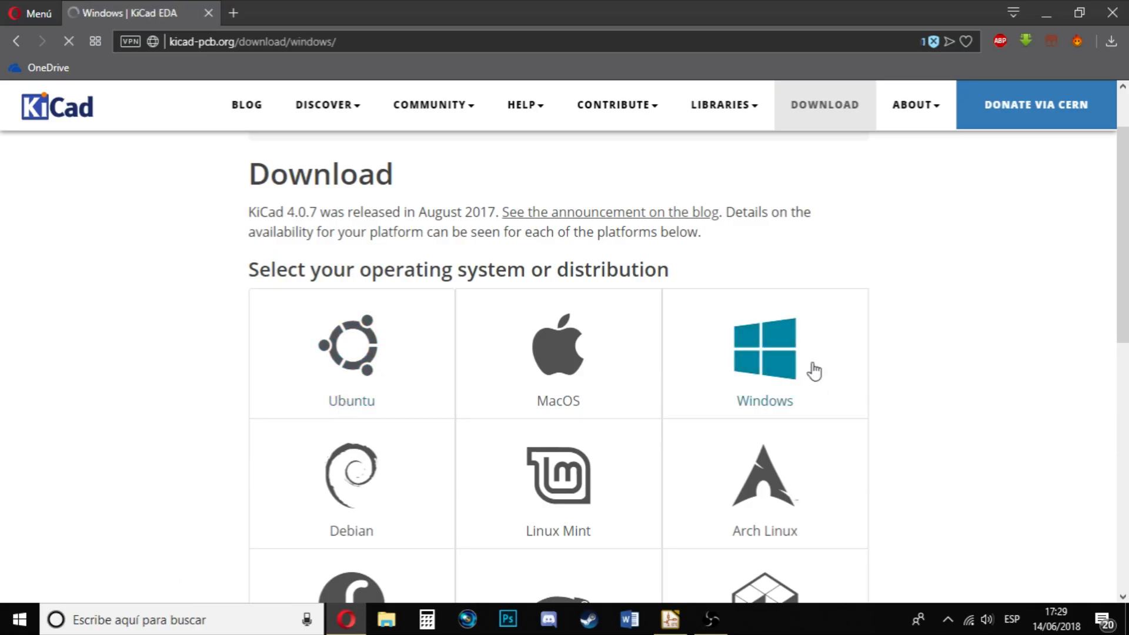
scroll(605, 327, "down", 3)
scroll(620, 341, "up", 3)
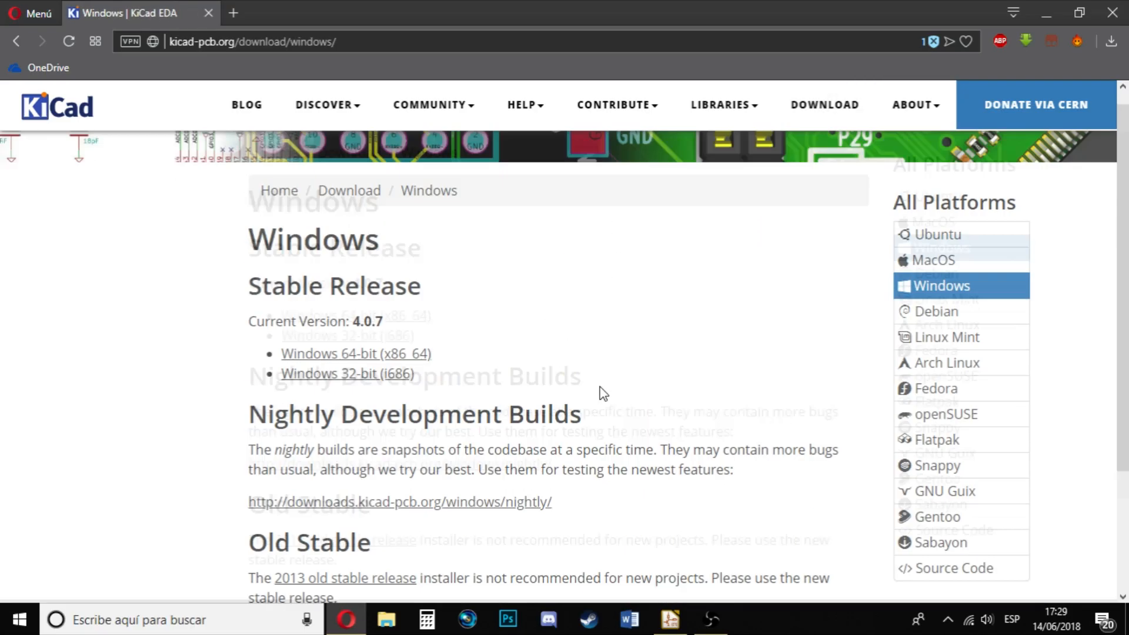
- Return to the KiCad website's home page and look over its introduction
left_click(58, 107)
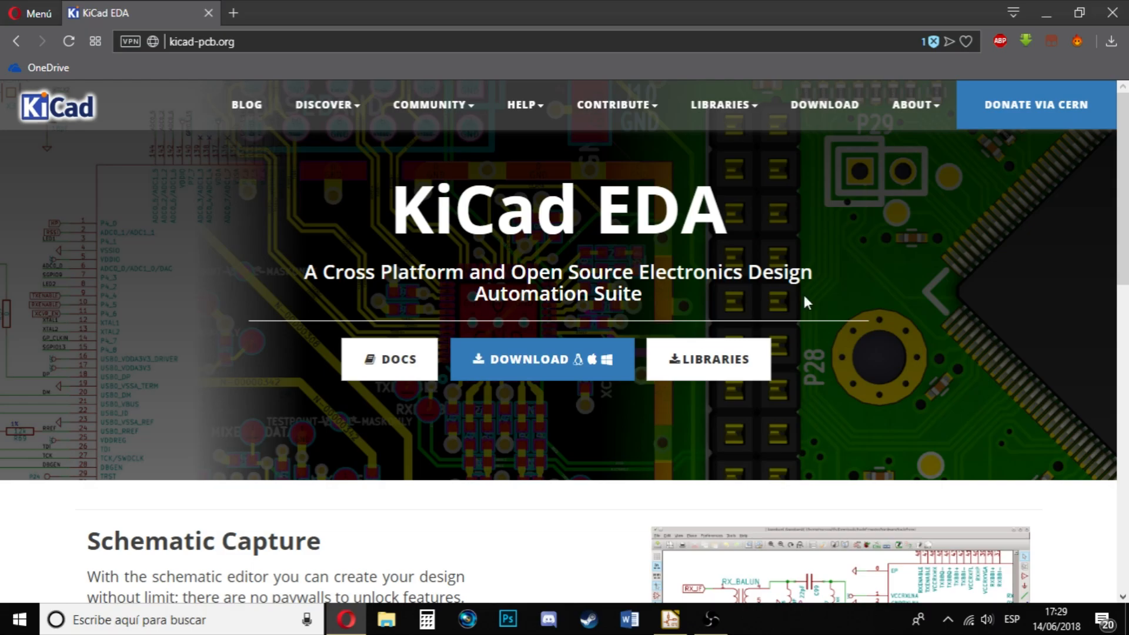
scroll(622, 282, "down", 3)
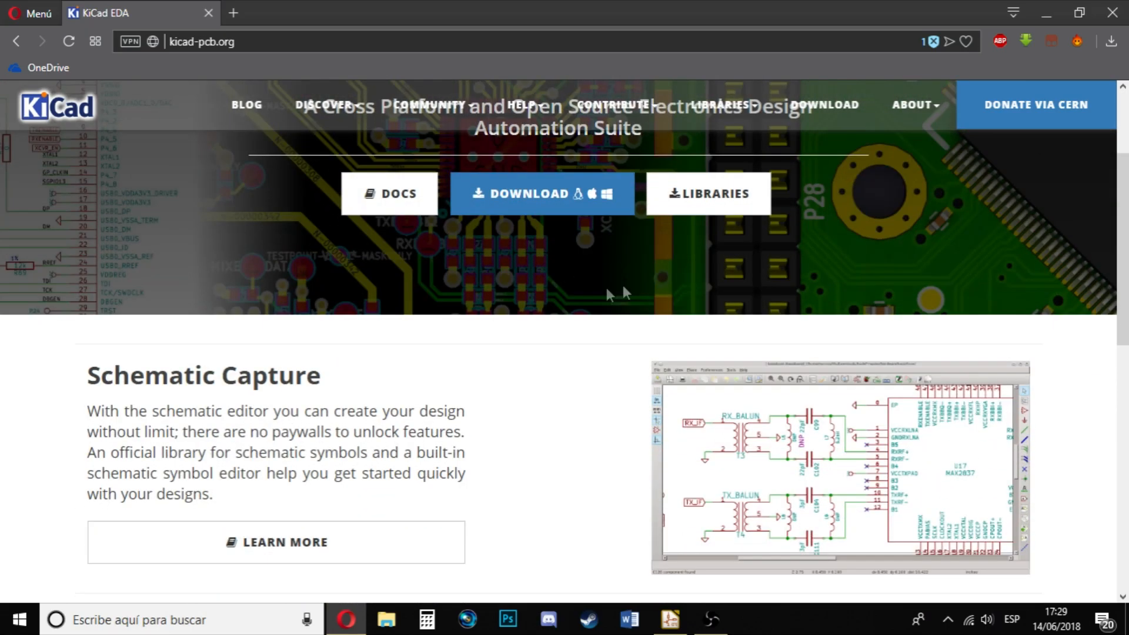
scroll(608, 432, "up", 3)
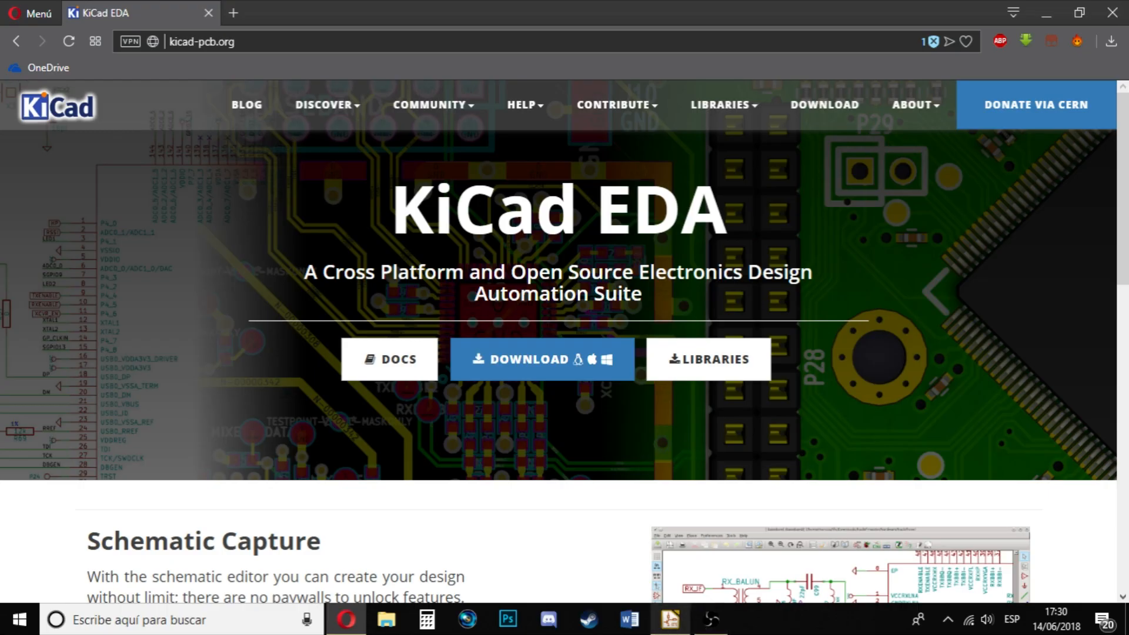
- Switch to the KiCad project manager and select the Prueba.pro project
left_click(682, 629)
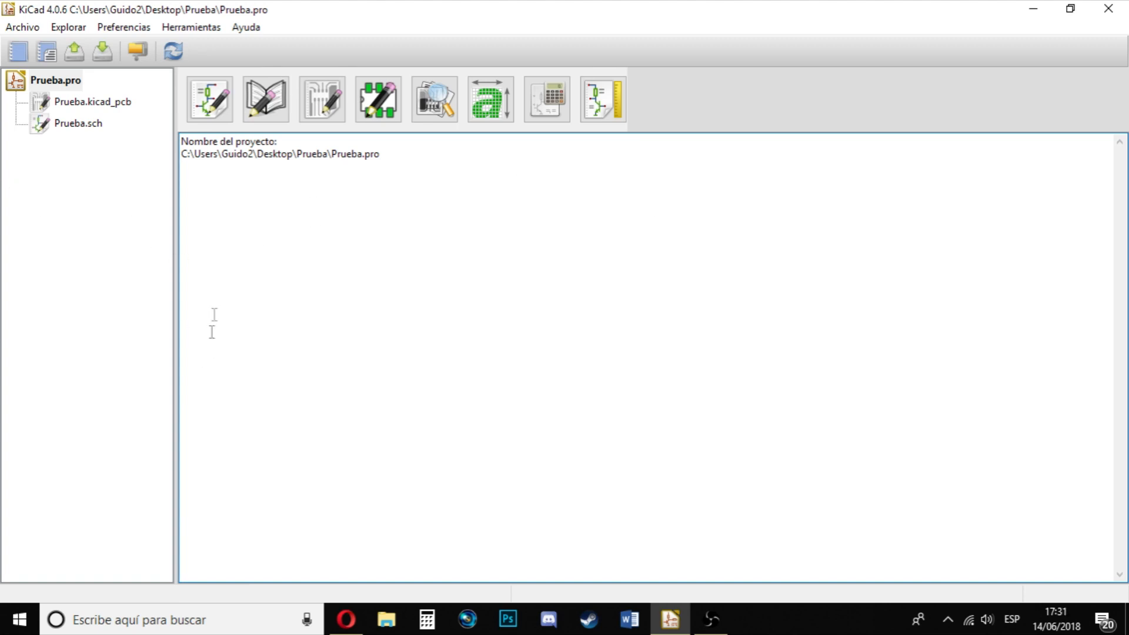
left_click(56, 80)
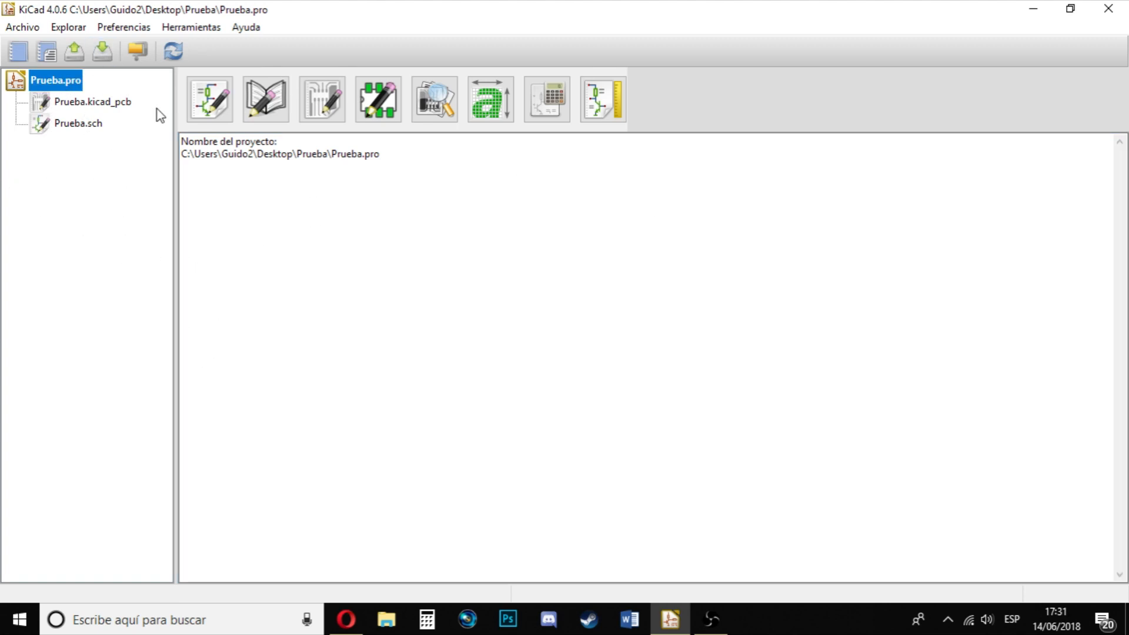
left_click(241, 227)
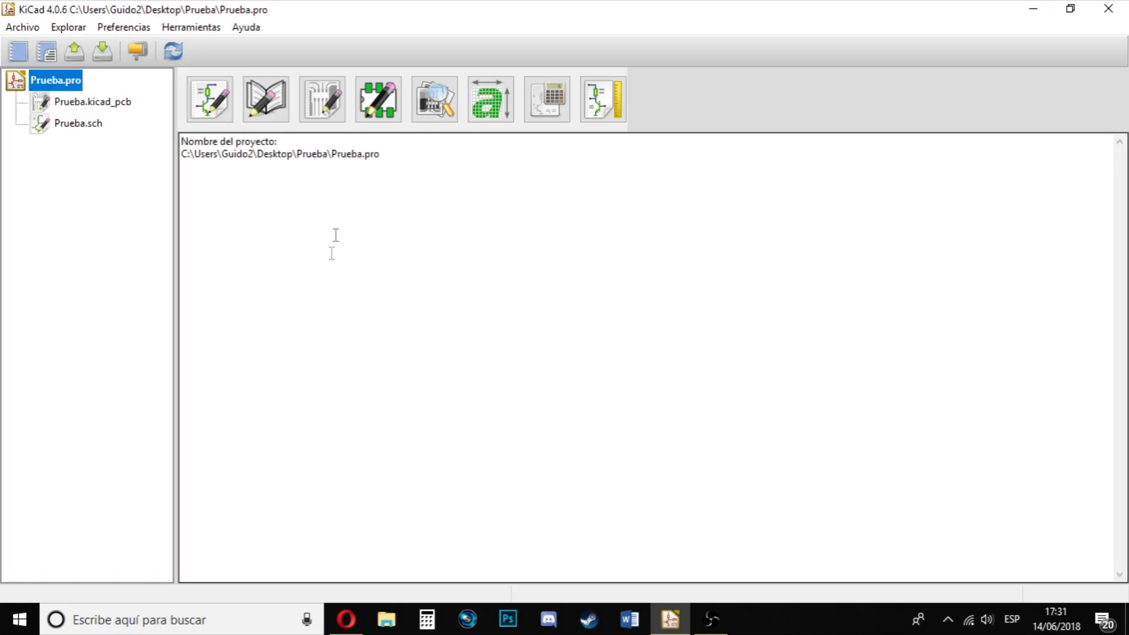
left_click(22, 27)
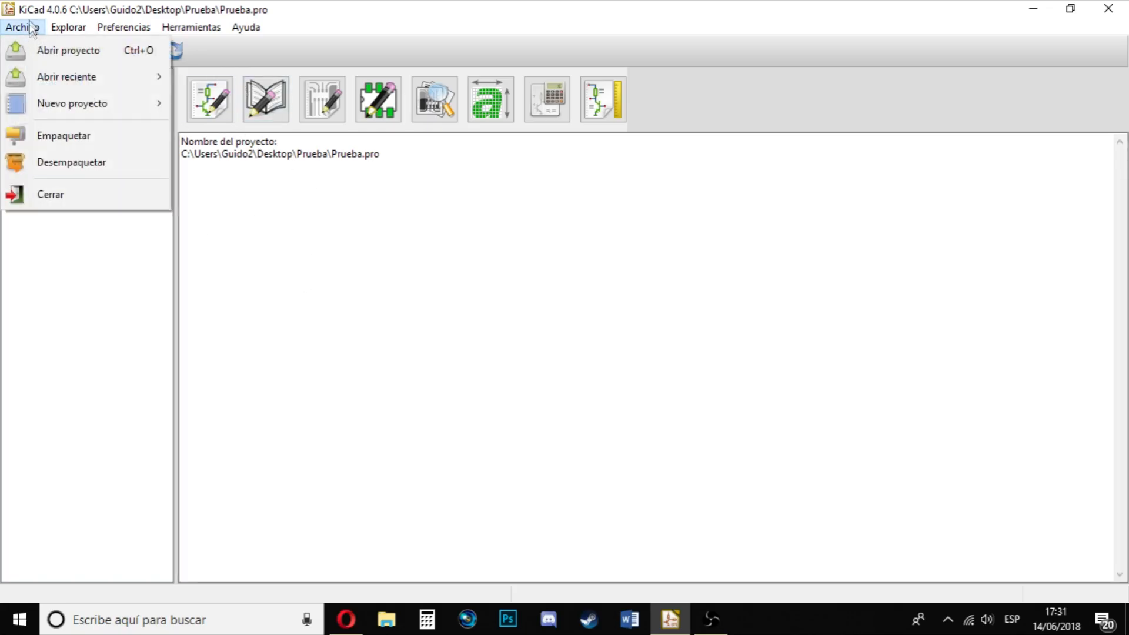
mouse_move(151, 105)
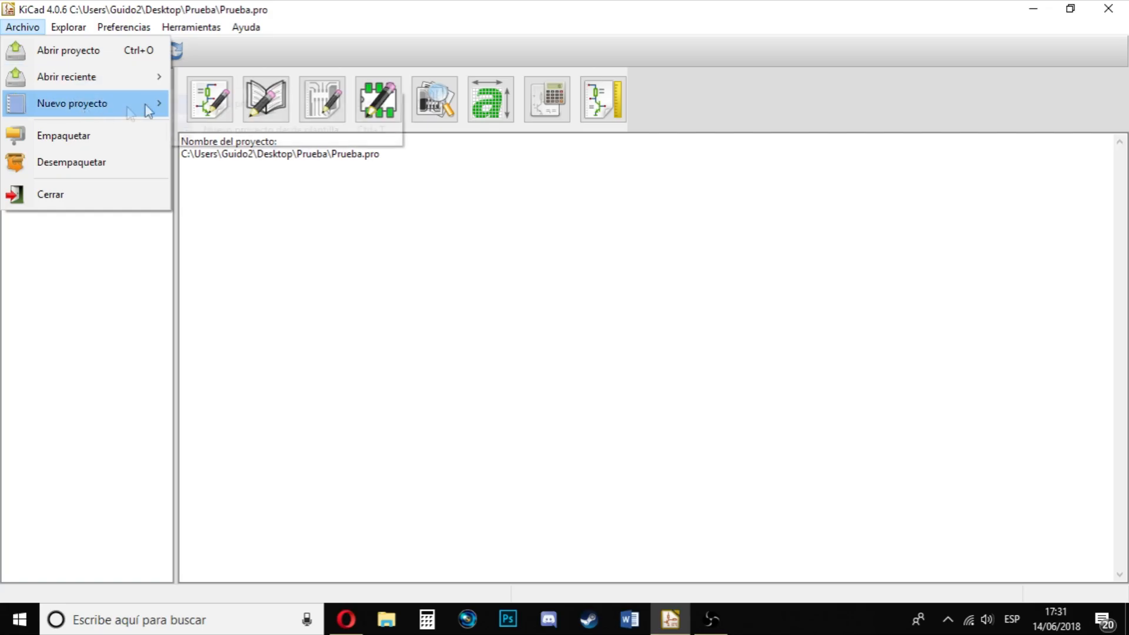
left_click(252, 105)
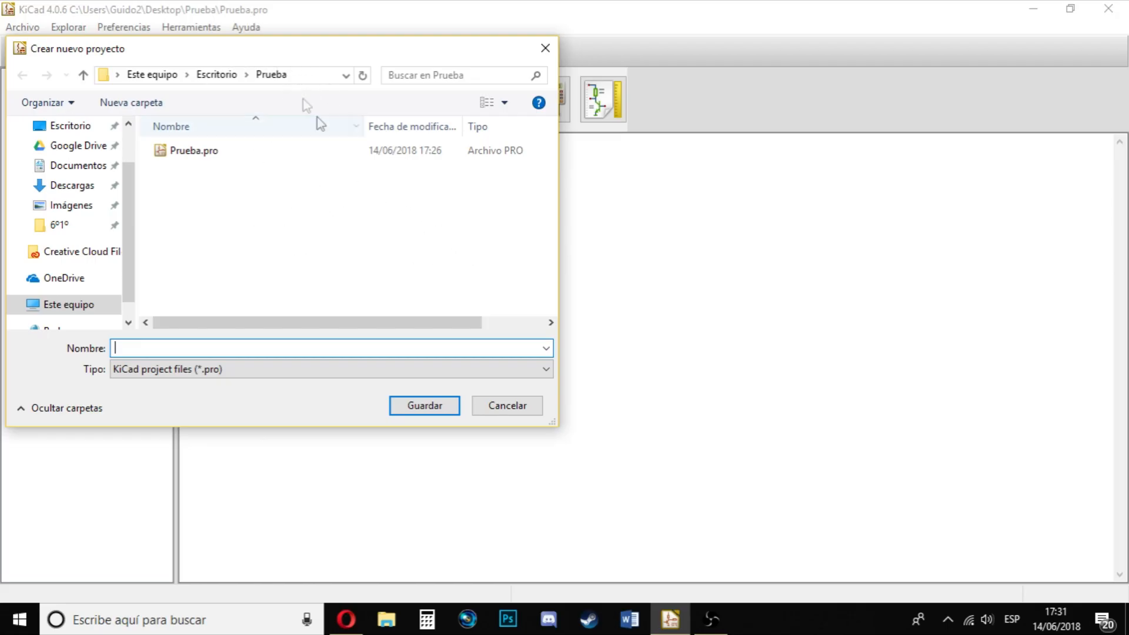
left_click(545, 47)
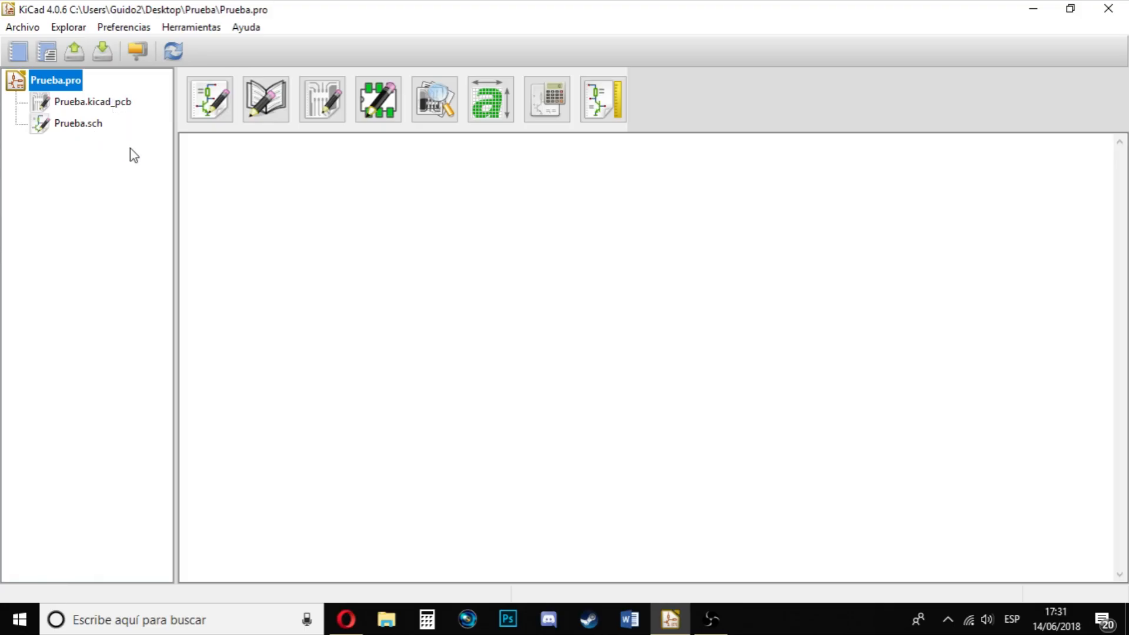
- Open the Prueba.sch schematic from the project in the schematic editor
left_click(96, 132)
double_click(95, 129)
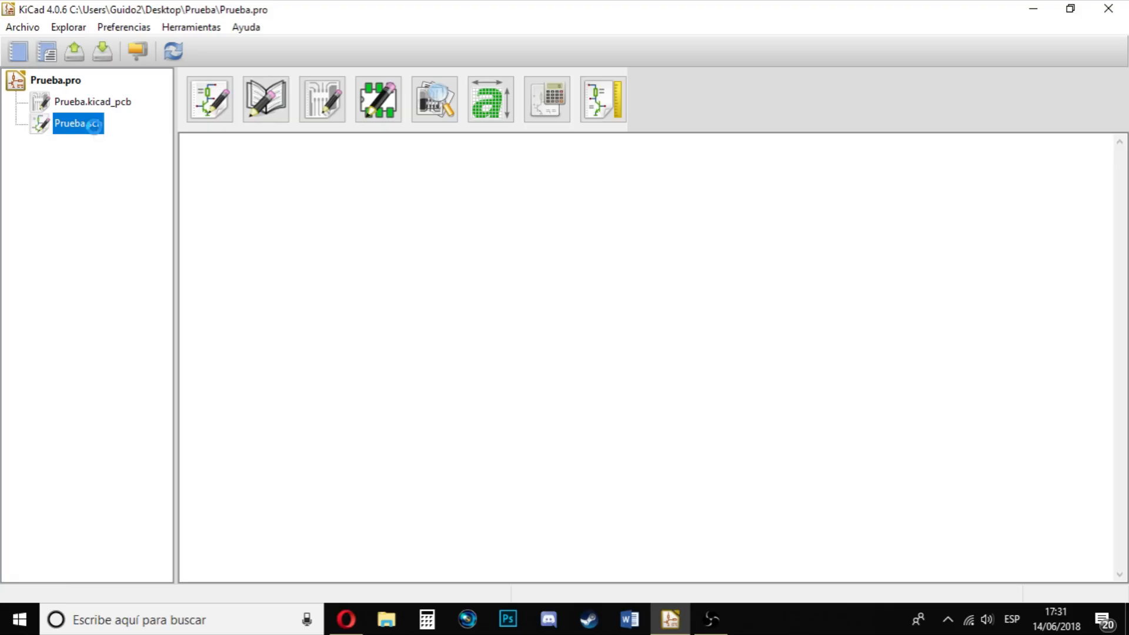
scroll(726, 349, "down", 1)
scroll(312, 162, "up", 1)
scroll(559, 310, "up", 1)
scroll(557, 305, "down", 1)
scroll(798, 323, "up", 1)
scroll(556, 315, "down", 1)
middle_click_drag(556, 306, 552, 179)
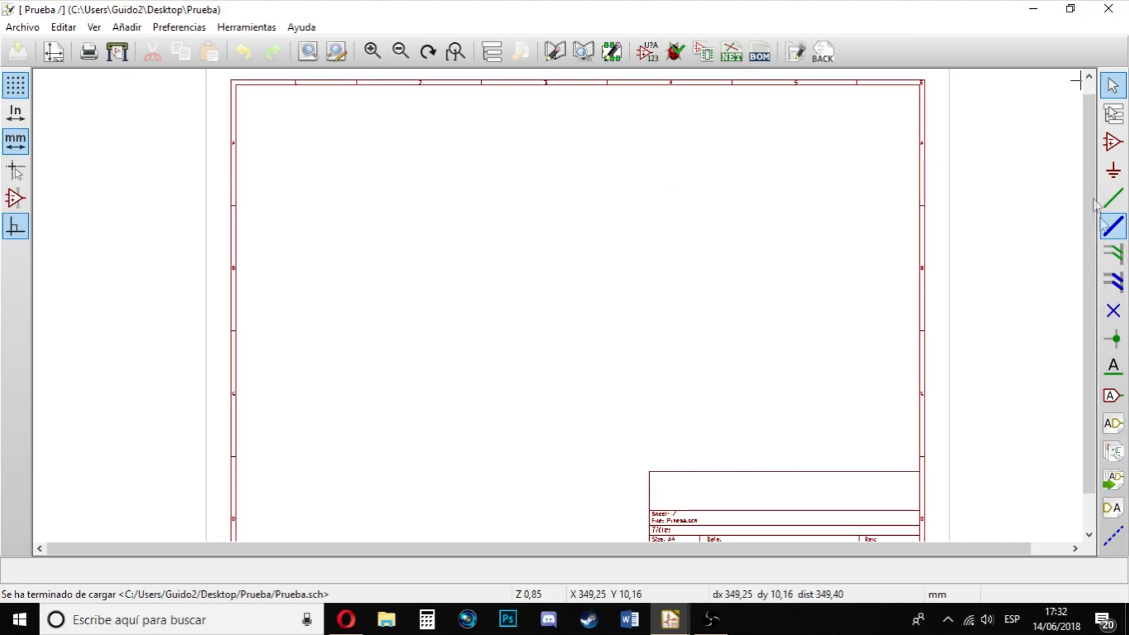
left_click_drag(1091, 326, 1090, 329)
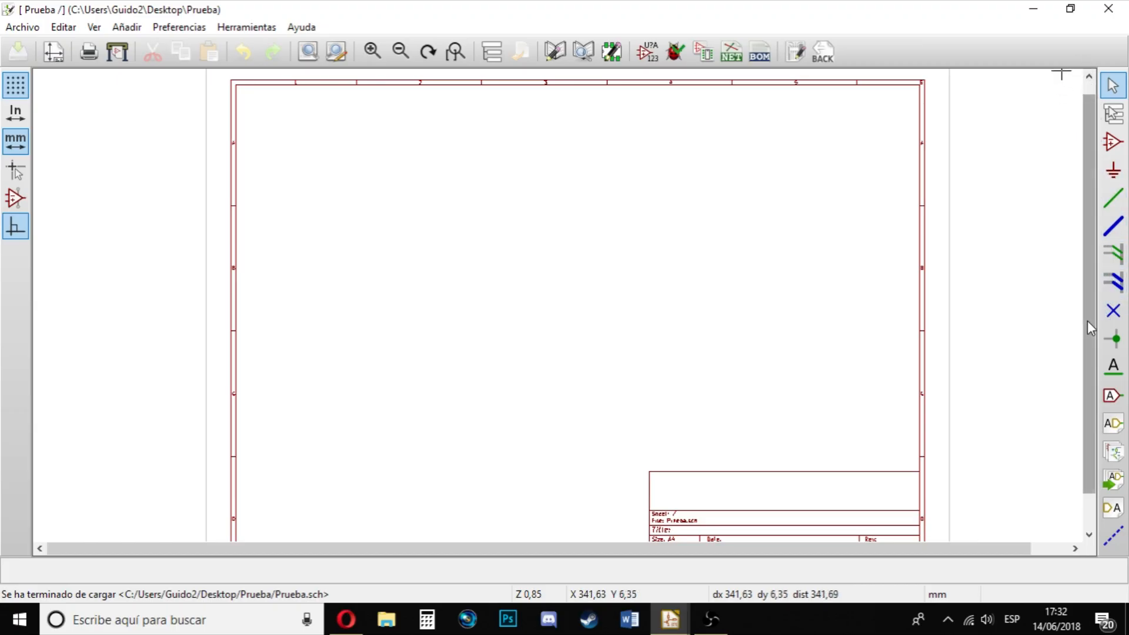
- Find the LM317_SOT223 adjustable regulator with the filter "lm317" and place it on the upper part of the sheet
left_click(1110, 147)
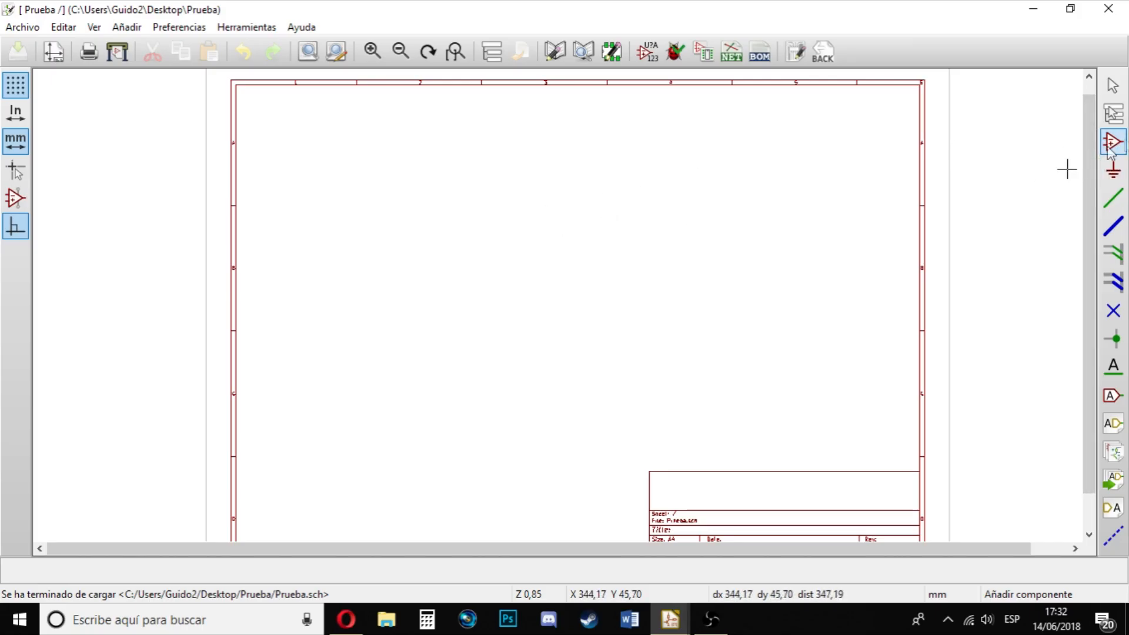
left_click(622, 207)
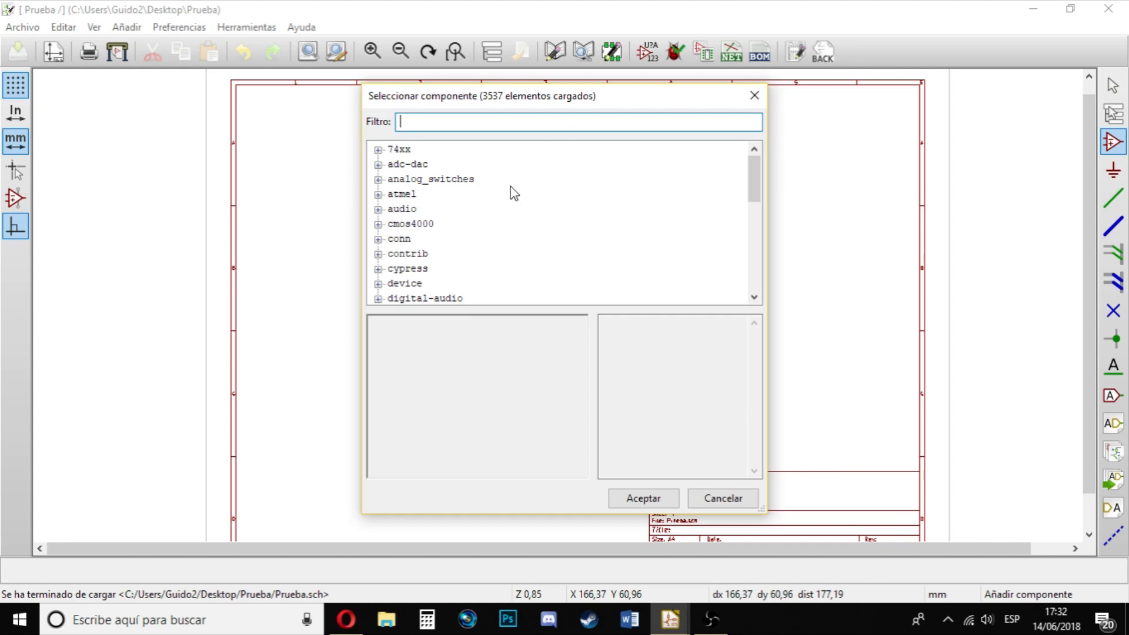
type("lm317")
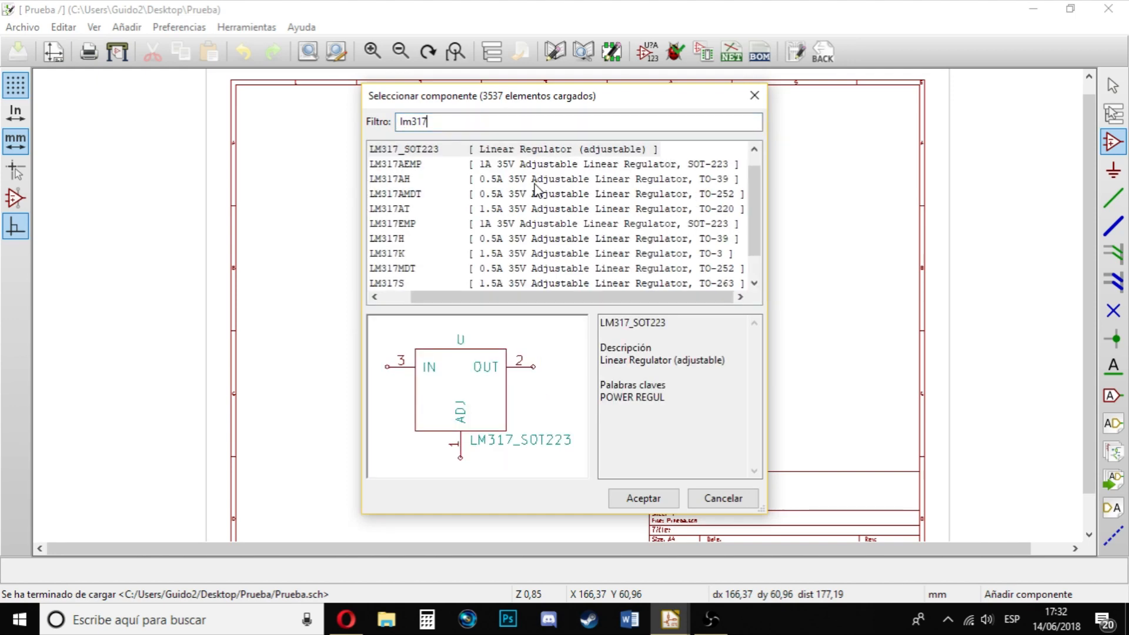
left_click(464, 149)
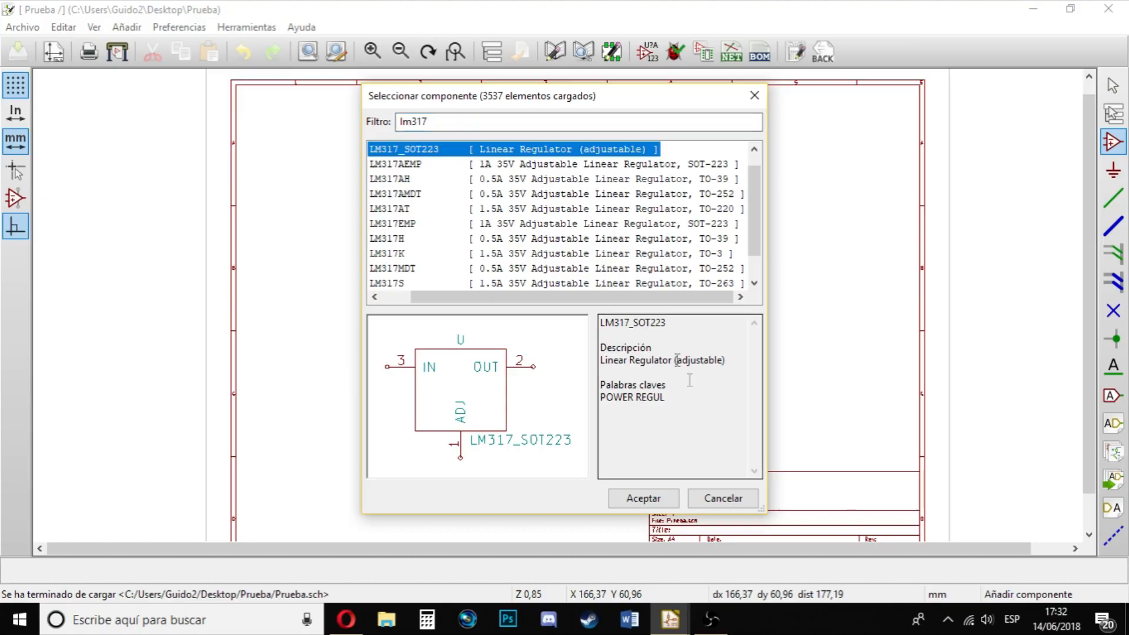
left_click(643, 498)
scroll(575, 240, "up", 2)
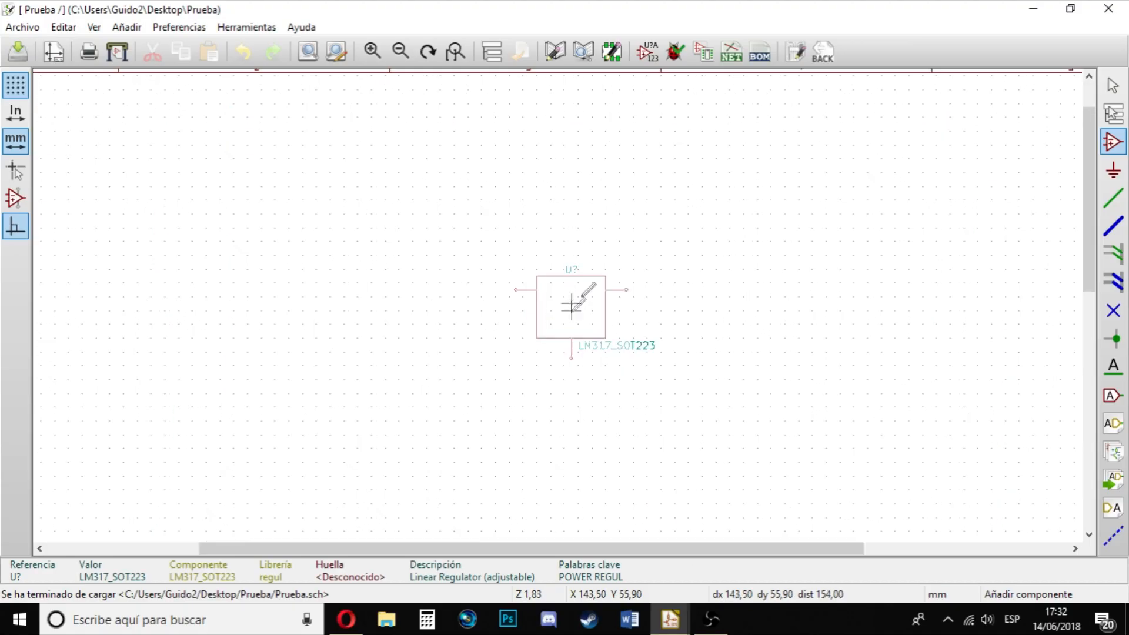
left_click(571, 265)
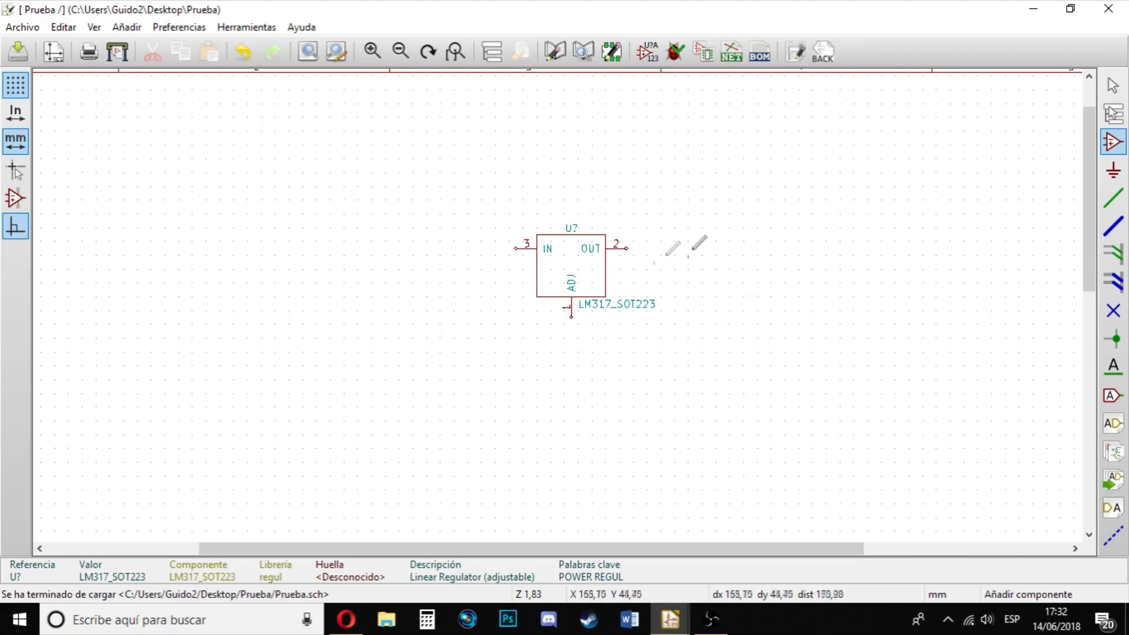
- Add a resistor R and place it vertically below the regulator's OUT pin
left_click(715, 214)
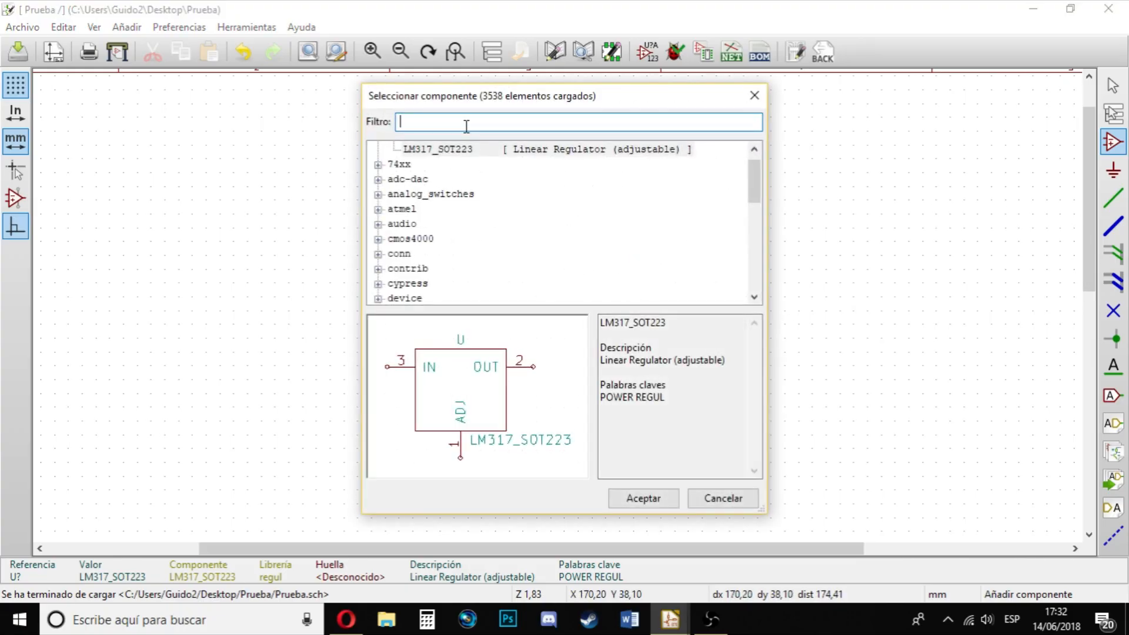
type("r")
left_click(415, 150)
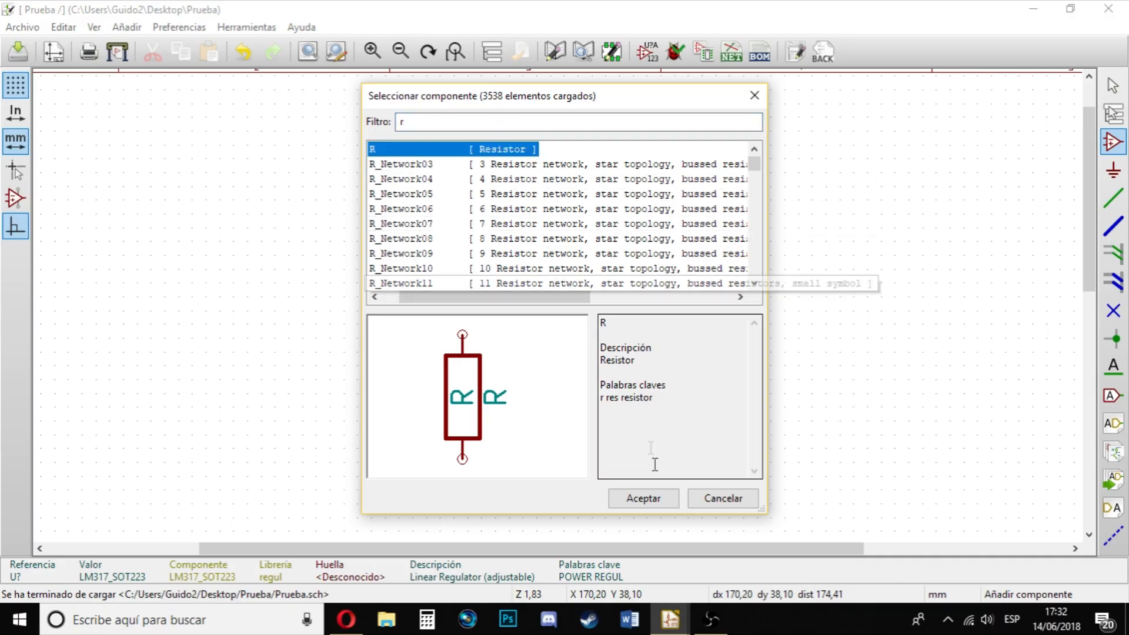
key("Return")
key("r")
left_click(625, 290)
- Filter the components by "TRIM", compare the trimmable parts and place a POT_TRIM potentiometer below the regulator's ADJ pin
left_click(674, 323)
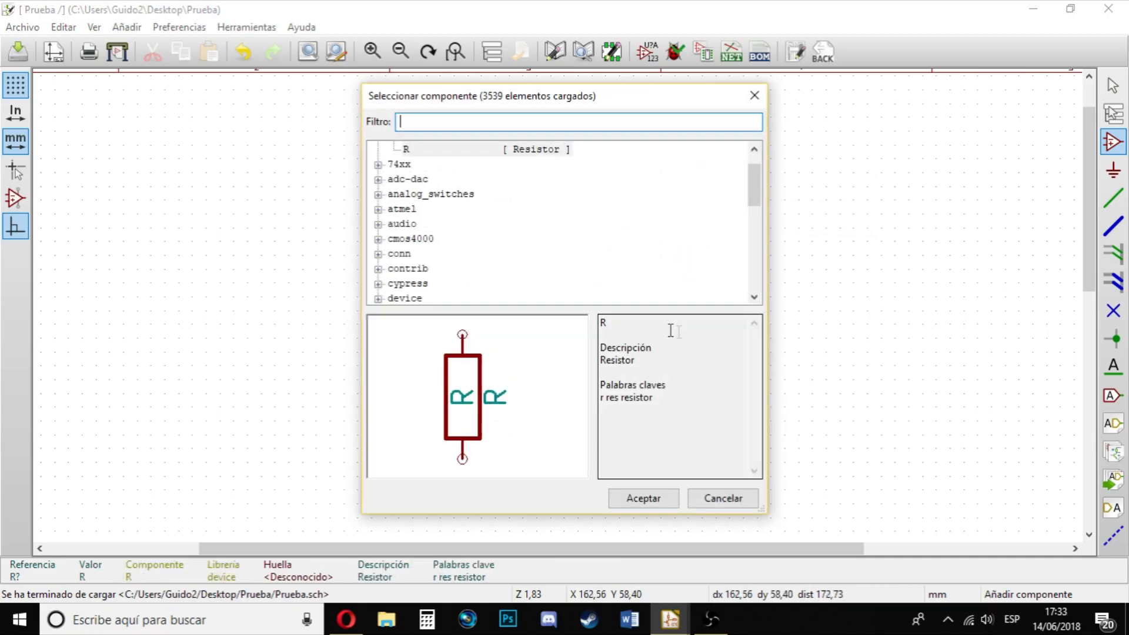
left_click(460, 152)
left_click(435, 121)
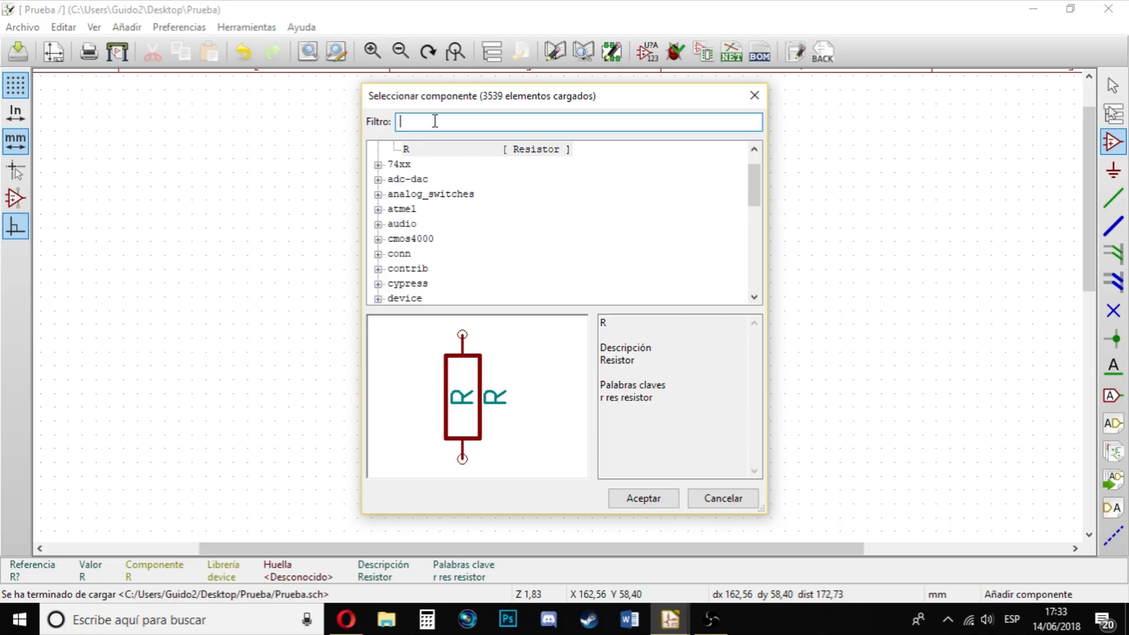
type("TRIM")
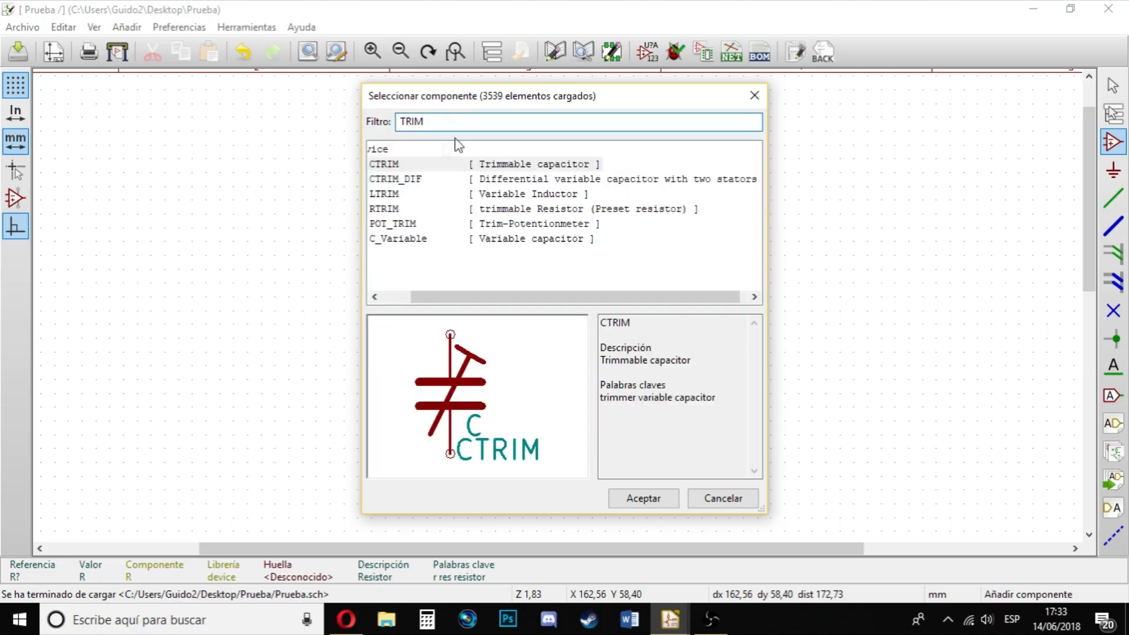
left_click_drag(471, 301, 440, 300)
left_click(432, 223)
left_click(463, 209)
left_click(462, 225)
left_click(460, 197)
left_click(470, 210)
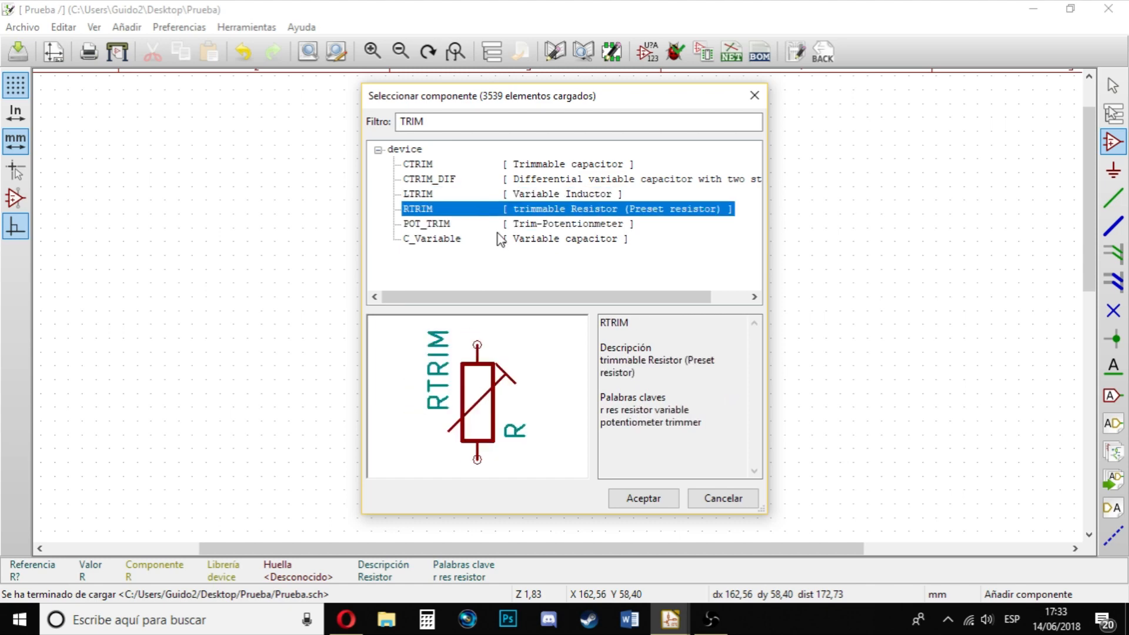
left_click(485, 235)
left_click(474, 224)
left_click(475, 210)
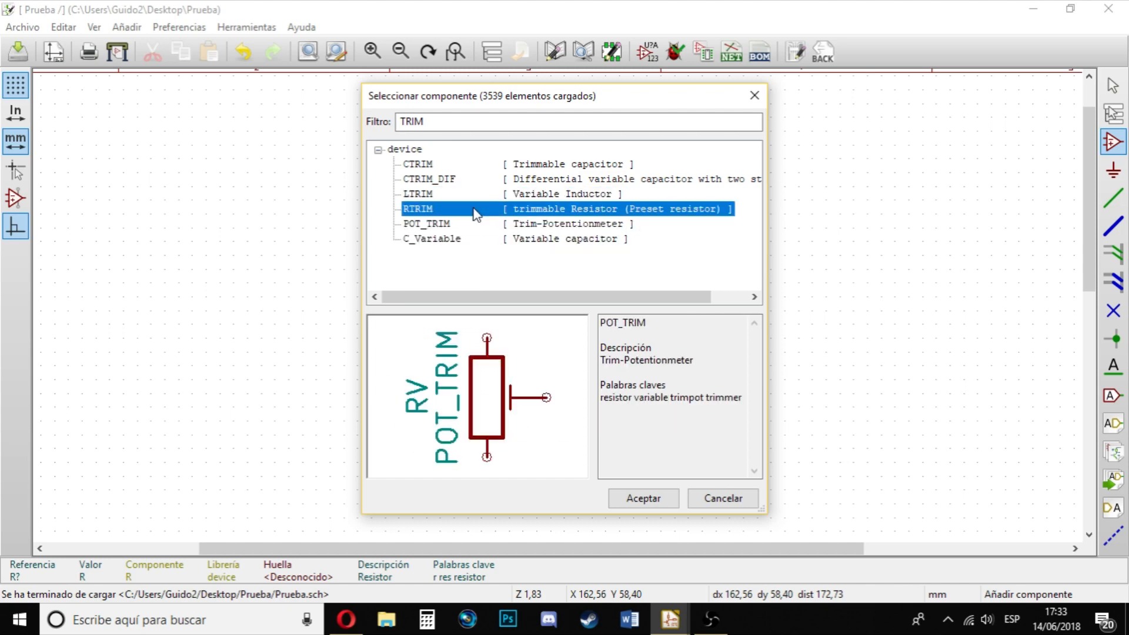
left_click(442, 227)
left_click(662, 500)
left_click(571, 352)
scroll(613, 317, "up", 3)
scroll(557, 304, "down", 2)
scroll(557, 305, "up", 2)
scroll(516, 303, "down", 2)
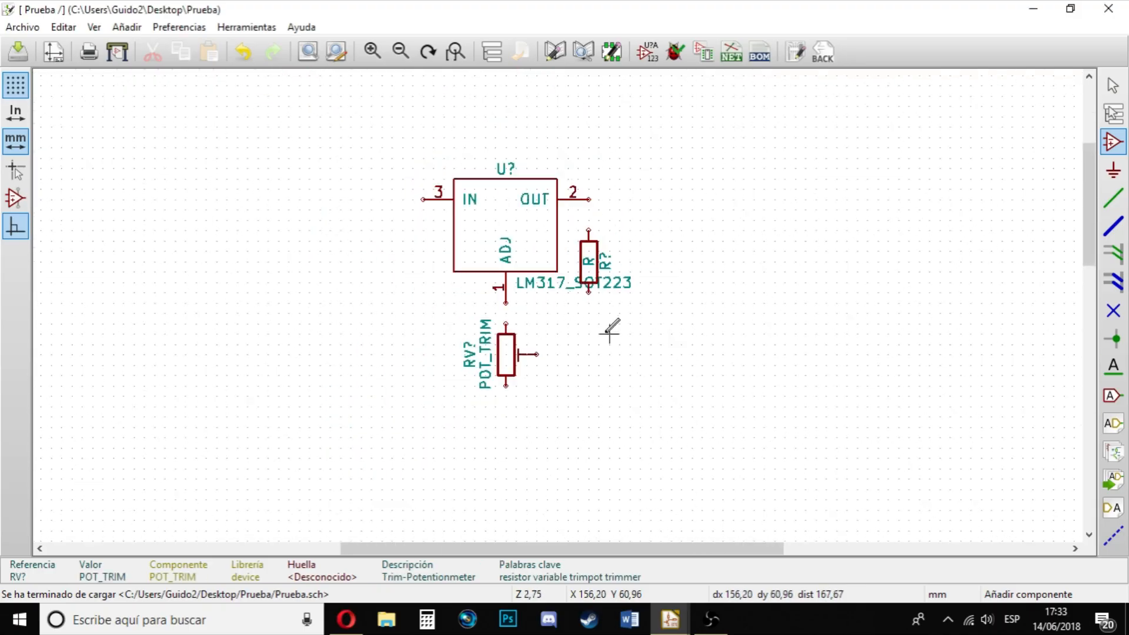
scroll(624, 315, "up", 2)
scroll(474, 302, "down", 2)
scroll(557, 306, "up", 2)
scroll(558, 306, "down", 2)
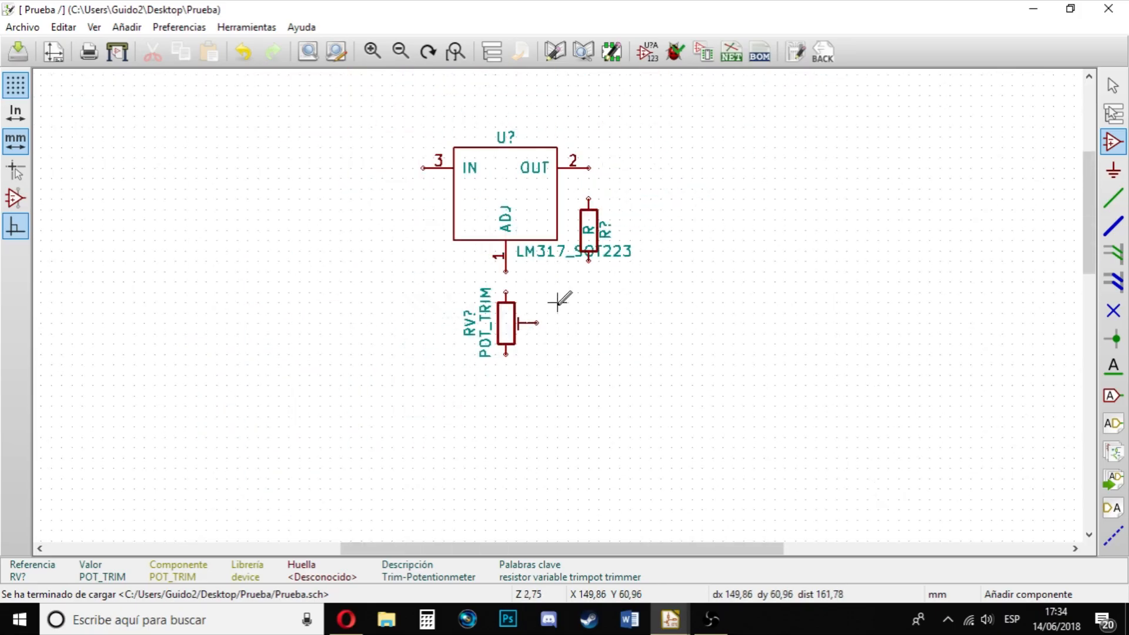
- Wire the ADJ pin to the potentiometer's upper end, OUT to the resistor's upper end, and the resistor's lower end to the ADJ wire
scroll(531, 322, "up", 1)
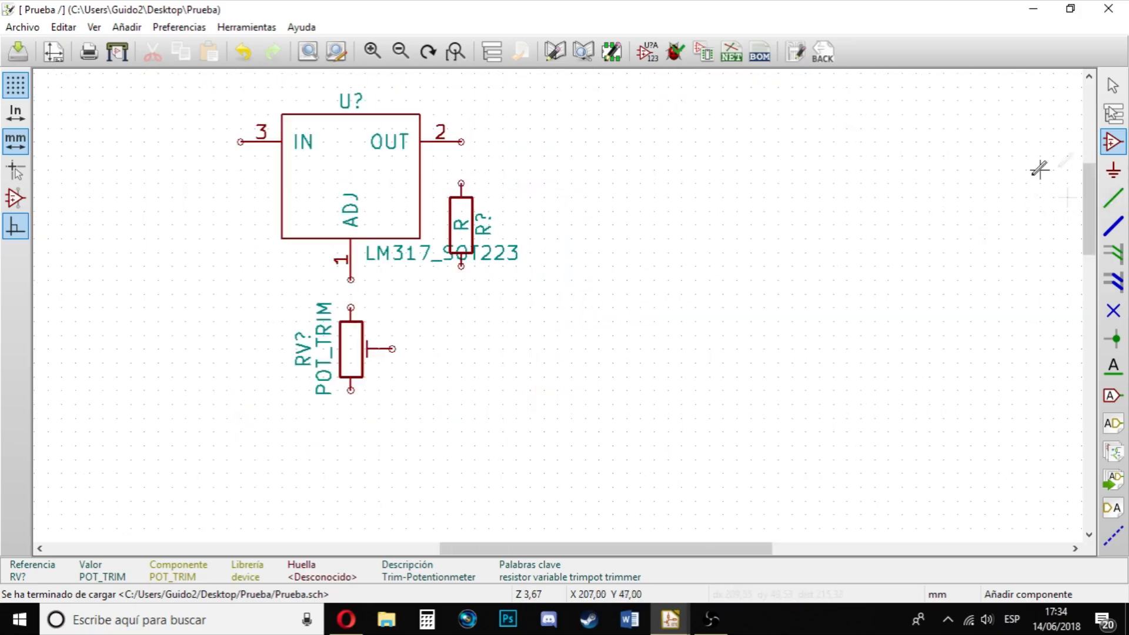
left_click(1119, 199)
left_click(351, 306)
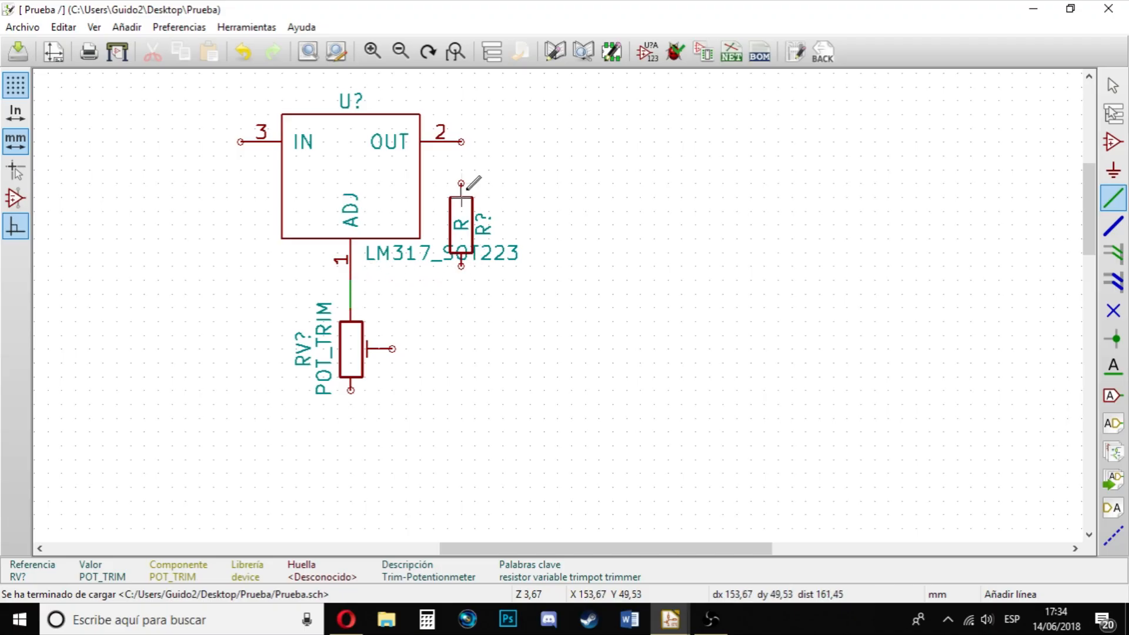
left_click(461, 142)
left_click(461, 265)
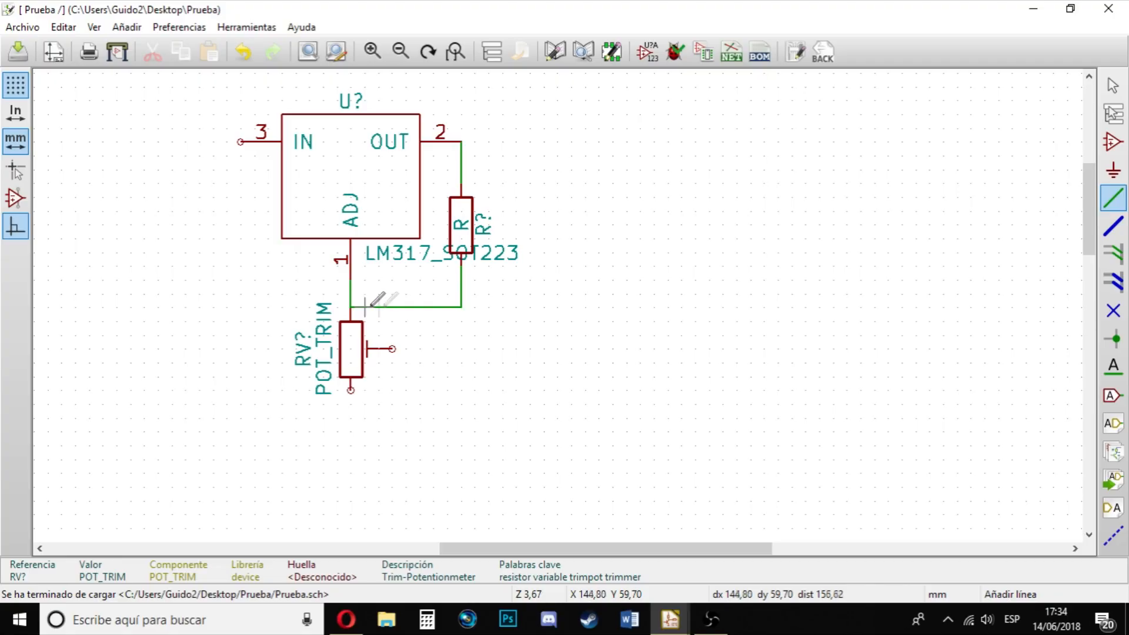
- Add a junction where the resistor's lower wire meets the ADJ wire above the potentiometer
scroll(346, 315, "down", 2)
scroll(308, 270, "up", 2)
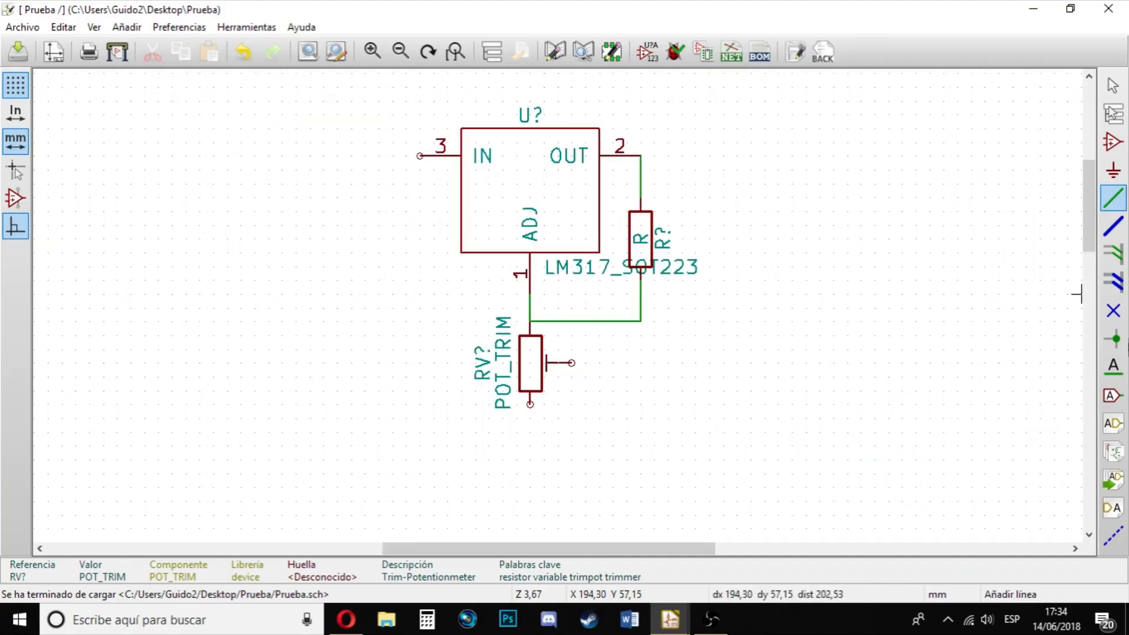
left_click(1113, 342)
scroll(575, 347, "up", 1)
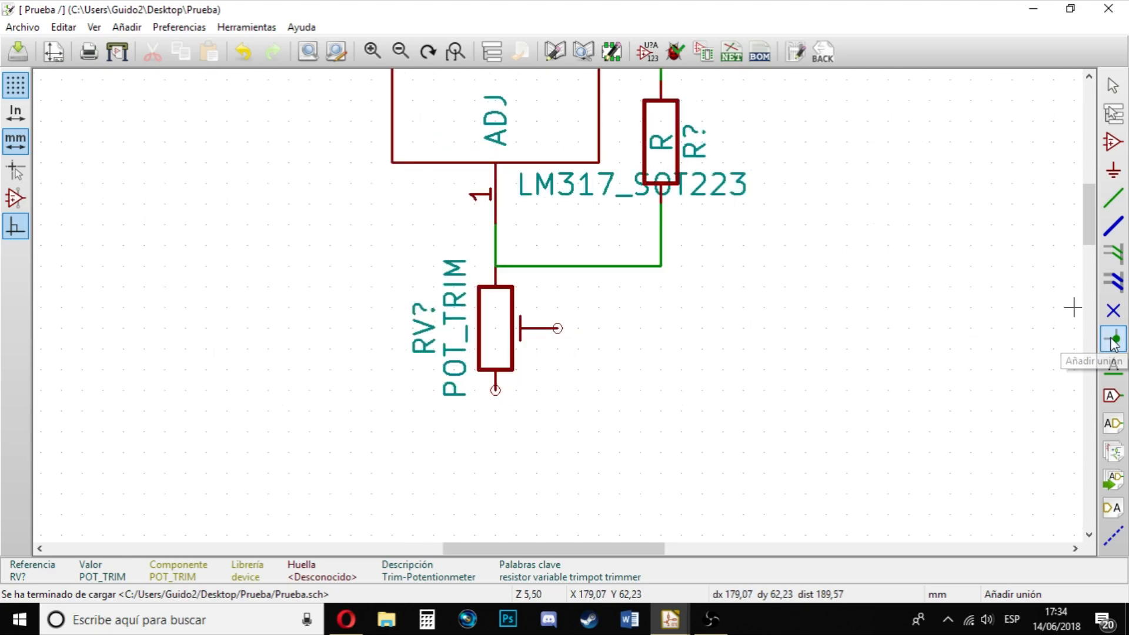
scroll(579, 303, "down", 1)
scroll(559, 302, "up", 3)
scroll(557, 302, "down", 3)
scroll(529, 306, "up", 2)
scroll(561, 302, "down", 1)
scroll(588, 296, "up", 2)
scroll(600, 302, "down", 2)
scroll(582, 288, "up", 2)
scroll(473, 304, "down", 1)
scroll(473, 304, "up", 1)
scroll(475, 311, "down", 2)
scroll(561, 301, "up", 2)
scroll(562, 302, "down", 2)
- Wire the potentiometer's wiper to its own lower end
left_click(1112, 199)
left_click(558, 287)
scroll(534, 360, "down", 2)
scroll(582, 317, "up", 2)
scroll(600, 326, "down", 1)
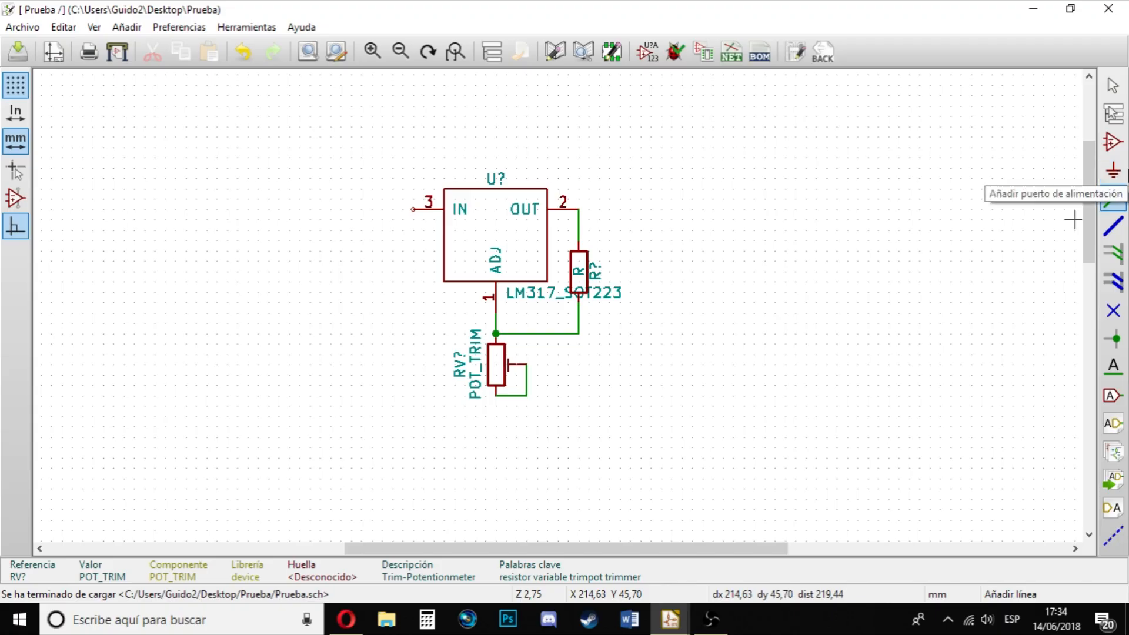
- Find the GND power symbol with the filter "gnd" and place it just below the potentiometer
left_click(1113, 171)
left_click(785, 355)
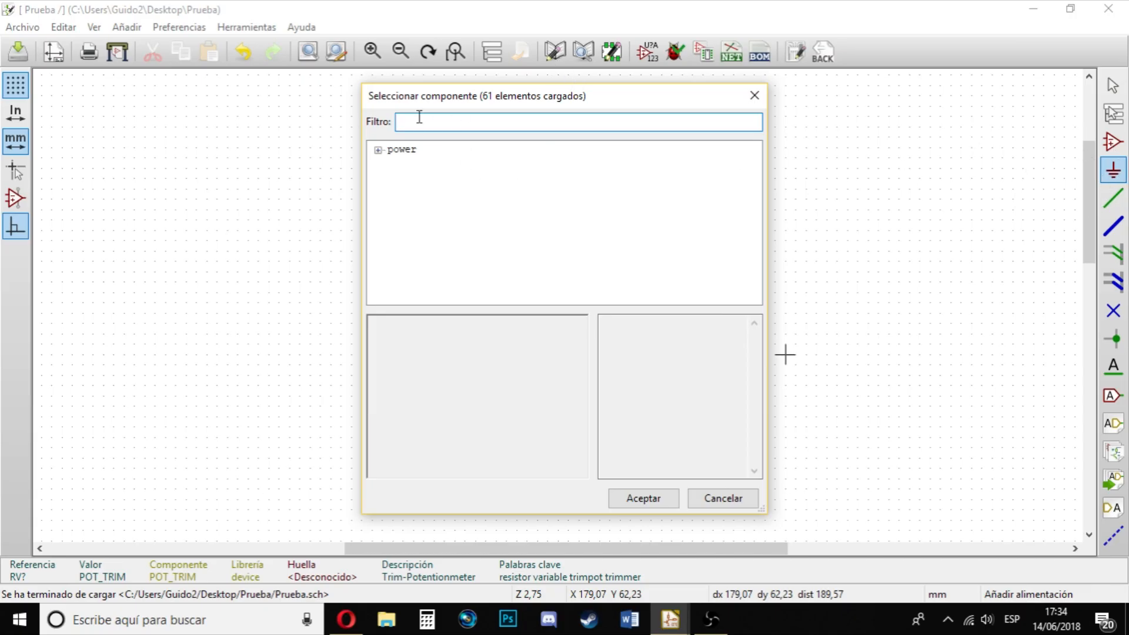
type("gnd")
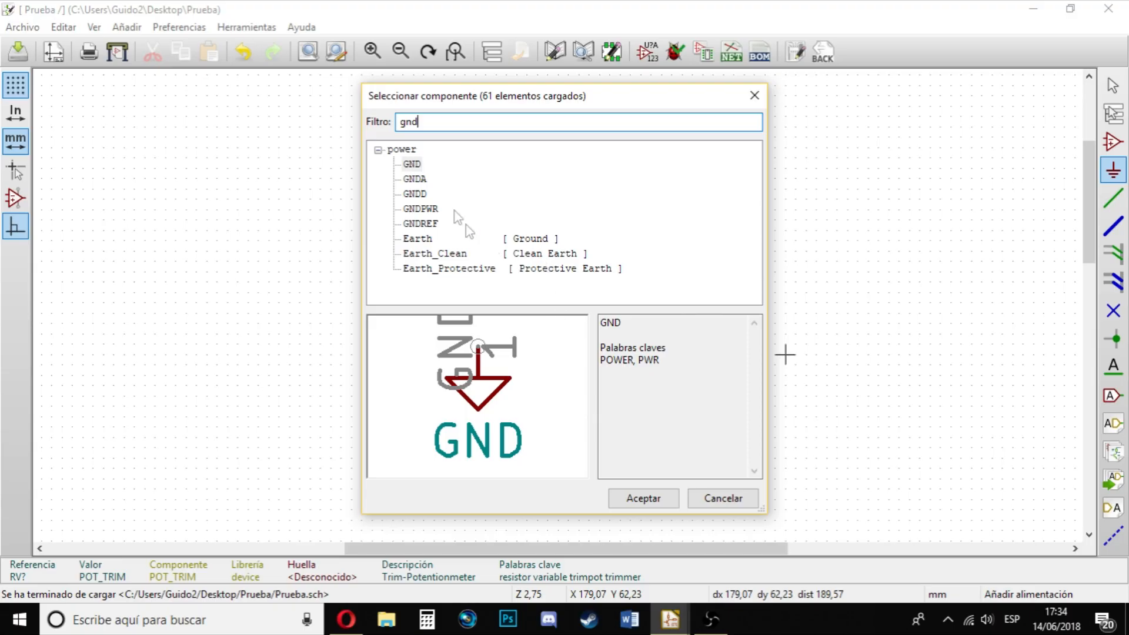
left_click(413, 164)
left_click(663, 496)
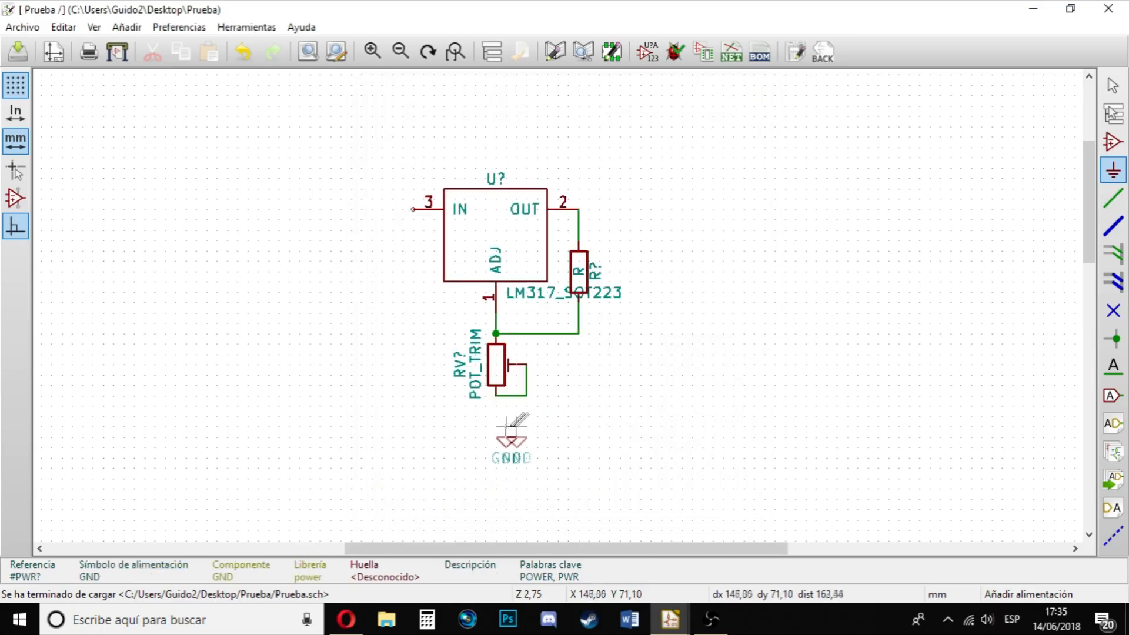
left_click(495, 413)
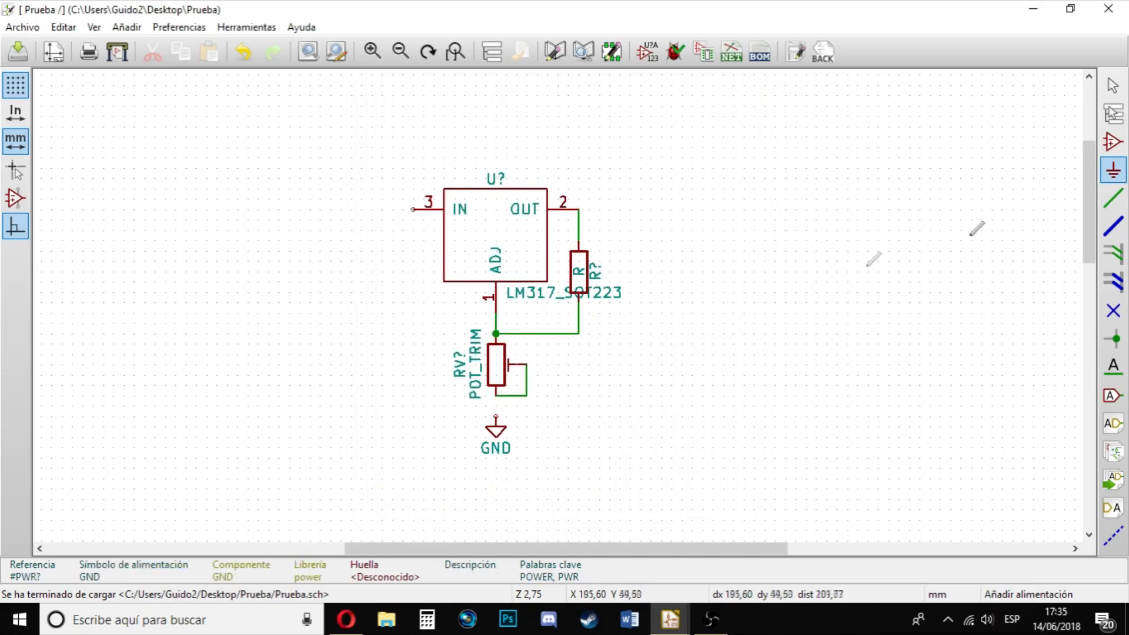
- Wire the potentiometer's lower end to the GND symbol
left_click(1113, 198)
scroll(566, 294, "up", 3)
scroll(561, 299, "down", 1)
scroll(559, 301, "up", 1)
scroll(558, 302, "down", 1)
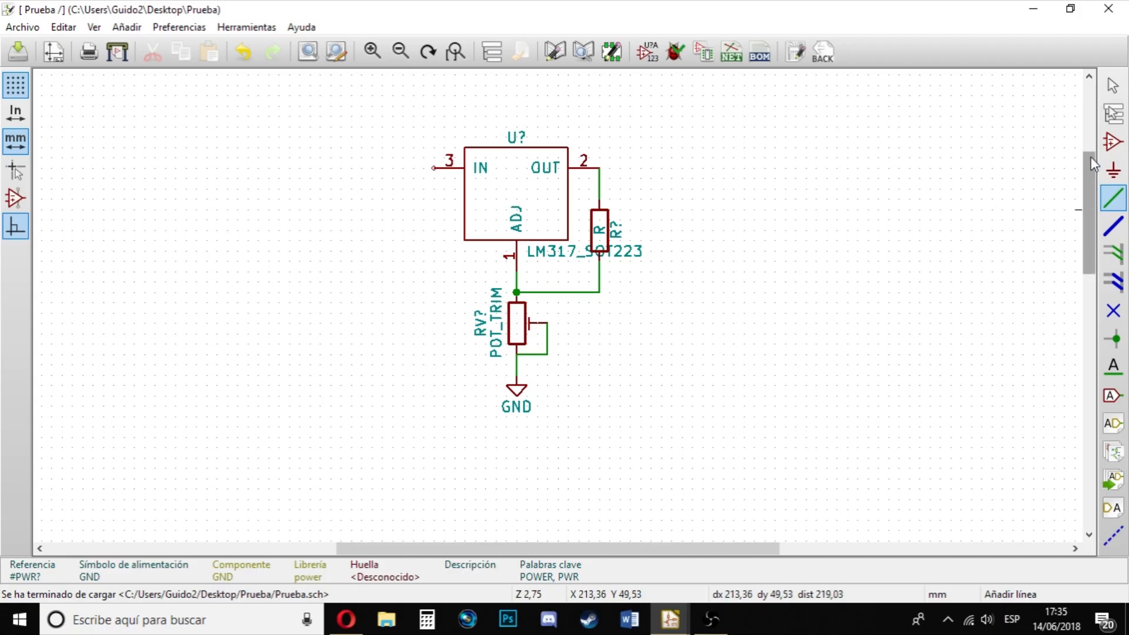
- Find CONN_01X02 with the filter "con", rotate it so its pins face the regulator, and place it left of the circuit
left_click(1113, 141)
left_click(805, 199)
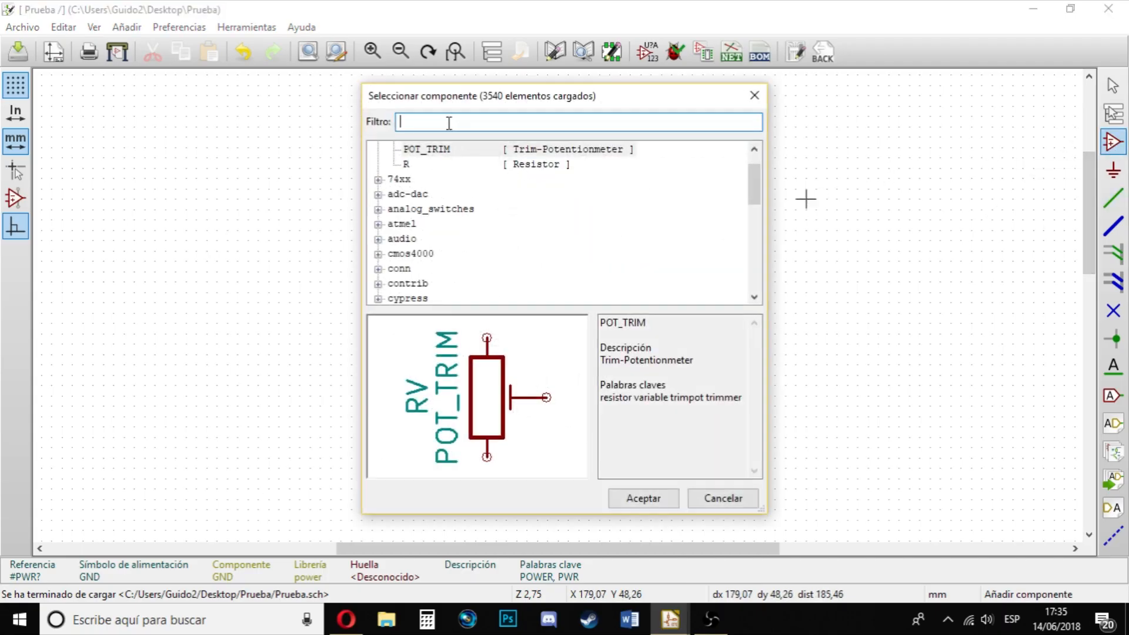
type("con")
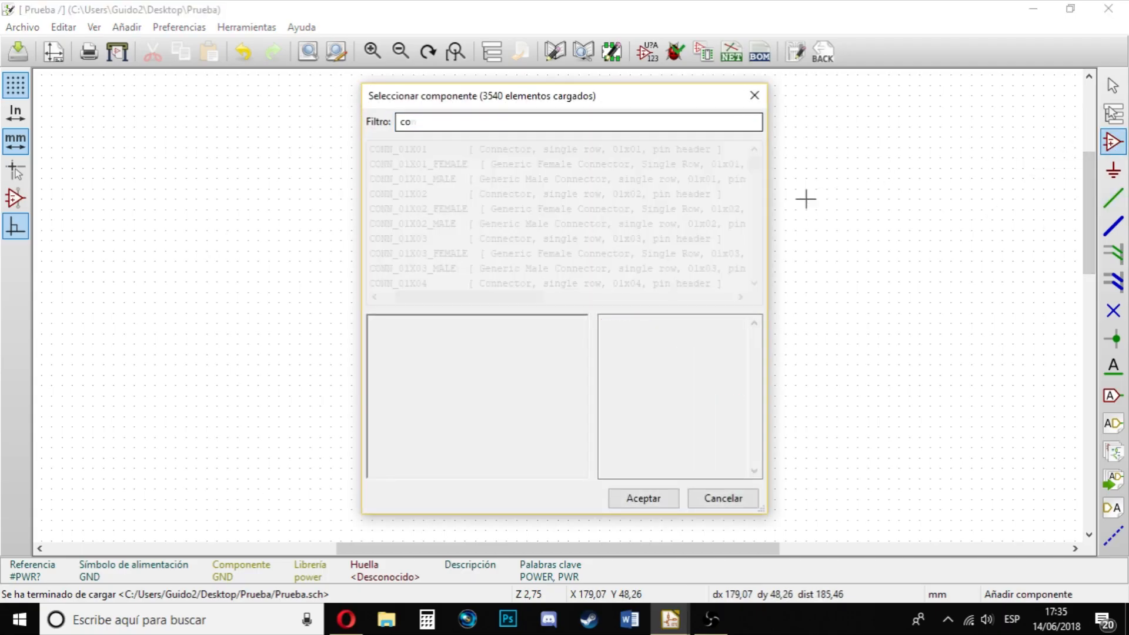
left_click(449, 196)
left_click(643, 498)
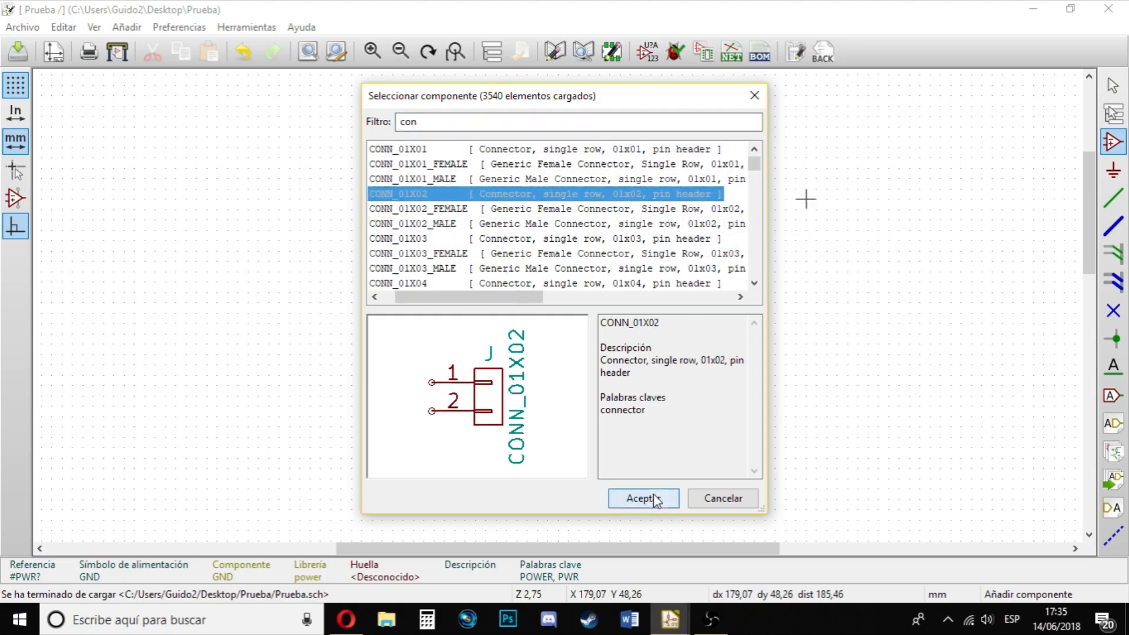
key("r")
key("r")
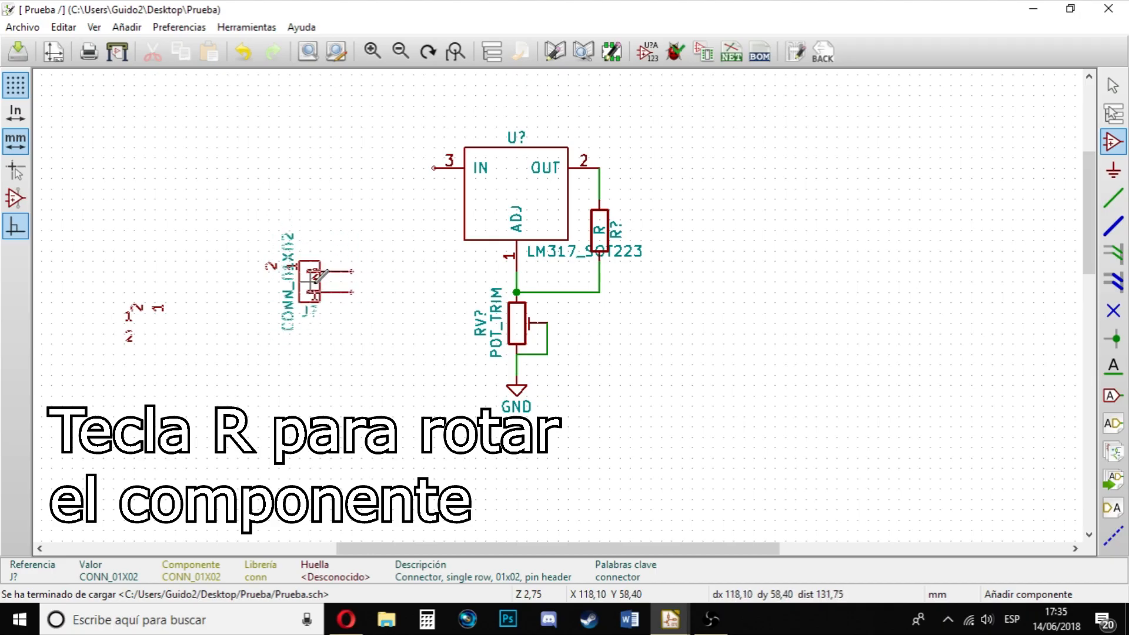
left_click(318, 272)
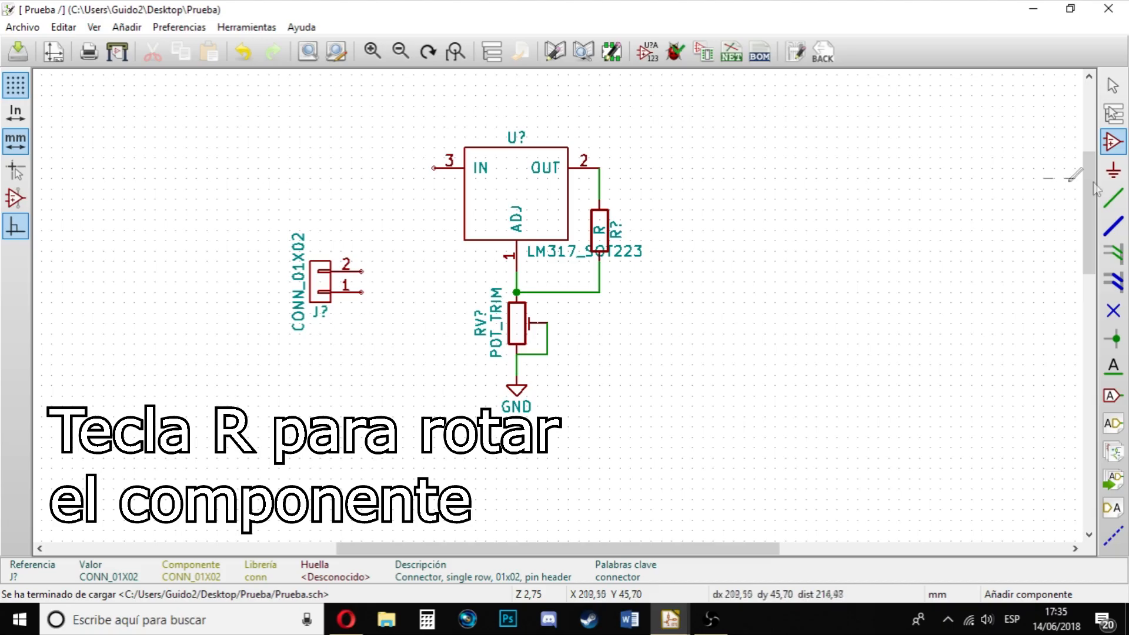
- Place a second CONN_01X02 connector right of the circuit, with its pins facing the resistor
left_click(805, 251)
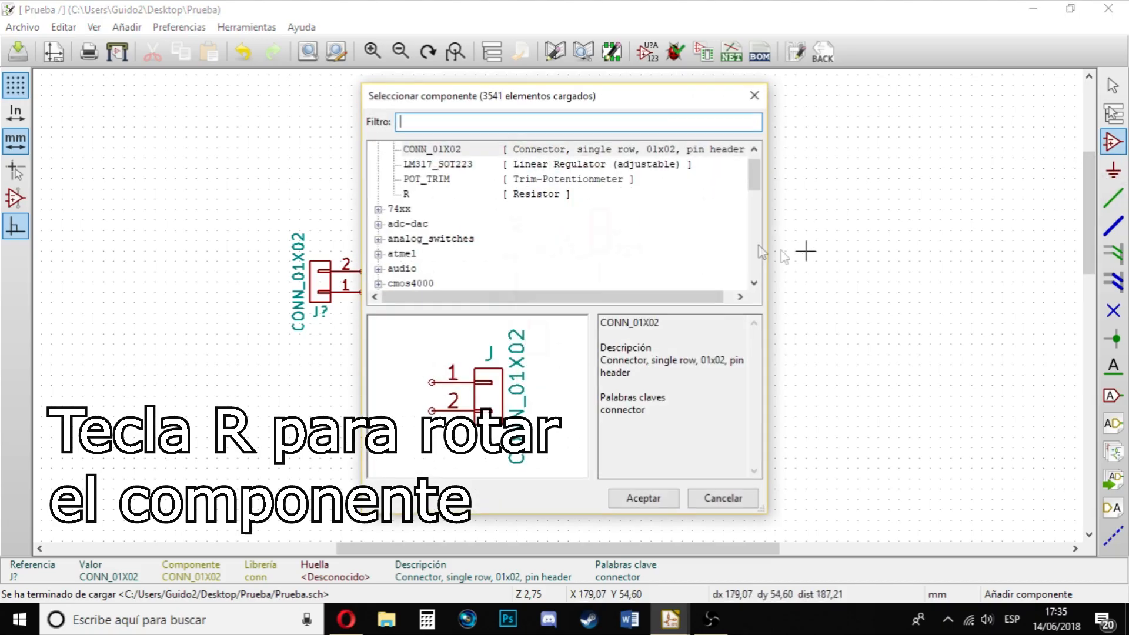
left_click(463, 150)
left_click(643, 498)
left_click(774, 281)
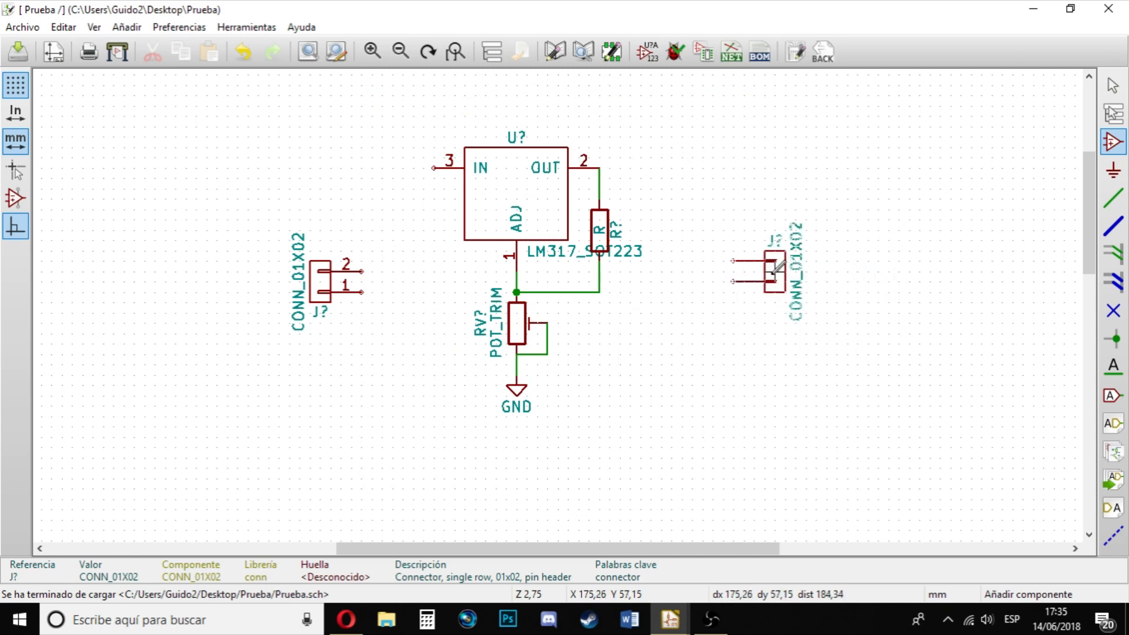
- Wire the left connector's pin 2 to IN and pin 1 to GND, and the right connector's pin 1 to OUT and pin 2 to GND
left_click(1114, 207)
left_click(599, 177)
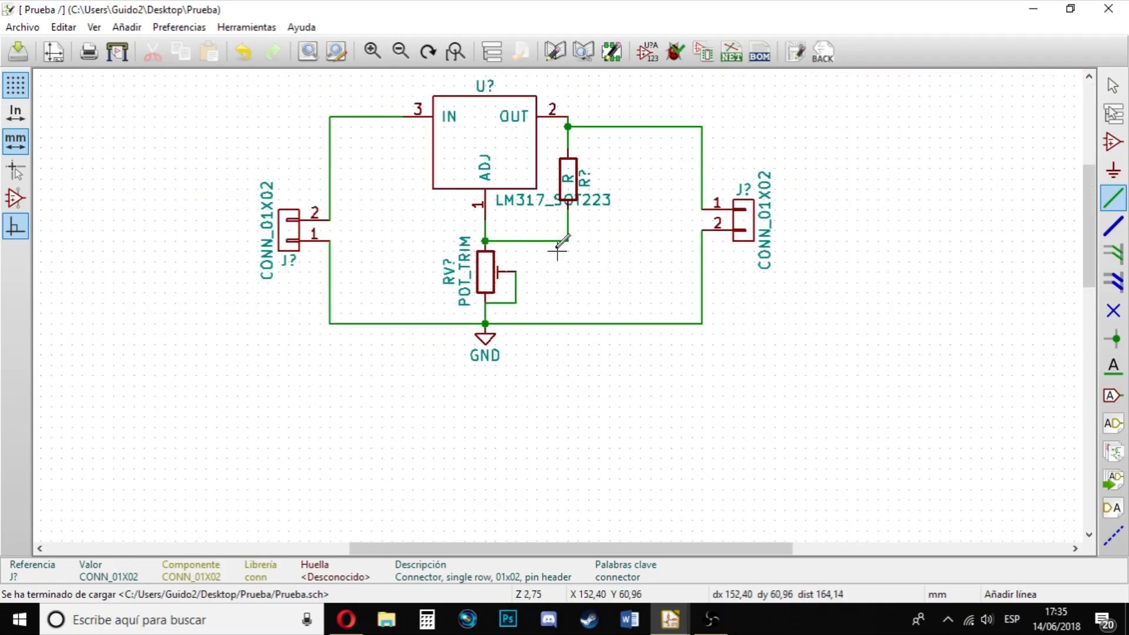
scroll(557, 250, "up", 1)
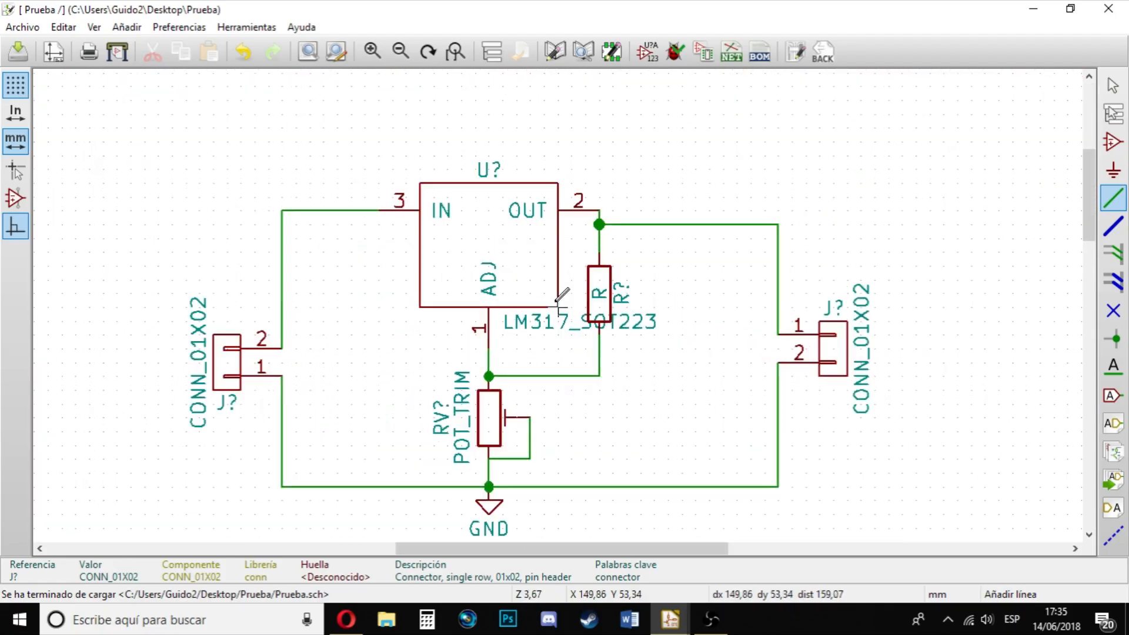
scroll(557, 306, "down", 2)
scroll(557, 306, "up", 2)
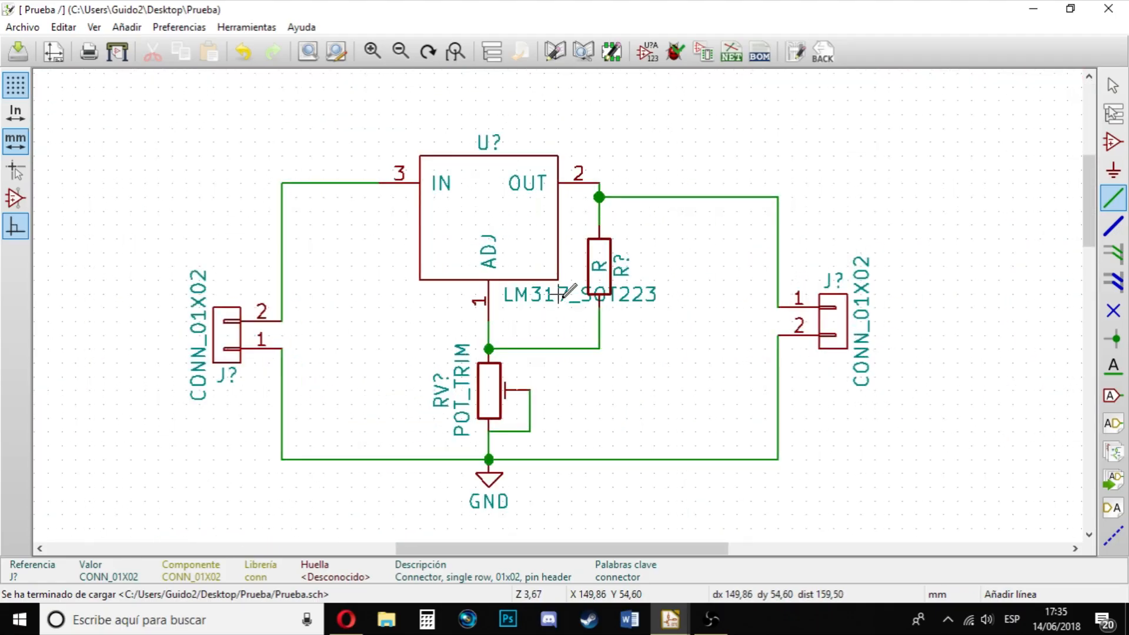
scroll(557, 294, "down", 2)
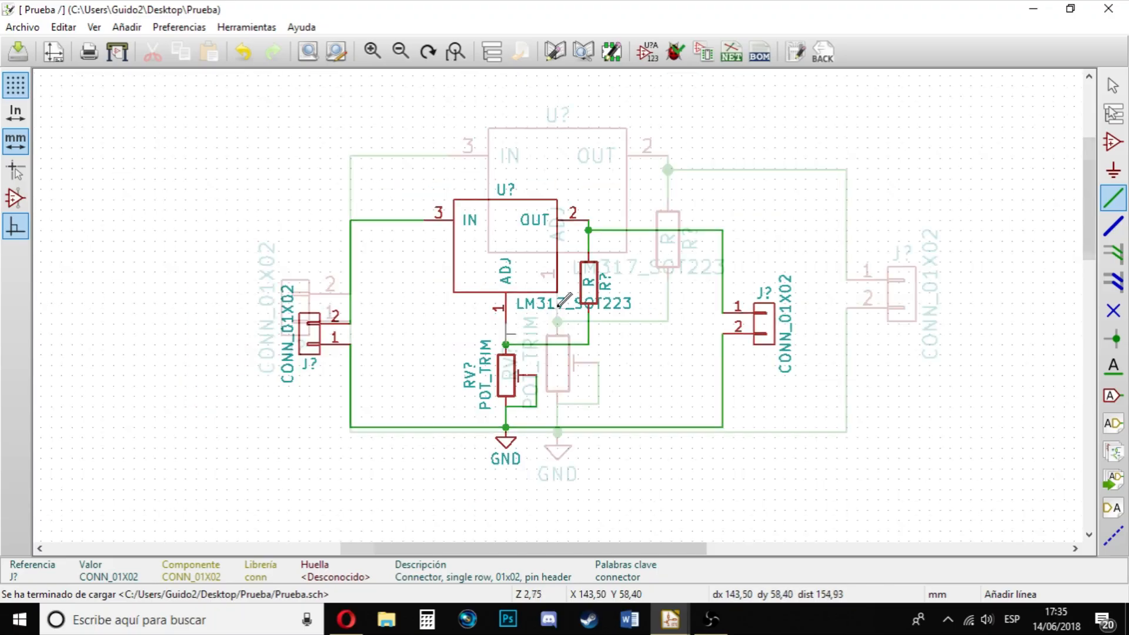
scroll(570, 276, "up", 2)
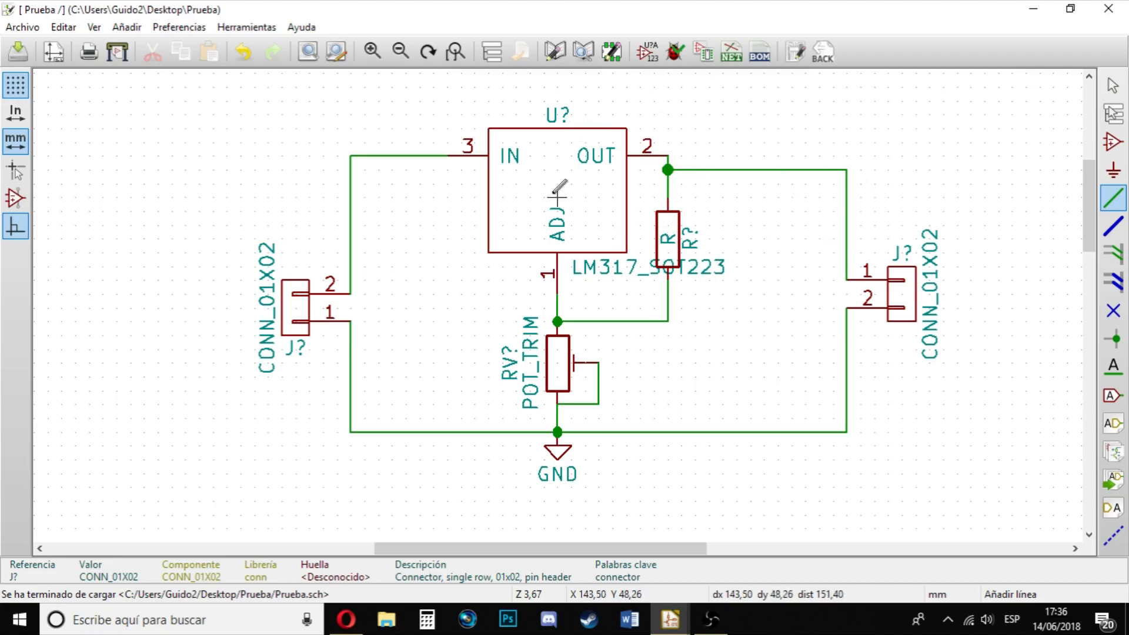
- Set the LM317 regulator's reference to U1
left_click(1112, 86)
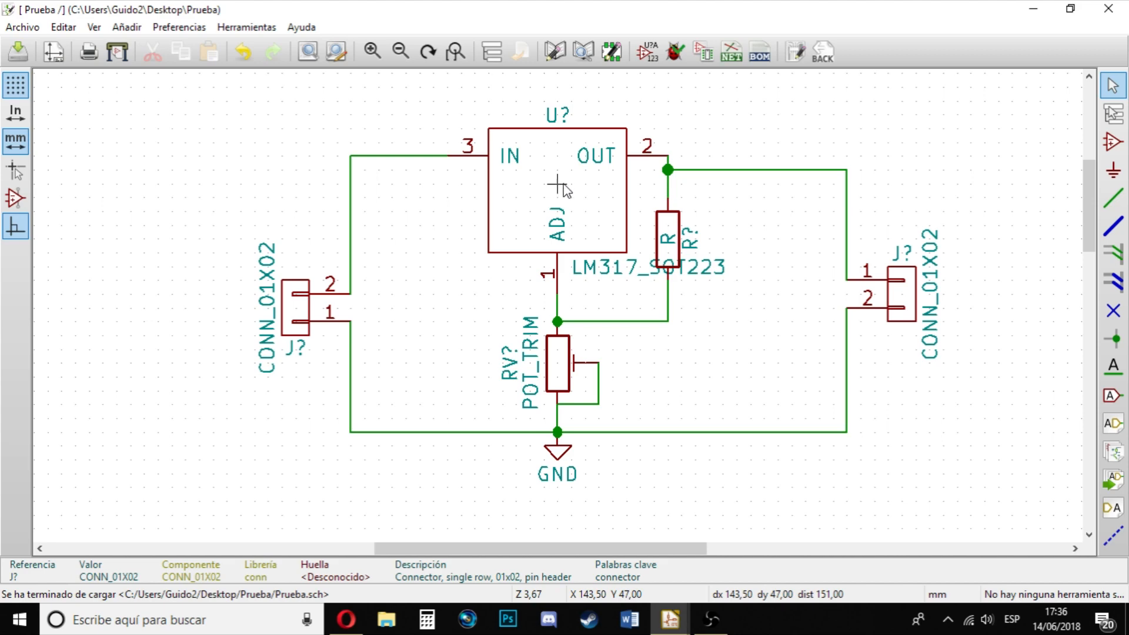
key("u")
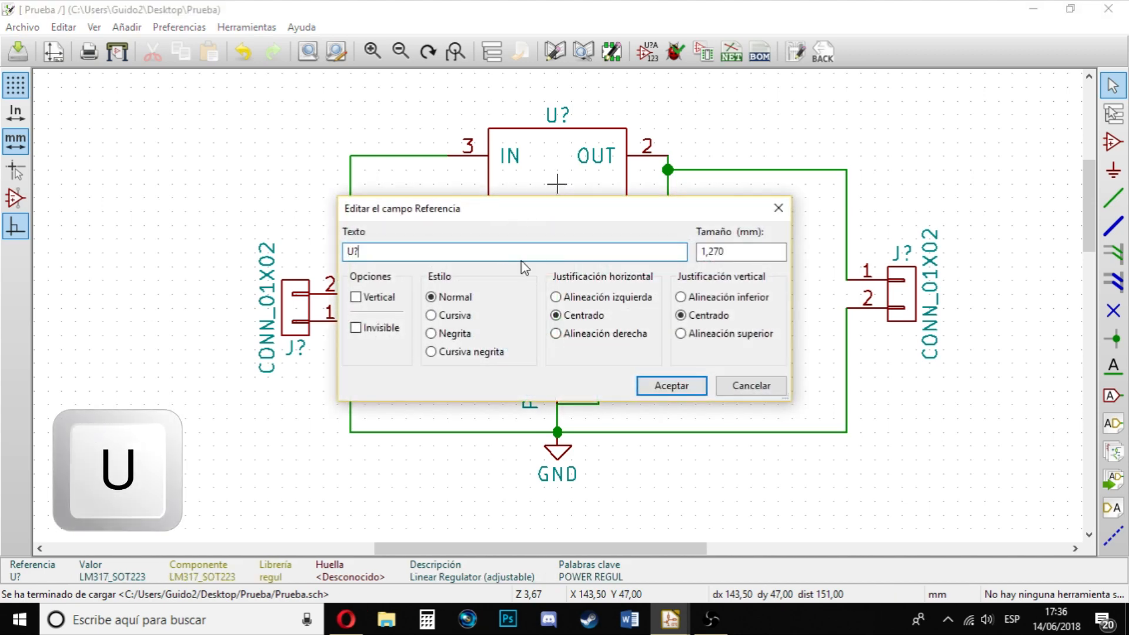
key("BackSpace")
type("1")
left_click(670, 385)
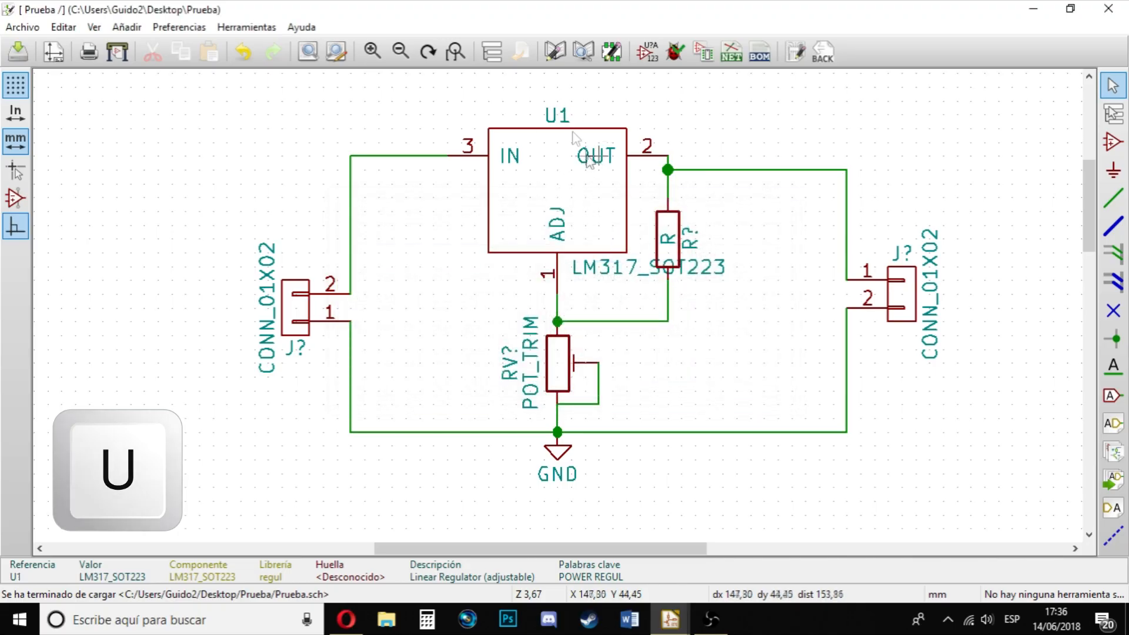
- Set the resistor's reference to R1
left_click(670, 243)
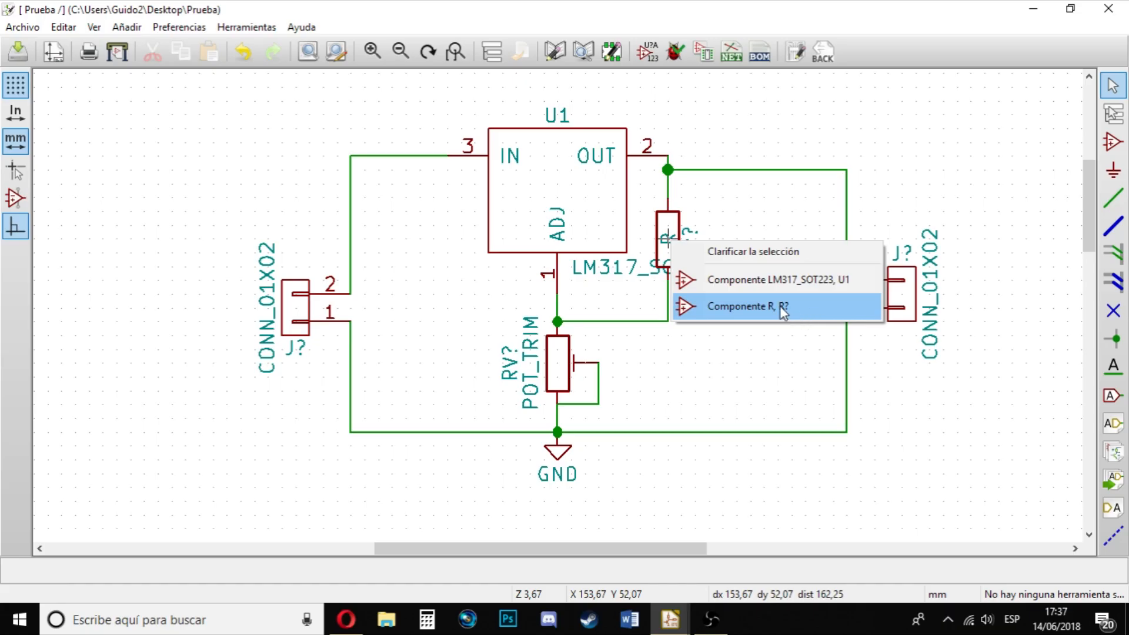
left_click(763, 308)
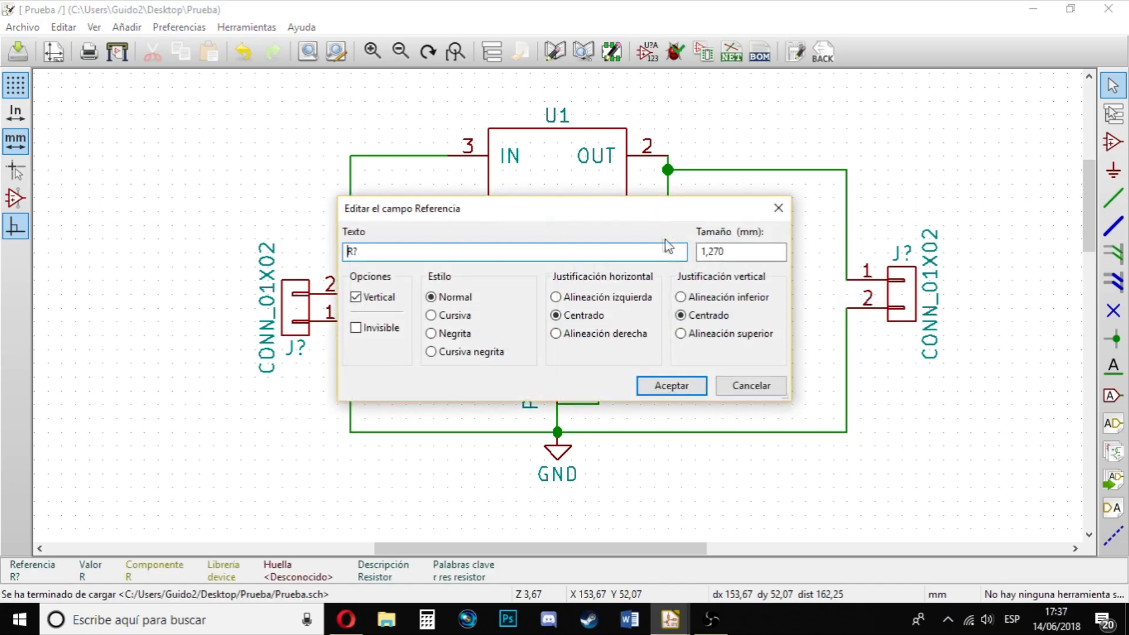
type("R1")
left_click(670, 386)
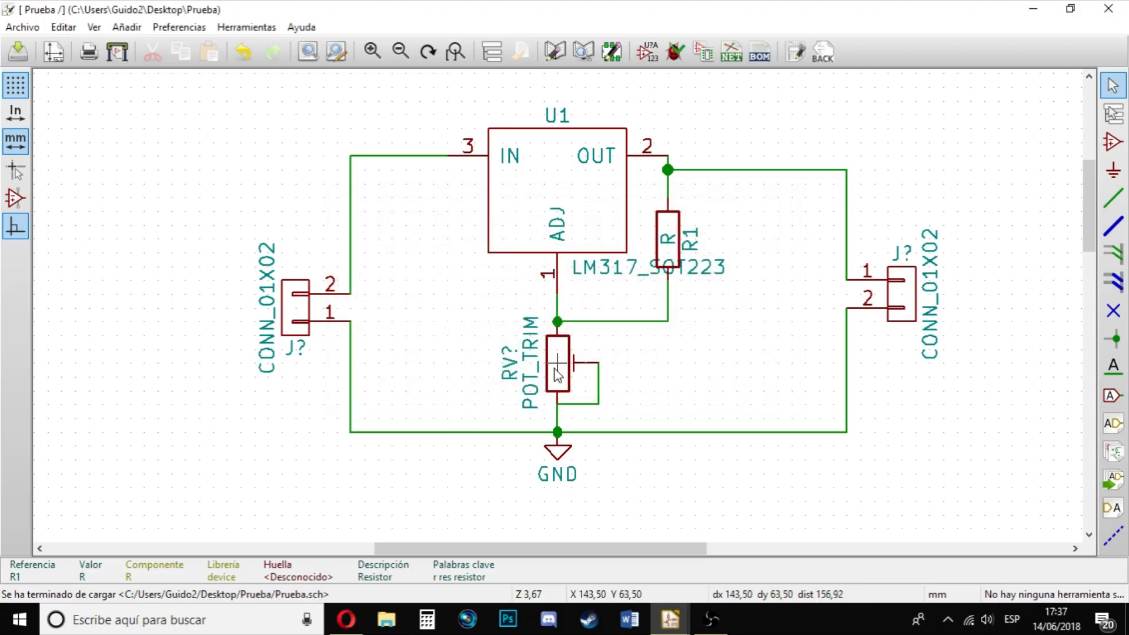
- Set the references to RV1 for the potentiometer, J1 for the left connector and J2 for the right connector
key("u")
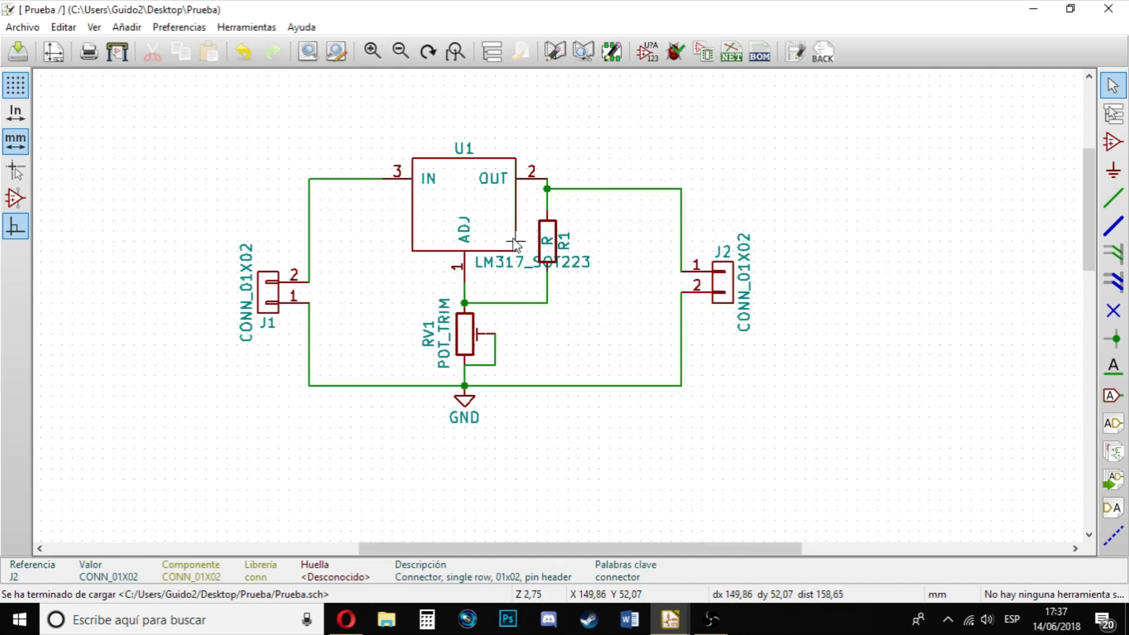
scroll(515, 243, "up", 3)
scroll(567, 317, "down", 3)
scroll(568, 318, "up", 2)
scroll(566, 306, "down", 2)
- Set the value of resistor R1 to R470
scroll(564, 304, "up", 1)
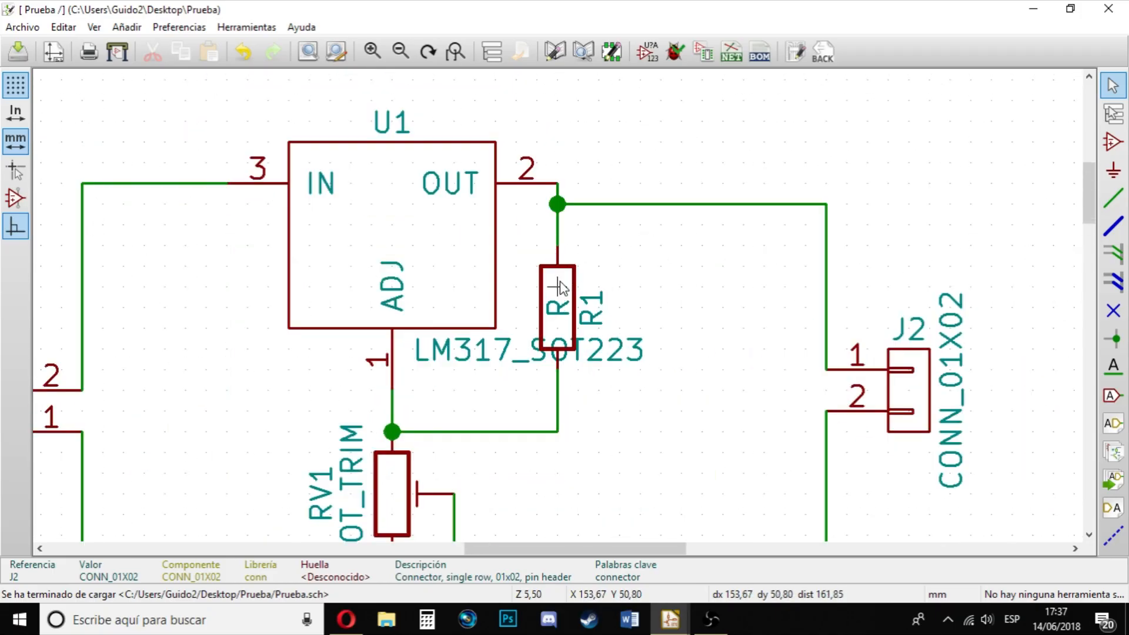
key("v")
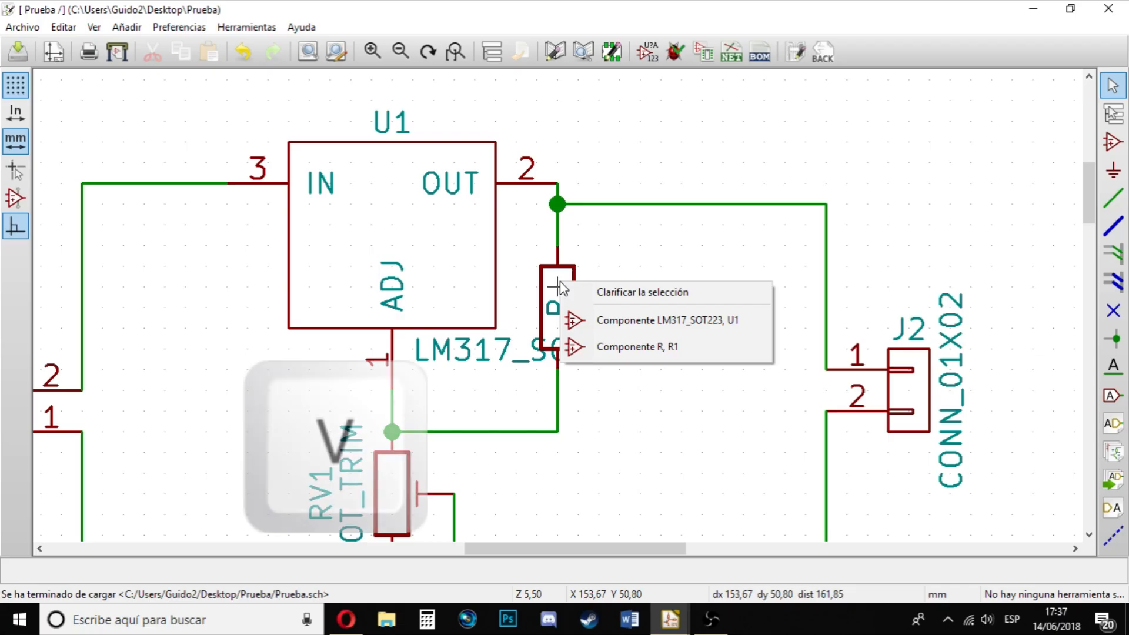
left_click(668, 346)
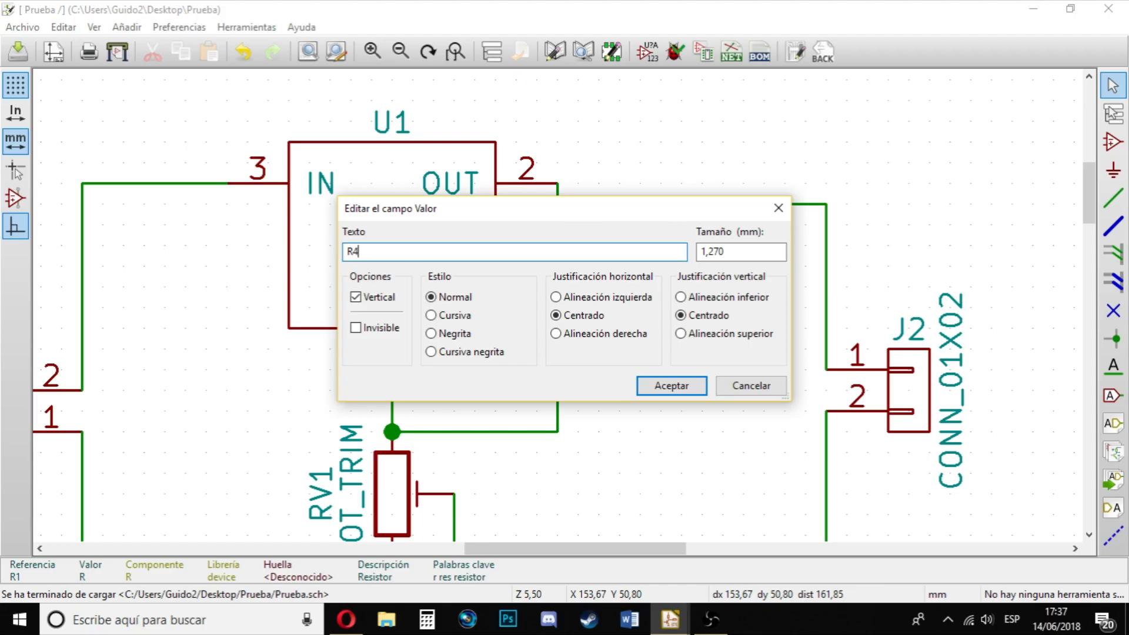
left_click(698, 392)
- Set the potentiometer's reference text to 10K
scroll(536, 372, "down", 2)
scroll(537, 372, "up", 3)
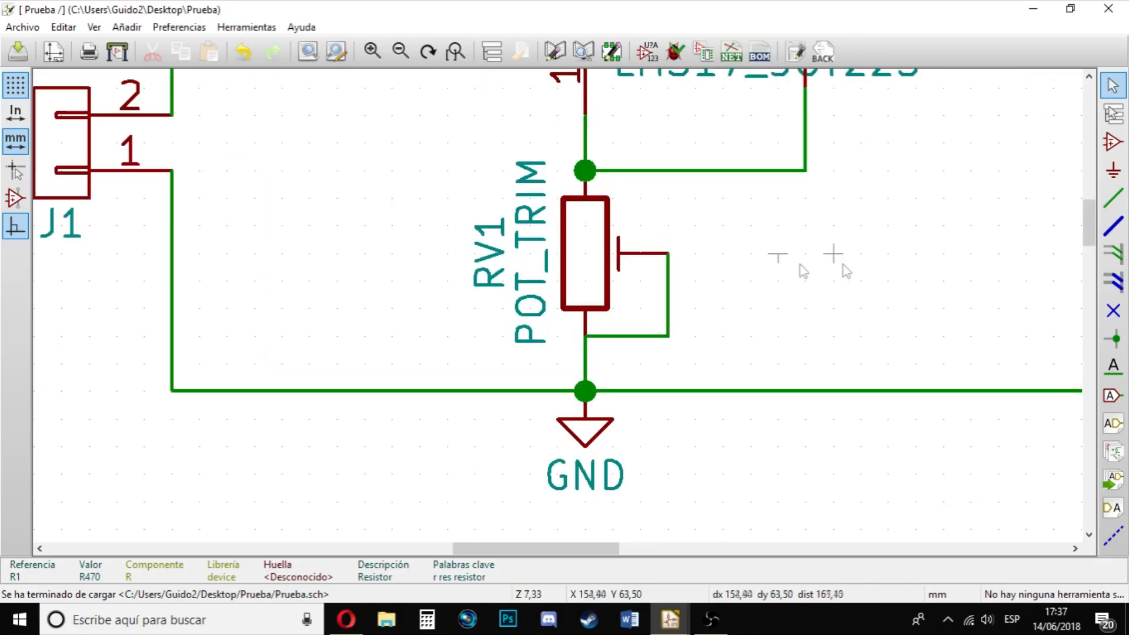
scroll(802, 258, "down", 3)
scroll(559, 306, "up", 2)
scroll(557, 306, "down", 2)
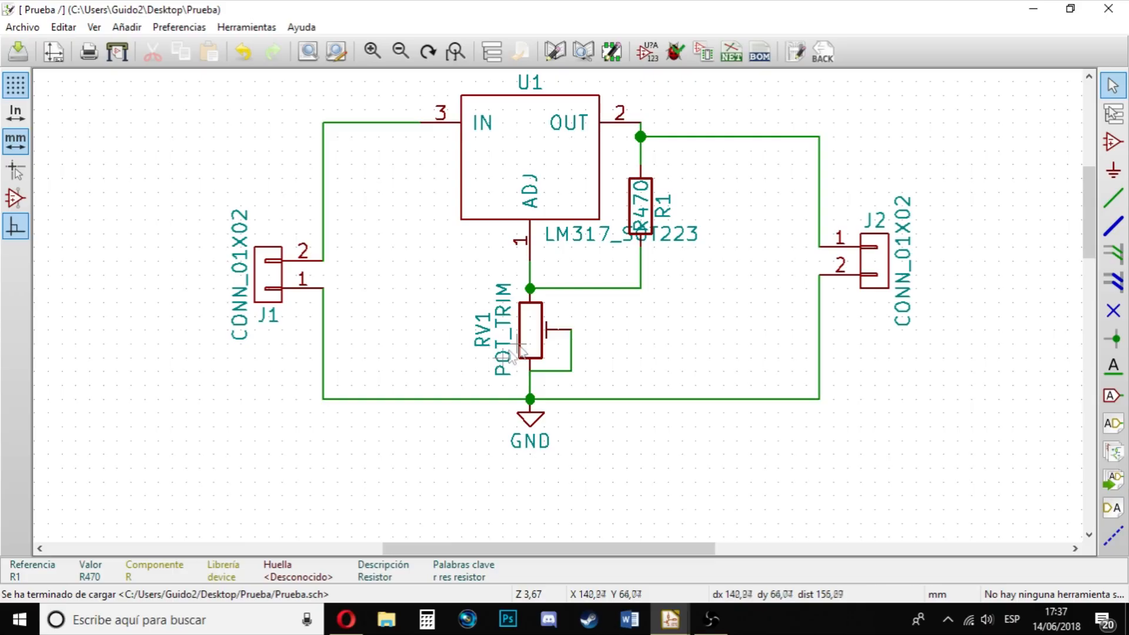
scroll(557, 307, "up", 2)
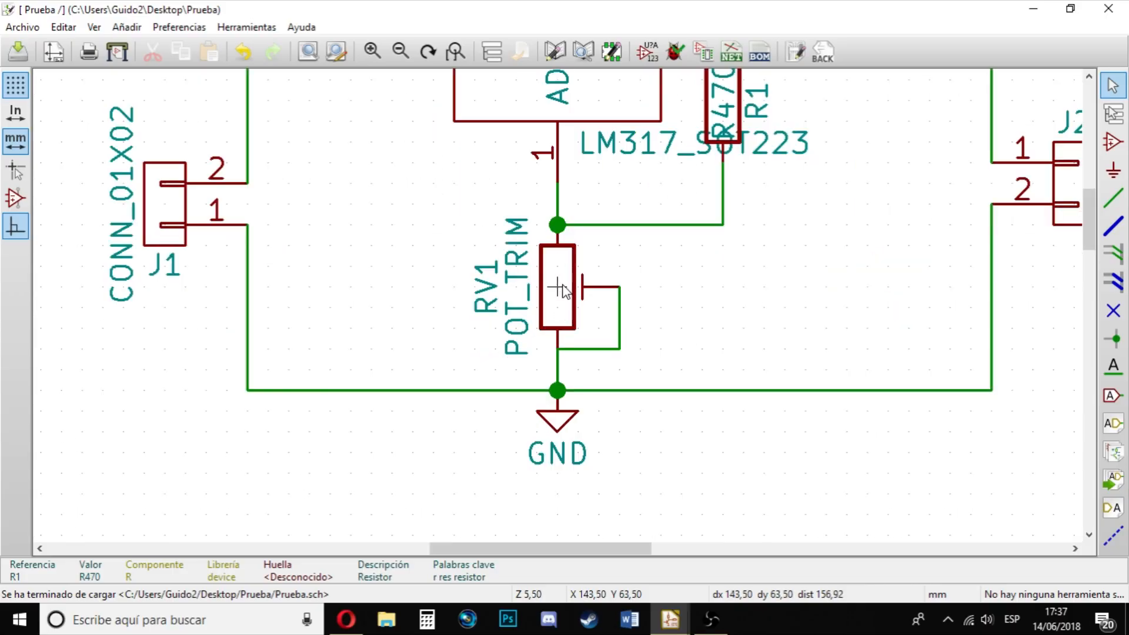
key("u")
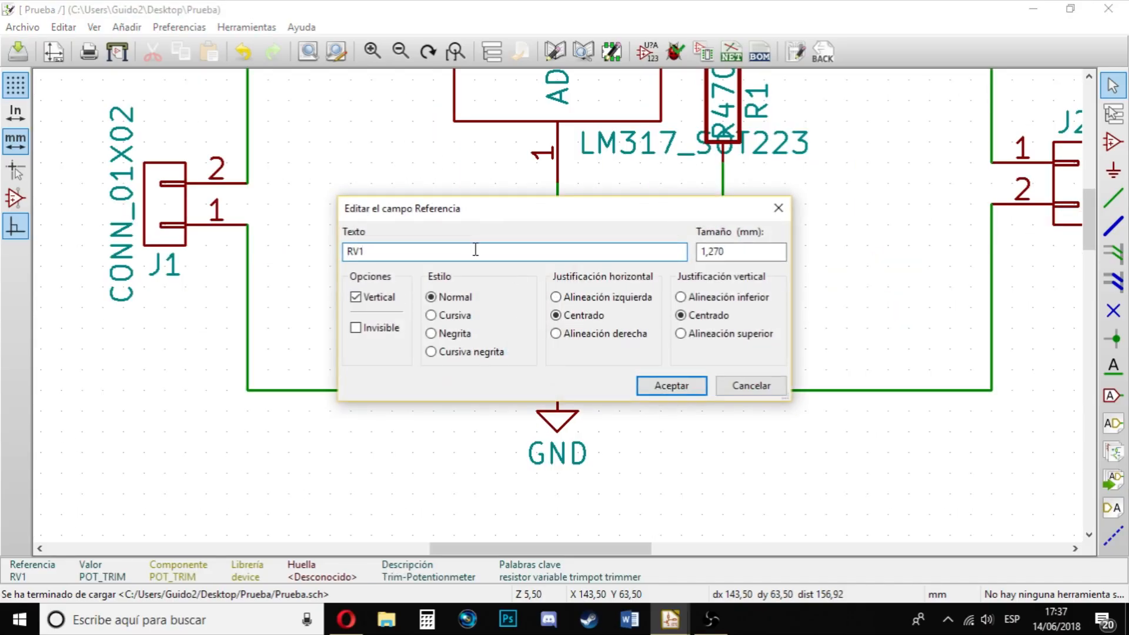
key("Return")
scroll(535, 290, "down", 2)
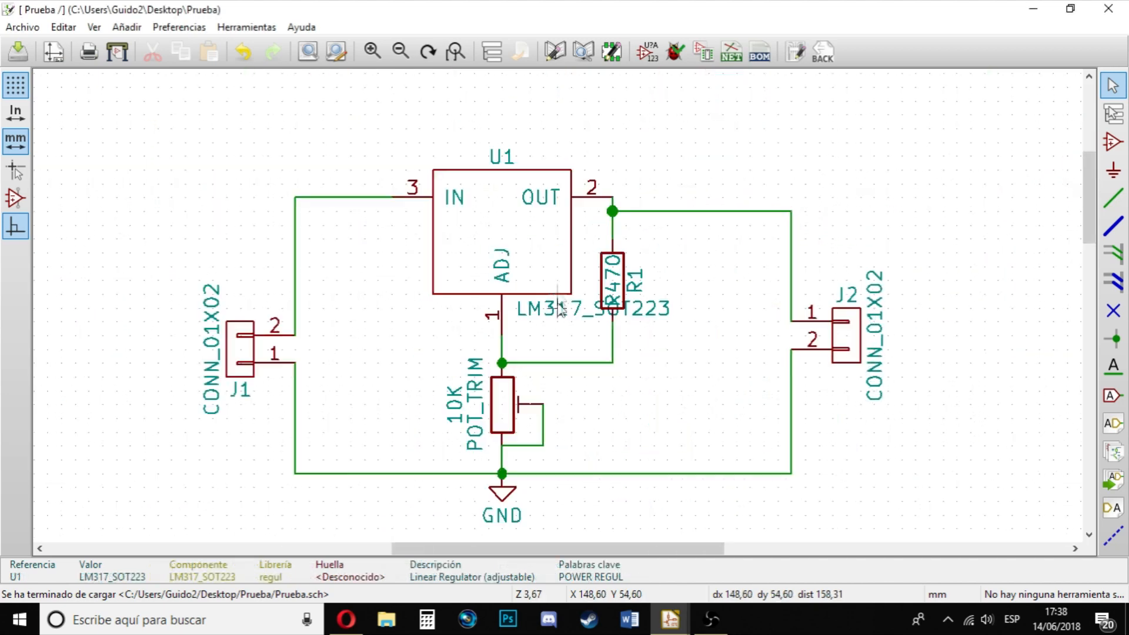
- Shorten the value of regulator U1 to LM317
scroll(535, 289, "up", 2)
key("v")
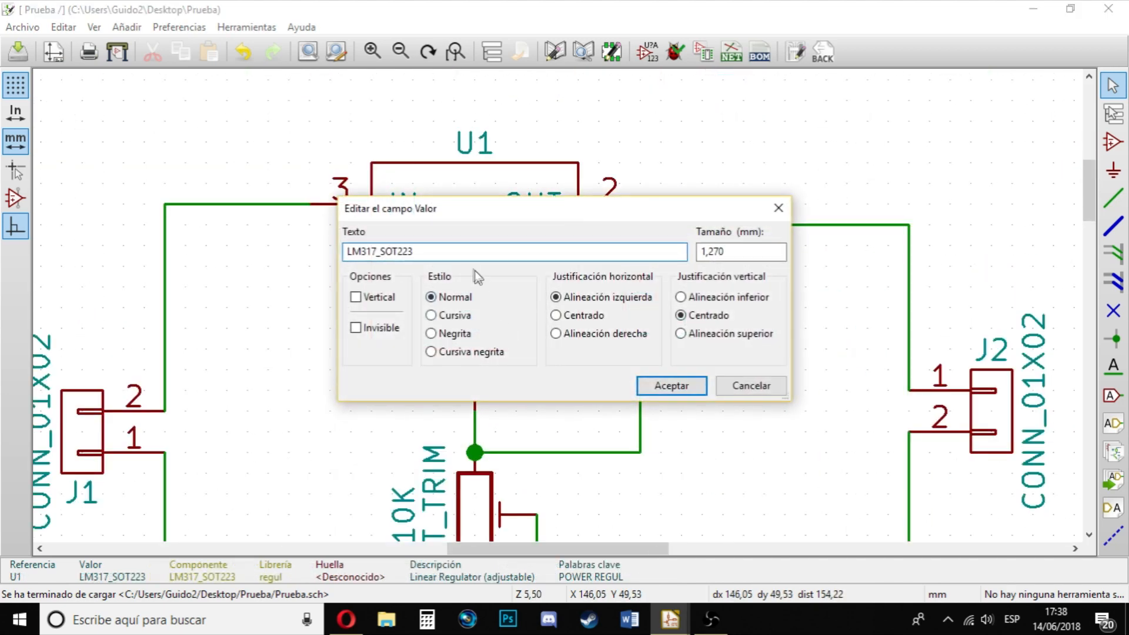
left_click_drag(424, 253, 373, 267)
key("BackSpace")
key("Return")
scroll(347, 349, "up", 1)
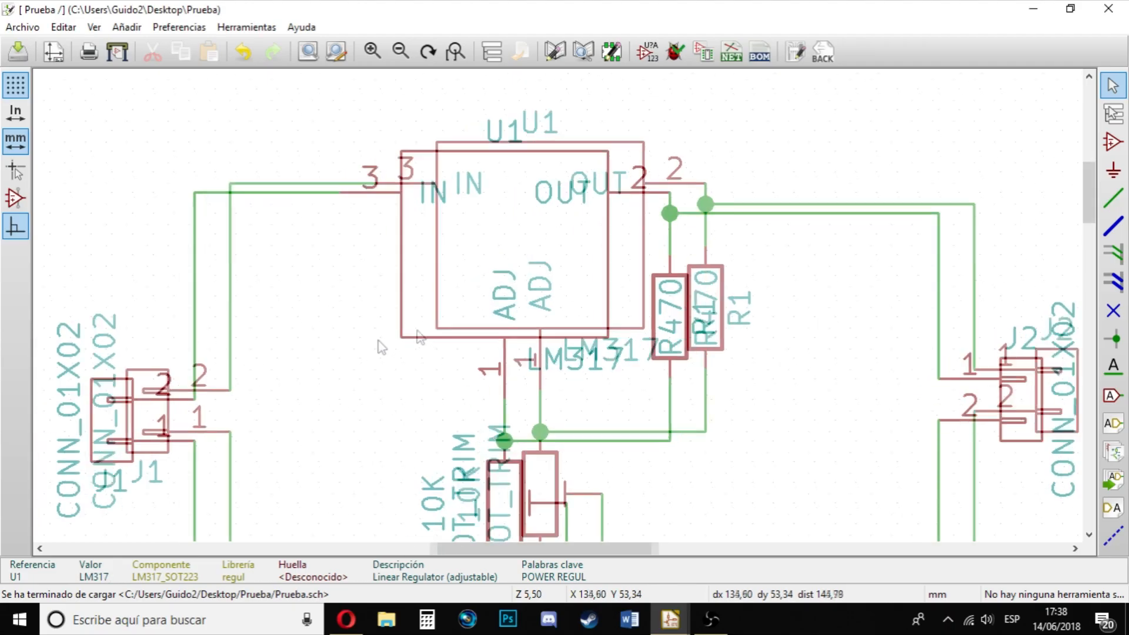
- Set the value of connector J1 to IN and the value of connector J2 to OUT
scroll(347, 350, "down", 1)
key("v")
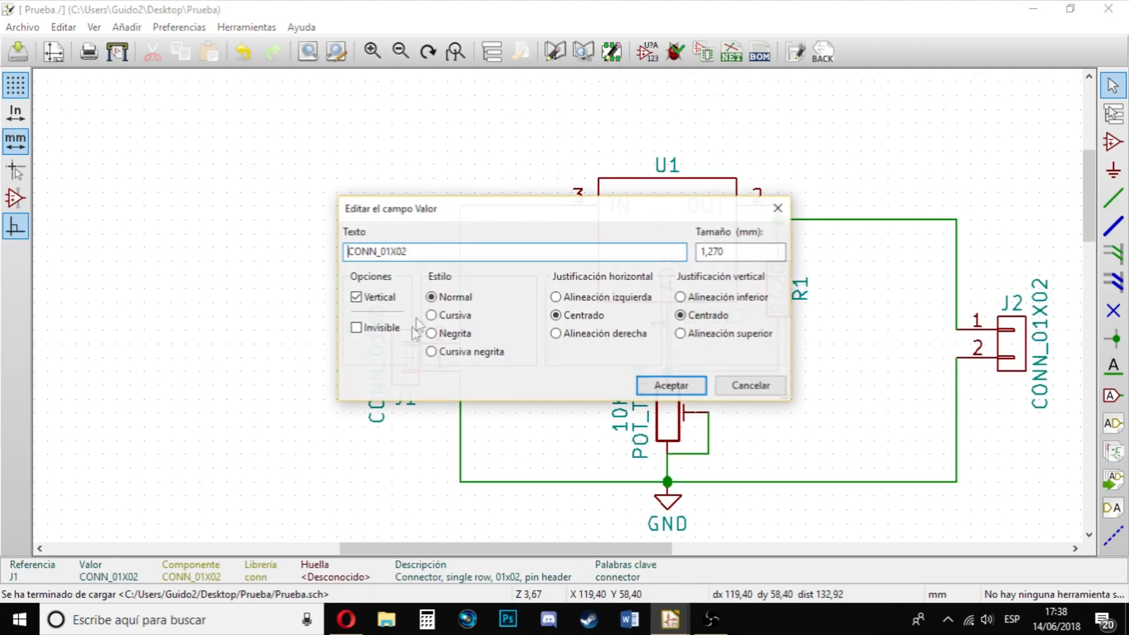
left_click_drag(431, 247, 267, 247)
key("BackSpace")
key("Return")
key("v")
left_click_drag(423, 248, 178, 254)
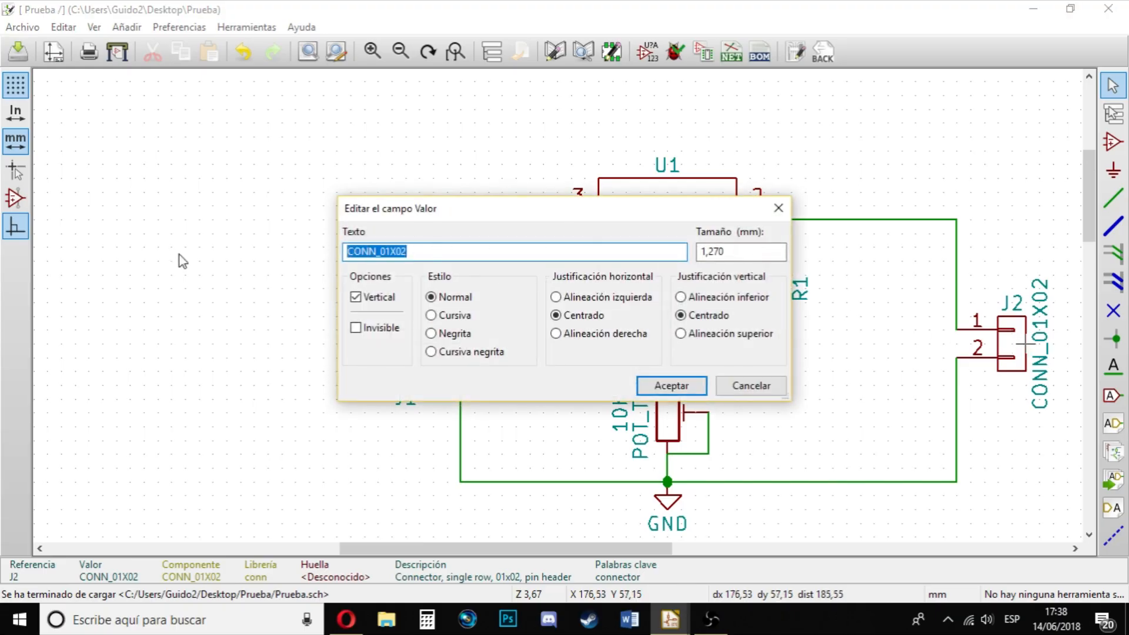
type("OUT")
key("Return")
scroll(577, 310, "up", 2)
scroll(555, 285, "down", 3)
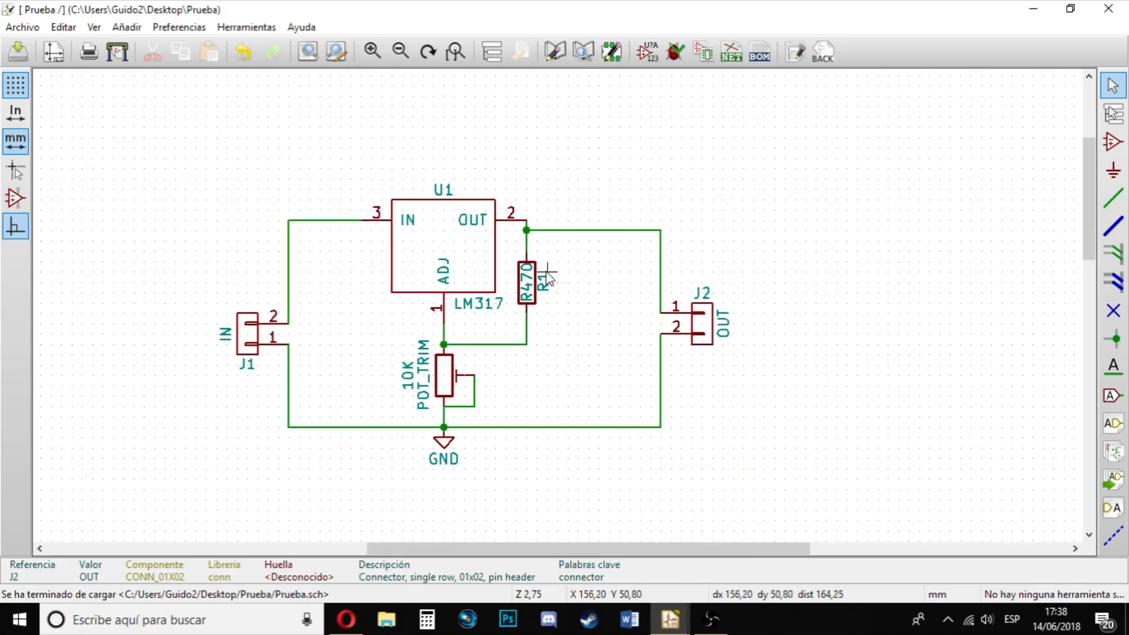
scroll(494, 335, "down", 3)
scroll(563, 308, "up", 4)
scroll(575, 310, "down", 4)
scroll(575, 310, "up", 2)
scroll(579, 289, "up", 2)
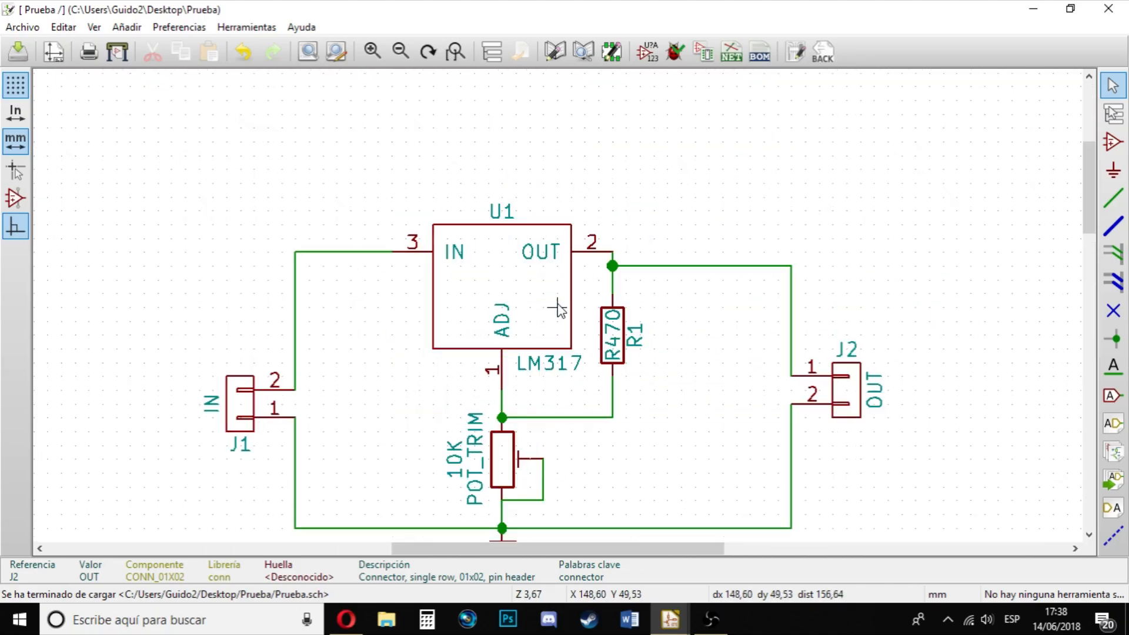
scroll(561, 302, "down", 1)
scroll(558, 308, "up", 2)
scroll(557, 309, "down", 3)
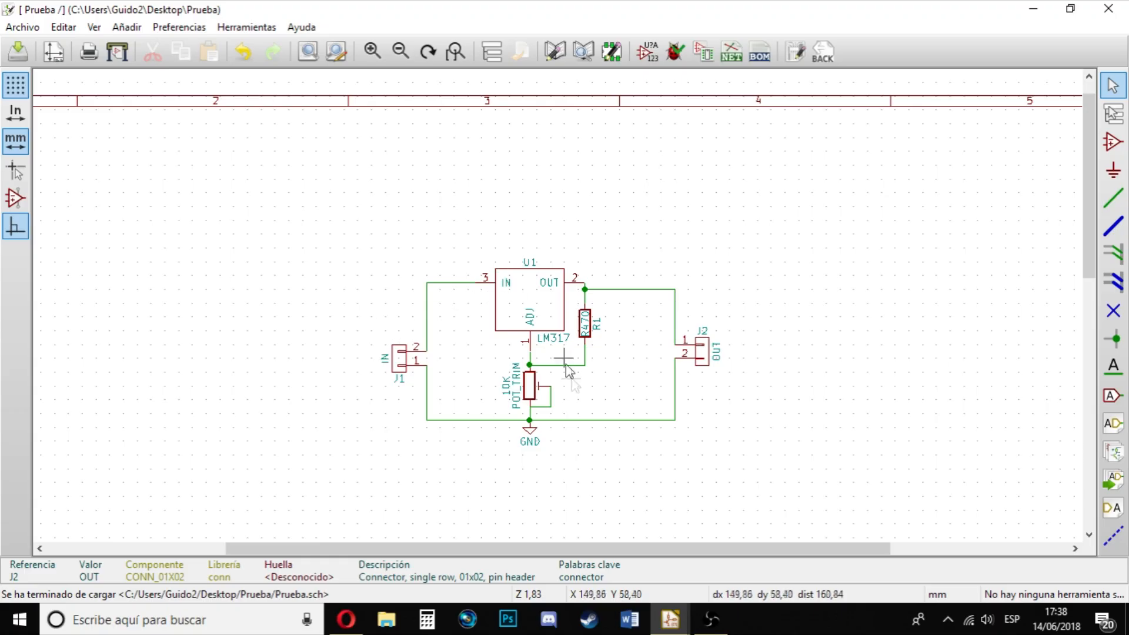
scroll(546, 383, "down", 1)
scroll(558, 305, "up", 2)
scroll(596, 108, "up", 1)
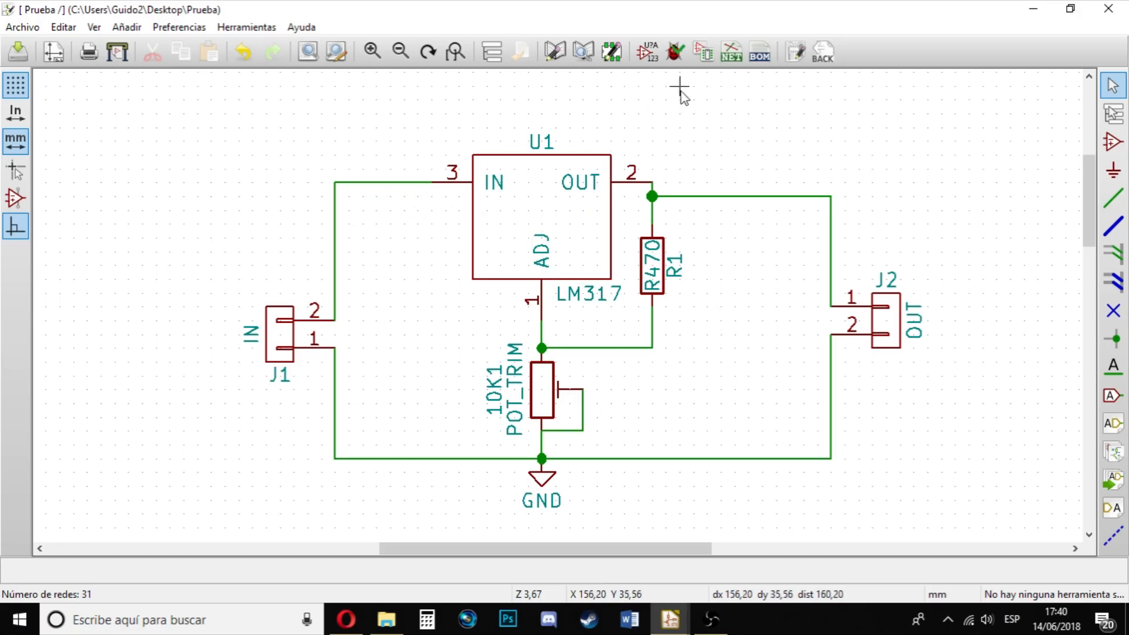
- Generate the Pcbnew netlist in the default format and save it as Prueba.net in the Prueba folder
left_click(731, 55)
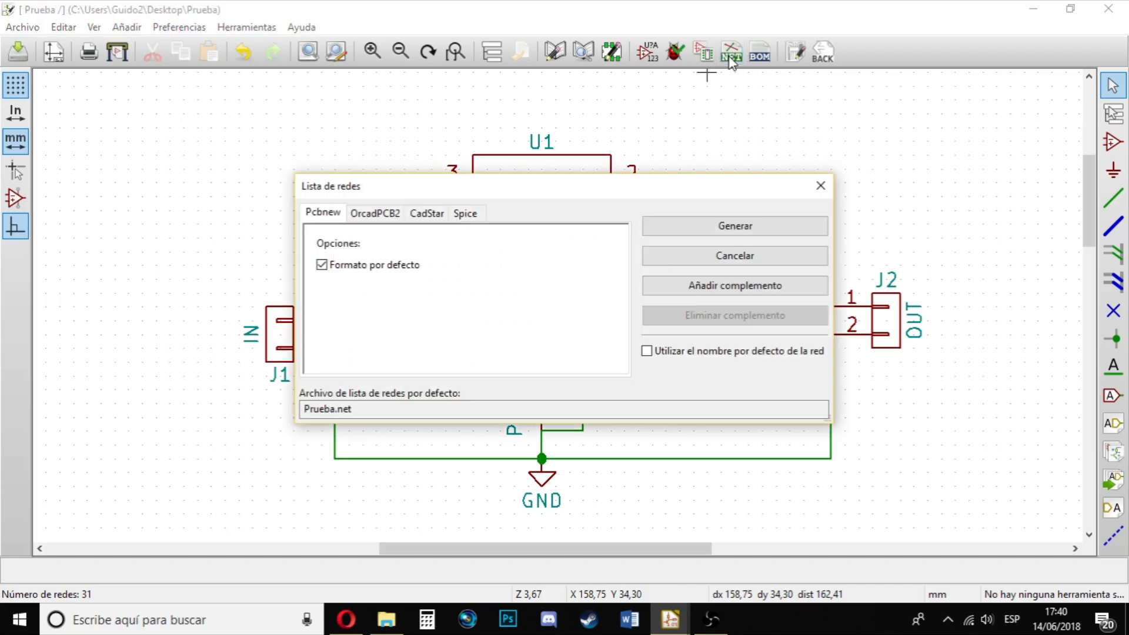
left_click(701, 231)
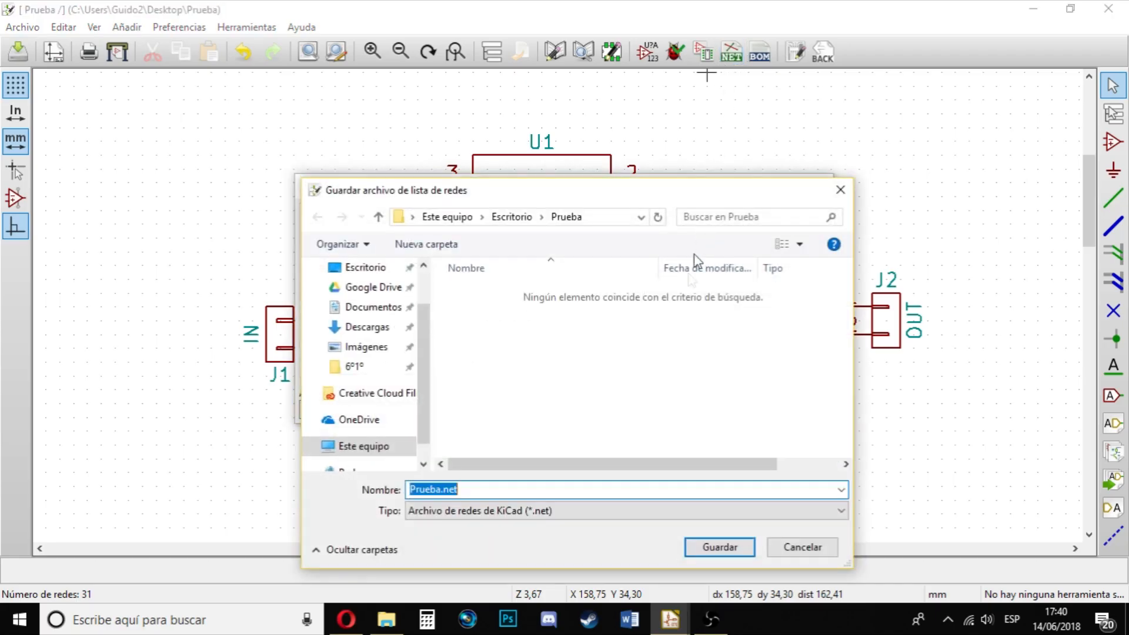
left_click(719, 547)
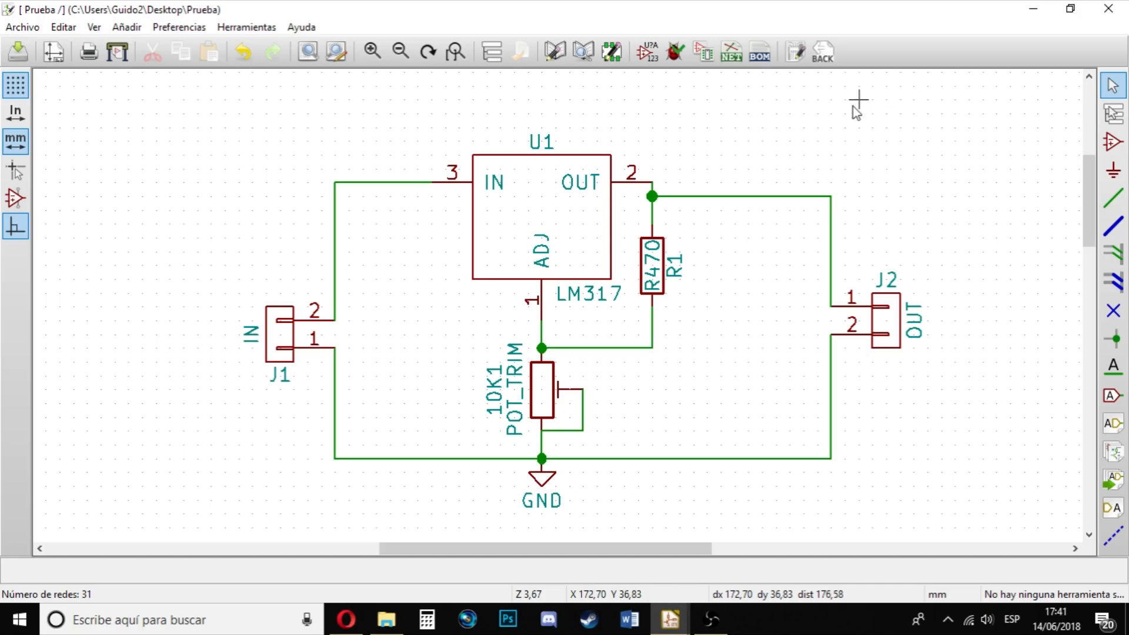
- Open the Cvpcb footprint assignment tool from the schematic and select resistor R1 to list its matching footprints
left_click(707, 54)
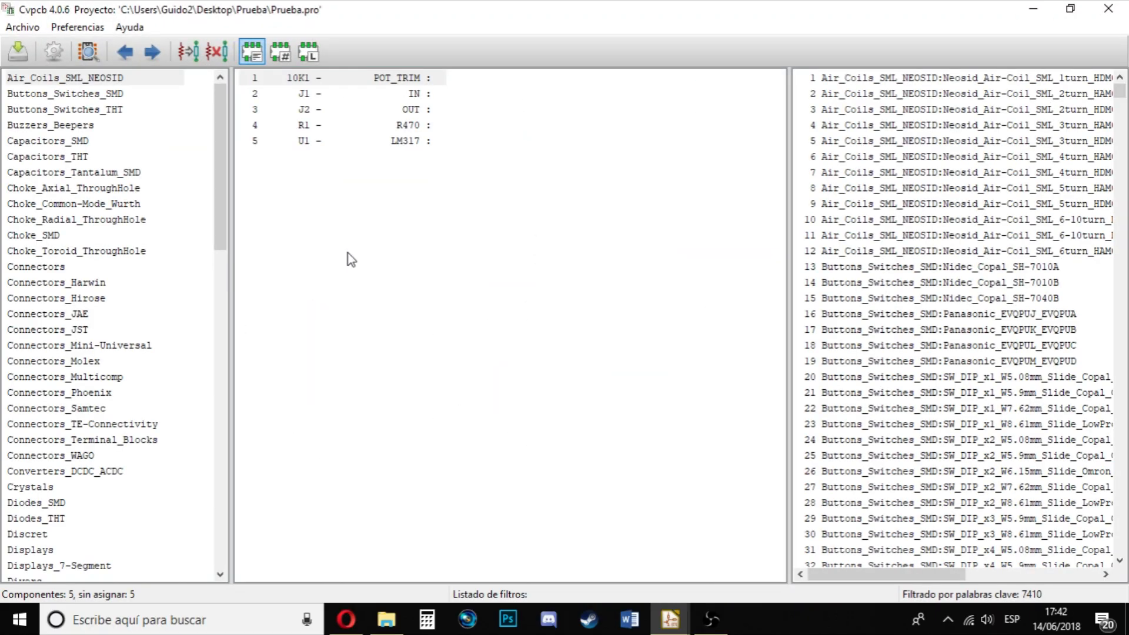
left_click(349, 83)
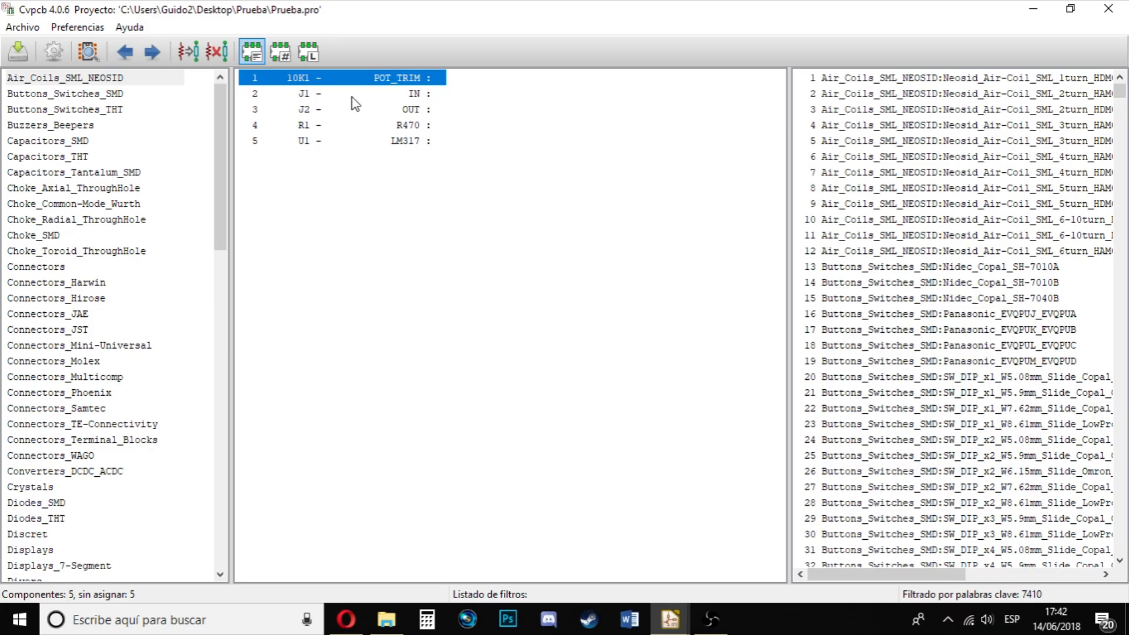
left_click(351, 96)
left_click(359, 125)
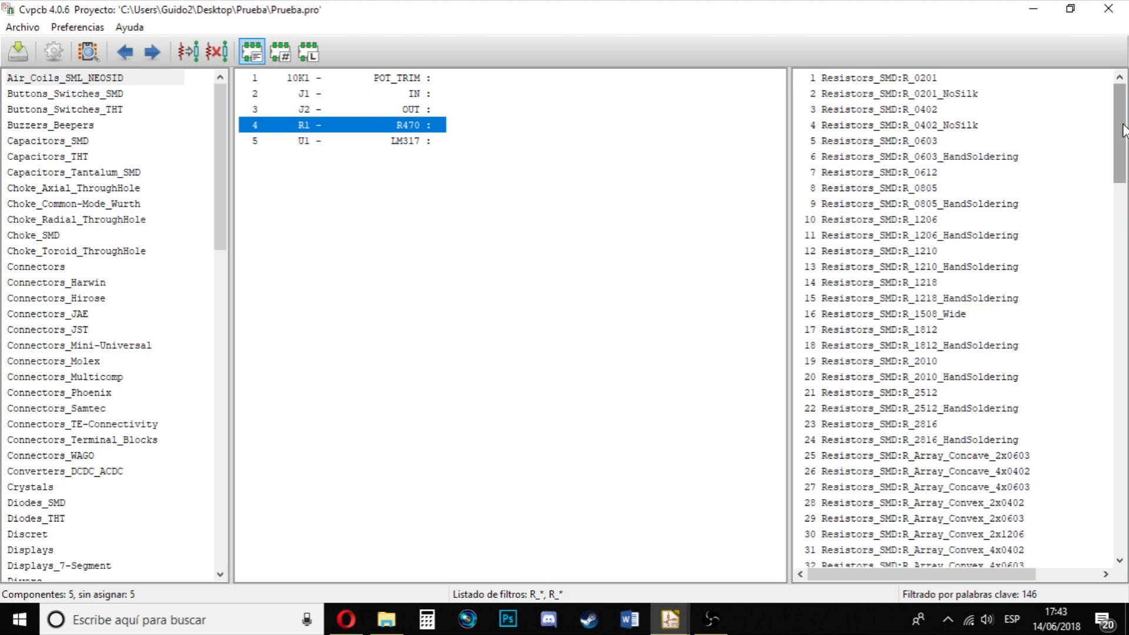
left_click(390, 142)
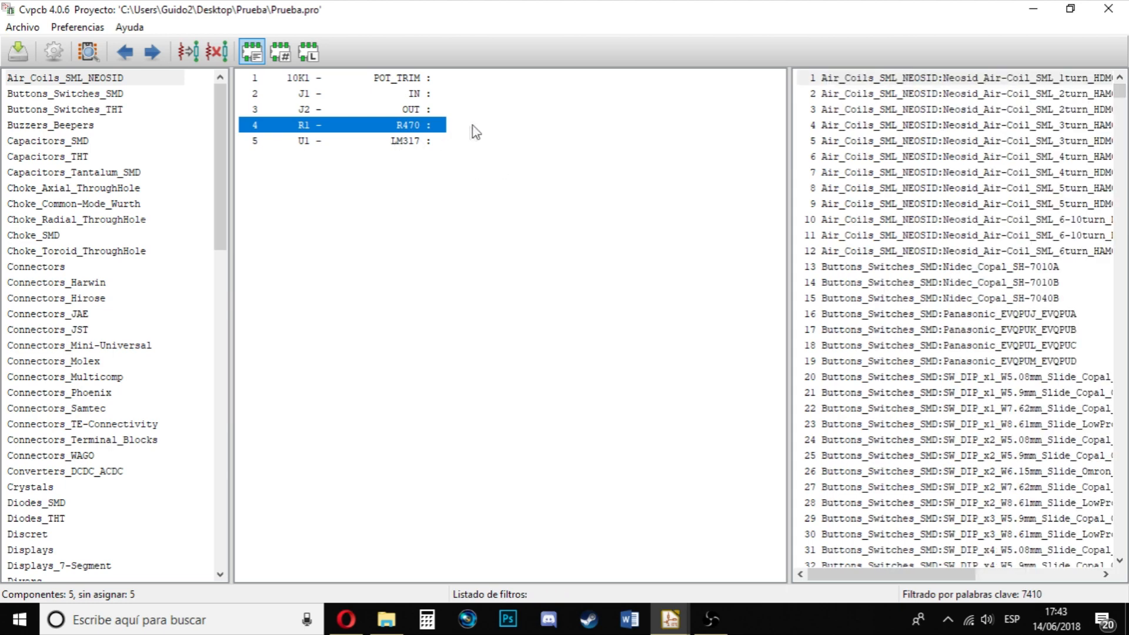
left_click(372, 78)
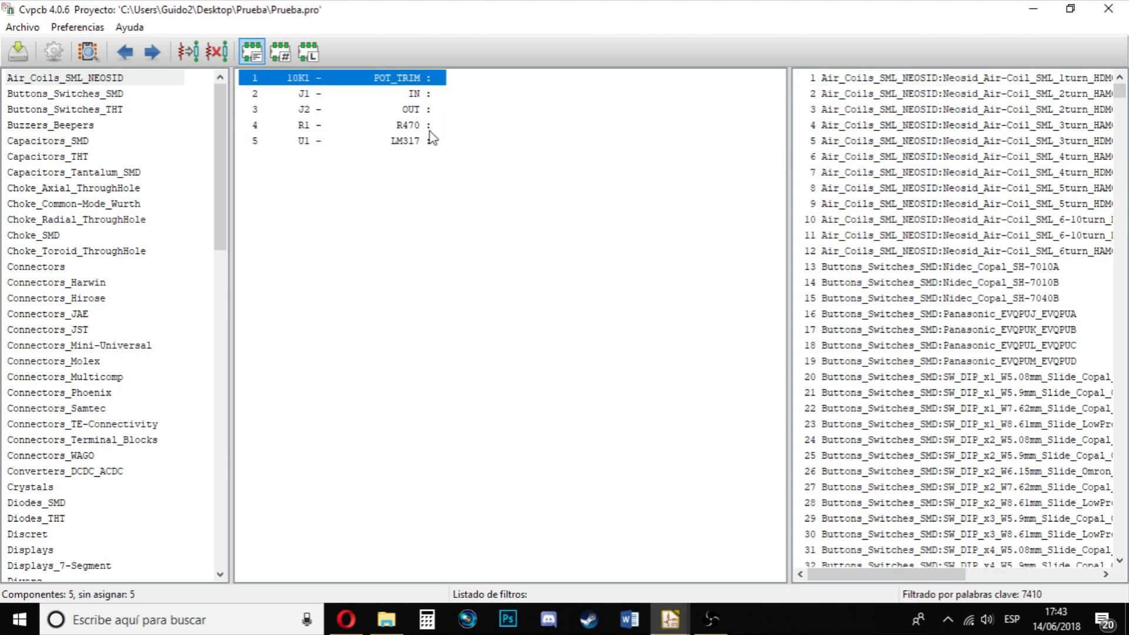
left_click(340, 125)
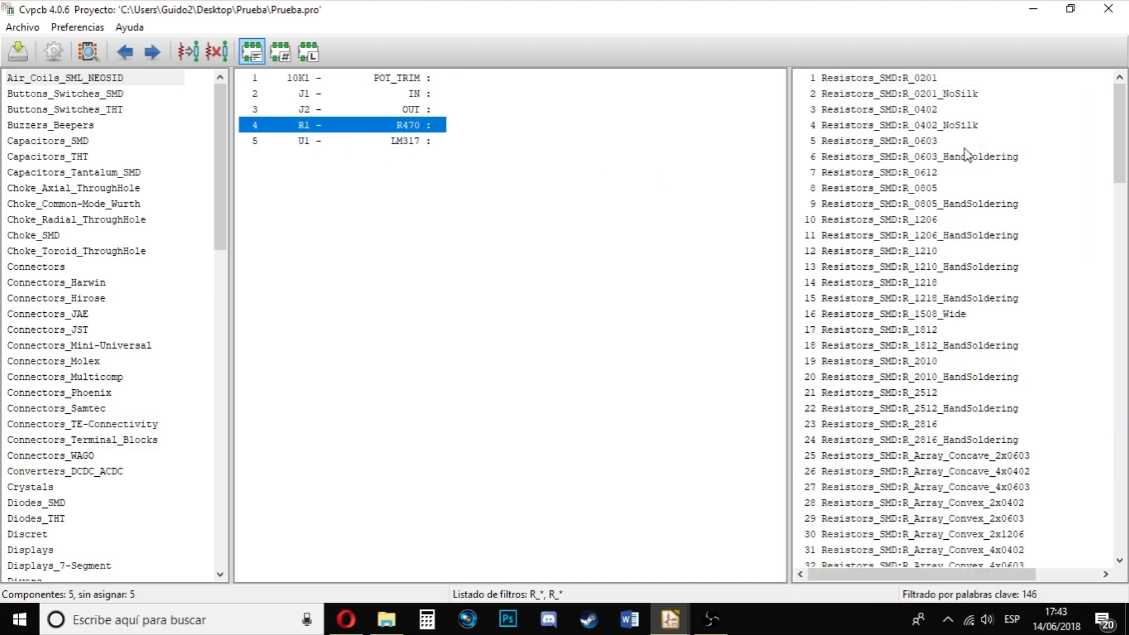
- Preview the through-hole footprints R_Axial_DIN0411_L9.9mm_D3.6mm_P12.70mm_Horizontal and R_Axial_DIN0207_L6.3mm_D2.5mm_P5.08mm_Vertical for R1
left_click(879, 80)
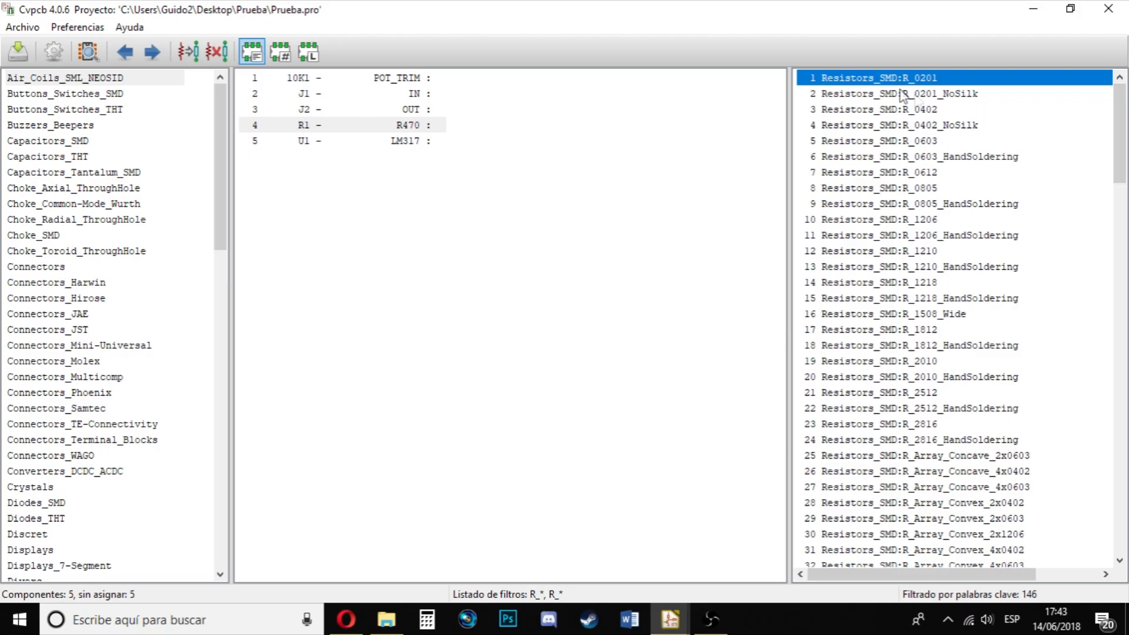
left_click_drag(1119, 135, 1120, 264)
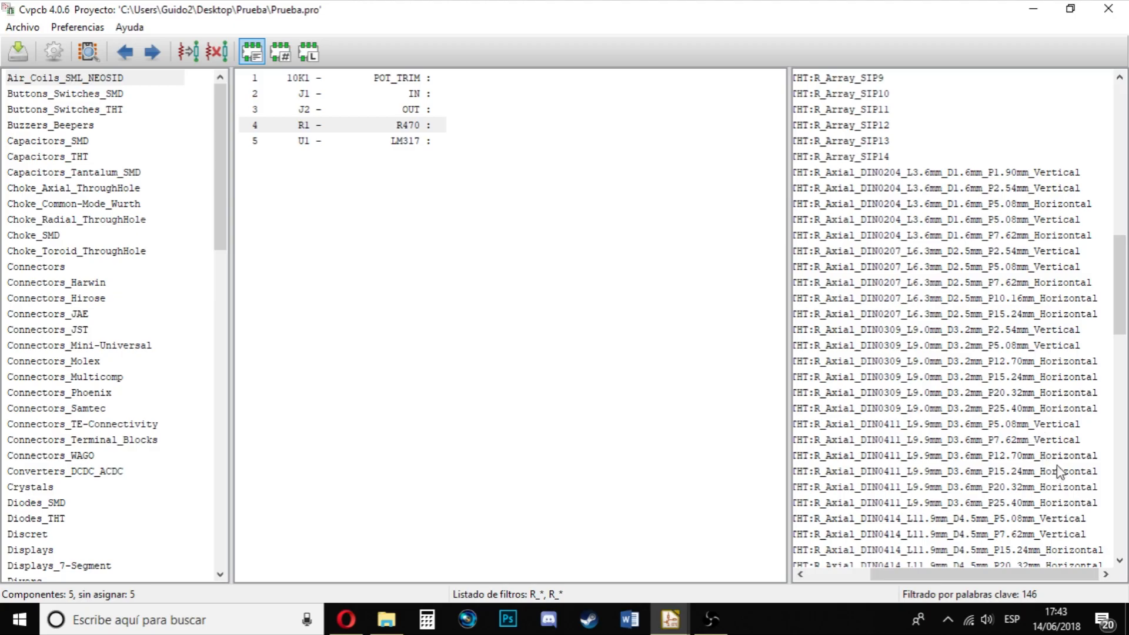
left_click(999, 456)
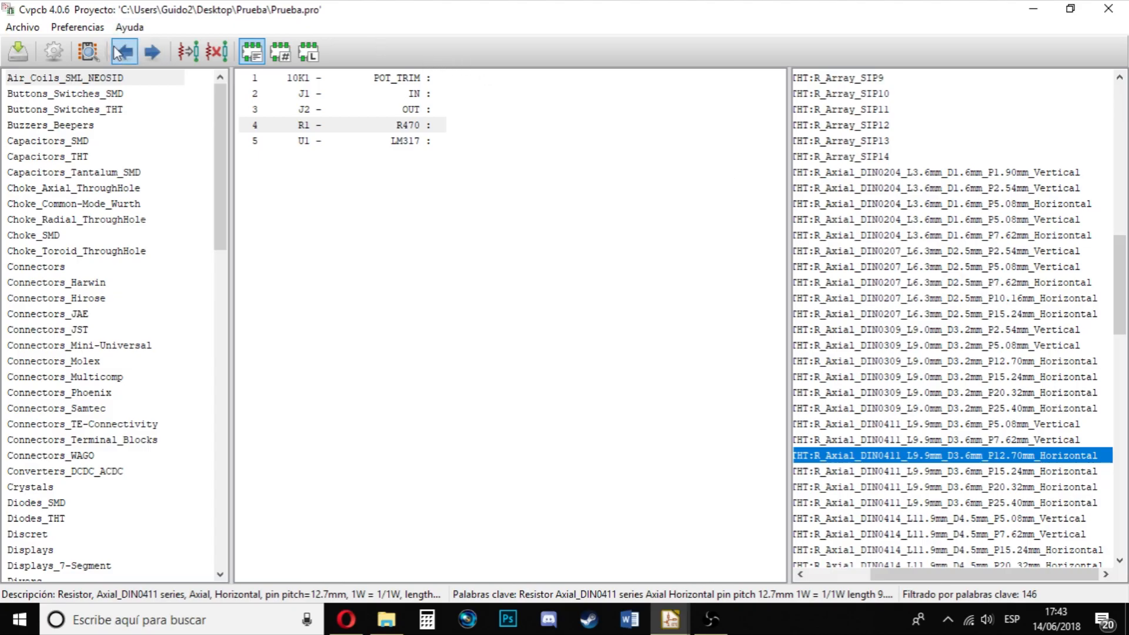
left_click(89, 52)
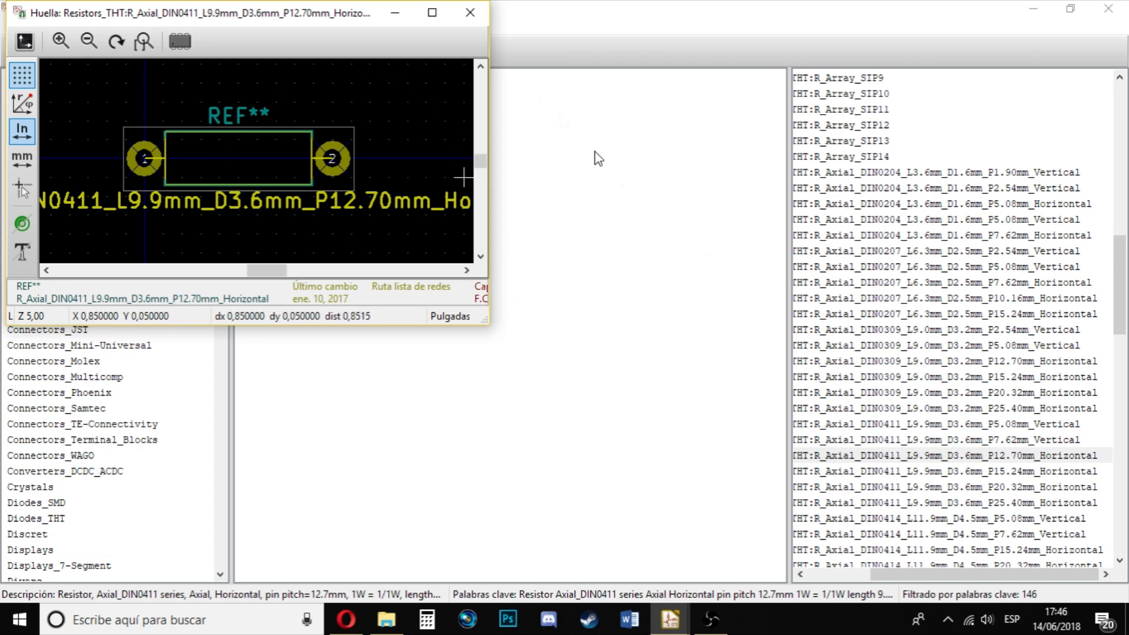
left_click(396, 18)
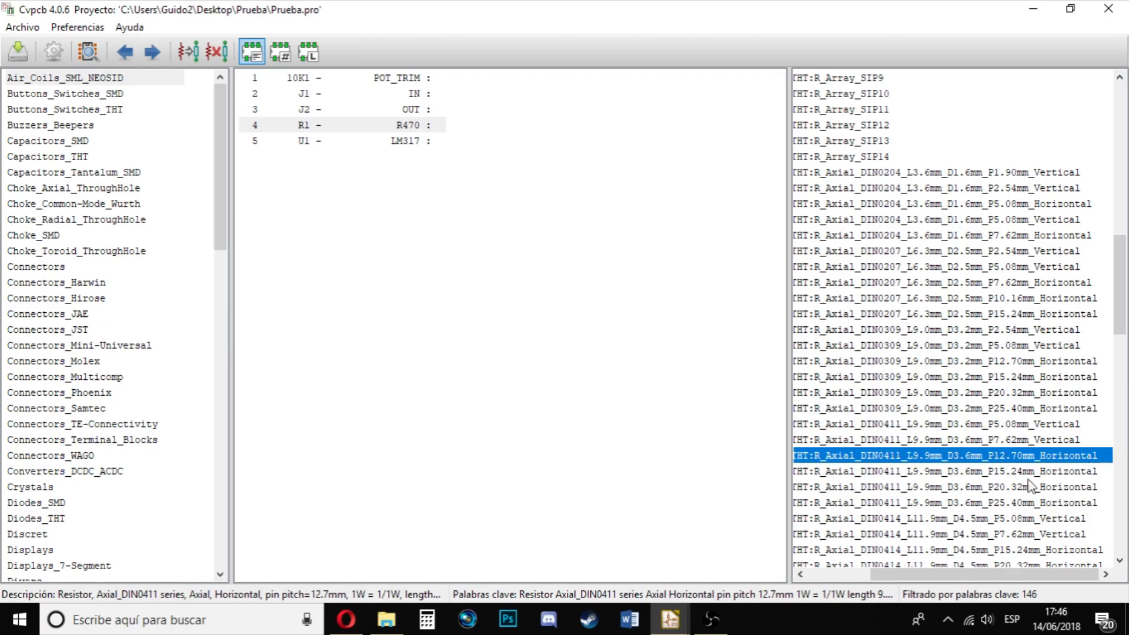
left_click(953, 267)
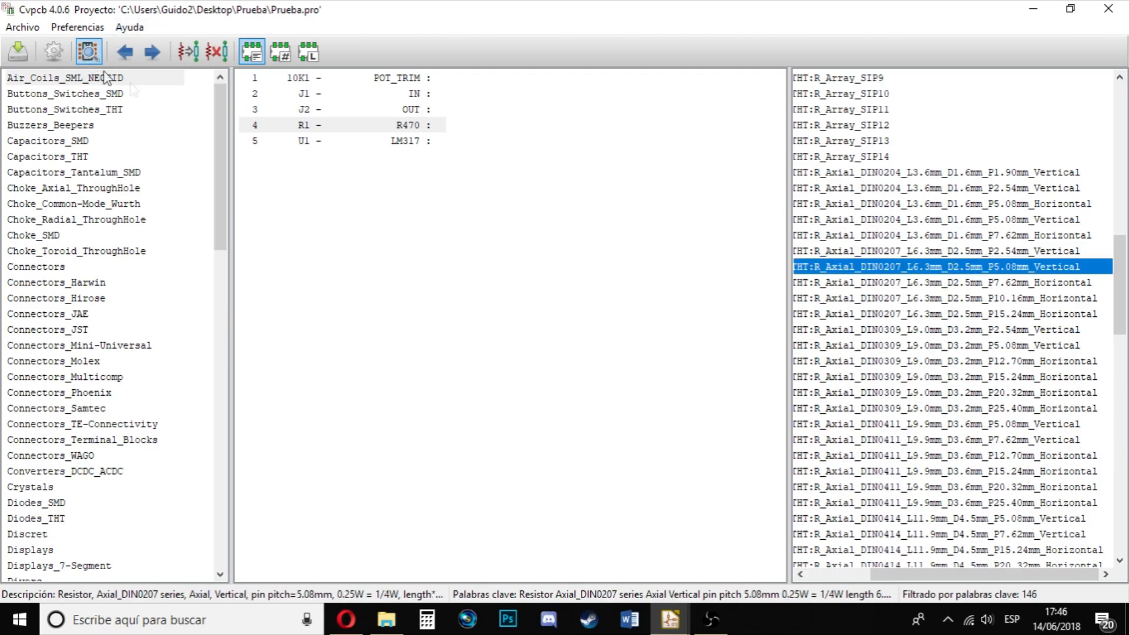
left_click(88, 52)
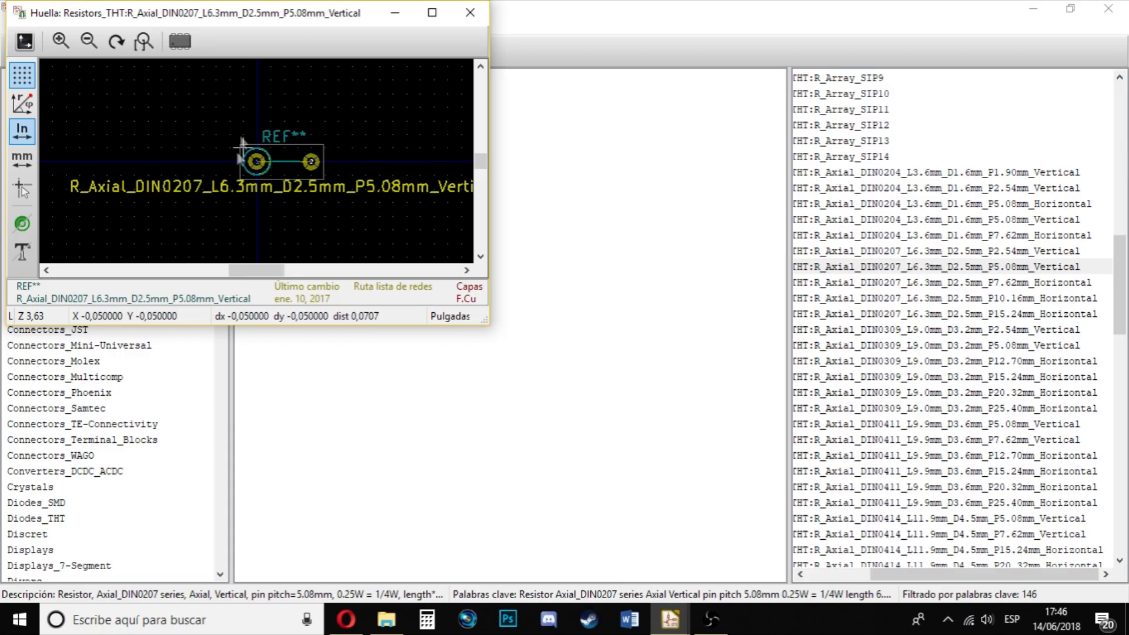
left_click(470, 17)
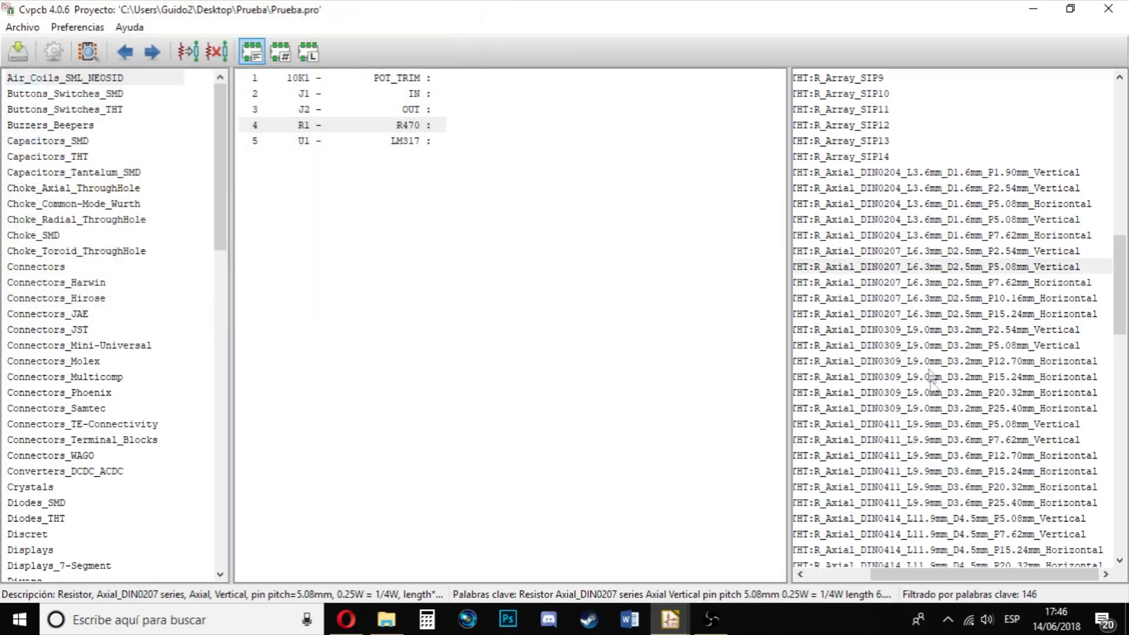
- Assign the footprint R_Axial_DIN0411_L9.9mm_D3.6mm_P12.70mm_Horizontal to resistor R1
left_click(1055, 458)
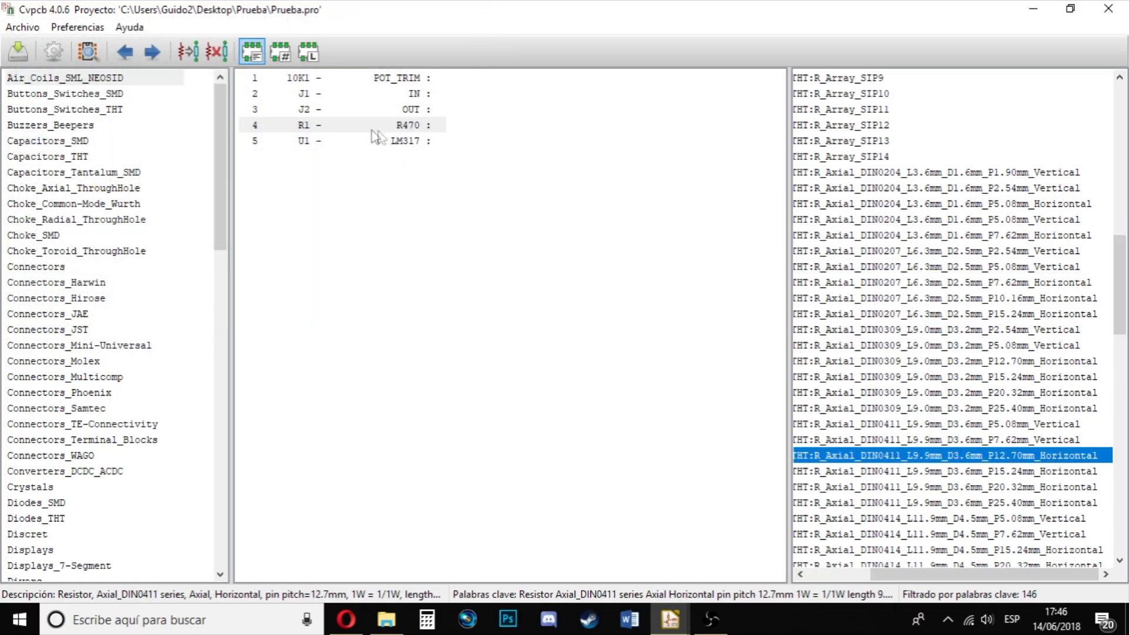
double_click(965, 456)
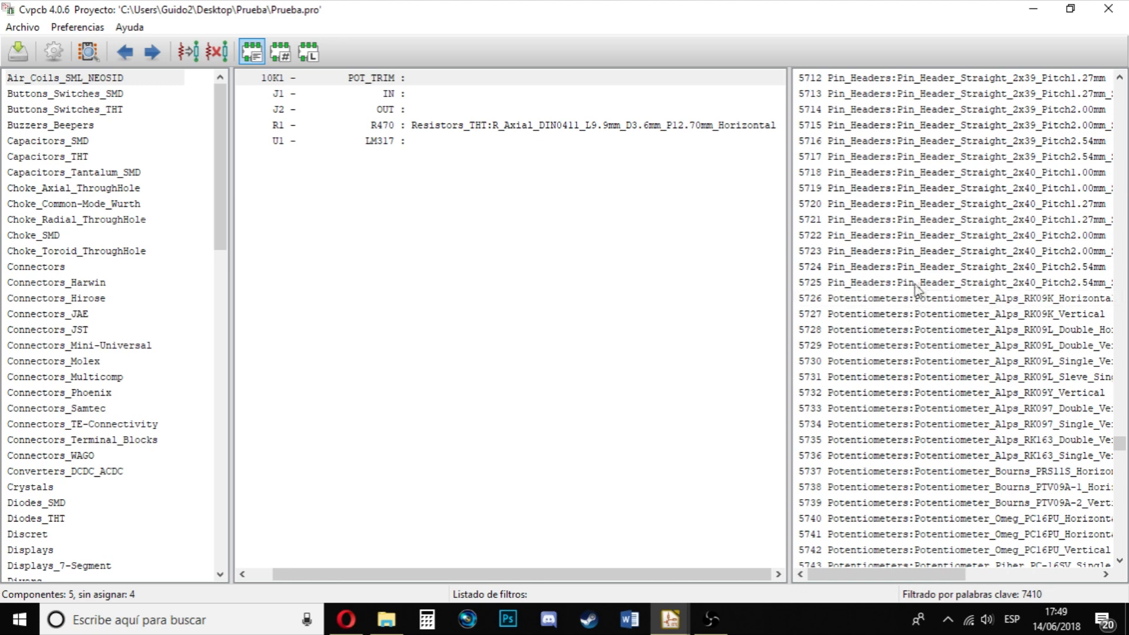
- Preview the Potentiometer_Alps_RK09K_Horizontal footprint for the trim potentiometer
left_click(958, 313)
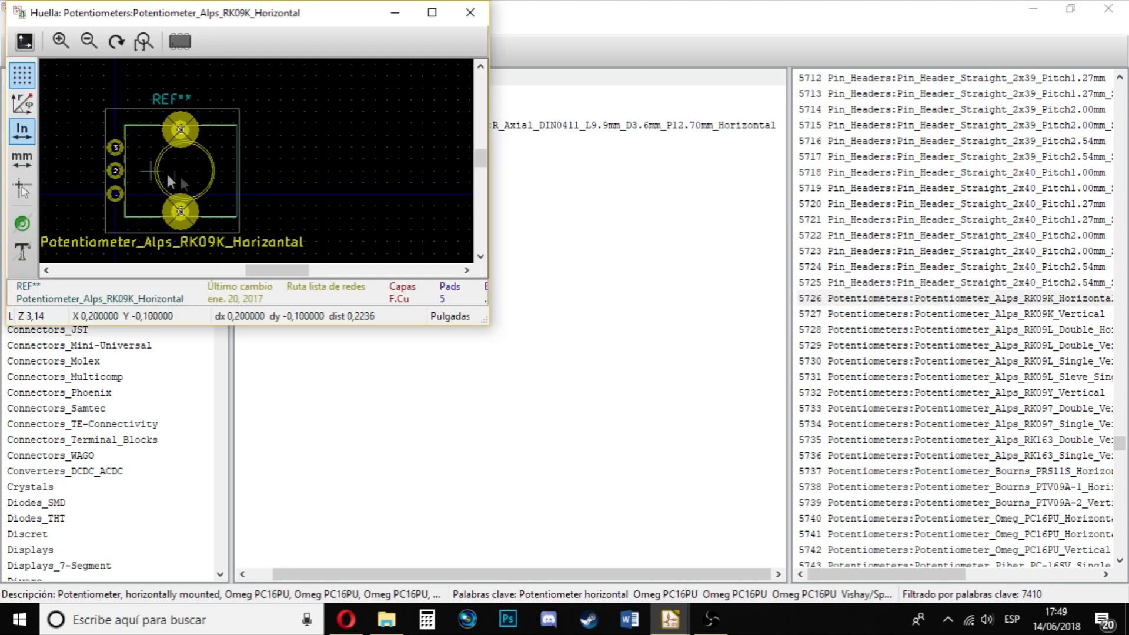
scroll(166, 171, "up", 2)
scroll(247, 182, "down", 2)
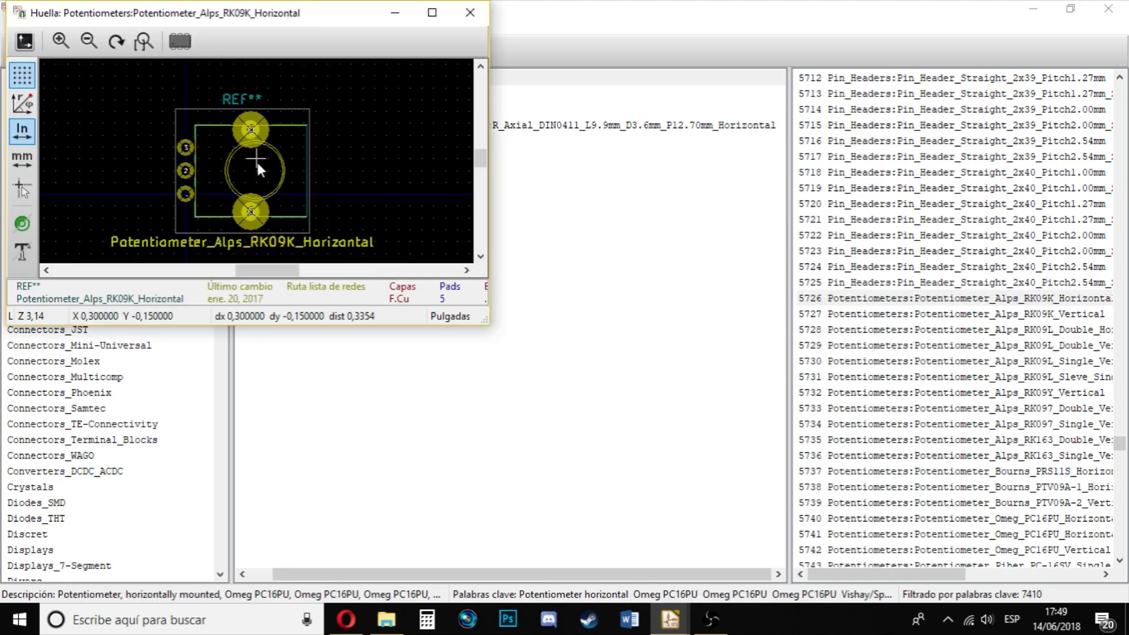
left_click(469, 13)
- Preview the footprint Potentiometer_Omeg_PC16PU_Vertical and assign it to the POT_TRIM potentiometer
scroll(1025, 453, "down", 4)
scroll(1026, 455, "down", 5)
left_click(994, 316)
left_click(988, 283)
left_click(88, 50)
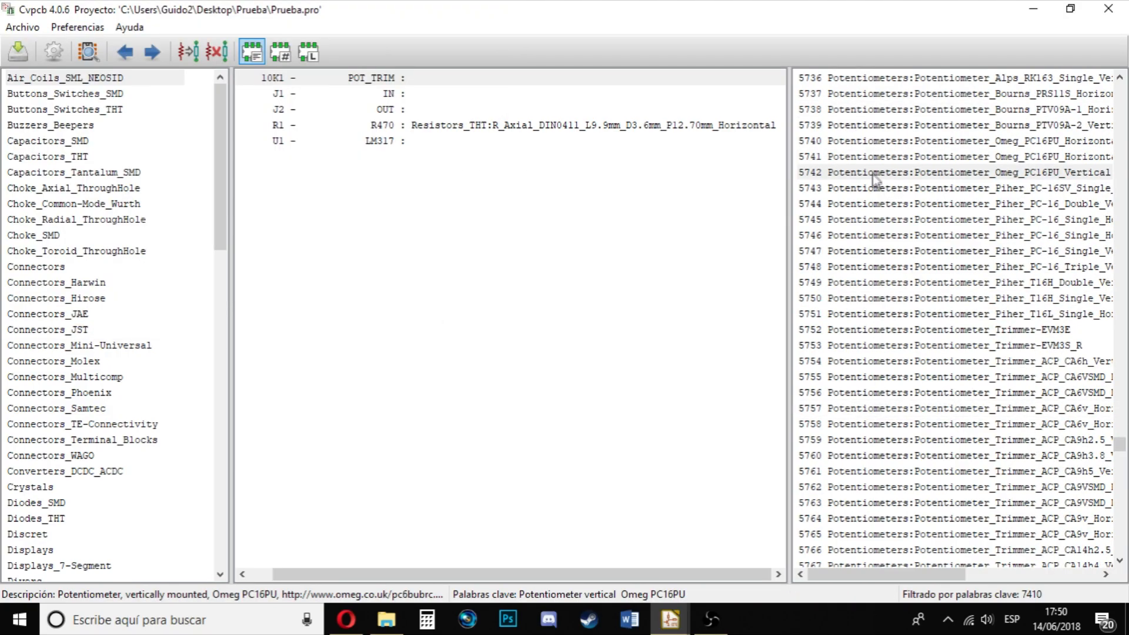
double_click(885, 173)
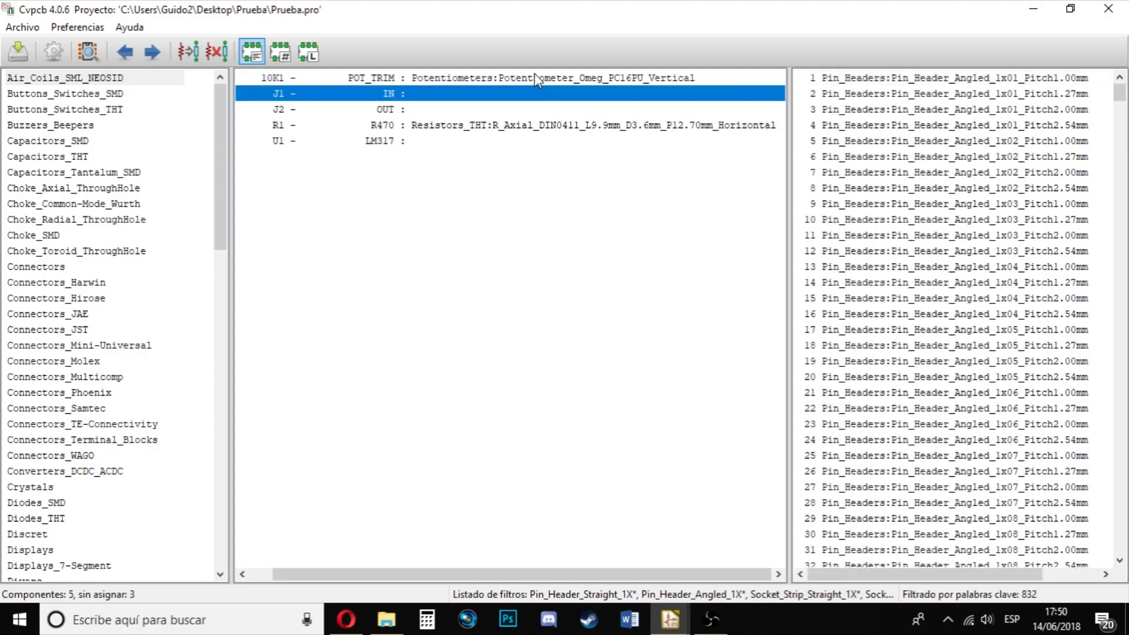
- Select connectors J1 and J2 and browse the Pin_Header_Angled footprints available for them
left_click(424, 110)
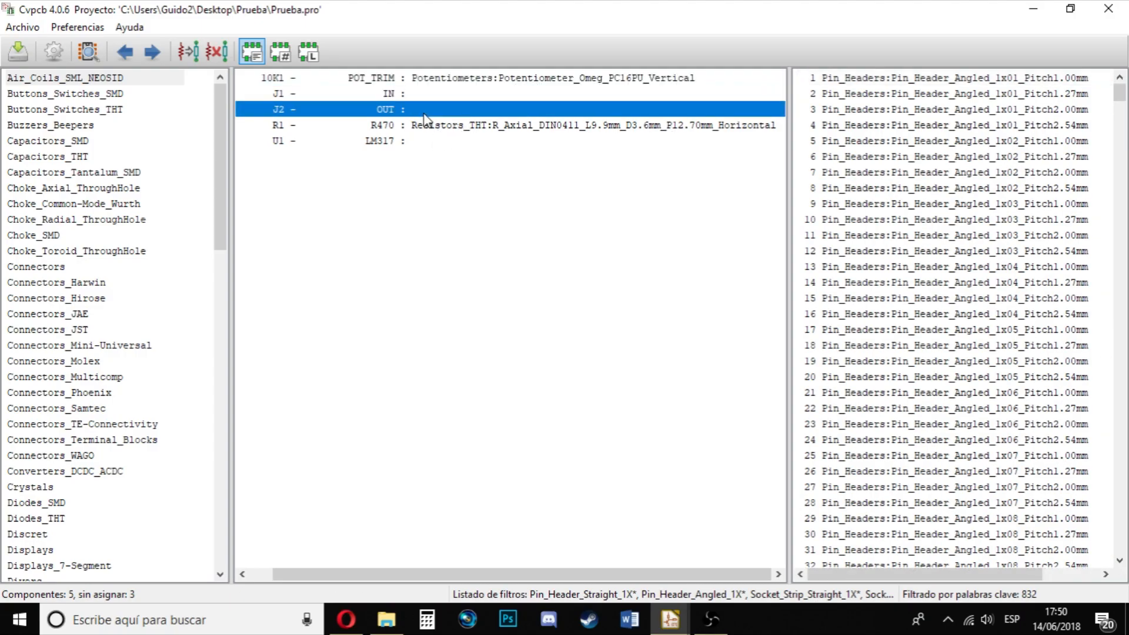
key("shift+Up")
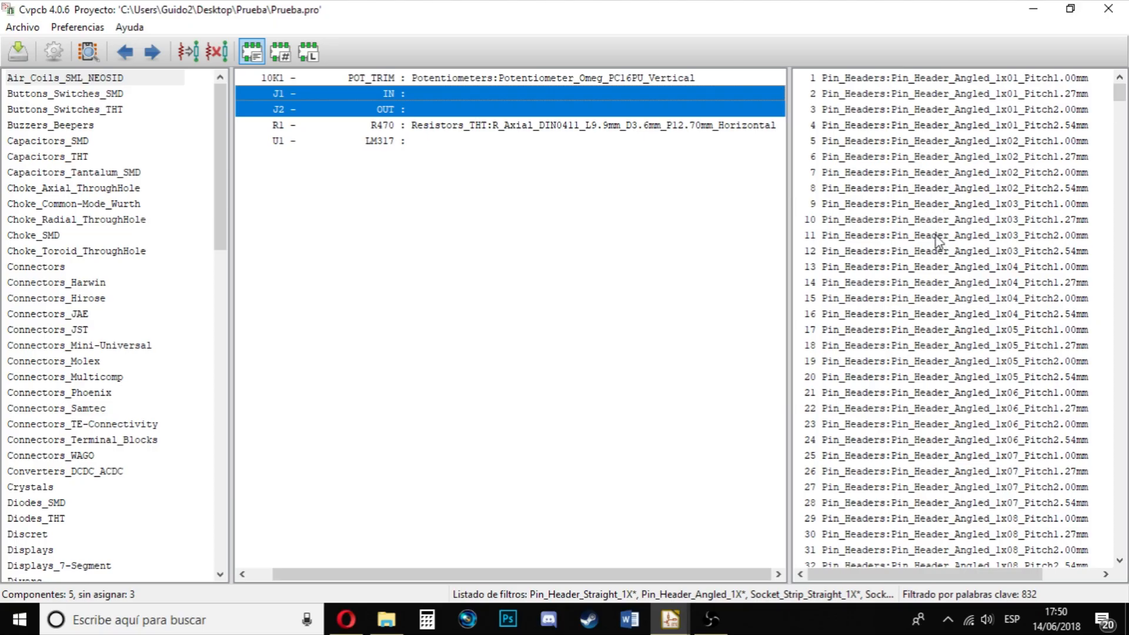
scroll(522, 197, "left", 1)
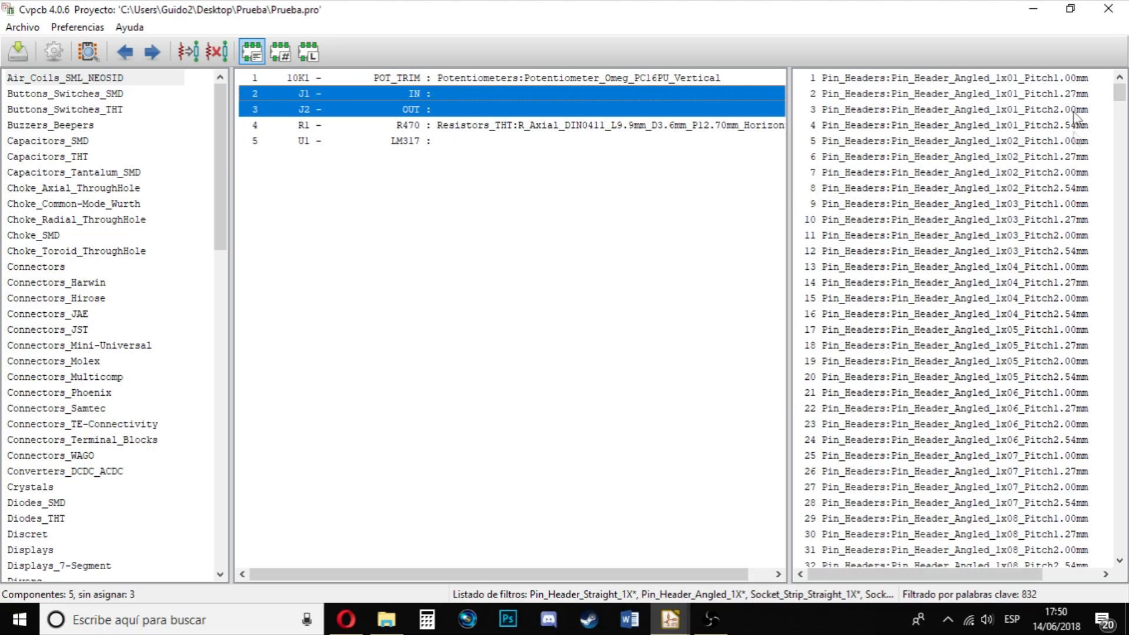
scroll(1080, 273, "down", 6)
scroll(1080, 273, "down", 12)
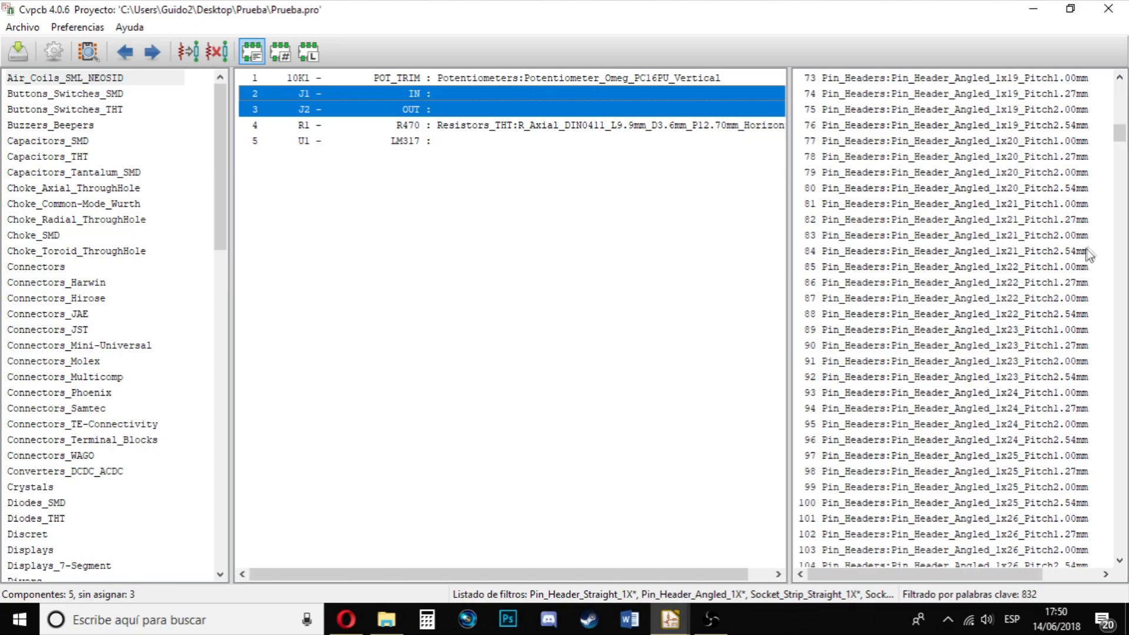
scroll(988, 238, "up", 14)
scroll(971, 257, "up", 4)
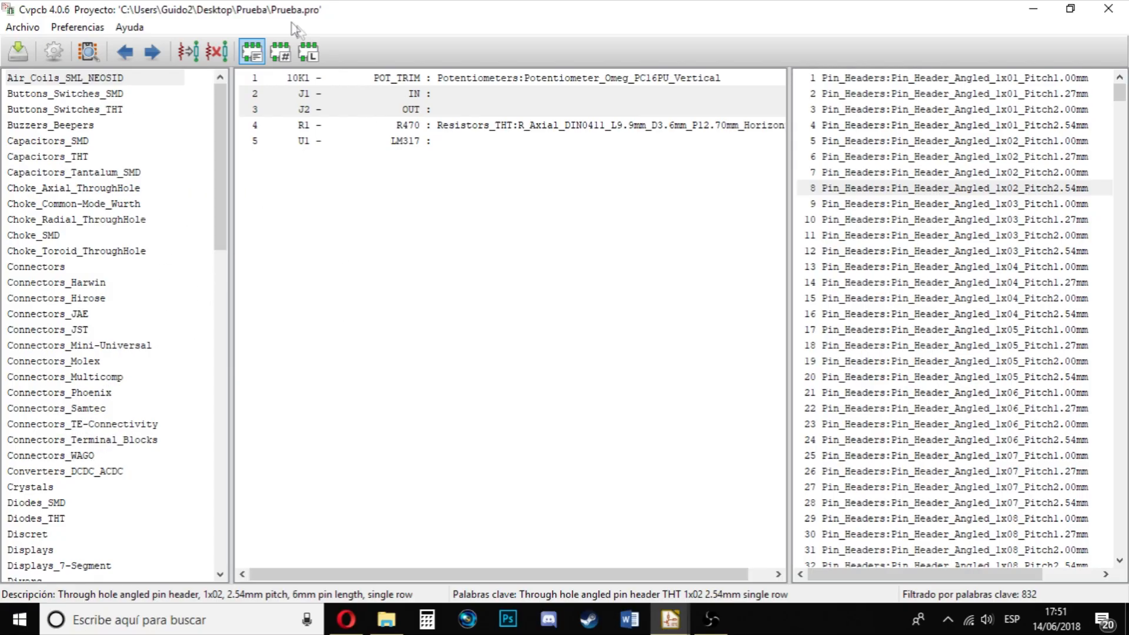
- Filter footprints by the Connectors_Terminal_Blocks library and assign TerminalBlock_bornier-2_P5.08mm to both J1 and J2
left_click(315, 56)
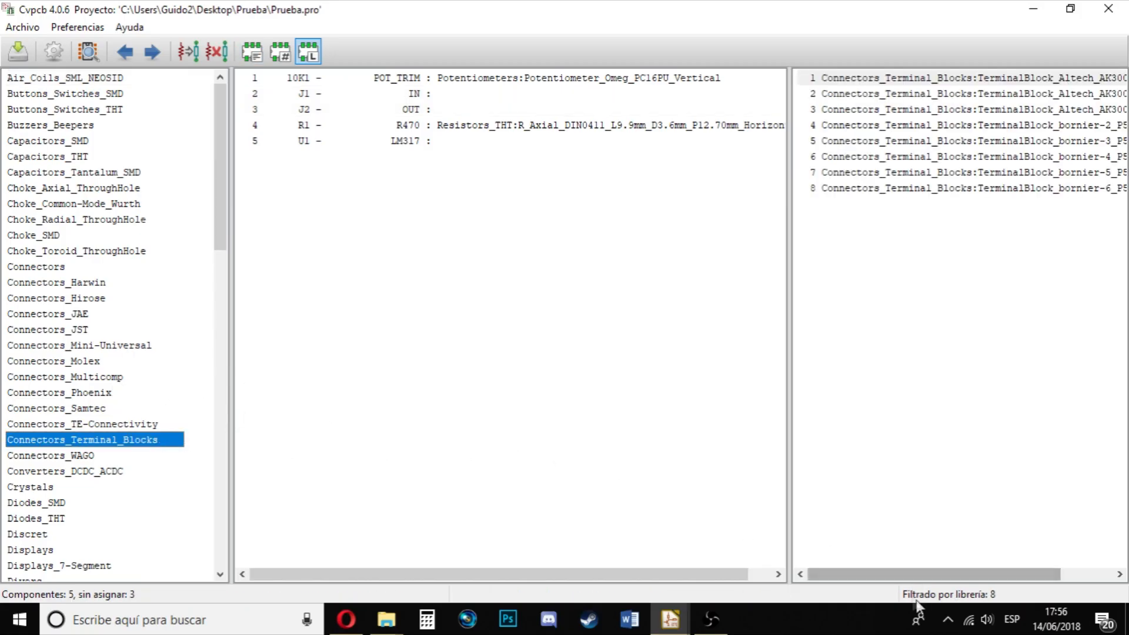
left_click_drag(904, 578, 957, 576)
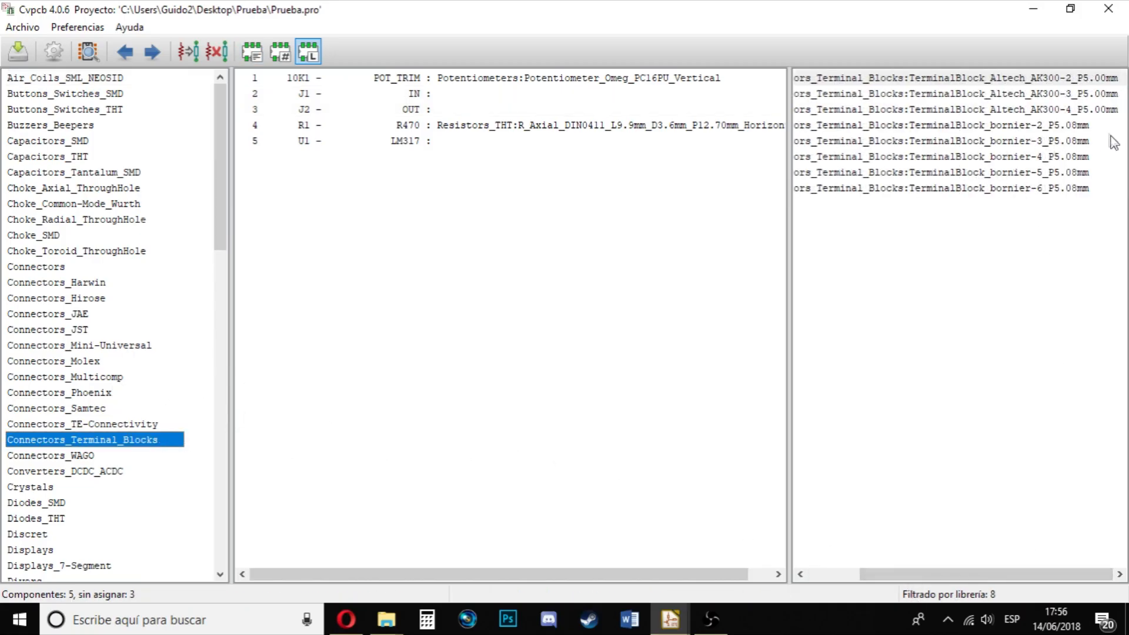
left_click(1083, 128)
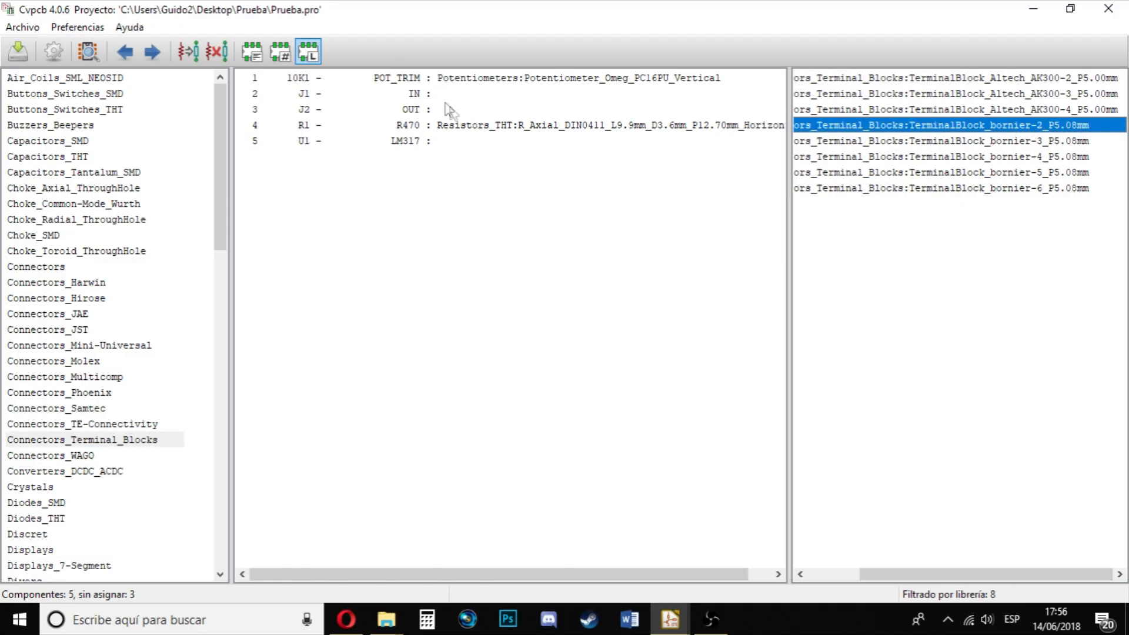
left_click(402, 95)
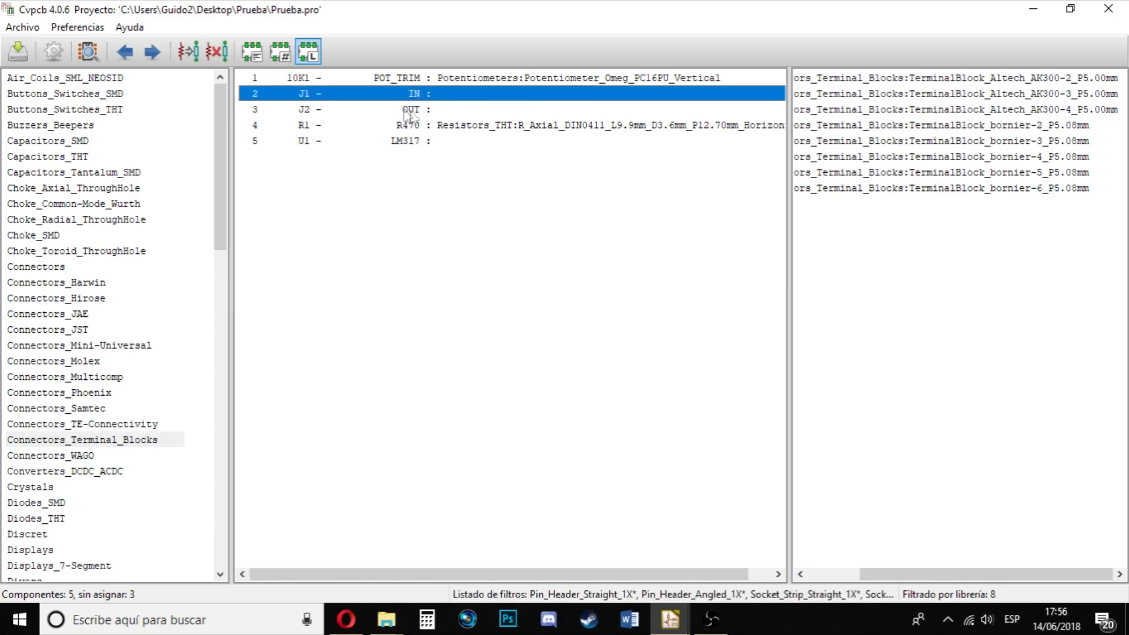
left_click(406, 109, "shift")
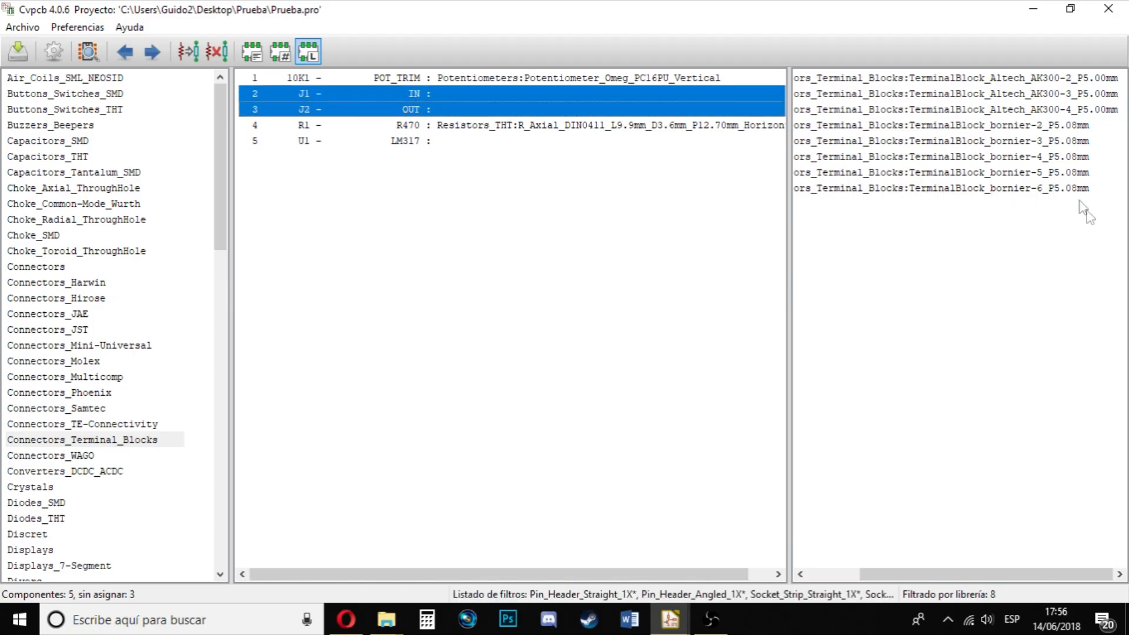
double_click(1068, 127)
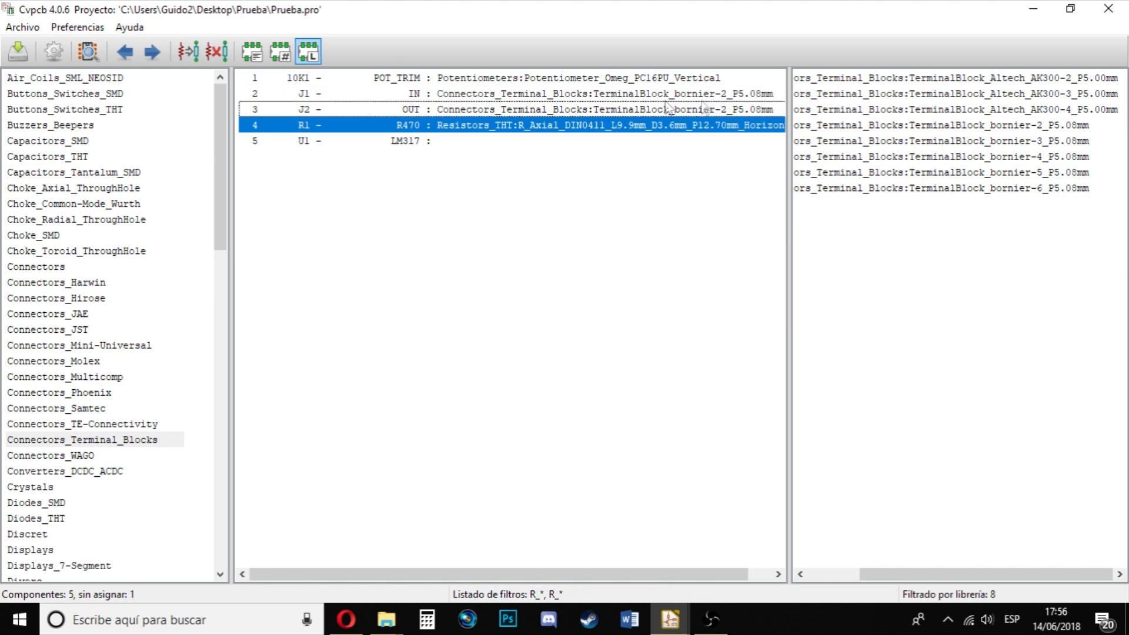
left_click(421, 107)
- Select U1, switch to the browser and open the LM317 3-Terminal Adjustable Regulator datasheet to examine its package types
left_click(479, 141)
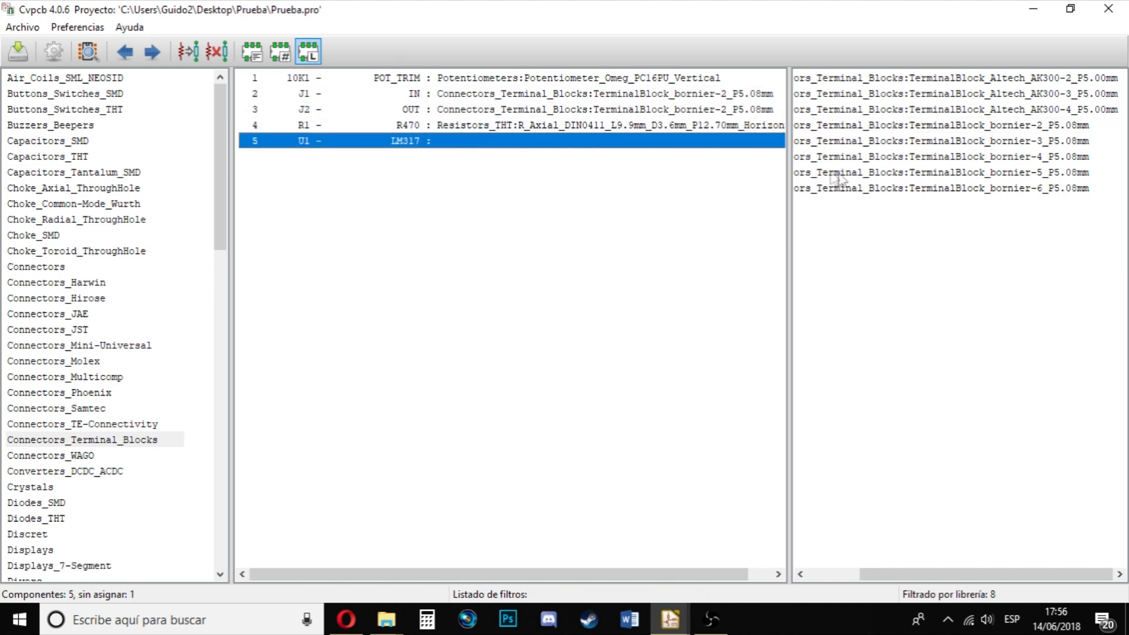
left_click(257, 58)
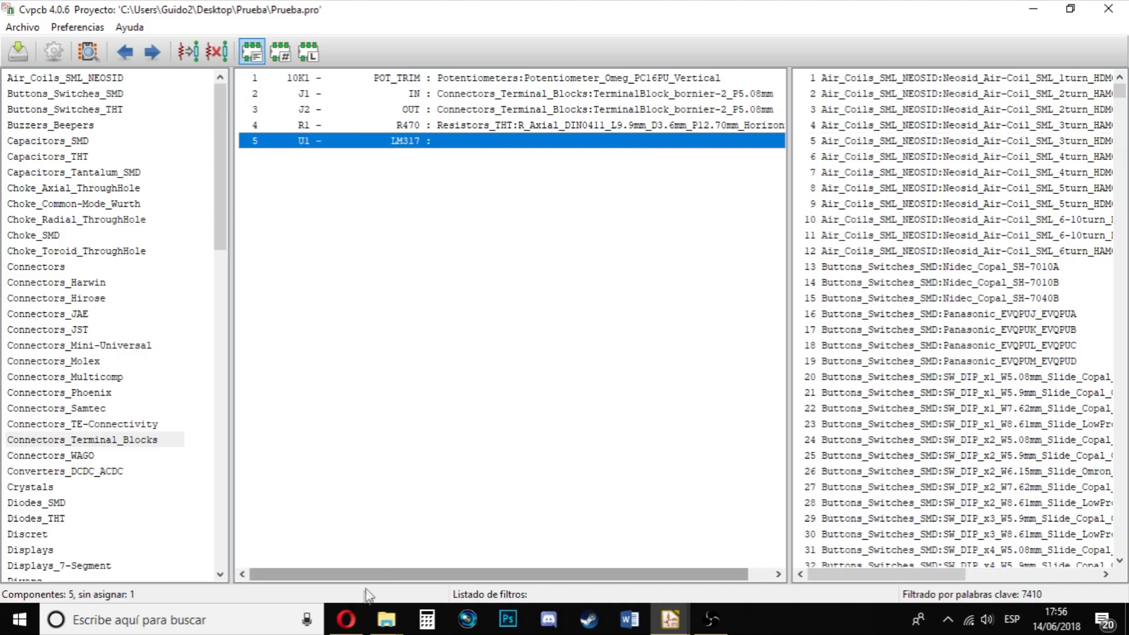
left_click(347, 619)
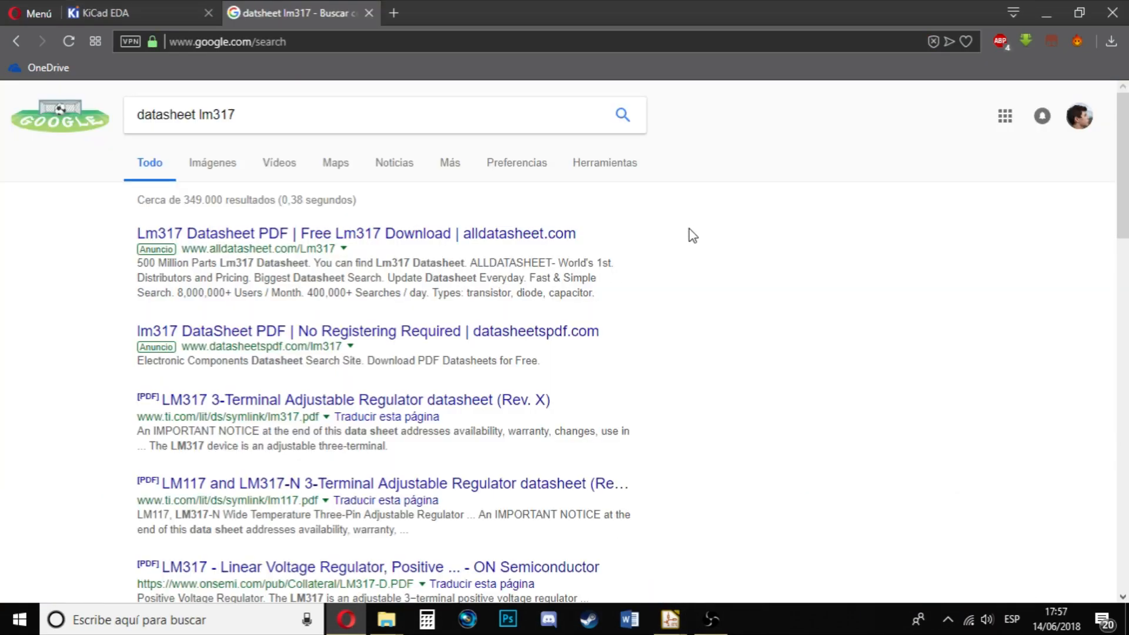
scroll(676, 226, "down", 3)
left_click(445, 235)
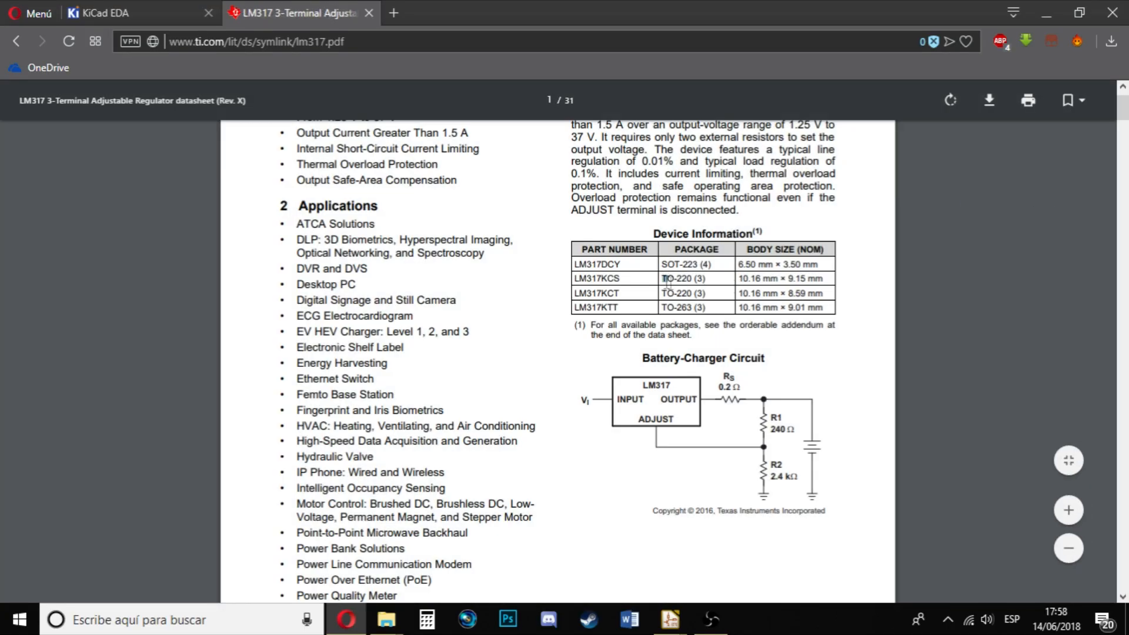
scroll(668, 283, "up", 4, "ctrl")
scroll(453, 280, "down", 2)
scroll(453, 279, "up", 3)
left_click_drag(417, 370, 472, 365)
left_click(490, 384)
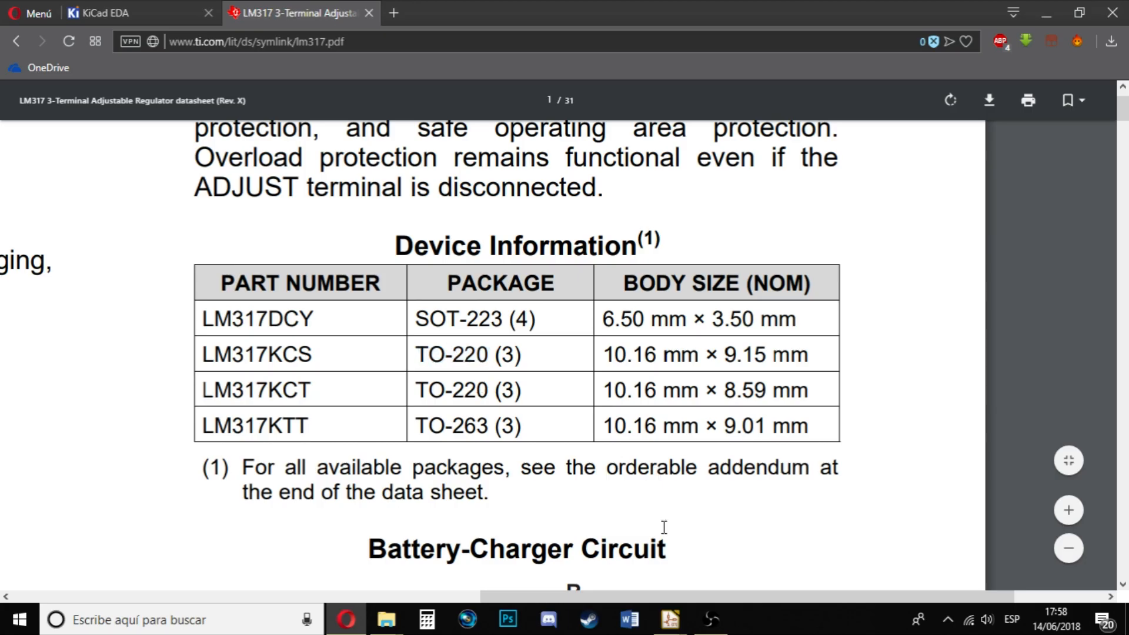
- Return to Cvpcb and filter the footprint list by the TO_SOT_Packages_THT library to find the TO-220 packages
mouse_move(670, 619)
left_click(874, 543)
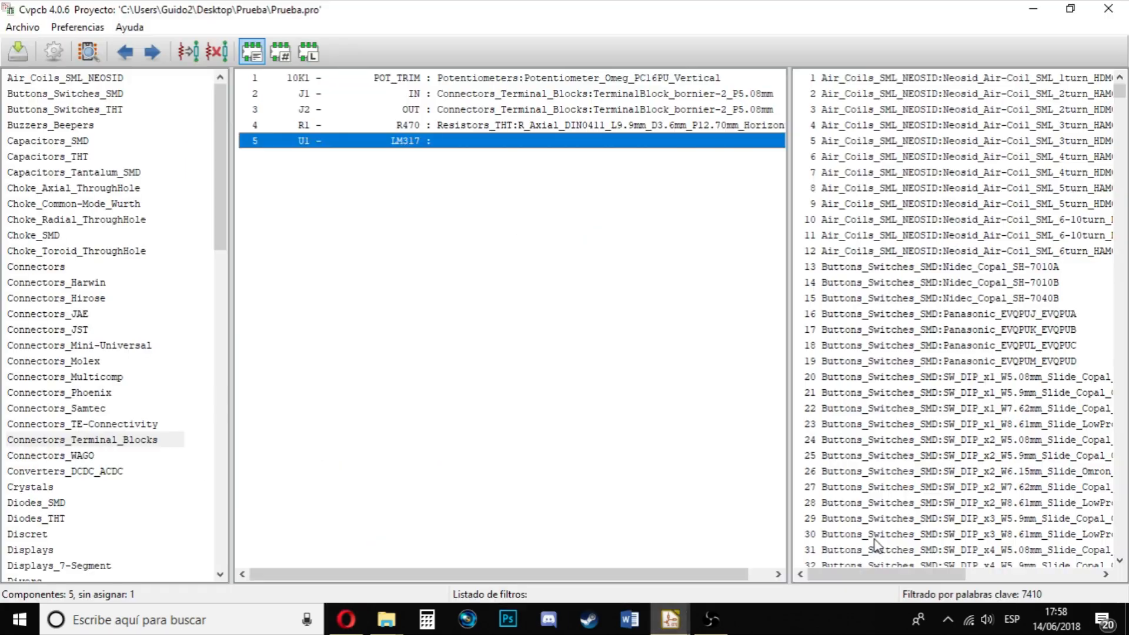
scroll(854, 315, "down", 20)
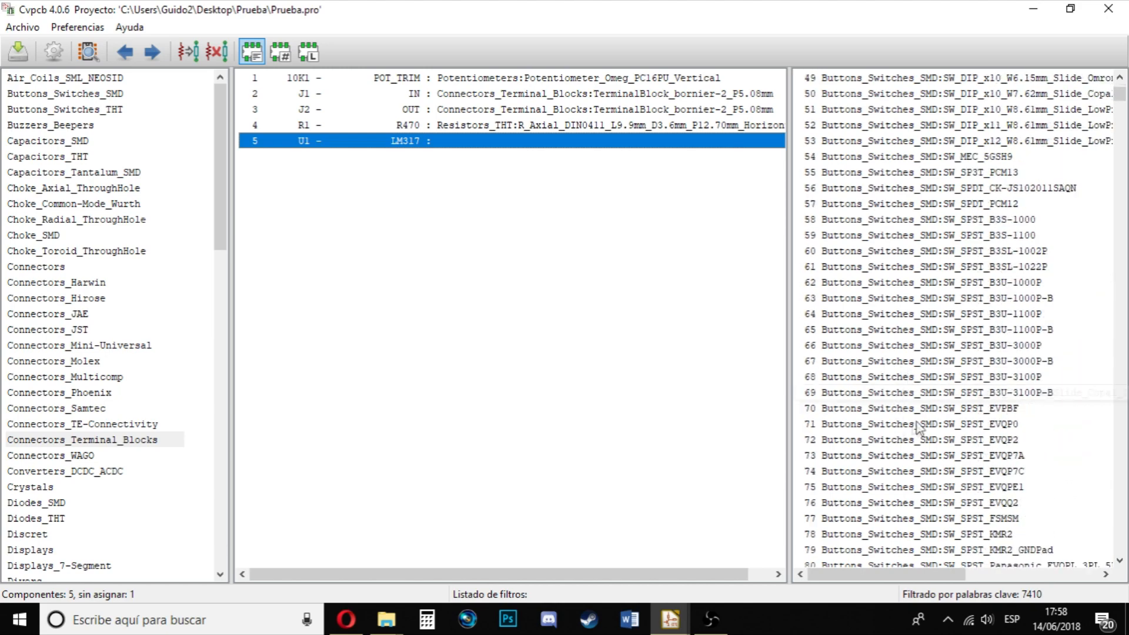
scroll(931, 459, "down", 20)
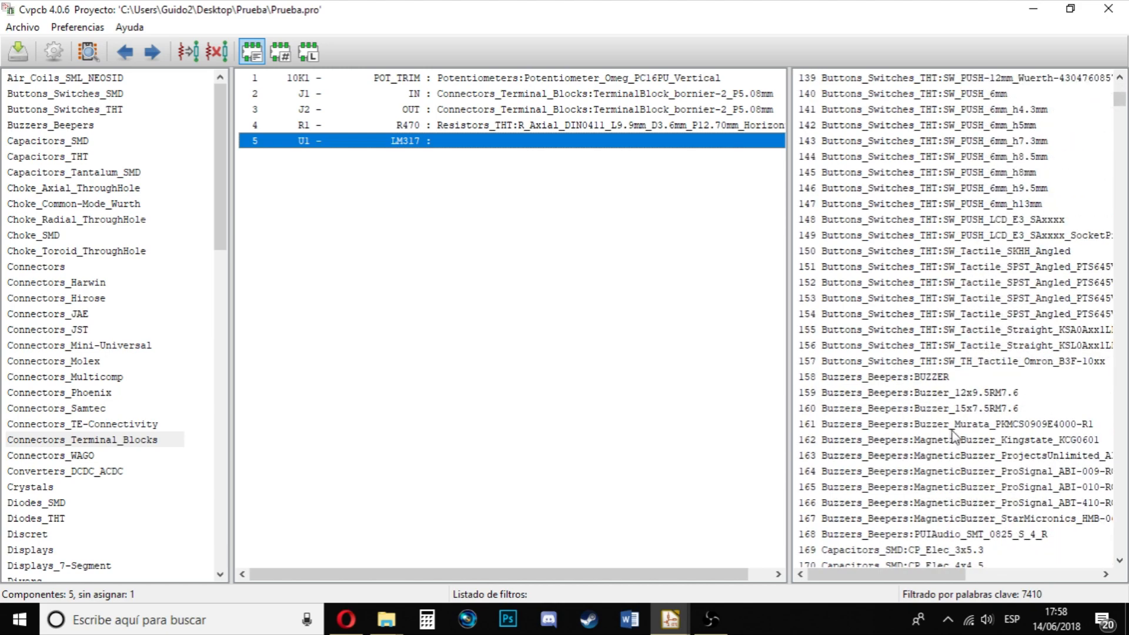
scroll(952, 432, "down", 20)
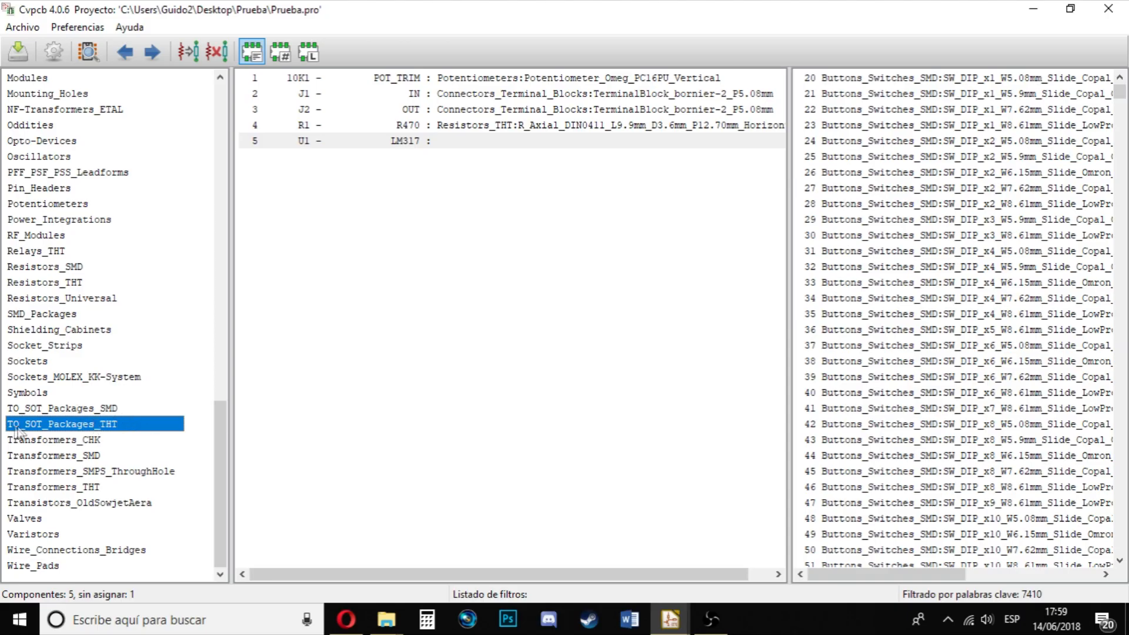
left_click(308, 51)
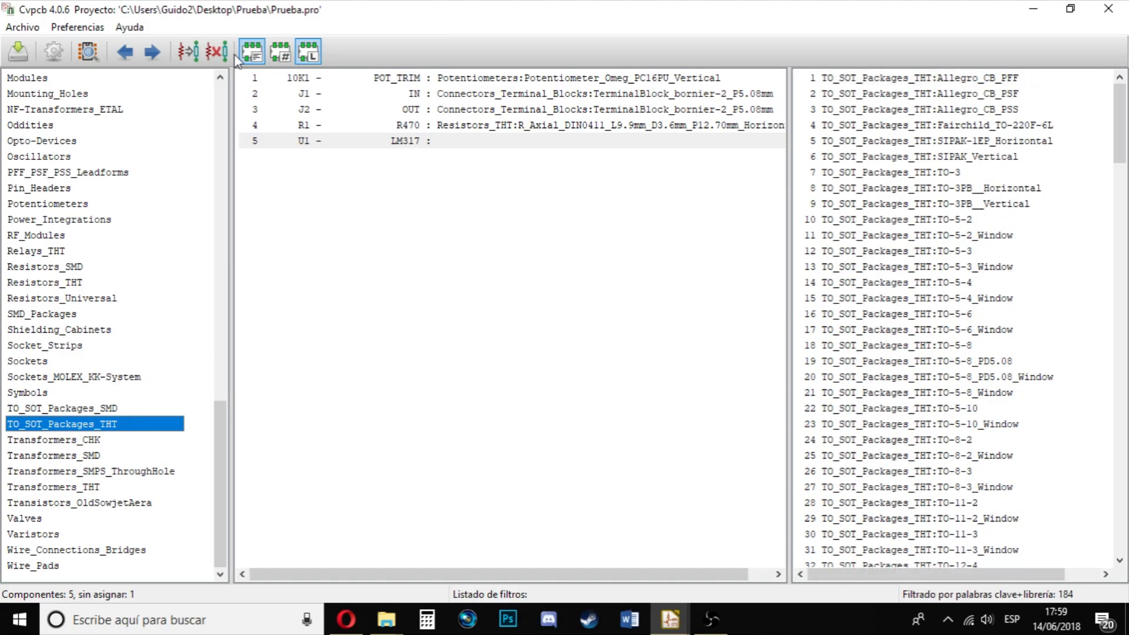
scroll(964, 312, "down", 20)
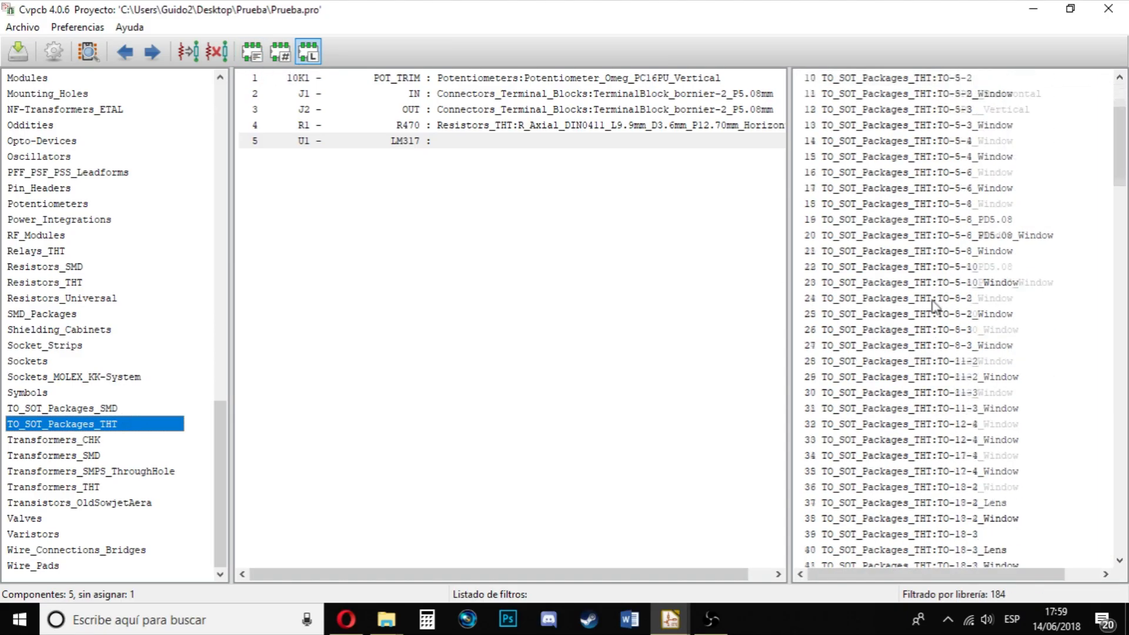
scroll(981, 391, "down", 17)
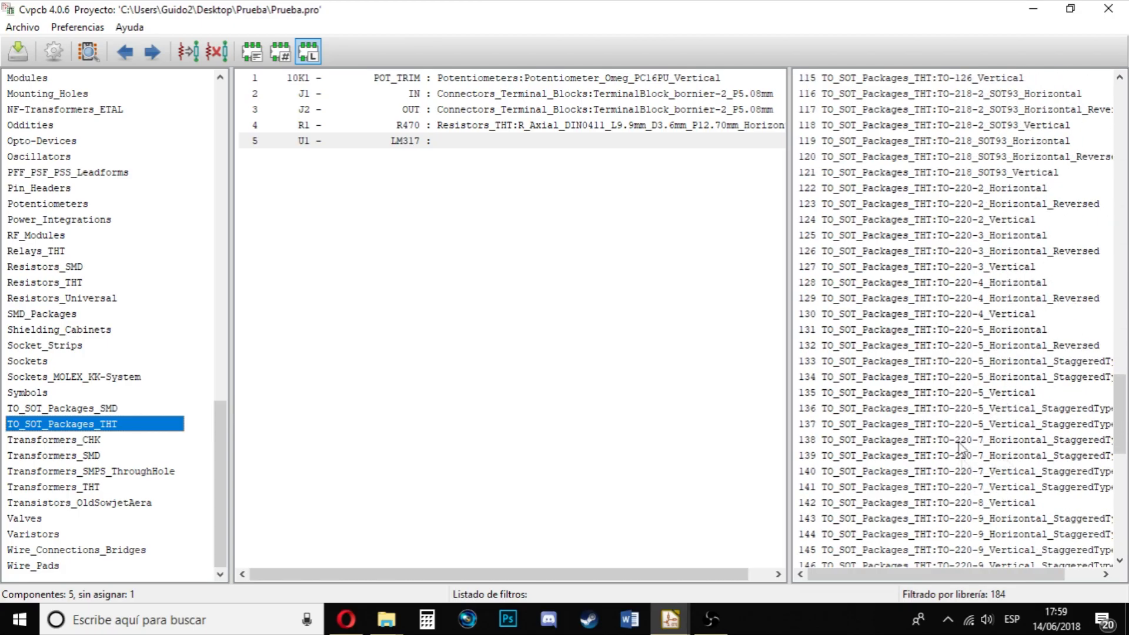
- Preview the TO-220-5_Vertical_StaggeredType1 footprint
left_click(996, 412)
left_click(88, 51)
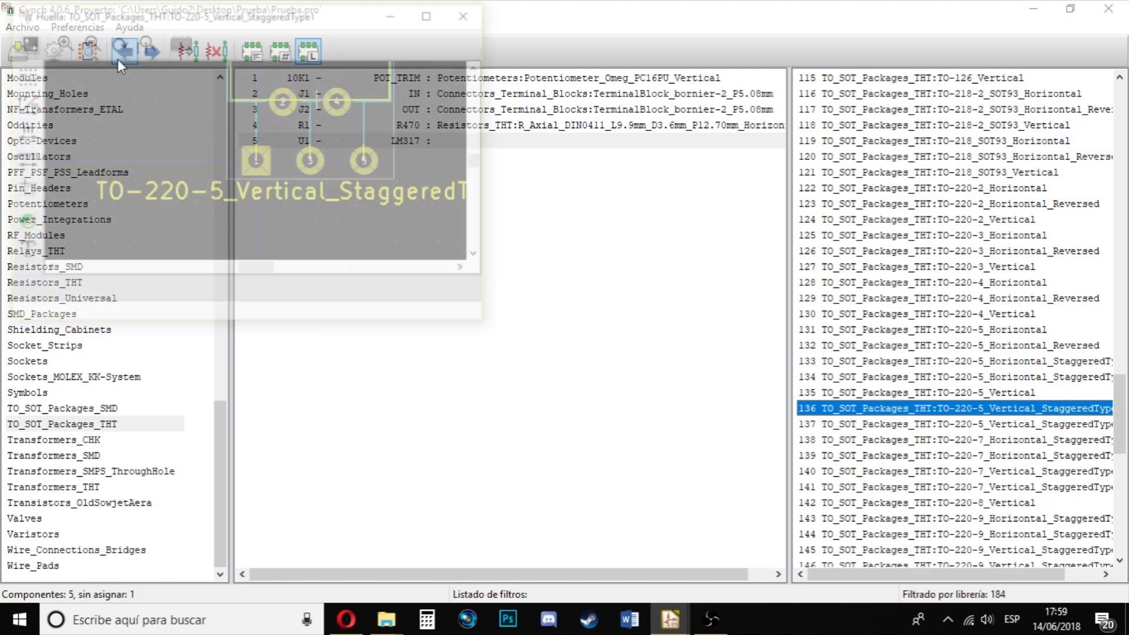
left_click(475, 13)
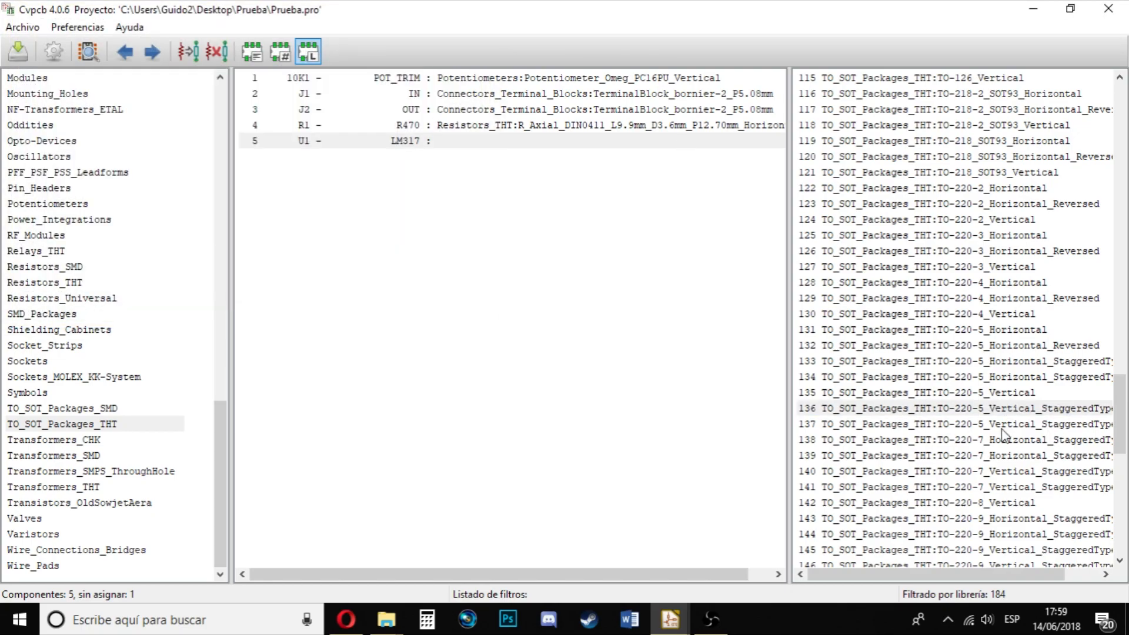
- Preview the TO-220-3_Vertical footprint and assign it to the LM317 regulator U1
scroll(1020, 429, "down", 10)
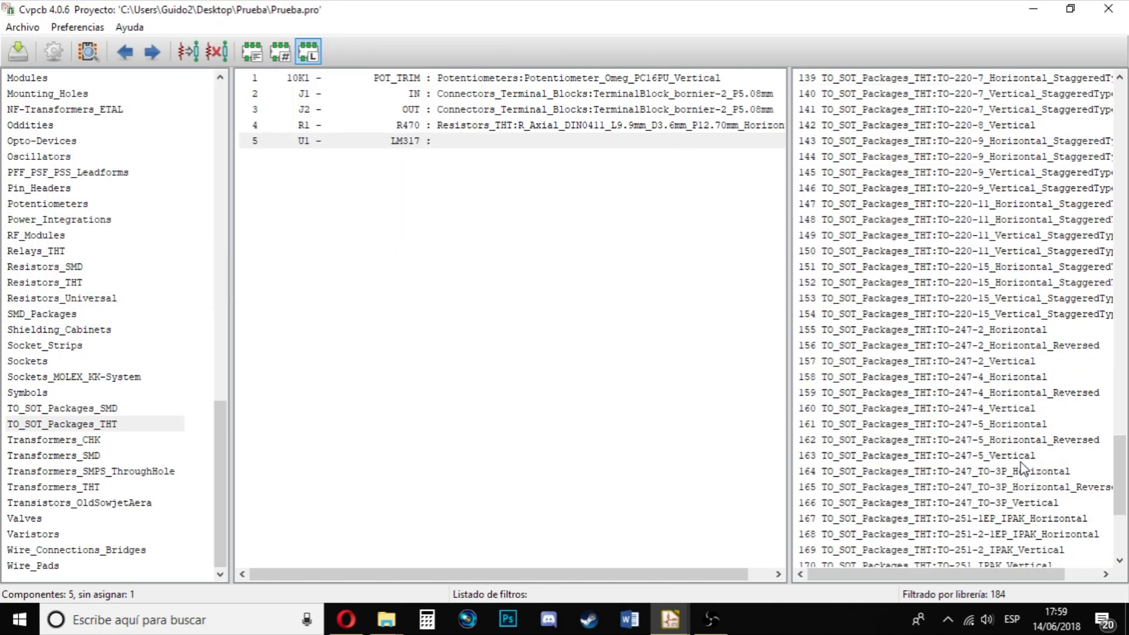
scroll(1044, 387, "up", 13)
left_click(1026, 410)
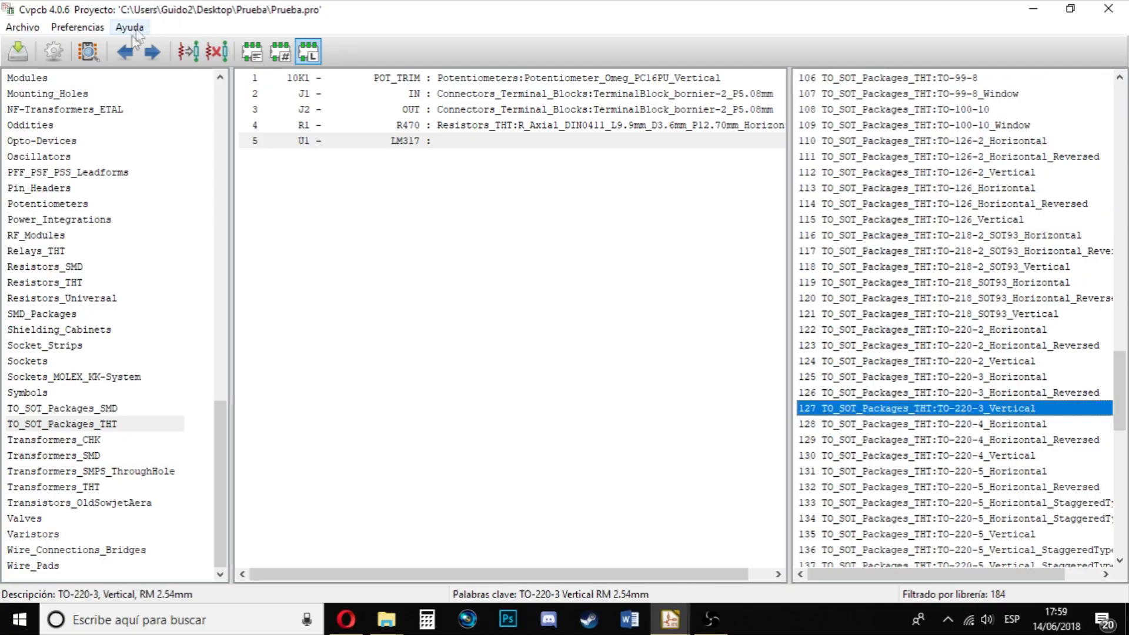
left_click(88, 52)
left_click(469, 13)
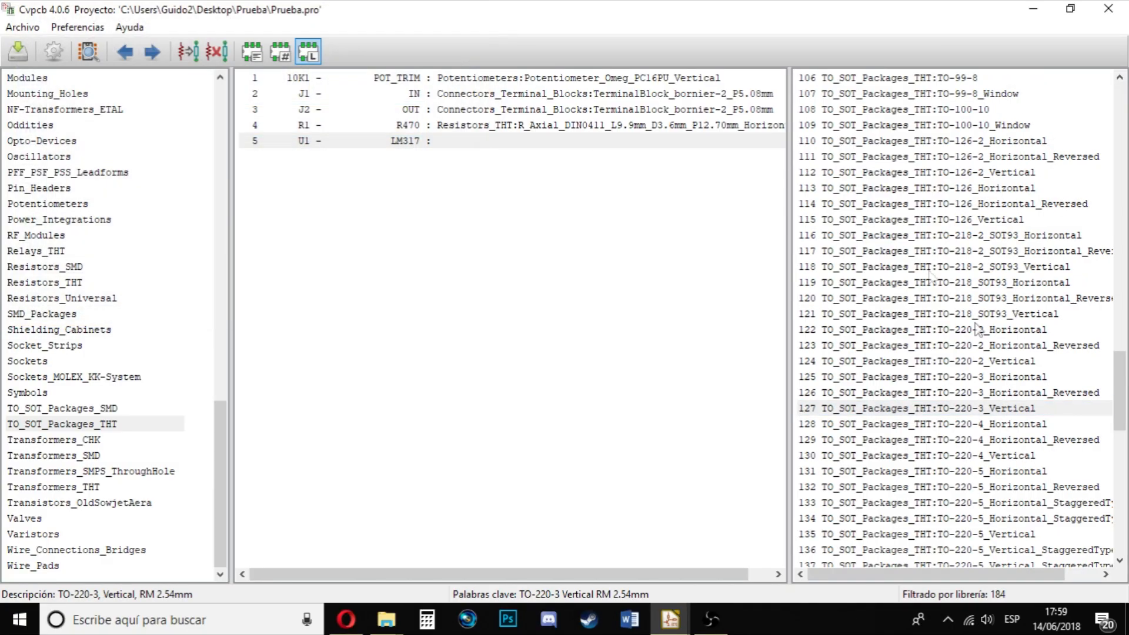
double_click(992, 410)
left_click(704, 236)
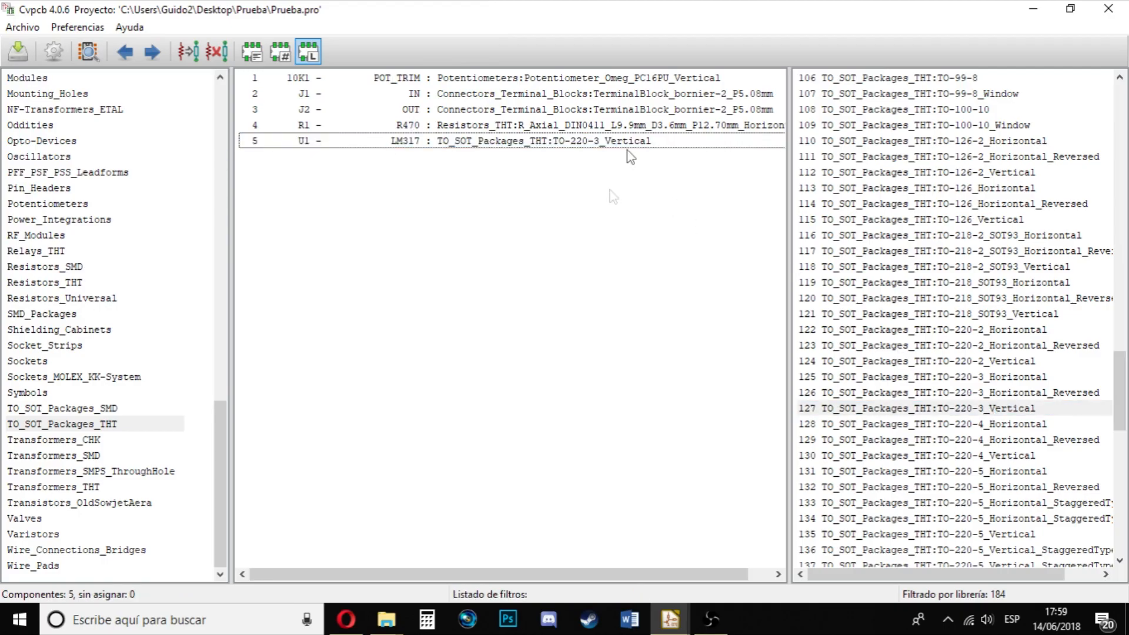
left_click_drag(492, 222, 534, 78)
left_click(557, 201)
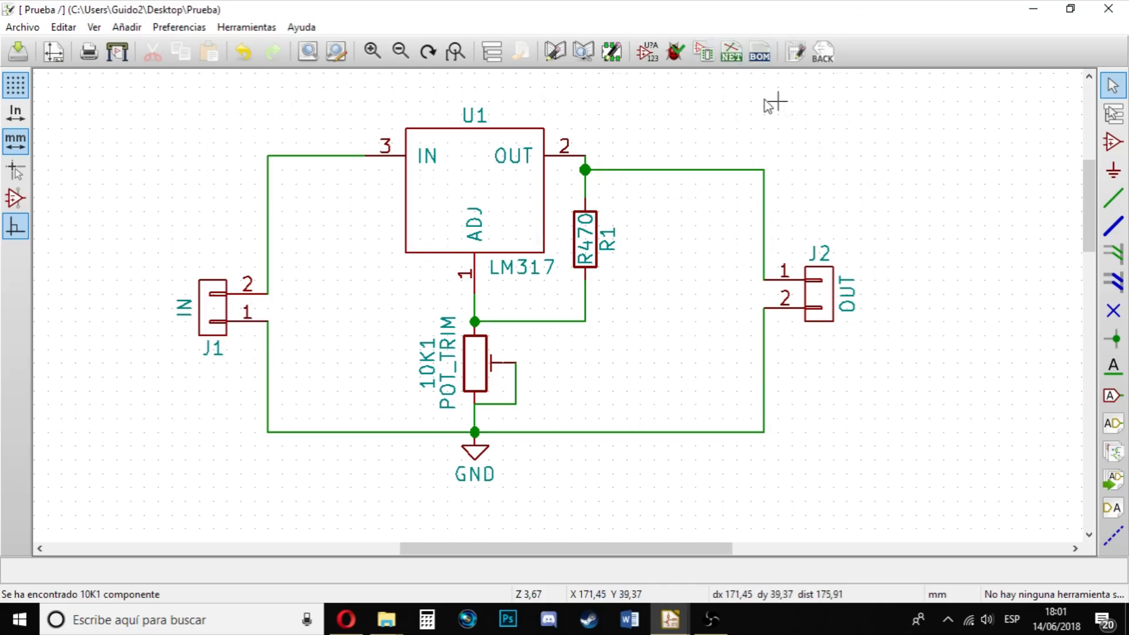
- Generate the schematic's netlist again and save it as Prueba.net in the Prueba folder
left_click(731, 57)
left_click(767, 224)
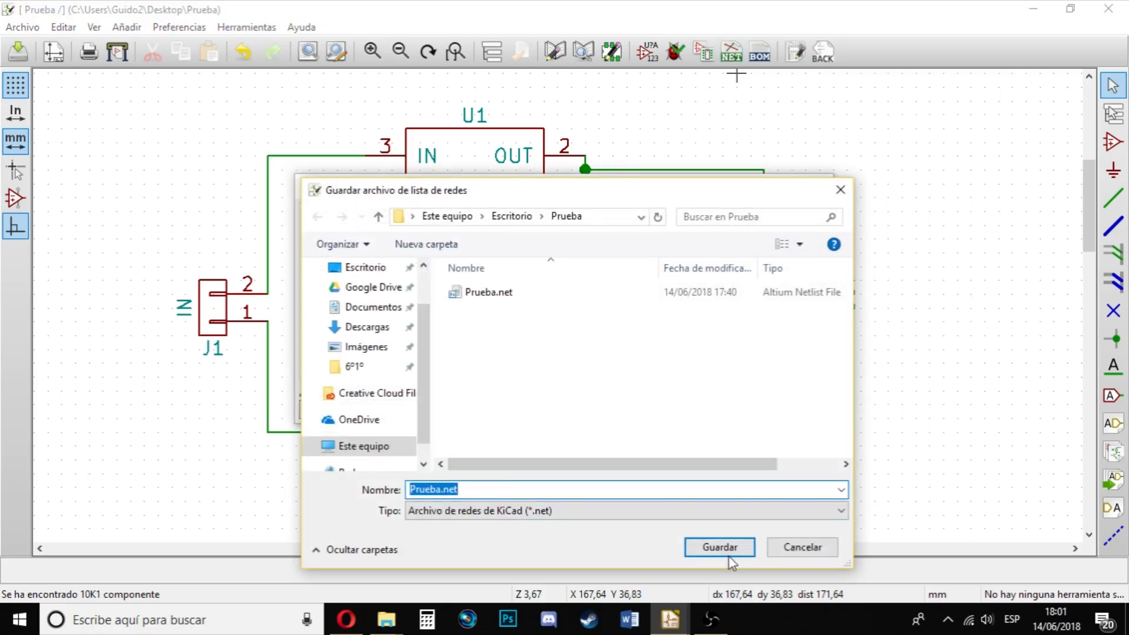
left_click(725, 552)
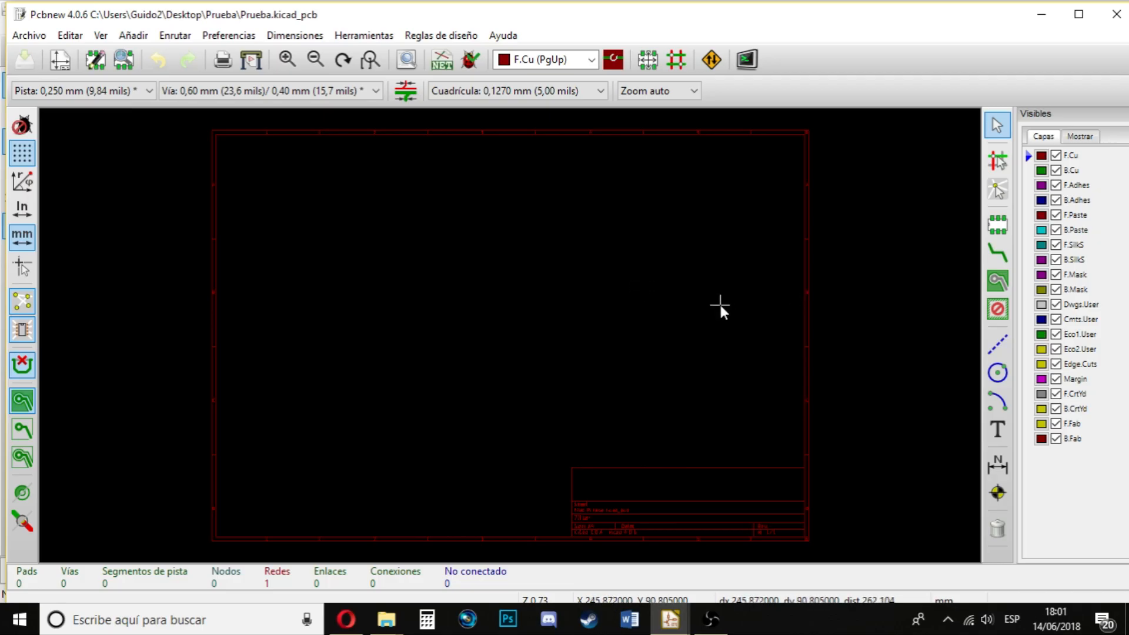
- Read the Prueba.net netlist into the board to bring in the component footprints
scroll(584, 302, "down", 1)
scroll(423, 334, "down", 10)
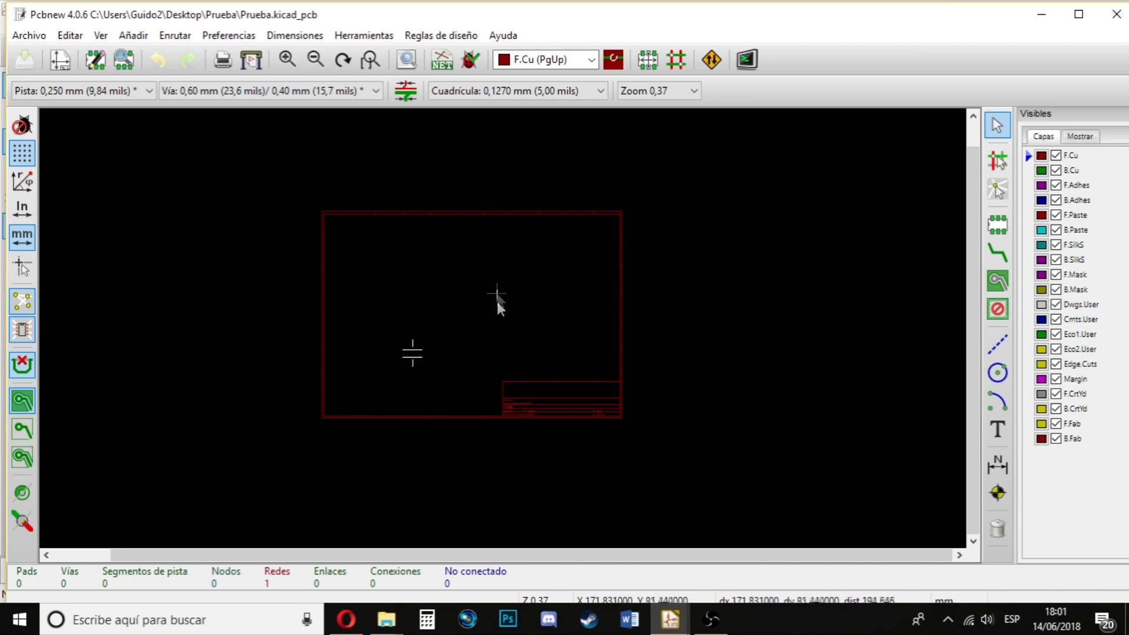
scroll(496, 301, "up", 2)
scroll(503, 328, "down", 2)
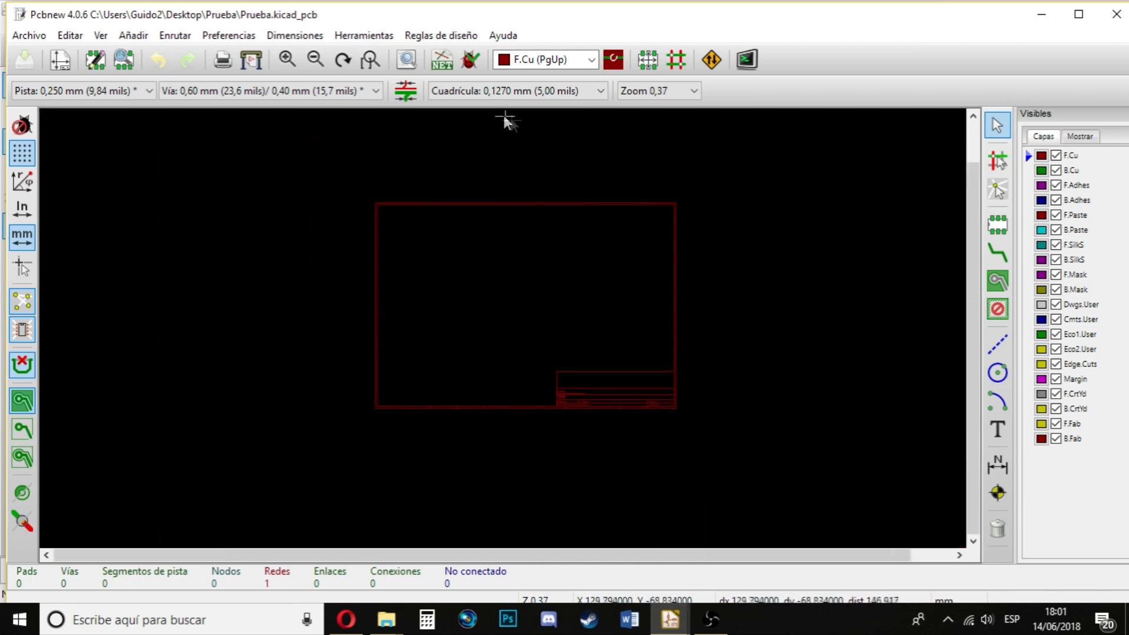
left_click(443, 61)
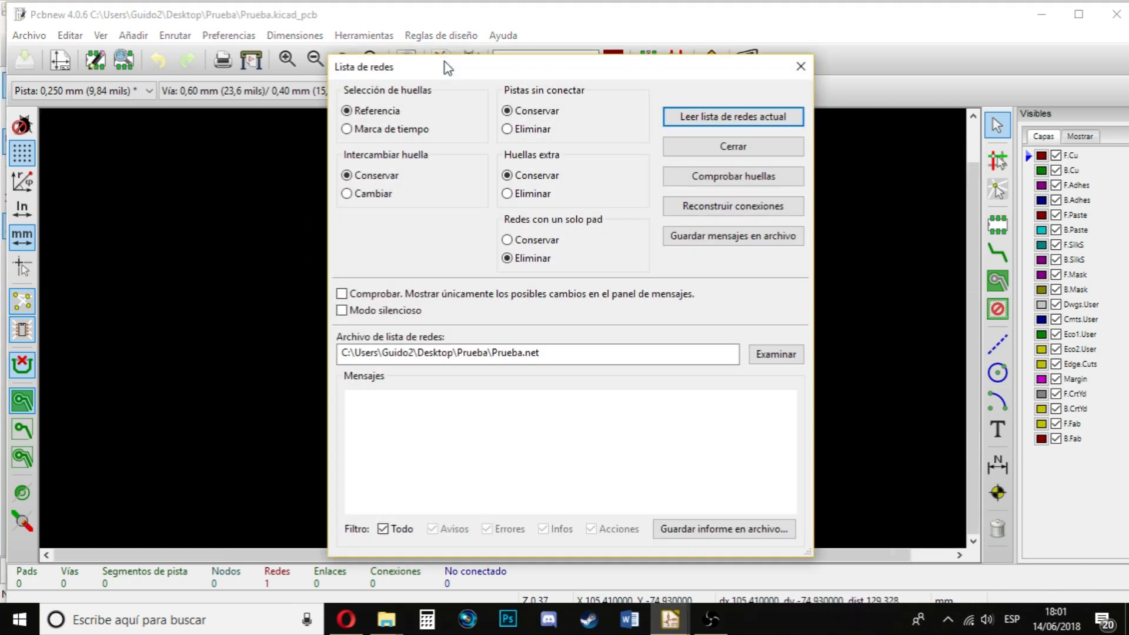
left_click_drag(549, 72, 504, 82)
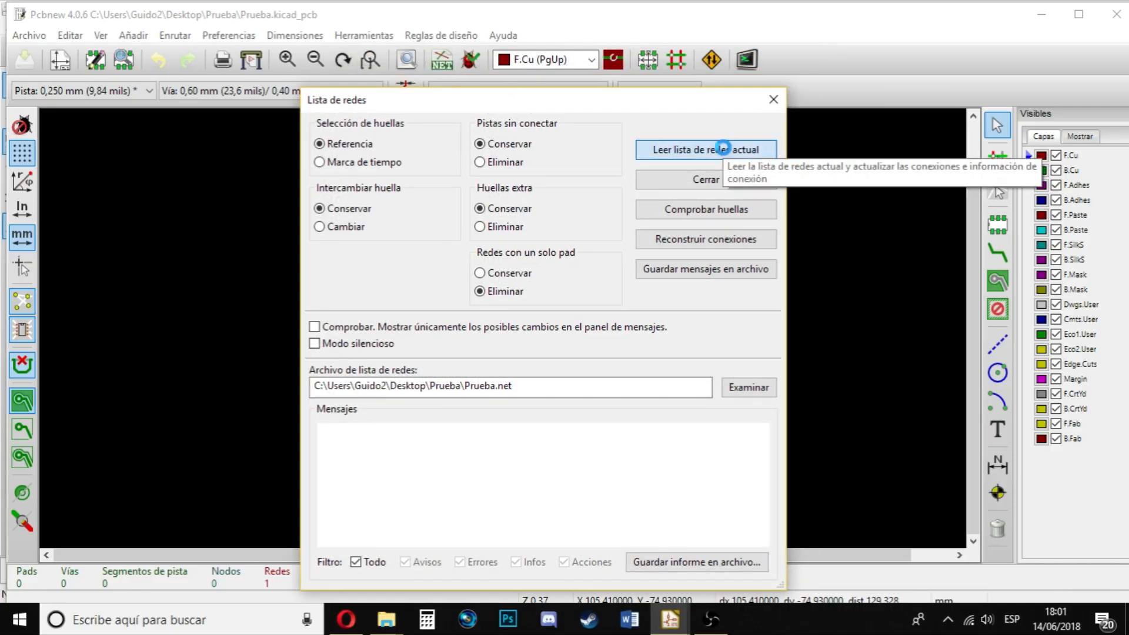
left_click(727, 154)
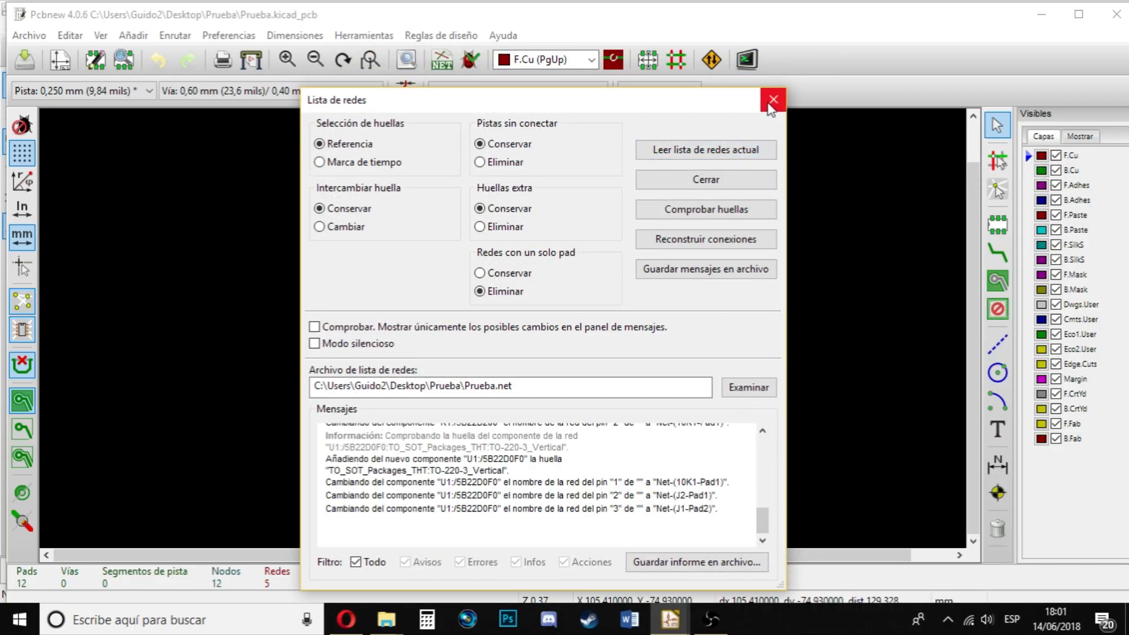
left_click(773, 100)
- Move the 10K1 potentiometer and the R1 resistor away from the stacked footprints, to opposite sides
scroll(499, 328, "up", 6)
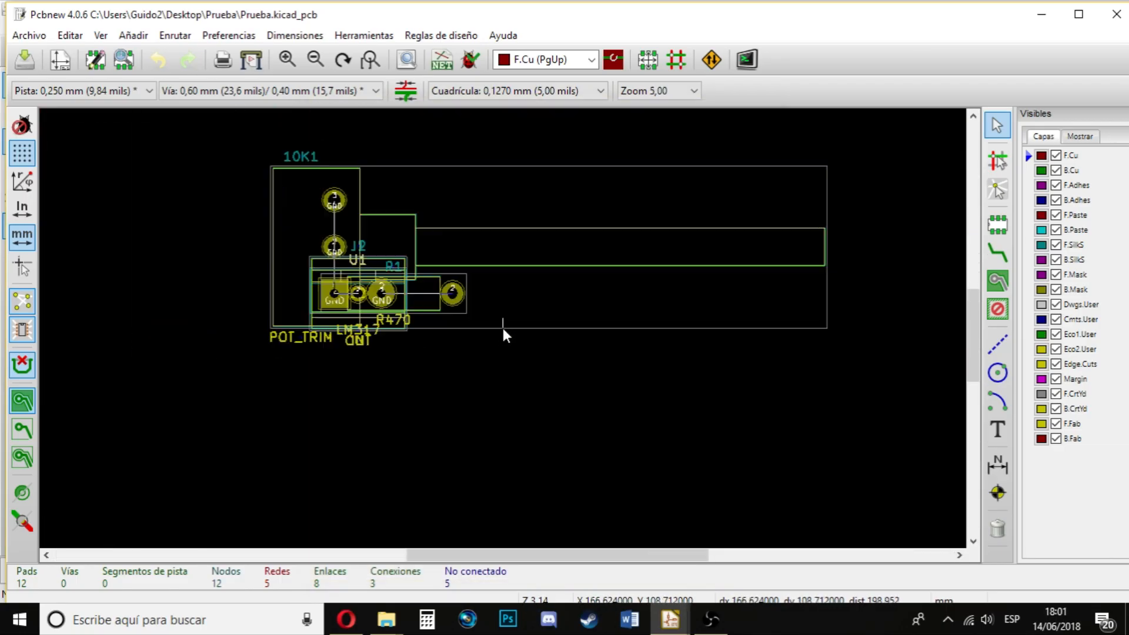
scroll(503, 330, "down", 2)
scroll(505, 365, "up", 1)
scroll(505, 328, "down", 1)
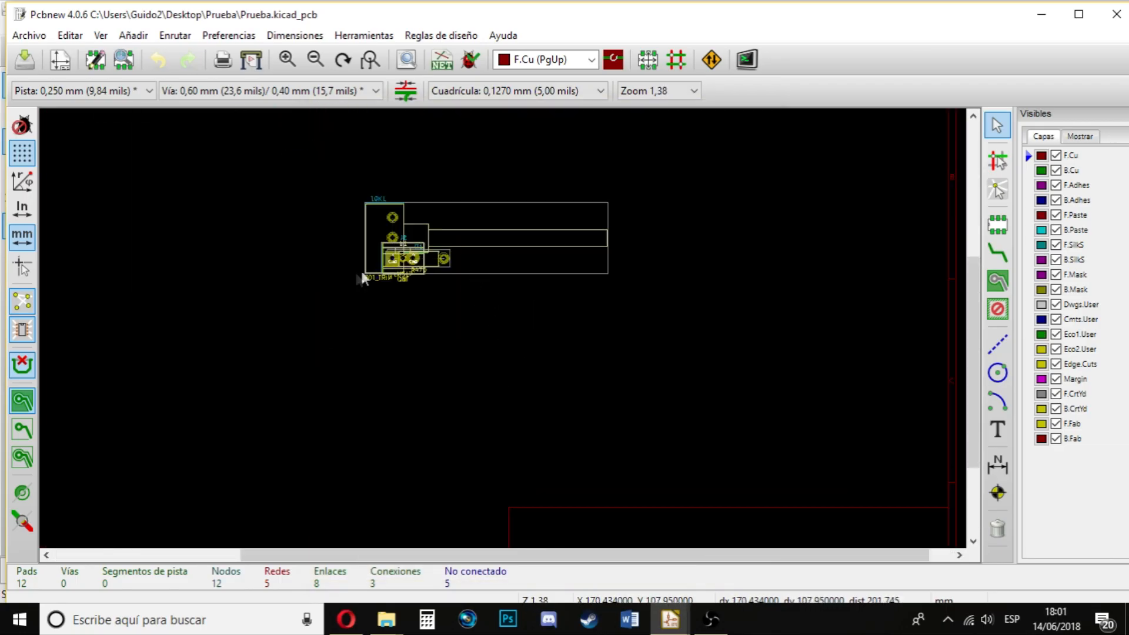
key("m")
left_click(211, 375)
key("m")
left_click(605, 286)
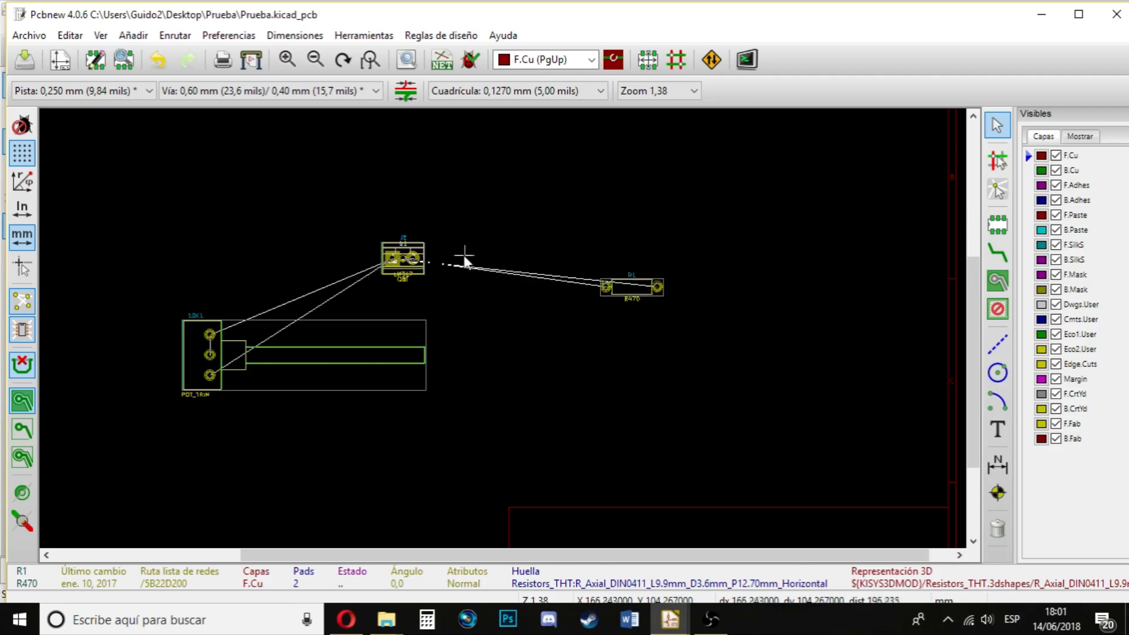
- Move the 10K1 potentiometer closer beneath the stacked footprints and rotate it through a full turn
scroll(433, 314, "up", 1)
scroll(502, 328, "down", 2)
scroll(503, 332, "up", 2)
scroll(496, 332, "down", 2)
scroll(489, 335, "up", 2)
scroll(486, 324, "down", 2)
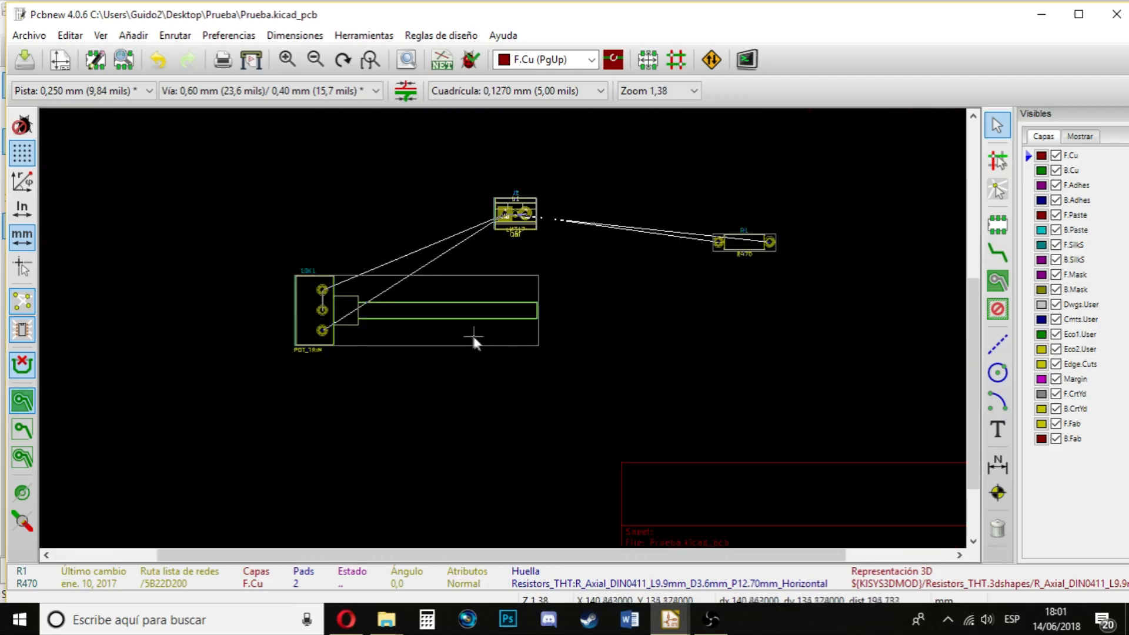
scroll(474, 336, "up", 2)
key("m")
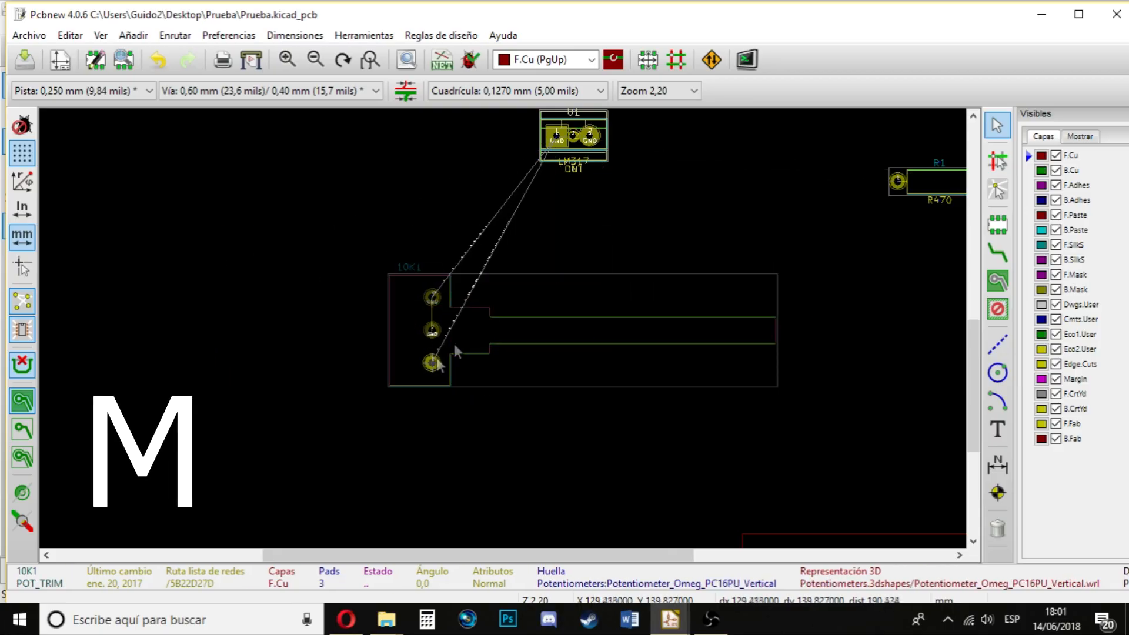
left_click(433, 365)
key("r")
key("r")
key("r")
key("r")
scroll(503, 330, "down", 2)
scroll(502, 329, "up", 2)
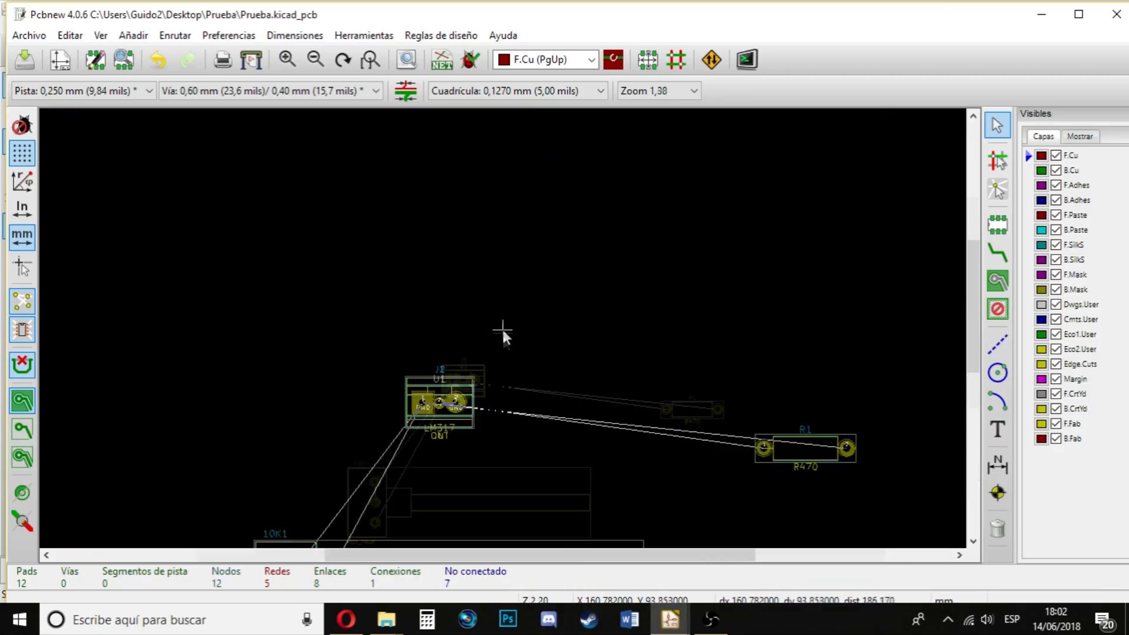
- Separate the stacked J1, J2 and U1 footprints, placing J1 on the right, J2 on the left and the LM317 between them
scroll(502, 330, "up", 2)
middle_click_drag(384, 392, 509, 206)
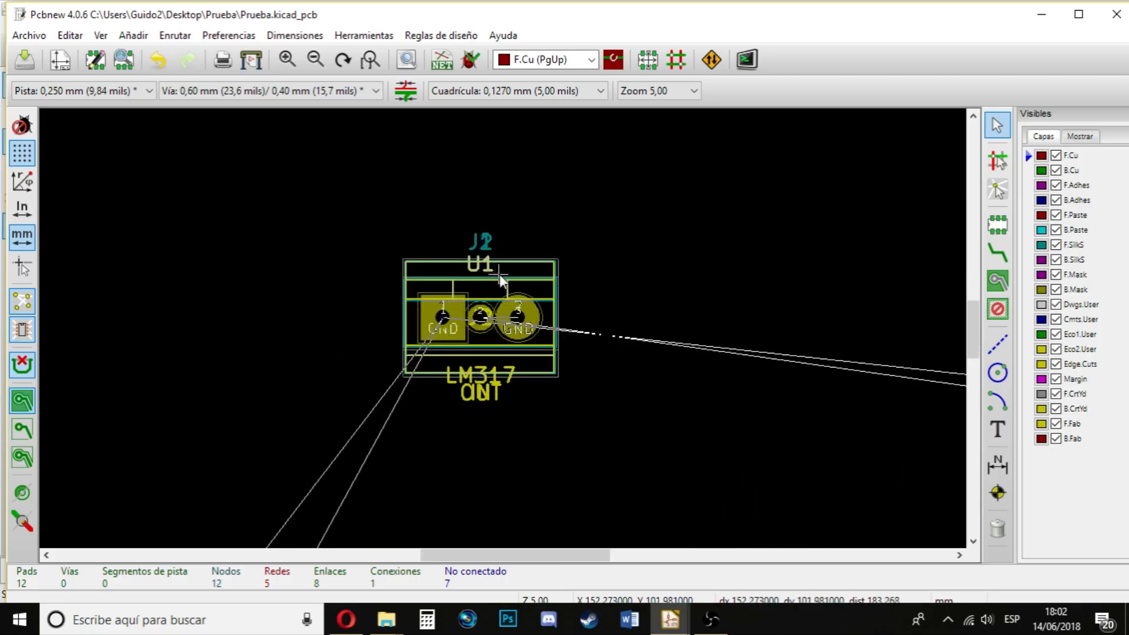
scroll(502, 328, "up", 1)
scroll(502, 334, "down", 1)
scroll(523, 330, "up", 1)
key("m")
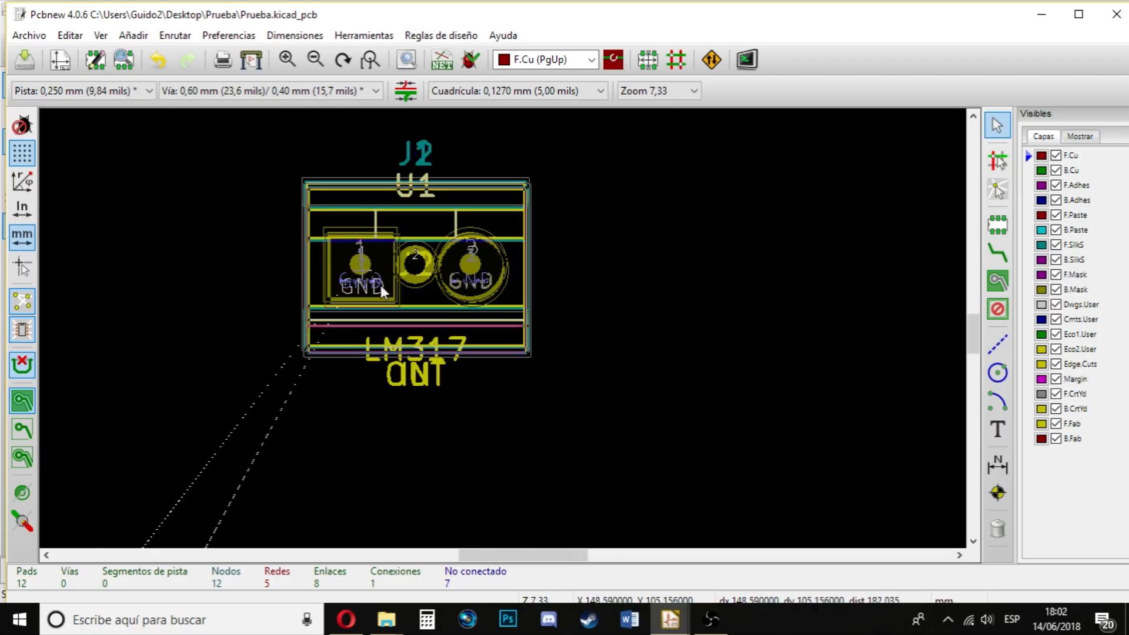
left_click(736, 253)
key("m")
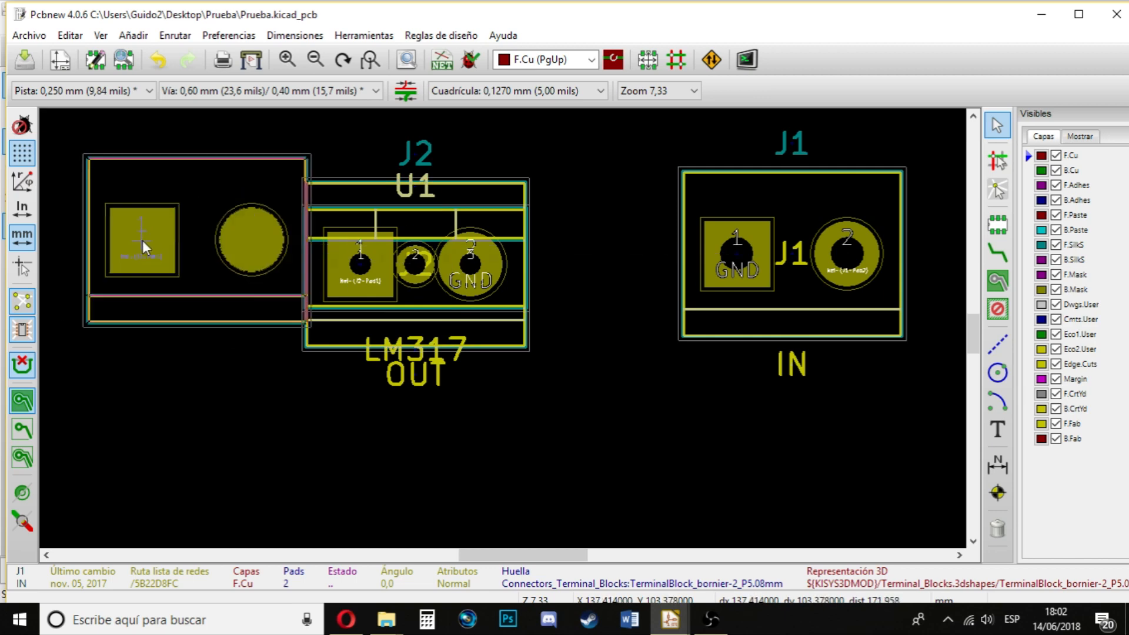
left_click(142, 240)
key("m")
left_click(451, 318)
- Move the IN terminal block J1 to the left side of the circuit, rotated to 270°
scroll(503, 329, "down", 4)
scroll(499, 326, "up", 1)
scroll(517, 337, "down", 3)
scroll(503, 328, "up", 3)
scroll(503, 329, "down", 3)
scroll(503, 329, "up", 4)
scroll(505, 328, "down", 3)
scroll(503, 329, "up", 3)
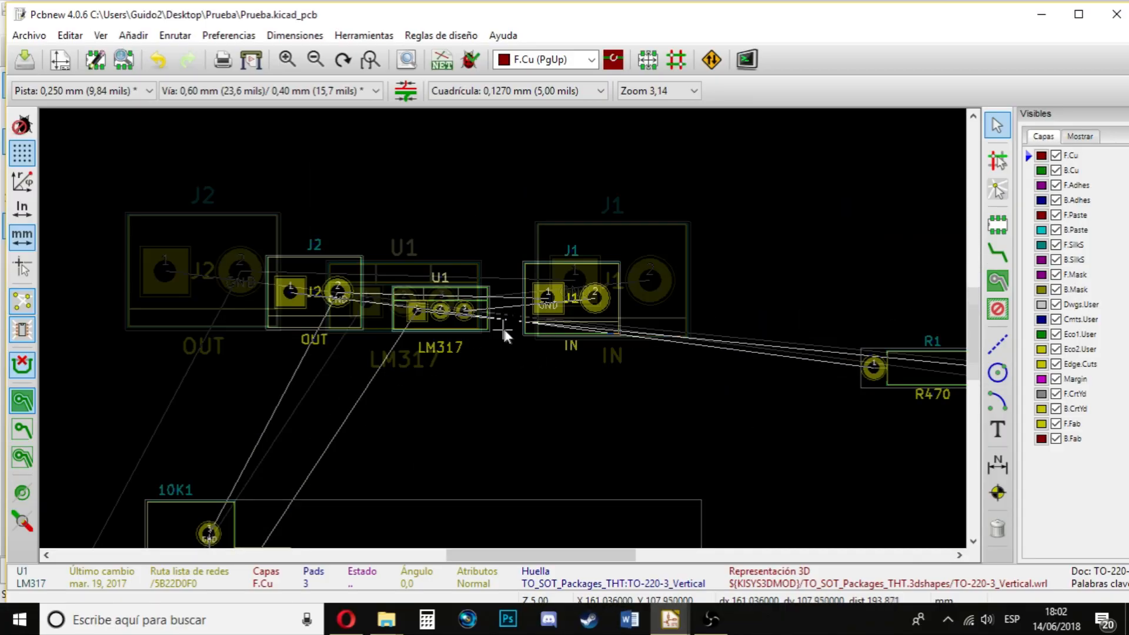
key("m")
middle_click_drag(190, 409, 545, 363)
key("r")
left_click(318, 445)
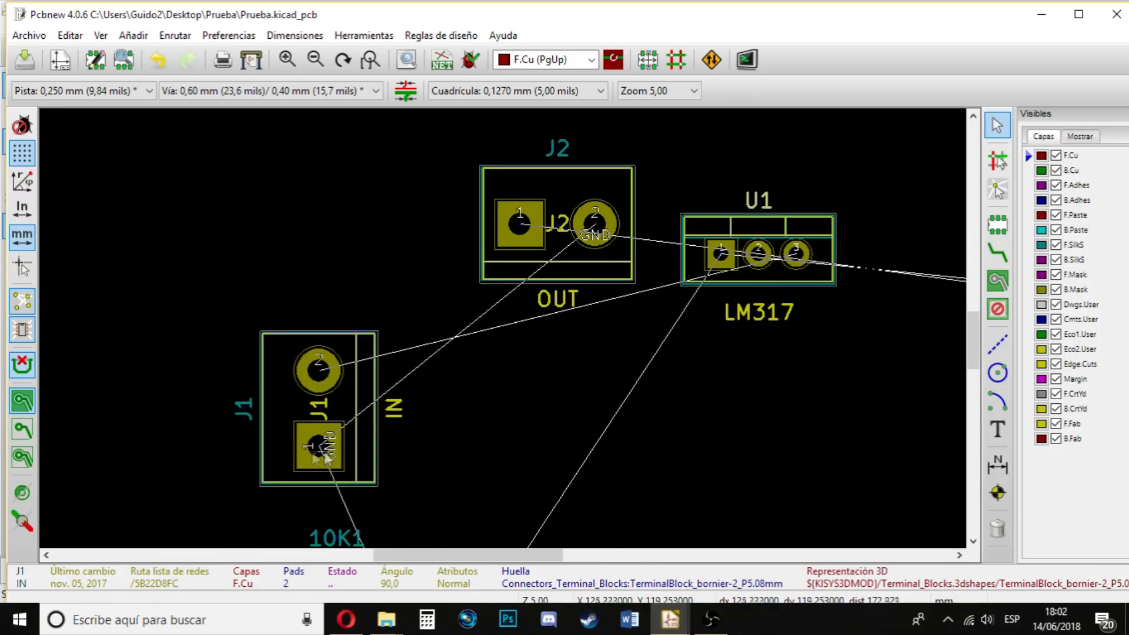
key("m")
key("r")
key("r")
left_click(295, 371)
- Move the OUT terminal block J2 to the right side rotated 90°, with the LM317 placed between the two blocks
key("m")
key("r")
left_click(852, 418)
scroll(492, 374, "down", 4)
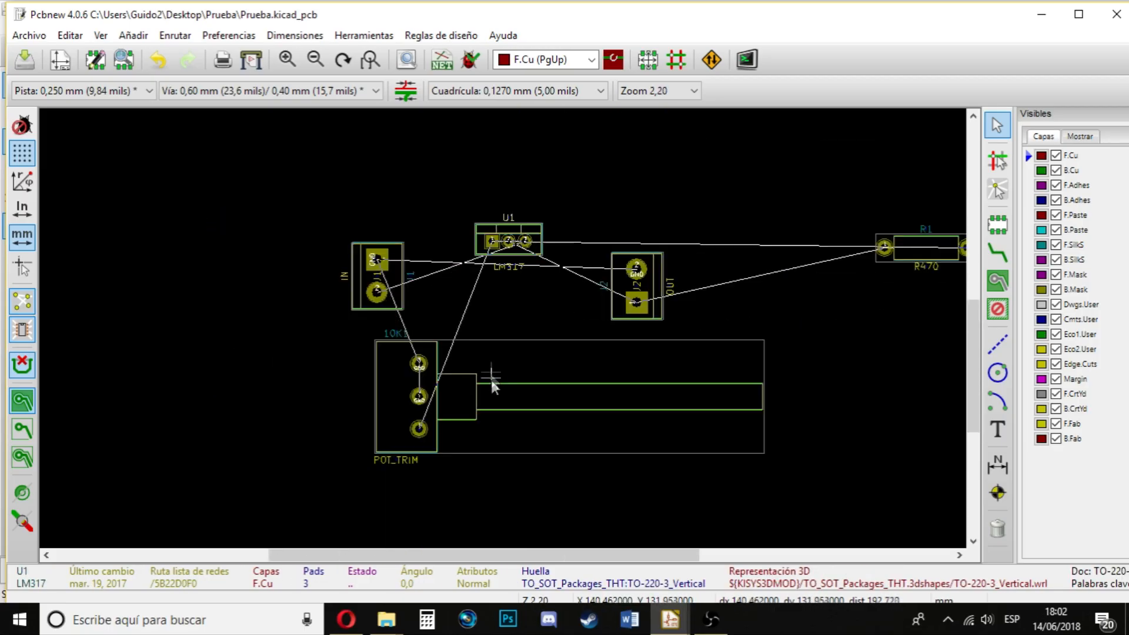
- Rotate the 10K1 potentiometer 270° and place it below the LM317 with its shaft pointing down
key("m")
key("r")
key("r")
key("r")
left_click(472, 327)
- Rotate the R1 resistor to 180° and place it between the LM317 and the potentiometer
key("m")
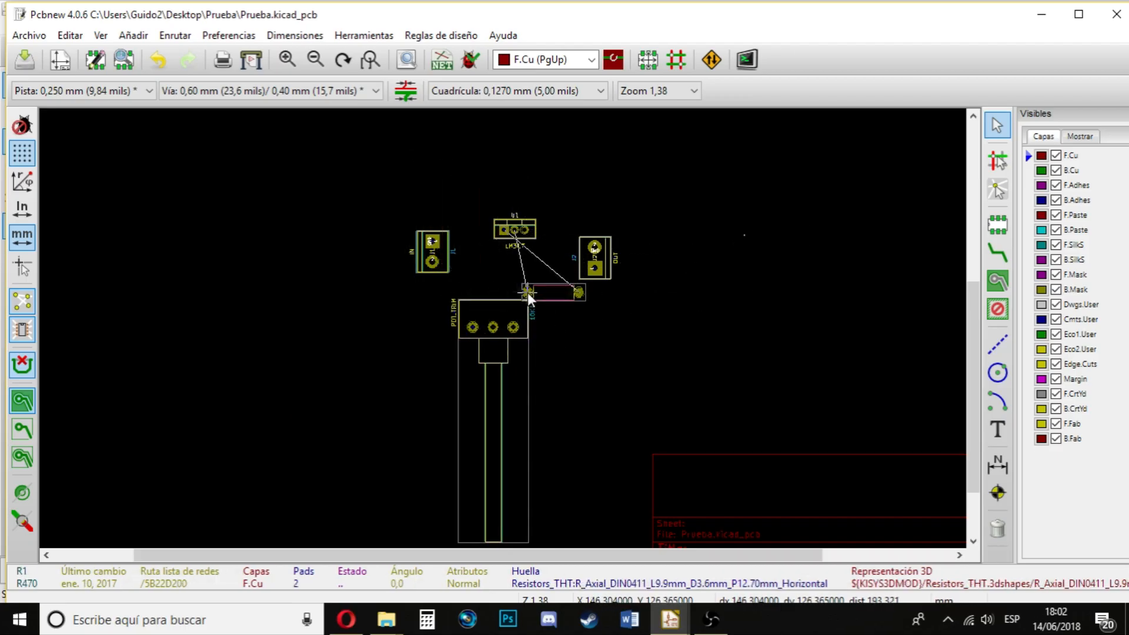
scroll(501, 327, "up", 2)
key("r")
key("r")
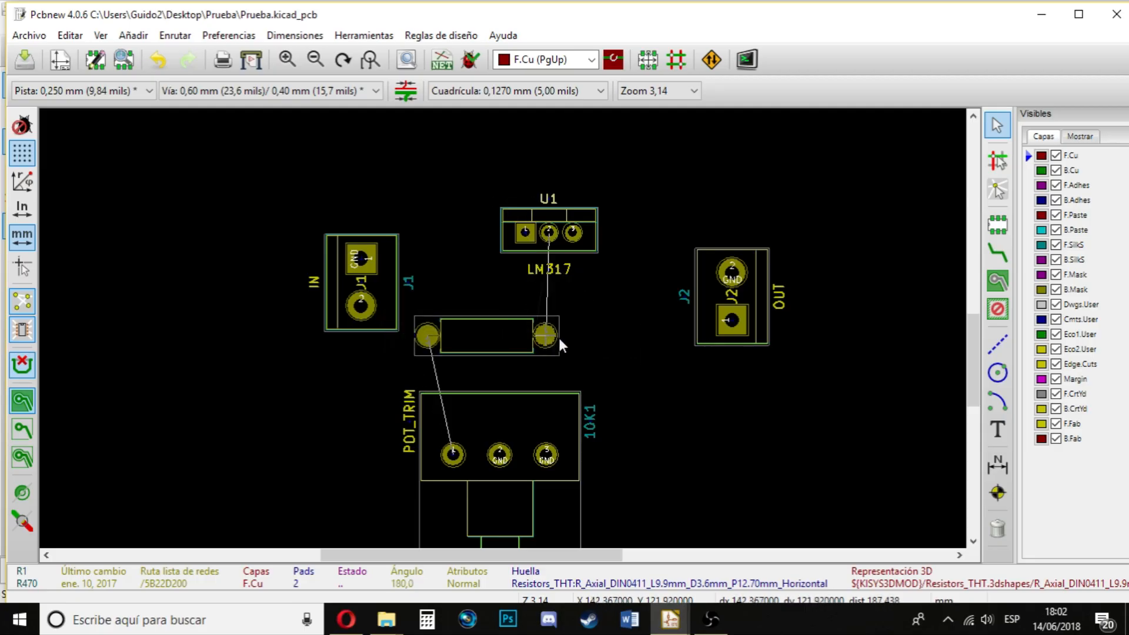
left_click(580, 336)
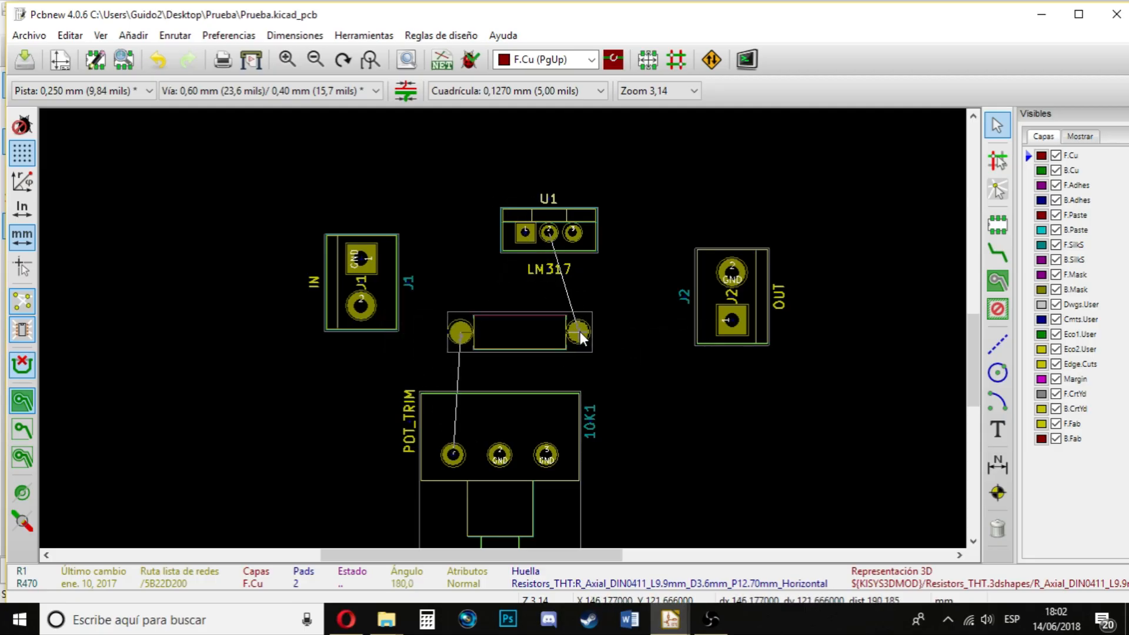
scroll(499, 336, "up", 3)
scroll(493, 333, "down", 6)
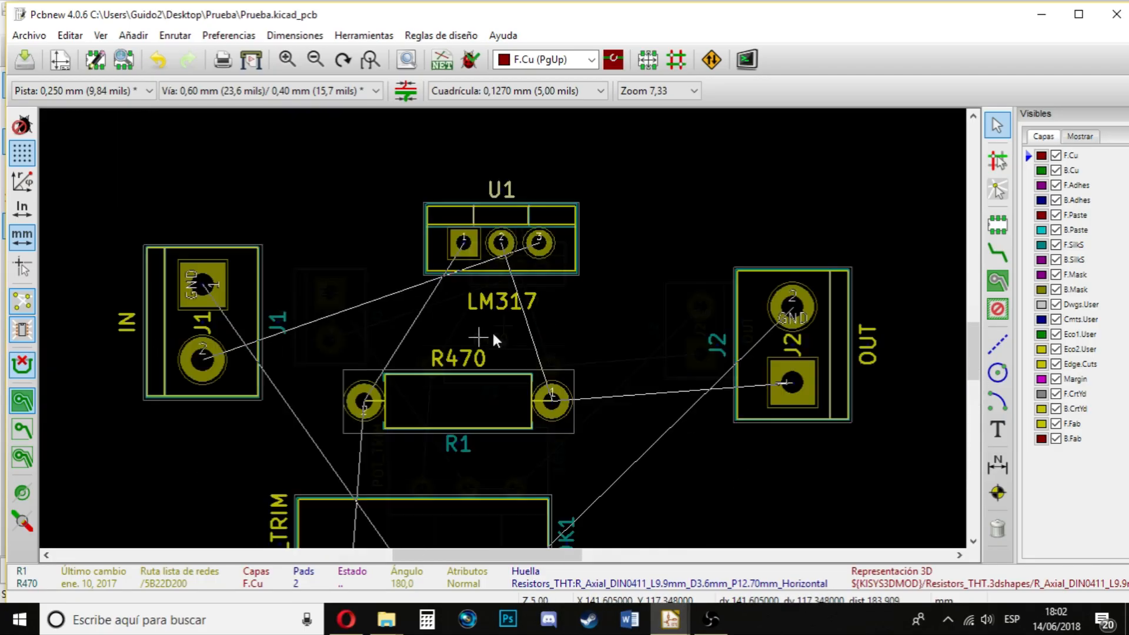
scroll(502, 328, "up", 7)
scroll(503, 328, "down", 7)
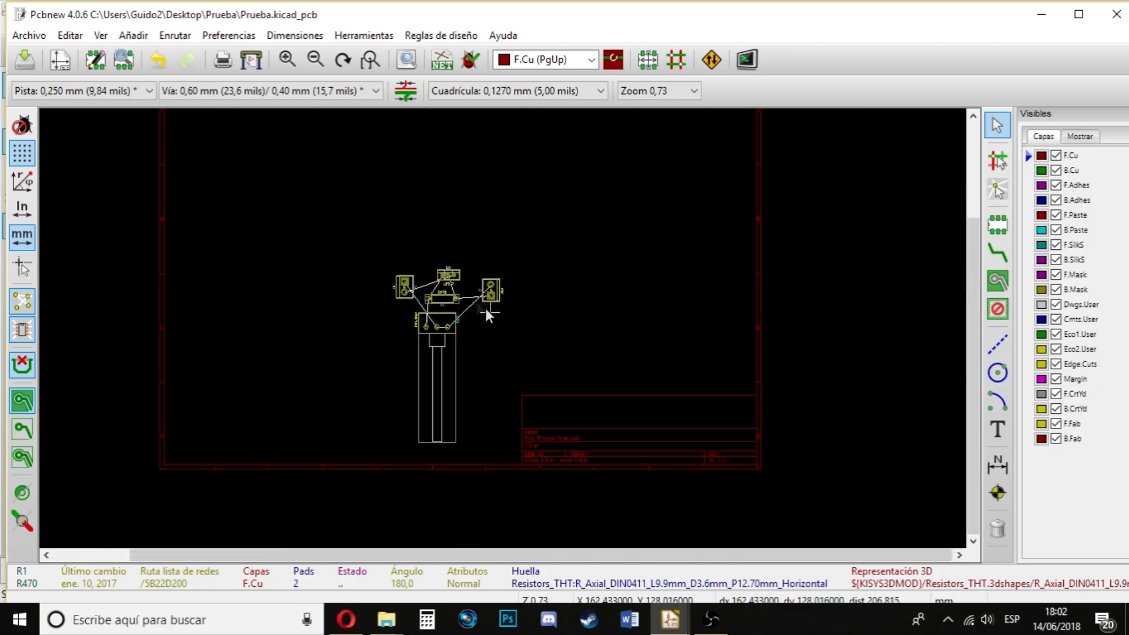
scroll(485, 310, "up", 6)
scroll(504, 329, "down", 6)
scroll(509, 328, "up", 5)
scroll(502, 328, "down", 6)
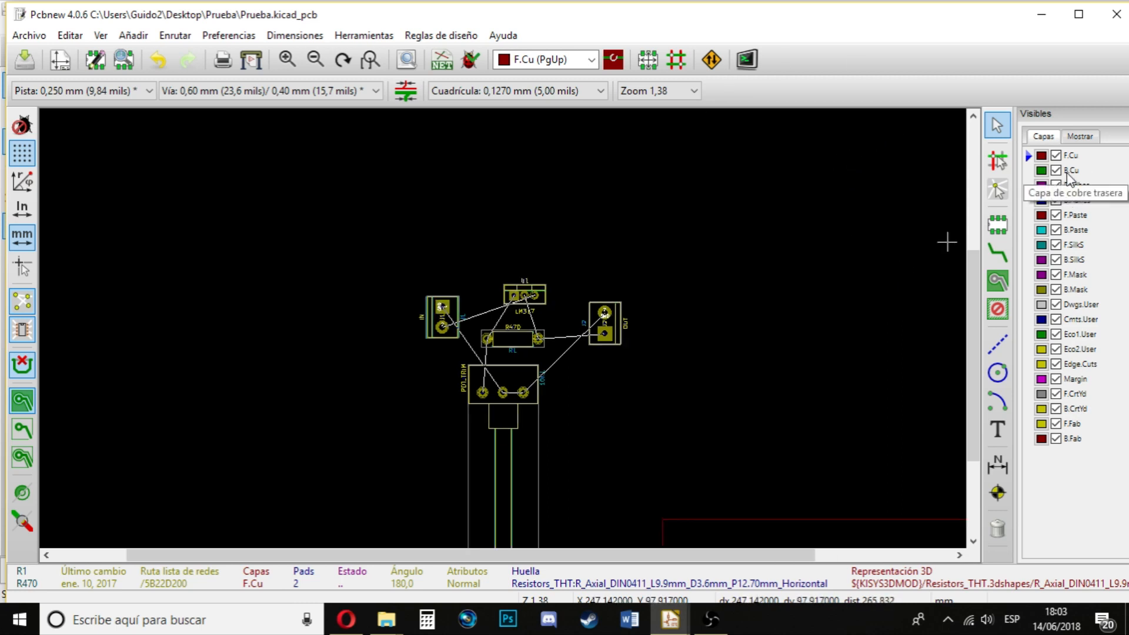
- Make the back copper layer B.Cu the active layer
left_click(1031, 172)
scroll(629, 269, "up", 3)
scroll(494, 329, "down", 3)
scroll(403, 347, "up", 2)
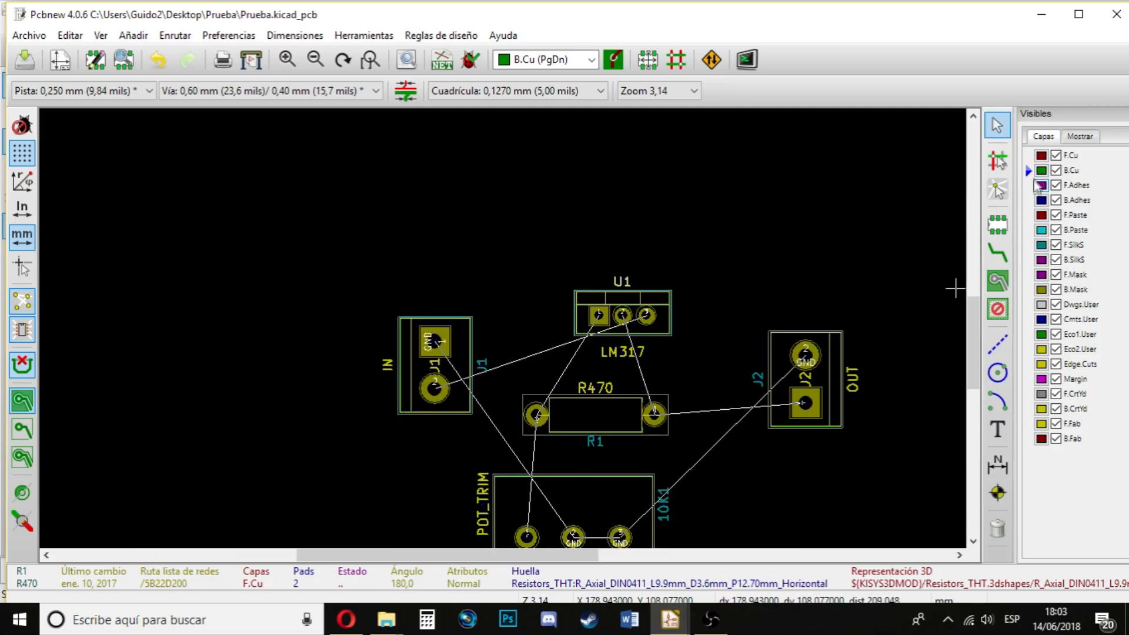
- Try to route a track on B.Cu from R1's pad 1 toward the LM317's pin 2
left_click(997, 254)
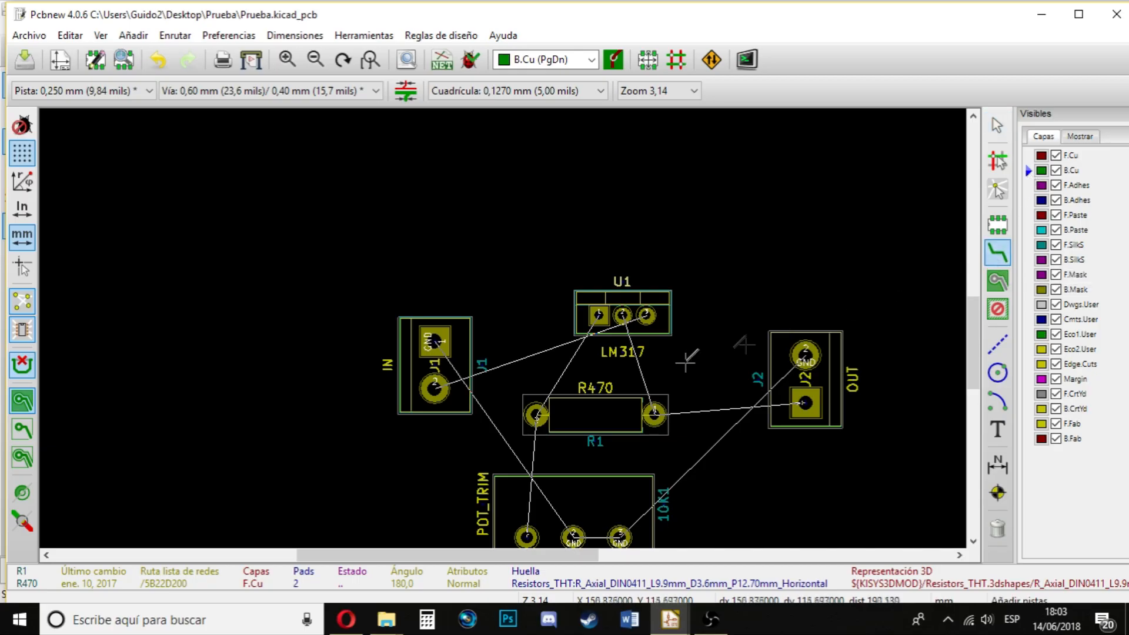
scroll(618, 389, "up", 2)
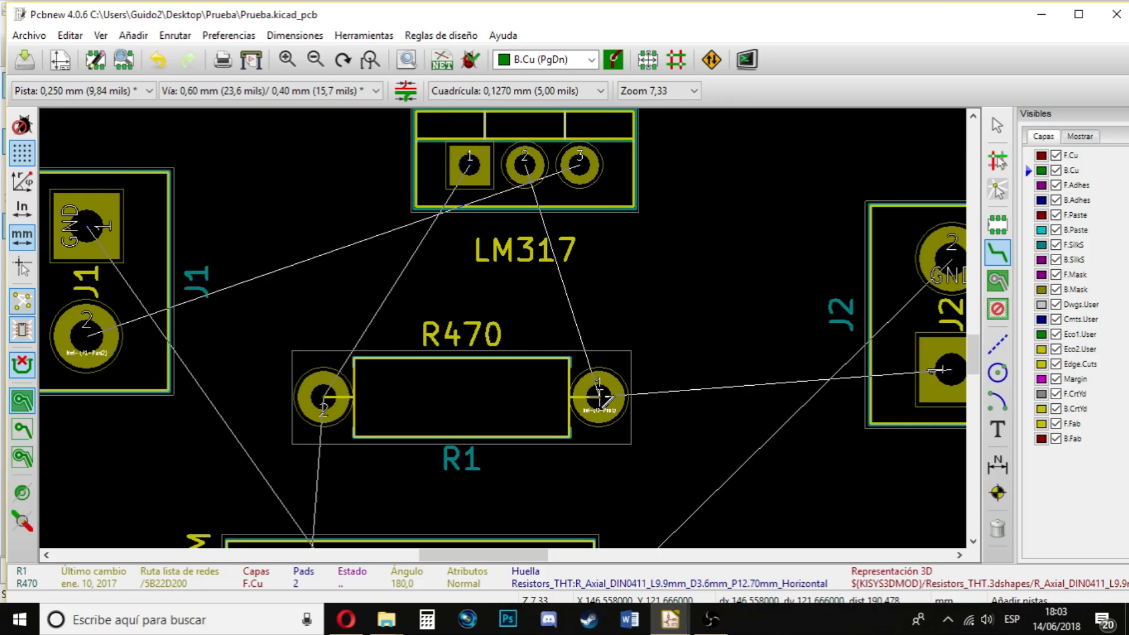
left_click(600, 399)
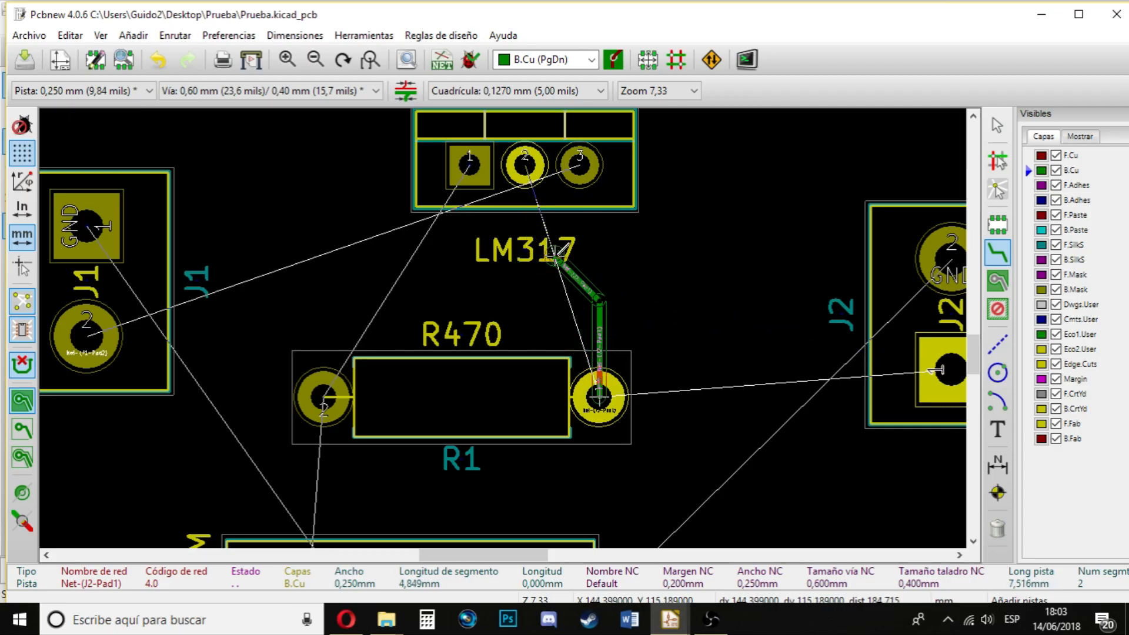
key("Escape")
key("Escape")
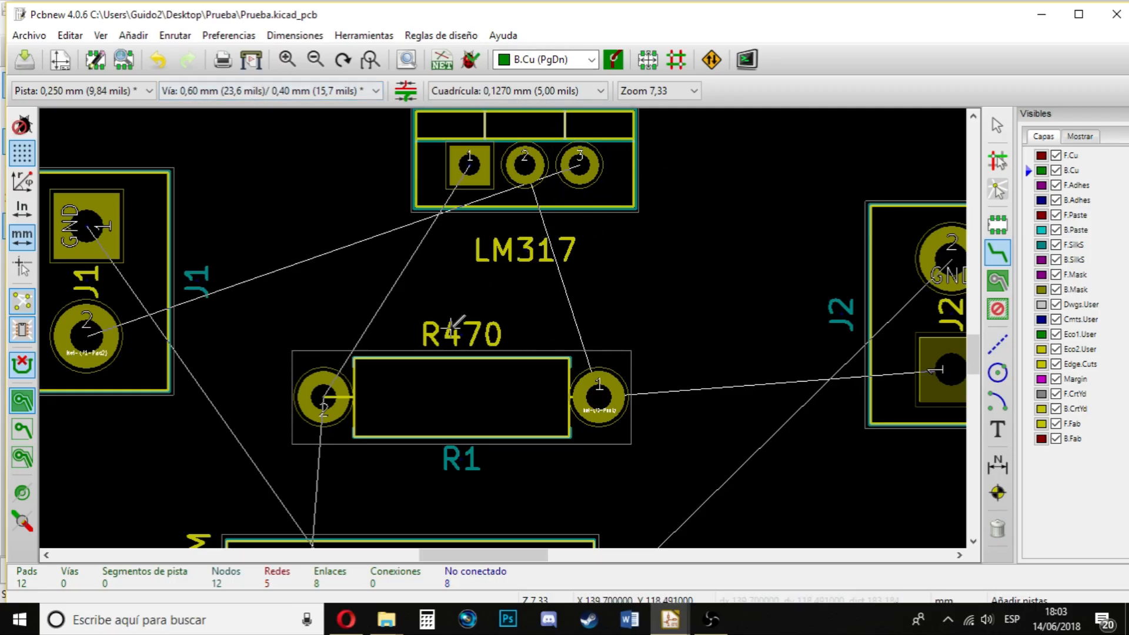
scroll(504, 318, "down", 6)
scroll(504, 319, "up", 5)
scroll(503, 319, "down", 4)
scroll(505, 319, "up", 3)
scroll(511, 318, "down", 3)
scroll(514, 320, "up", 4)
scroll(512, 322, "down", 4)
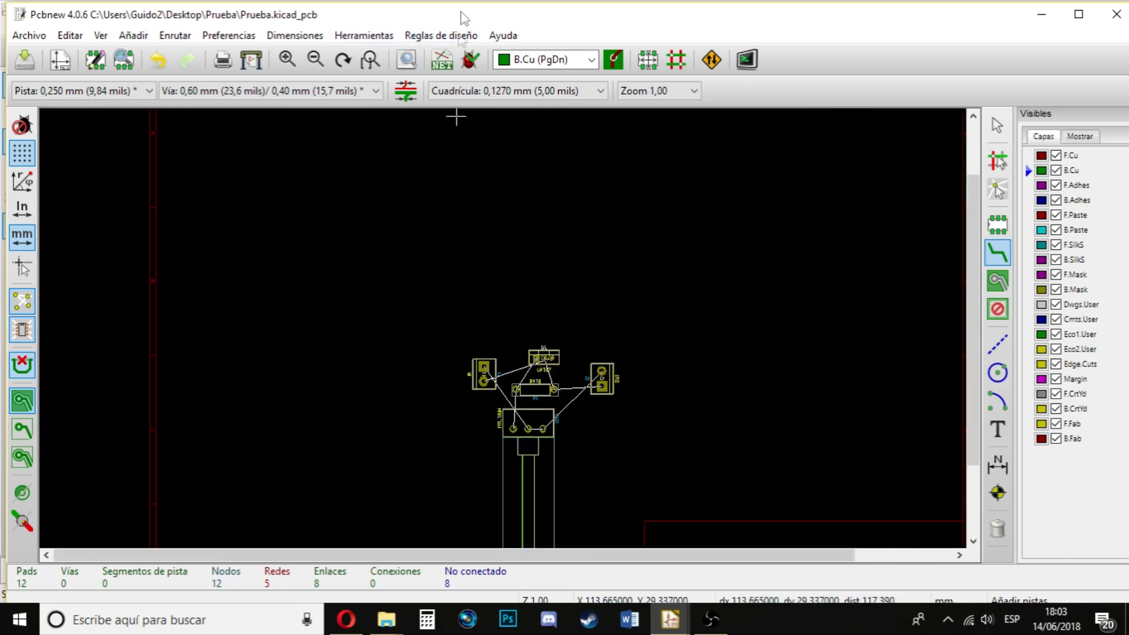
- Review the Default net class's track width in the design rules editor, leaving the settings as they are
scroll(454, 202, "up", 3)
middle_click_drag(502, 343, 391, 114)
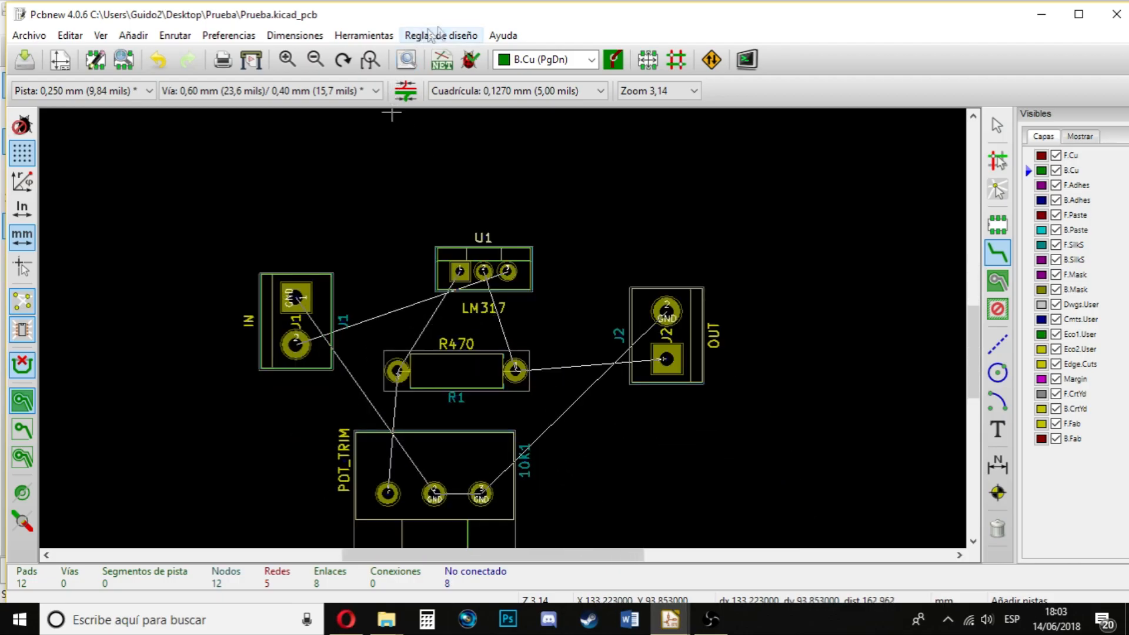
left_click(461, 36)
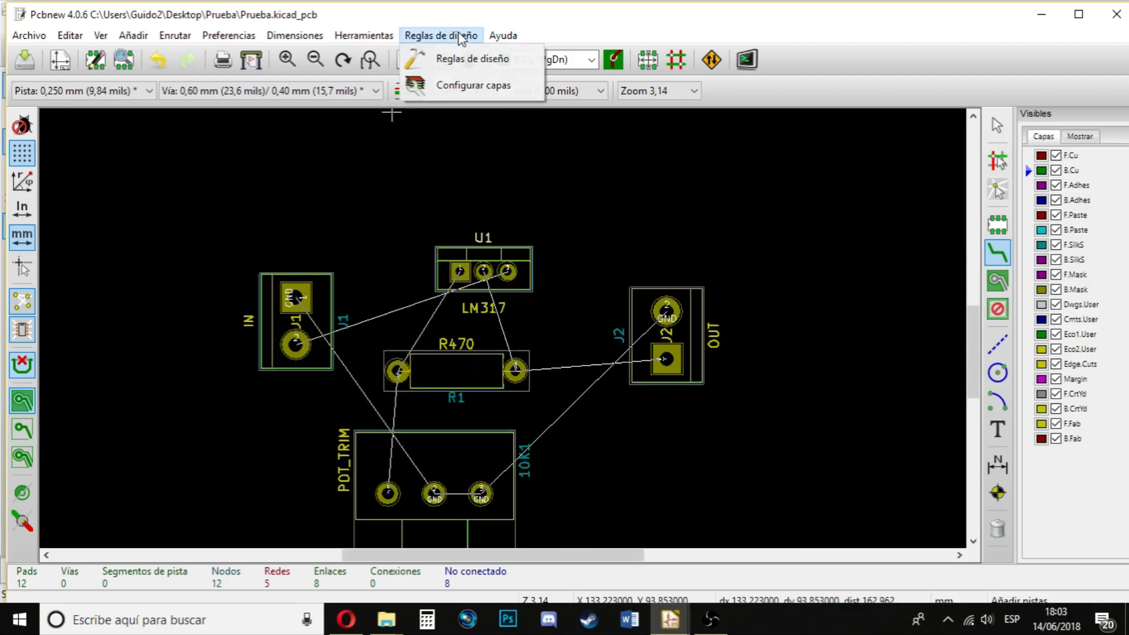
left_click(472, 58)
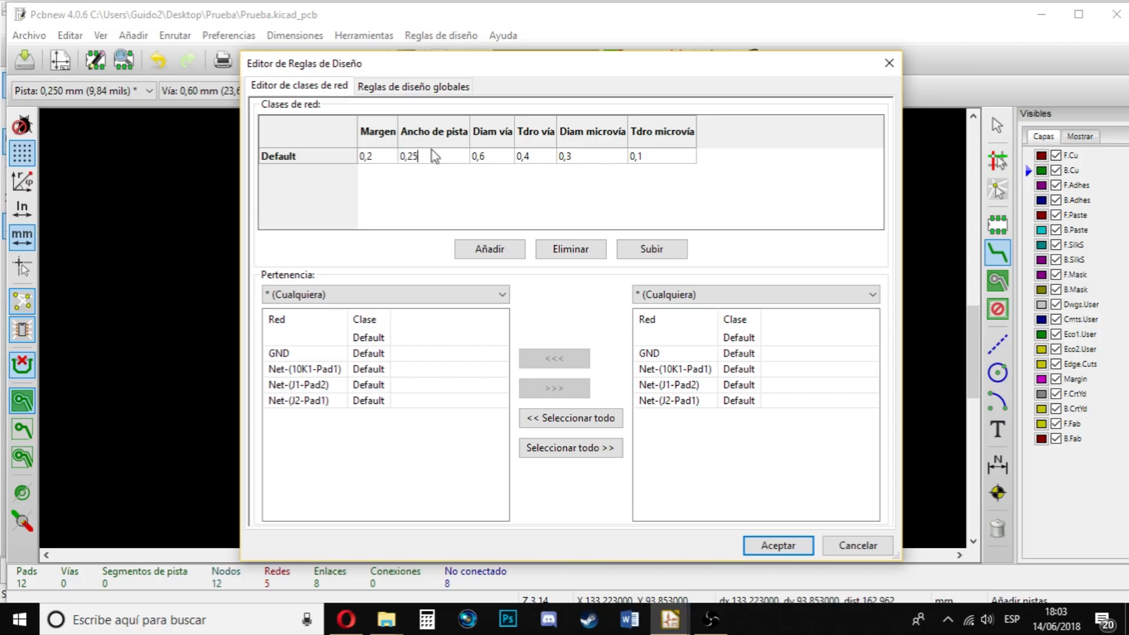
left_click_drag(808, 65, 584, 144)
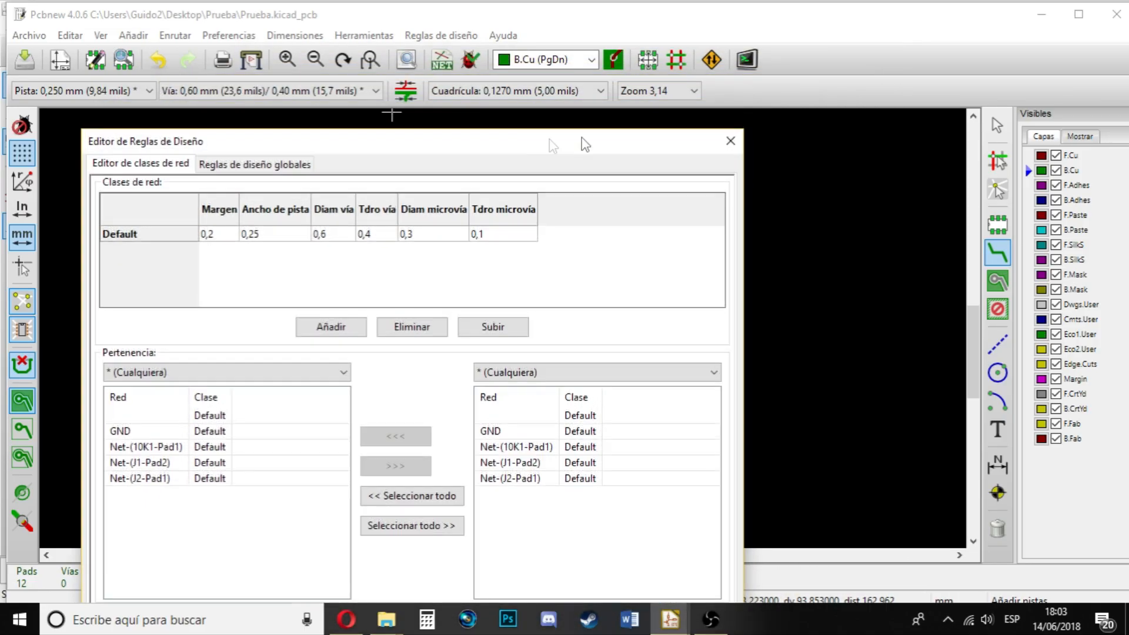
left_click(730, 141)
left_click(424, 39)
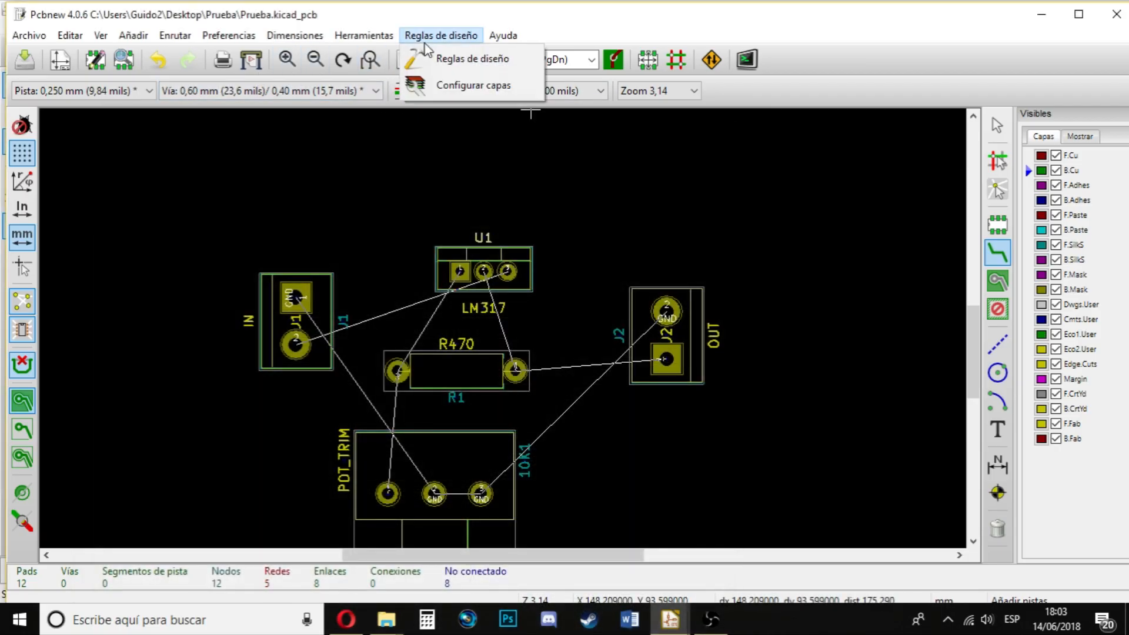
left_click(232, 41)
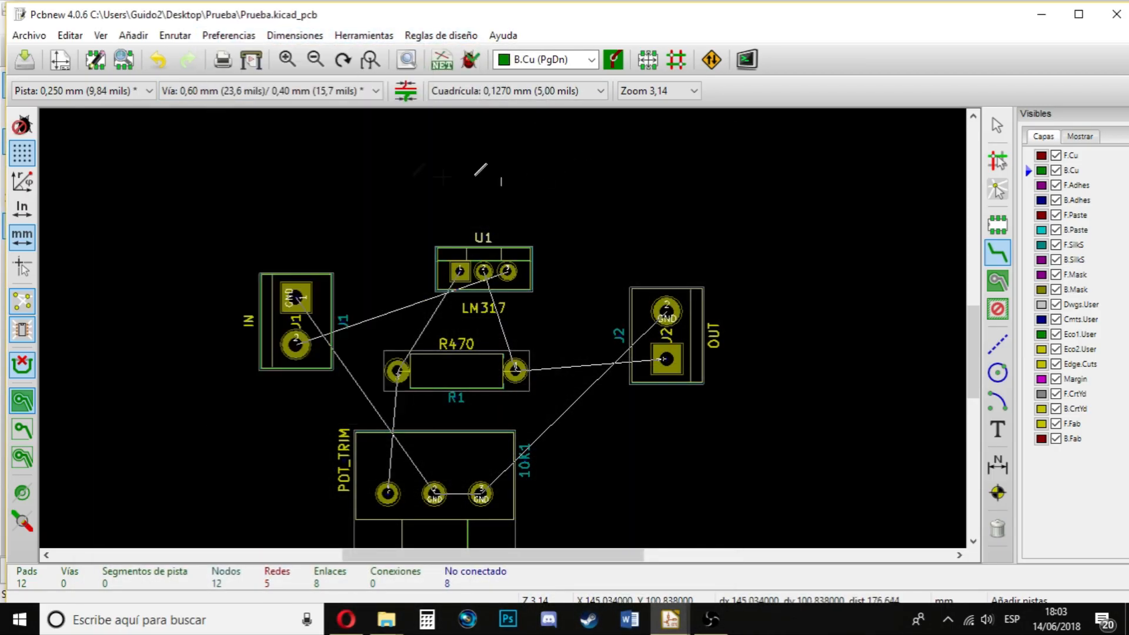
- Set the Default net class's track width to 0.75 mm in the design rules and accept the change
left_click(22, 209)
left_click(22, 237)
left_click(441, 35)
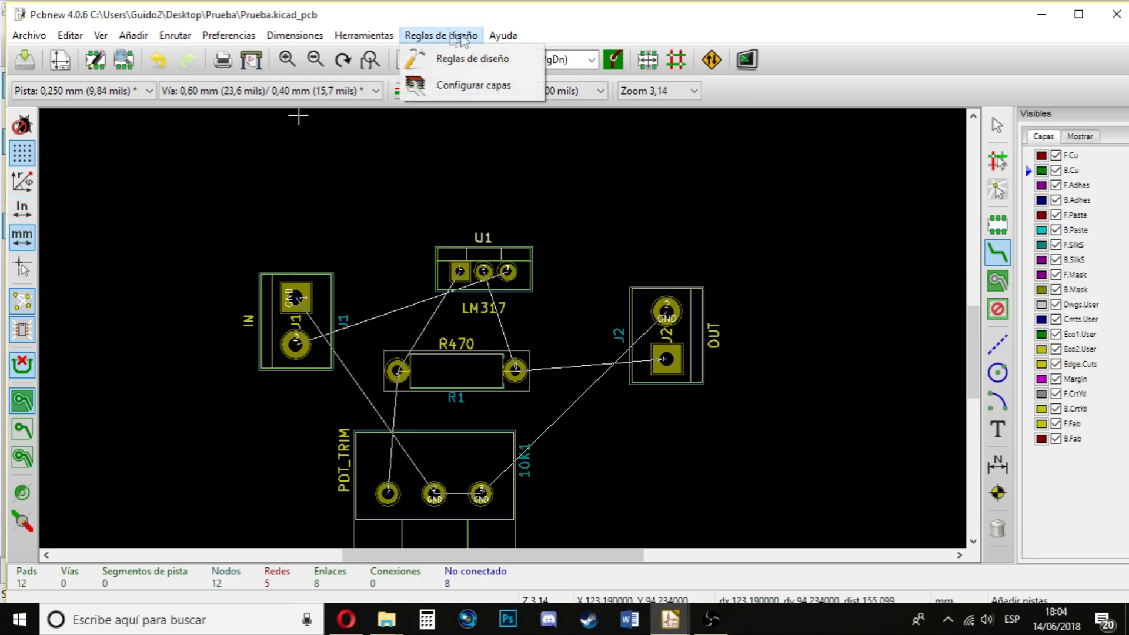
left_click(450, 60)
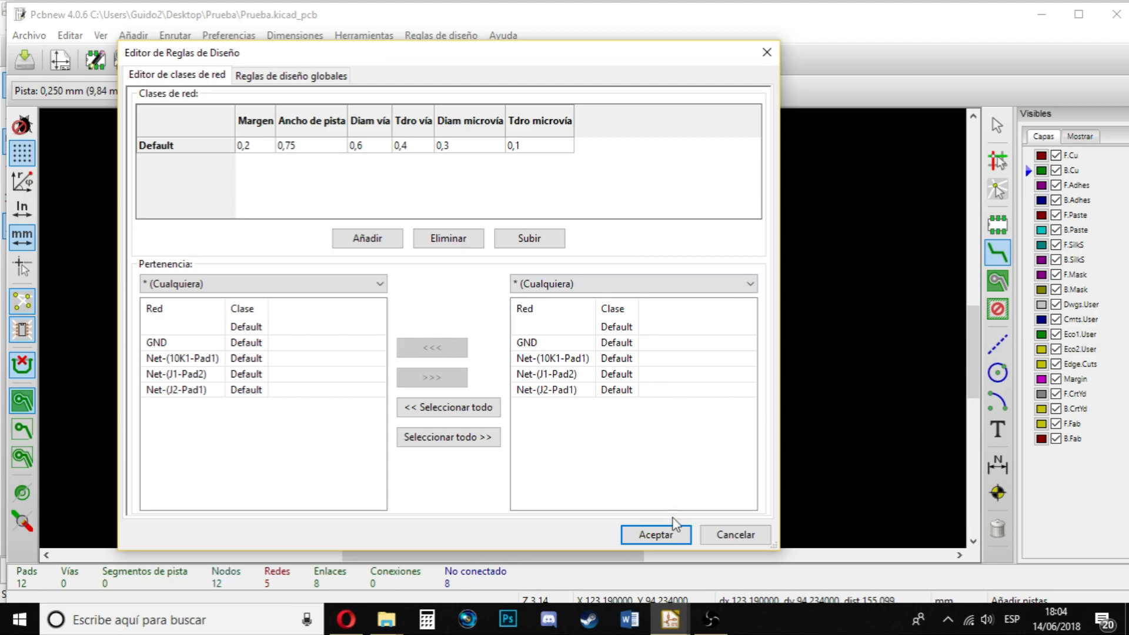
left_click(663, 543)
- Route a 0.75 mm track on B.Cu from R1's pad 1 to the LM317's pin 2
scroll(506, 323, "up", 3)
scroll(506, 323, "down", 3)
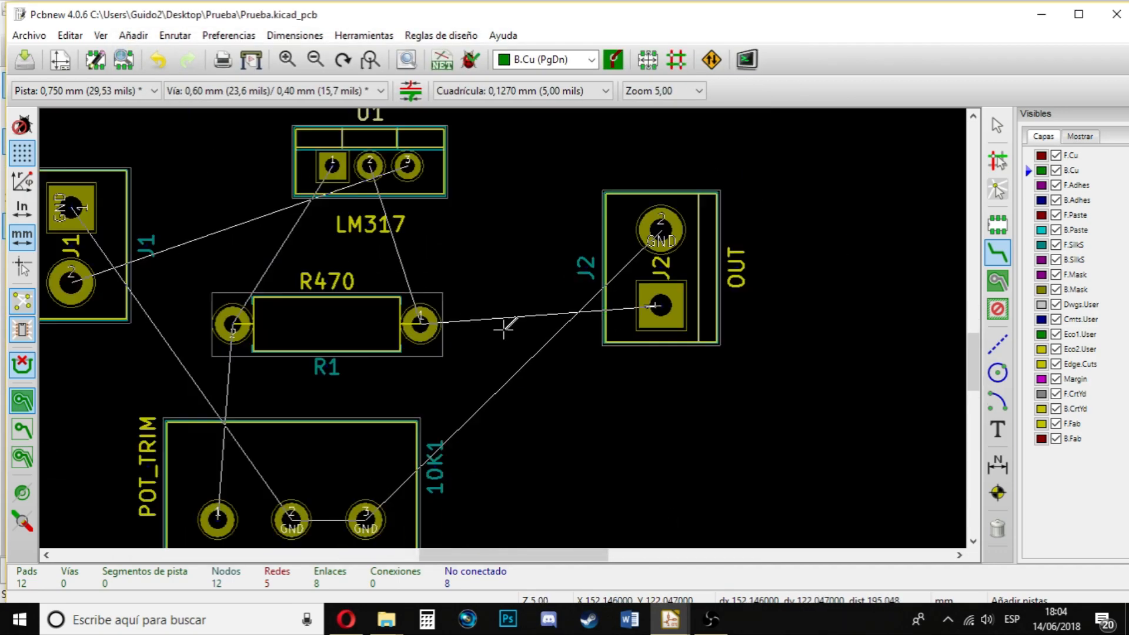
scroll(751, 292, "up", 2)
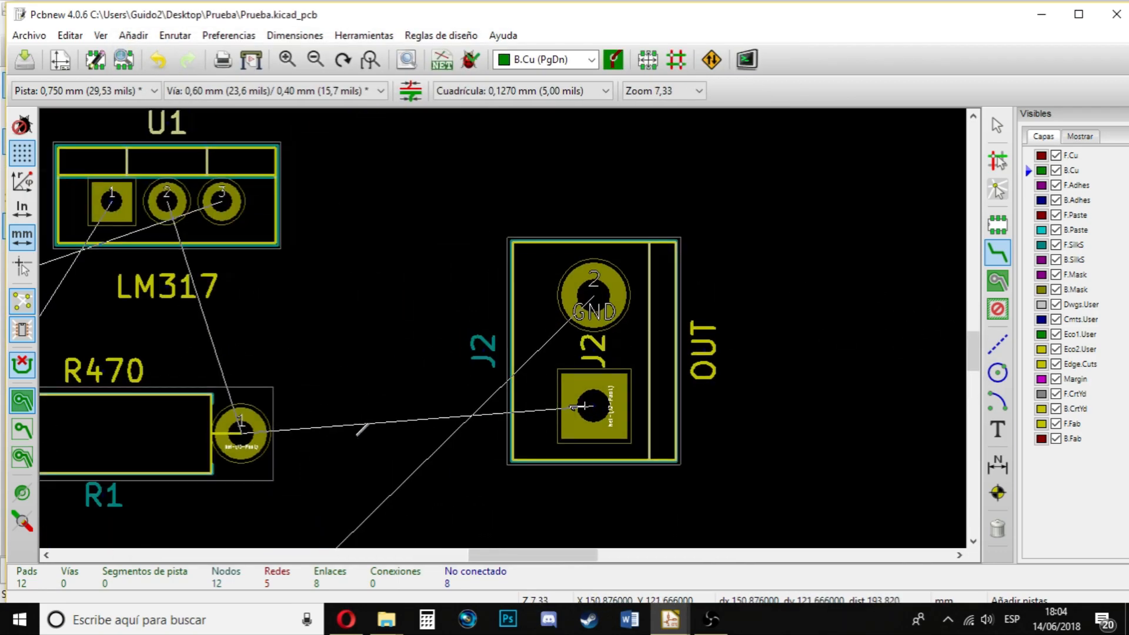
scroll(691, 304, "up", 1)
scroll(504, 315, "down", 2)
scroll(504, 320, "up", 2)
scroll(504, 321, "down", 2)
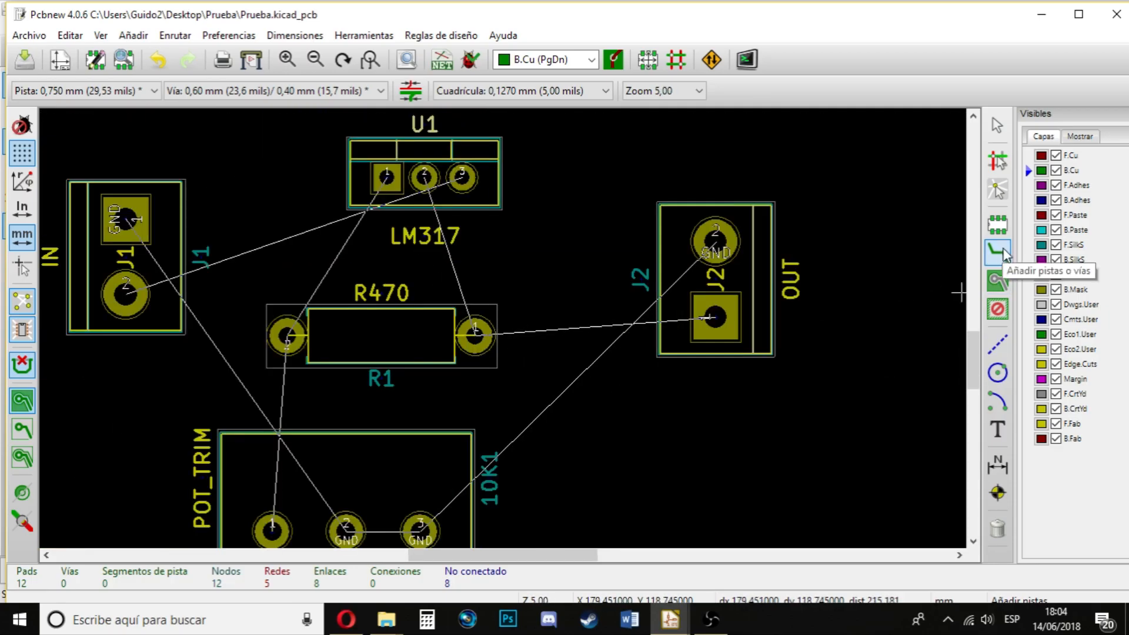
left_click(475, 334)
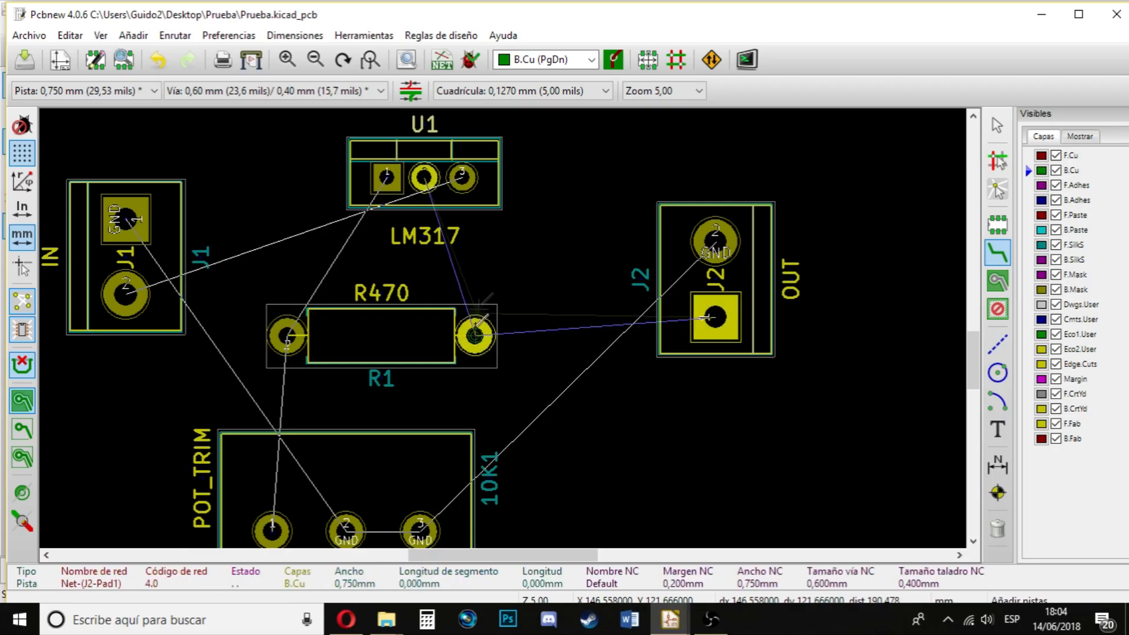
left_click(425, 219)
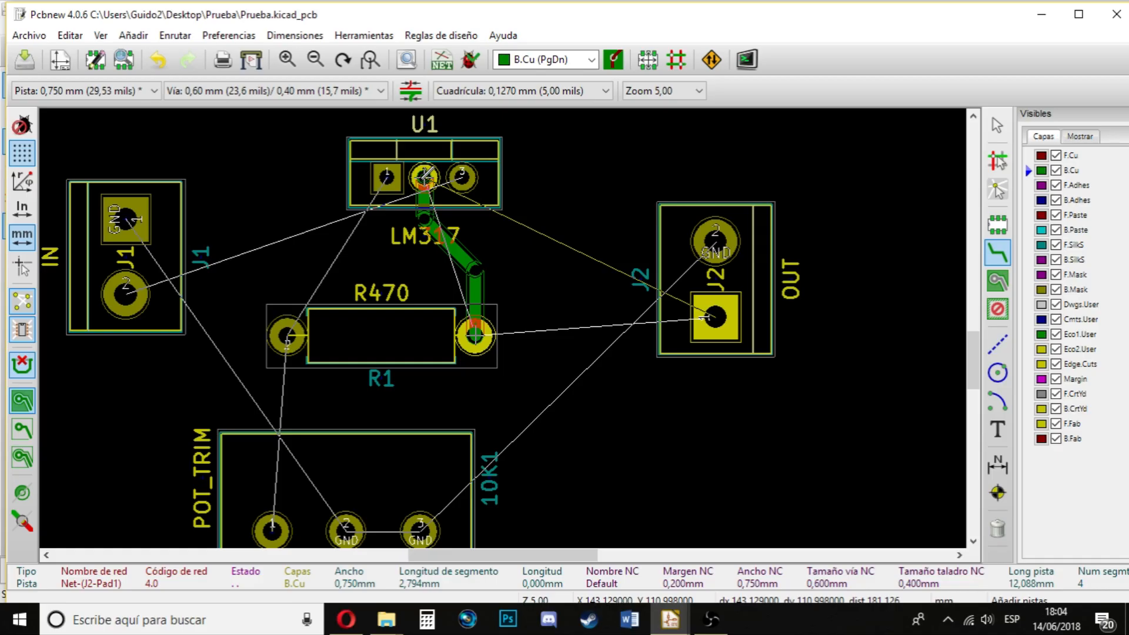
left_click(424, 177)
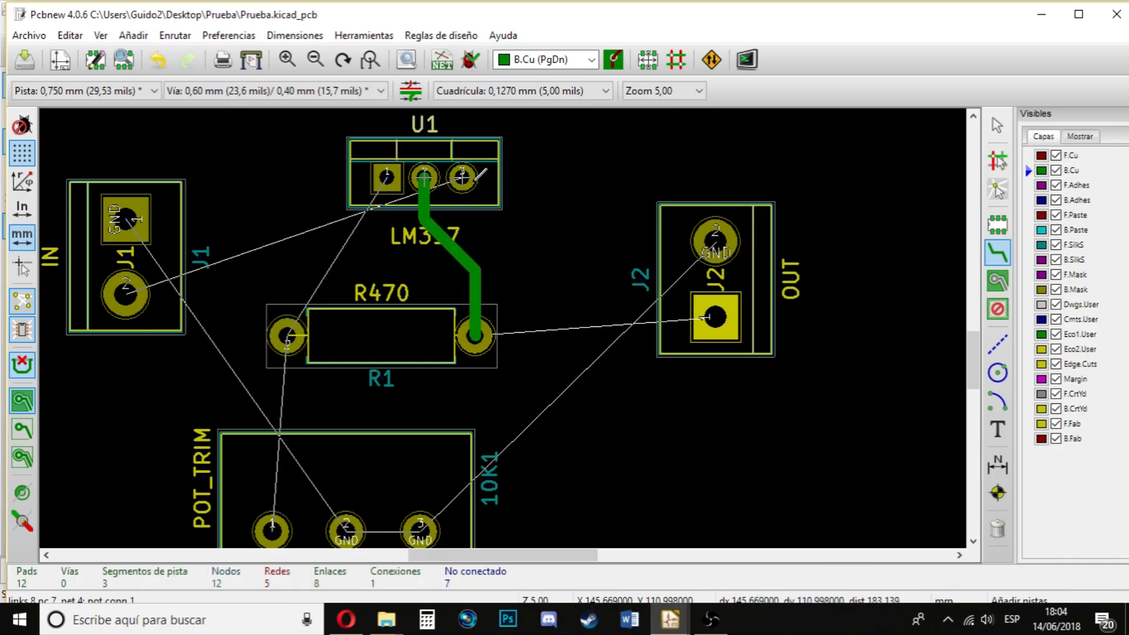
- Route a B.Cu track from the LM317's pin 3 over the top of the regulator to J1's pad 2
left_click(462, 176)
left_click(462, 140)
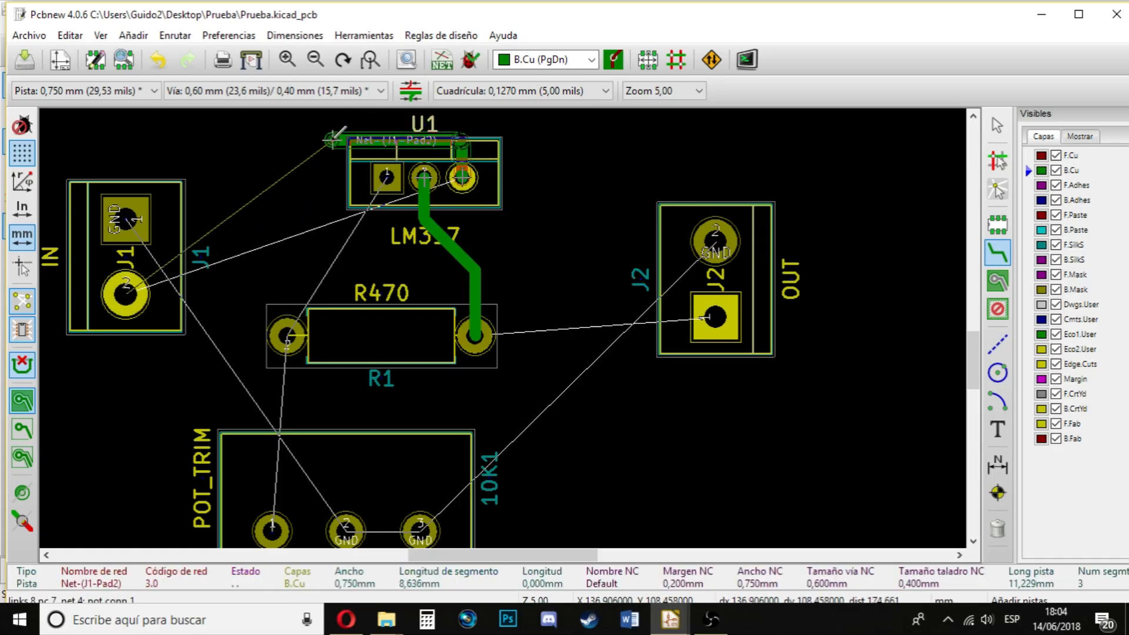
left_click(125, 294)
middle_click_drag(238, 301, 270, 234)
- Route the GND track from J1's pad 1 around to the potentiometer, and connect R1's pad 1 to J2's pad 1
left_click(158, 151)
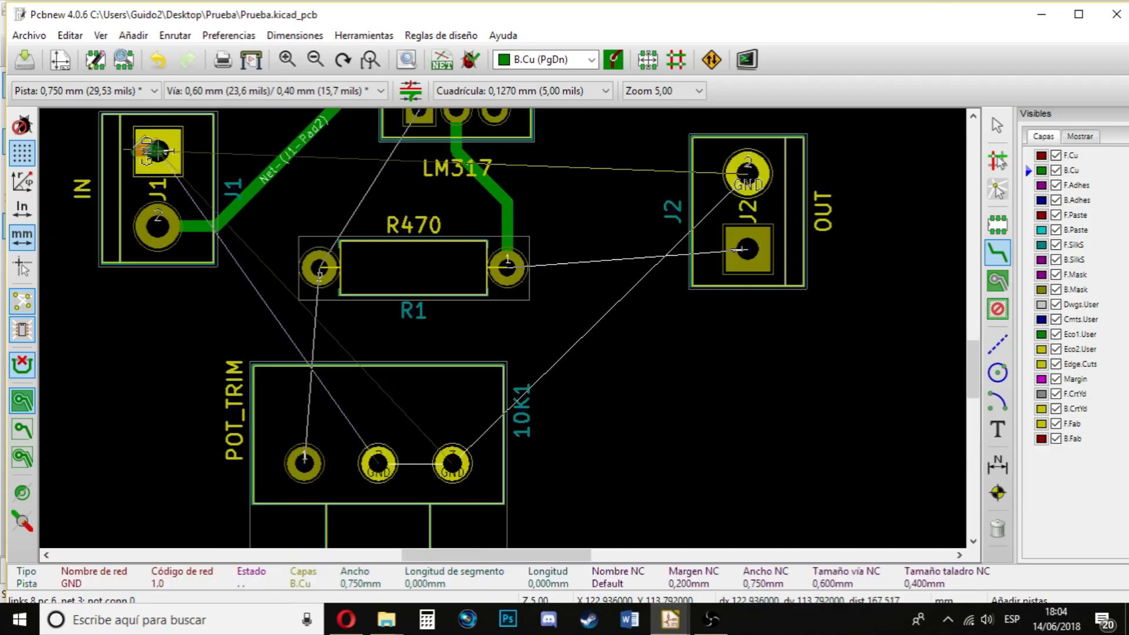
left_click(103, 191)
left_click(488, 285)
left_click(616, 244)
left_click(576, 285)
left_click(691, 244)
scroll(617, 189, "down", 2)
- Connect the LM317's pin 1 and the potentiometer's pad 1 to R1's pad 2, and join the potentiometer's pad 3 to GND
left_click(469, 352)
left_click(476, 267)
left_click(519, 198)
left_click(476, 267)
left_click(664, 258)
scroll(532, 359, "up", 3)
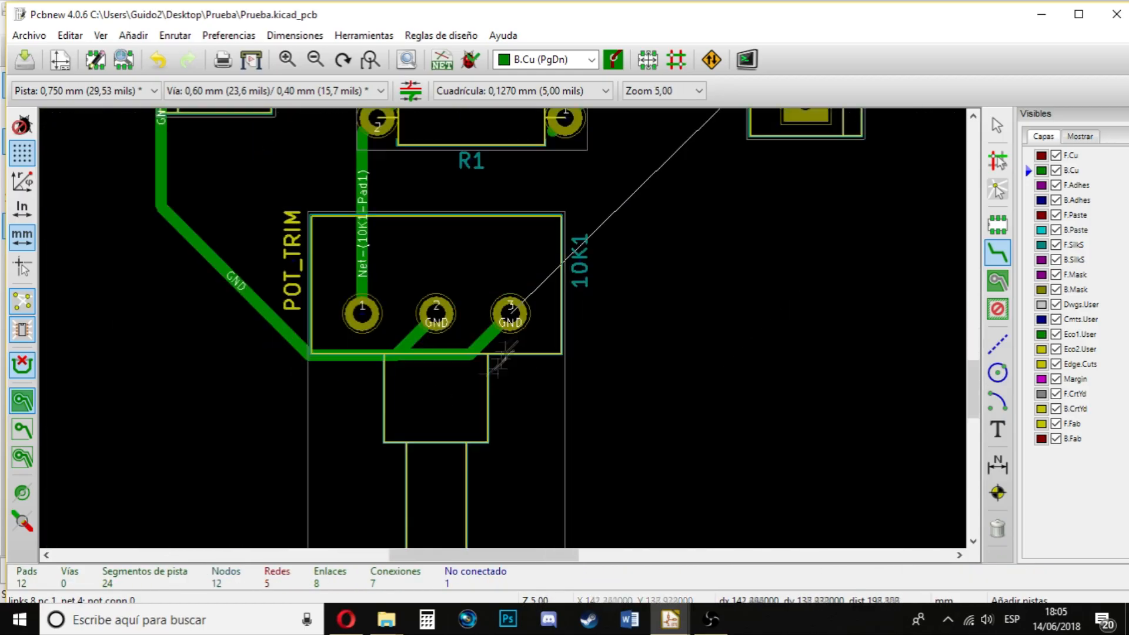
- Route the GND track on B.Cu from the potentiometer around to J2's pad 2
scroll(669, 330, "down", 3)
scroll(471, 340, "down", 1)
scroll(471, 340, "up", 1)
scroll(471, 340, "up", 4)
scroll(521, 320, "down", 4)
scroll(510, 320, "up", 3)
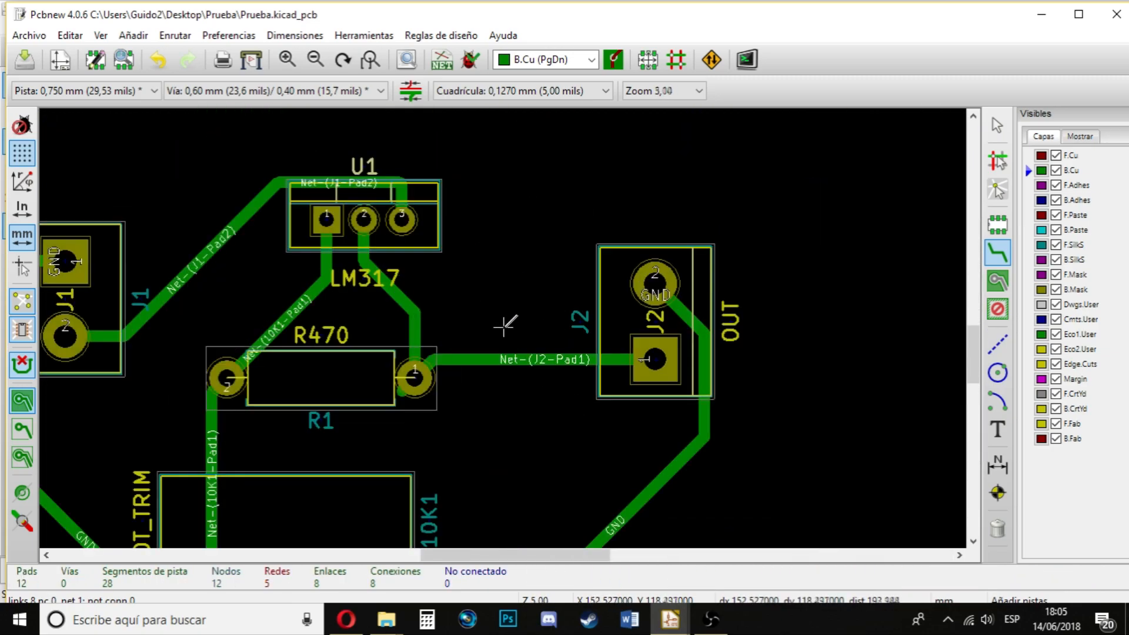
- Delete the B.Cu track between R1's pad 1 and J2's pad 1, including its stray end beside the resistor pad
scroll(509, 320, "up", 2)
scroll(515, 323, "up", 1)
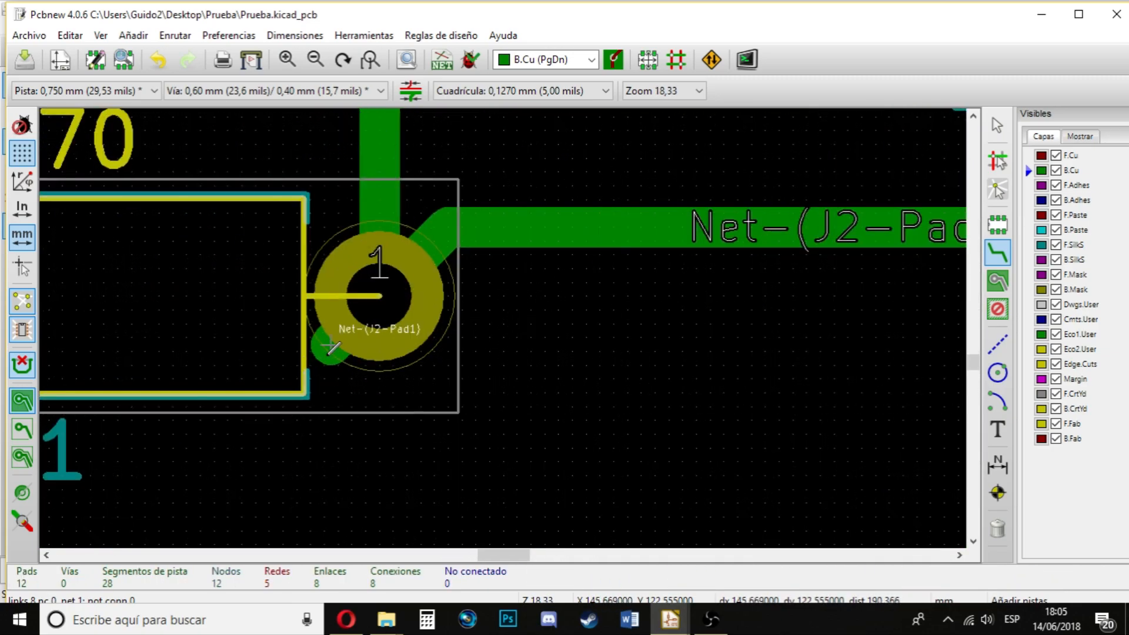
scroll(338, 371, "down", 1)
scroll(503, 328, "up", 3)
middle_click_drag(501, 283, 472, 426)
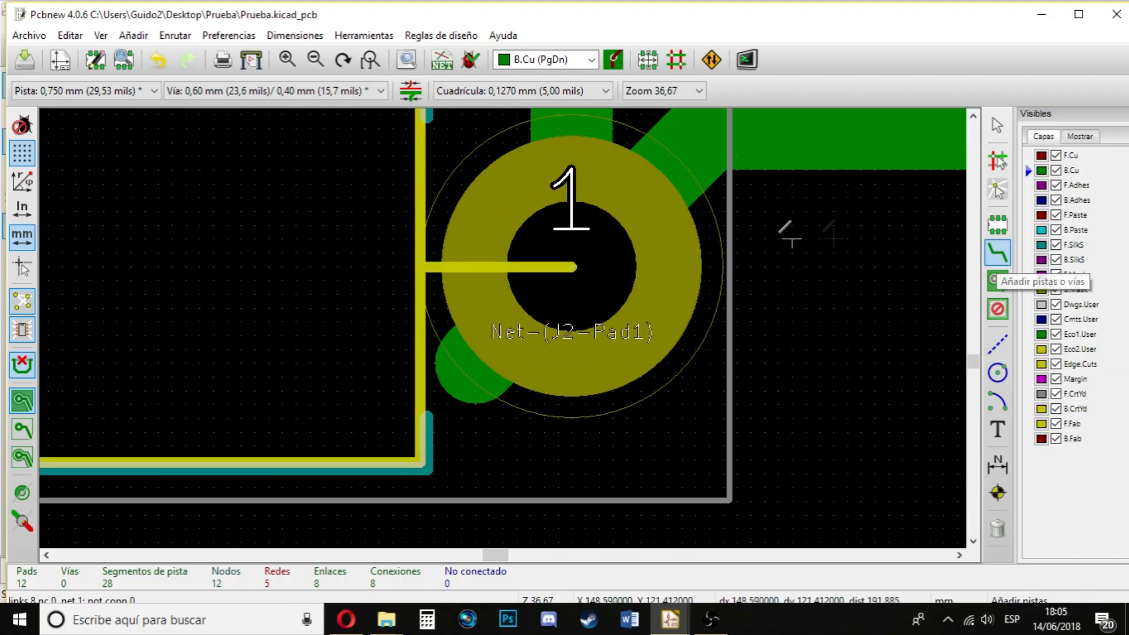
left_click(475, 365)
left_click(612, 423)
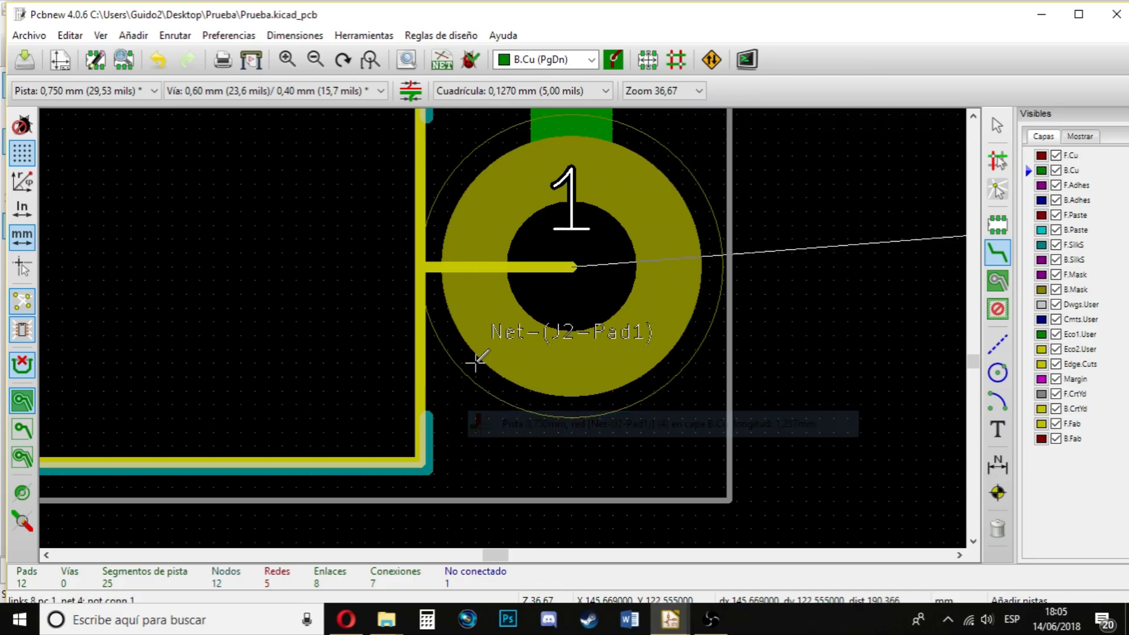
- Route a new straight B.Cu track from the centre of R1's pad 1 to J2's pad 1
scroll(486, 319, "down", 5)
left_click(432, 379)
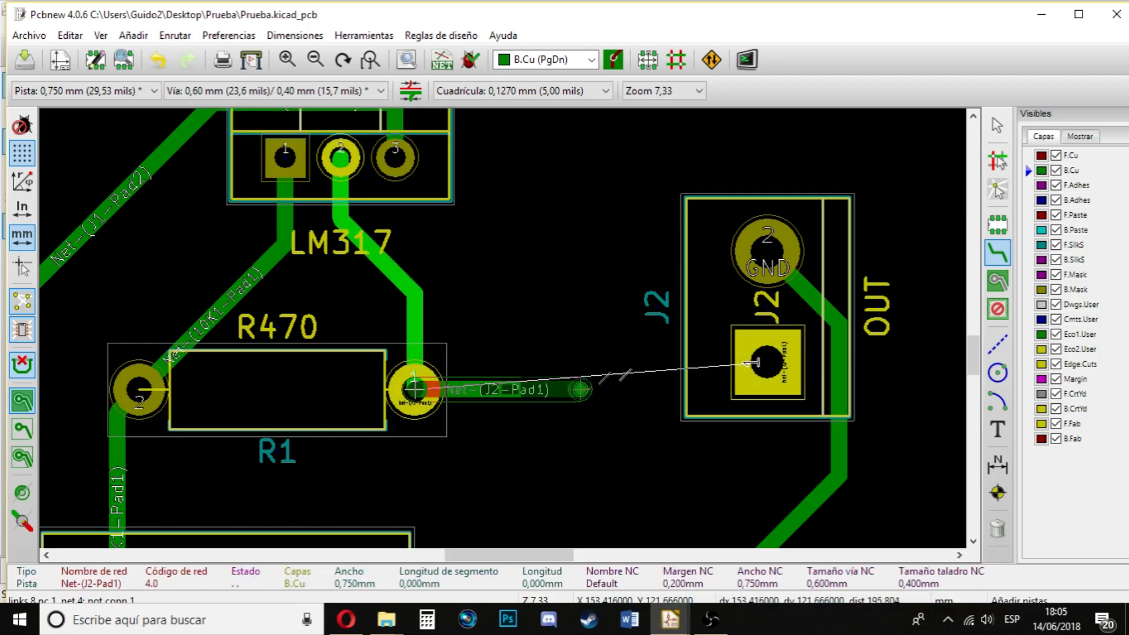
left_click(761, 361)
- Inspect the routed tracks up close and across the whole board
scroll(435, 355, "down", 10)
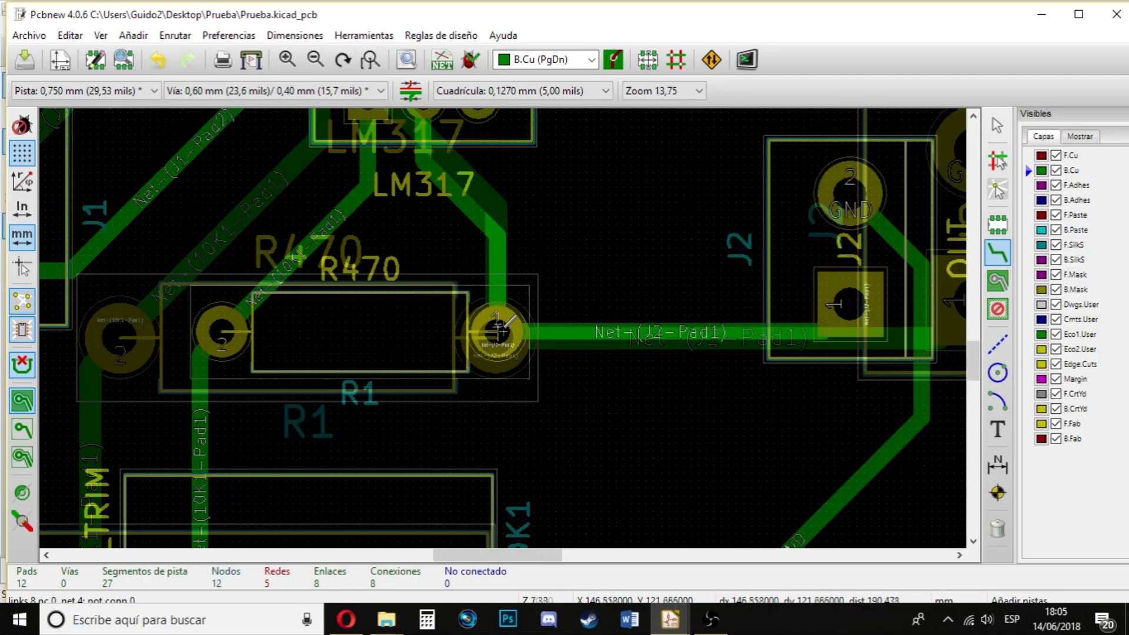
scroll(504, 327, "up", 3)
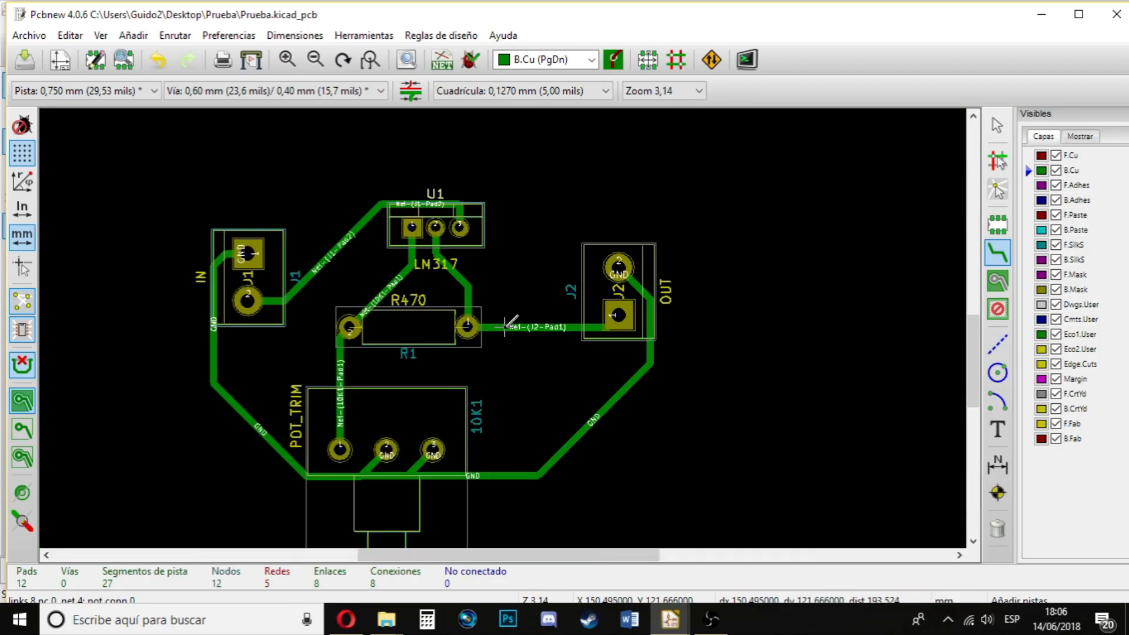
scroll(505, 326, "down", 1)
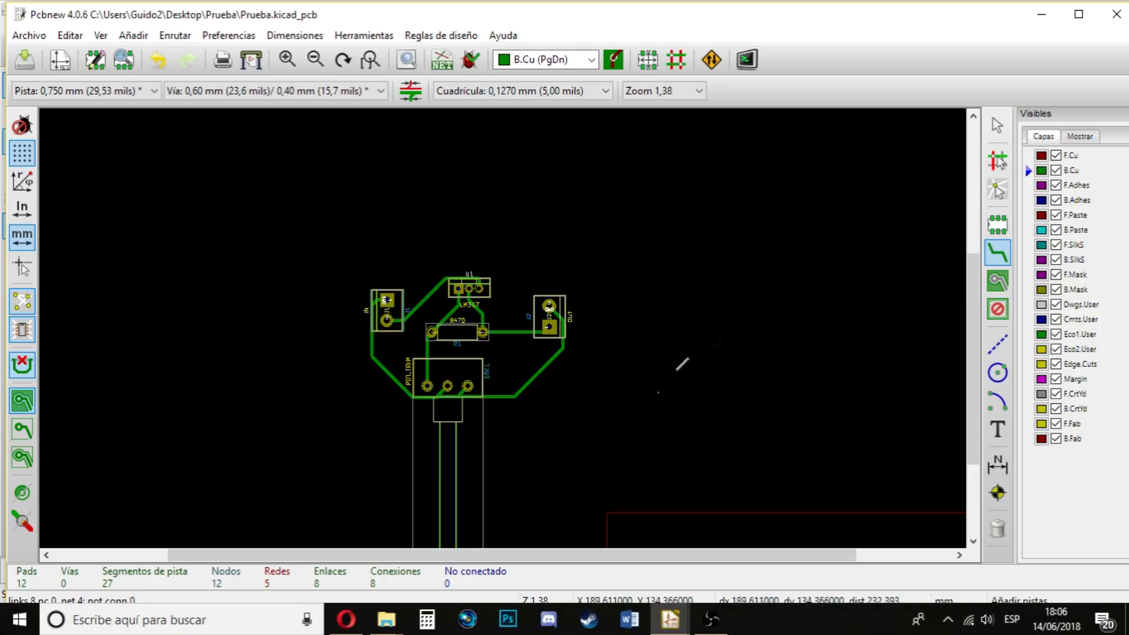
scroll(553, 384, "up", 3)
scroll(468, 329, "down", 4)
scroll(504, 327, "up", 3)
scroll(505, 328, "down", 2)
scroll(504, 327, "up", 4)
scroll(504, 327, "down", 4)
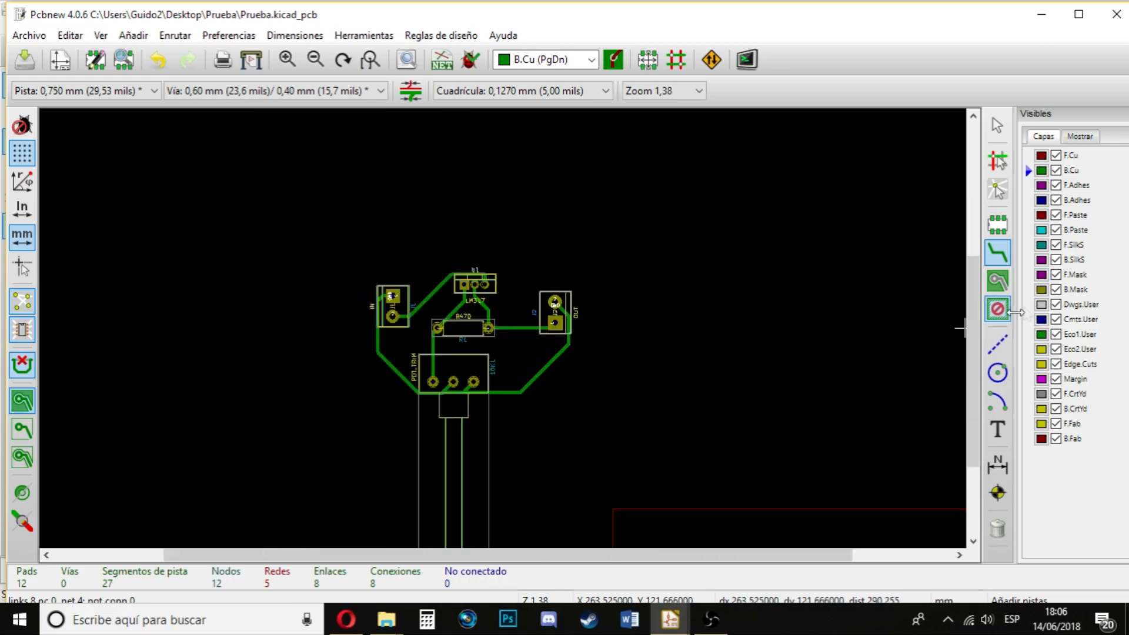
- Draw a rectangular board outline on the Edge.Cuts layer around the tracks, connectors, regulator, resistor and potentiometer pads
left_click(1004, 355)
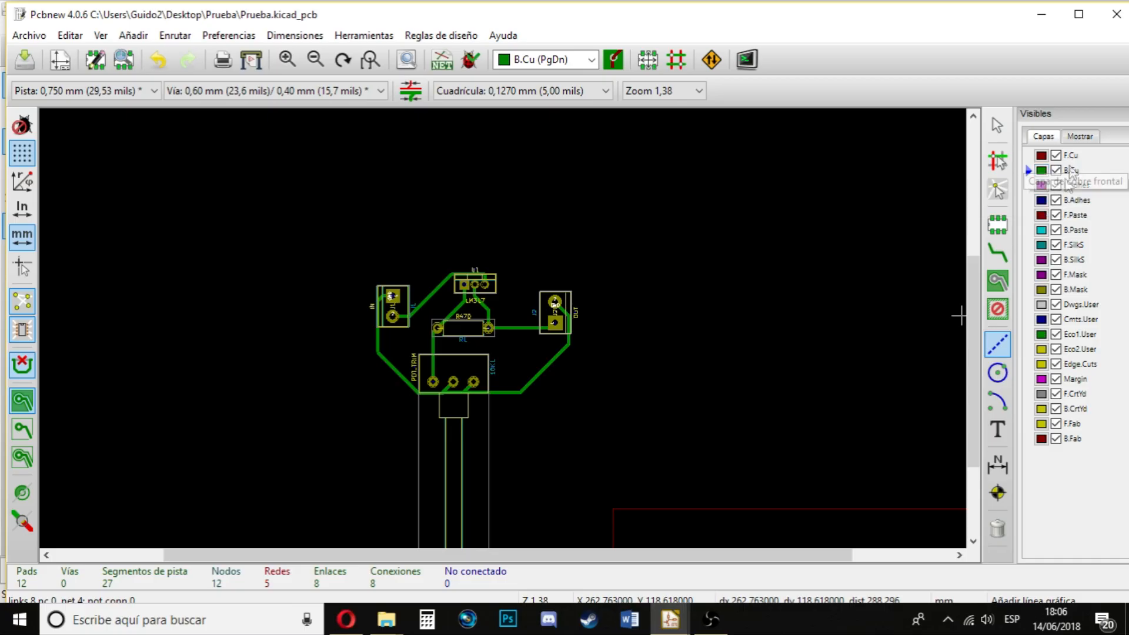
left_click(1030, 364)
scroll(335, 272, "up", 1)
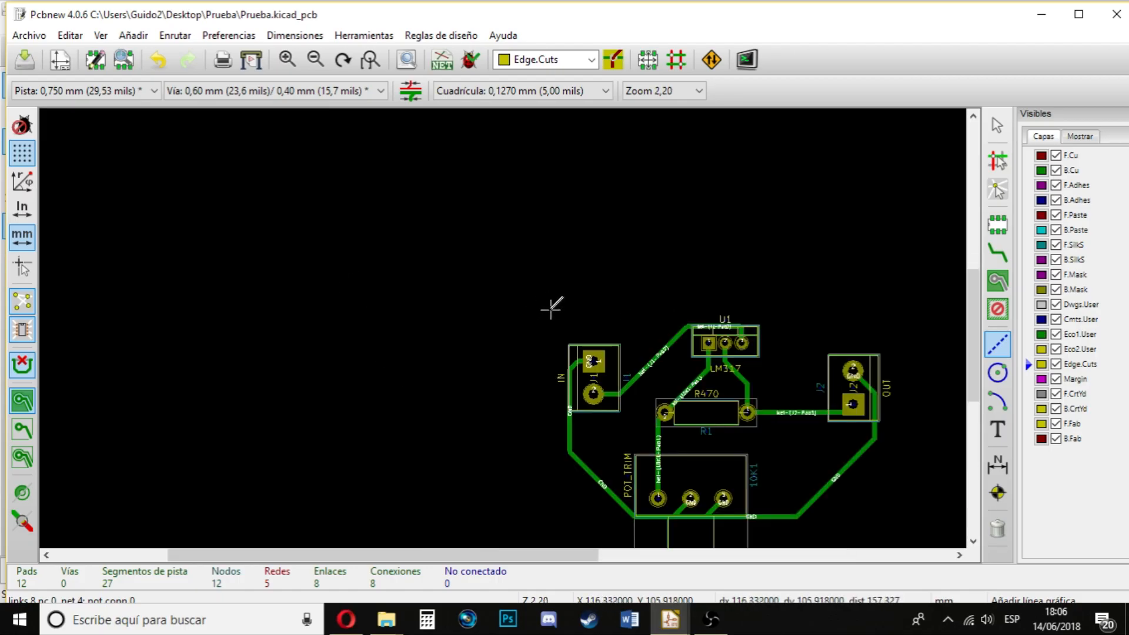
left_click(550, 307)
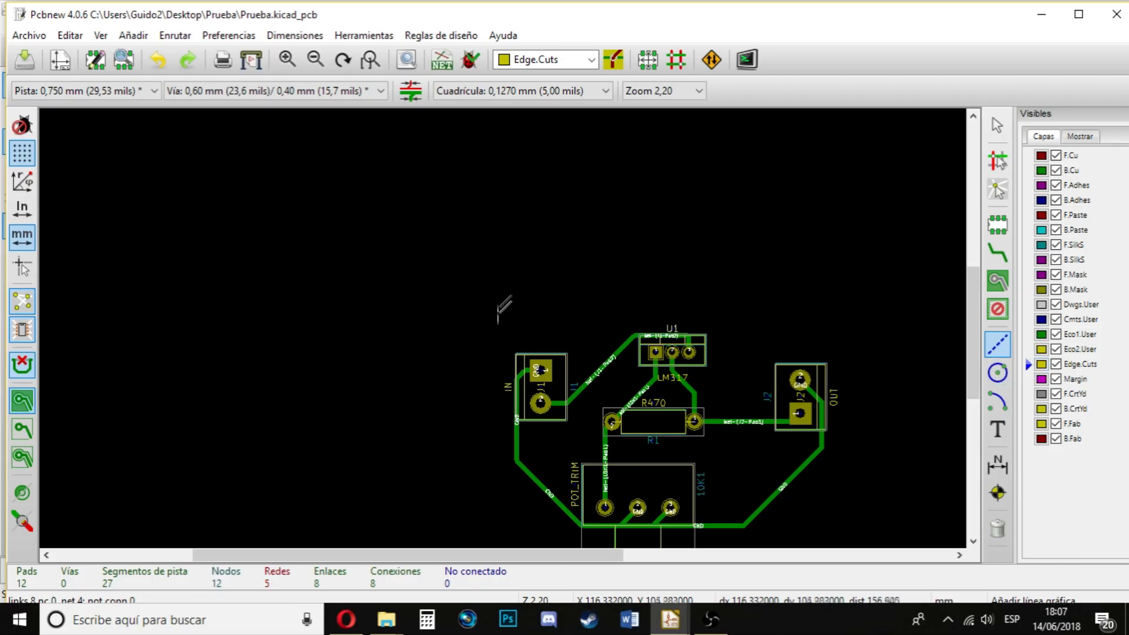
left_click(851, 309)
left_click(850, 532)
left_click(496, 532)
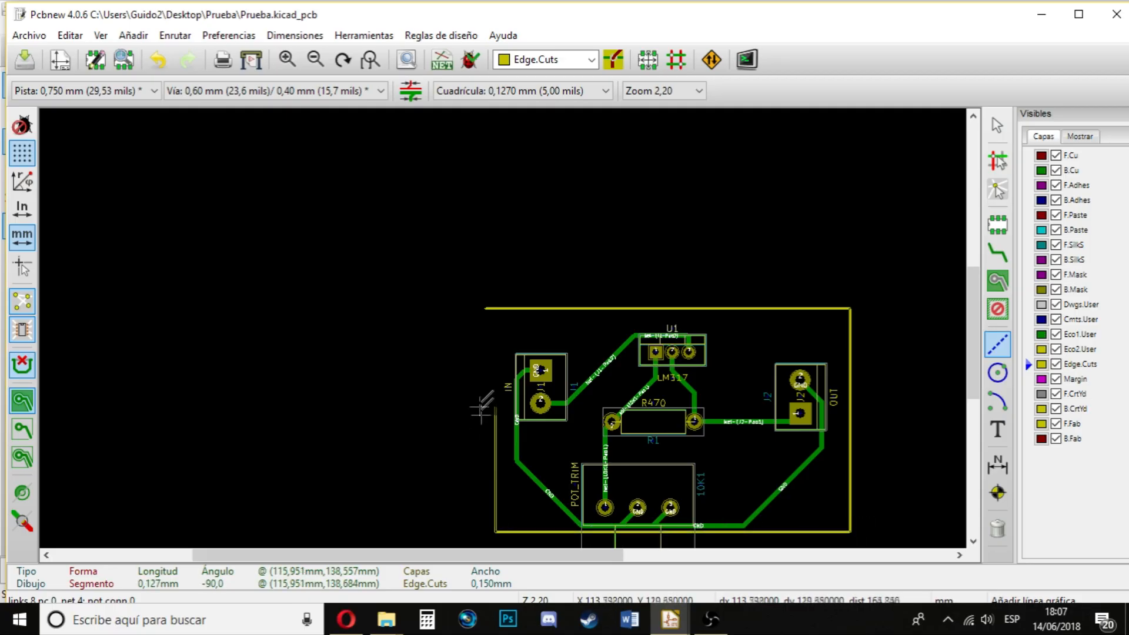
double_click(496, 308)
- Examine the board outline's edges and how they enclose the routed circuit
scroll(495, 307, "up", 10)
scroll(502, 331, "down", 12)
scroll(503, 326, "up", 6)
scroll(503, 326, "down", 5)
scroll(506, 335, "up", 5)
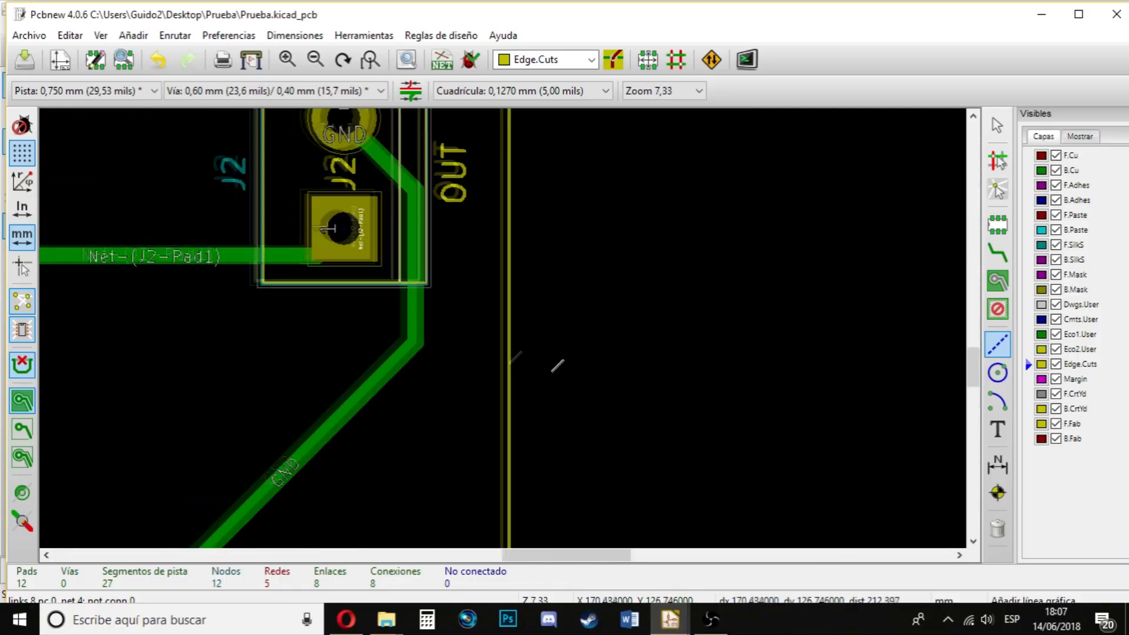
scroll(510, 353, "down", 5)
scroll(508, 344, "up", 2)
scroll(507, 333, "down", 2)
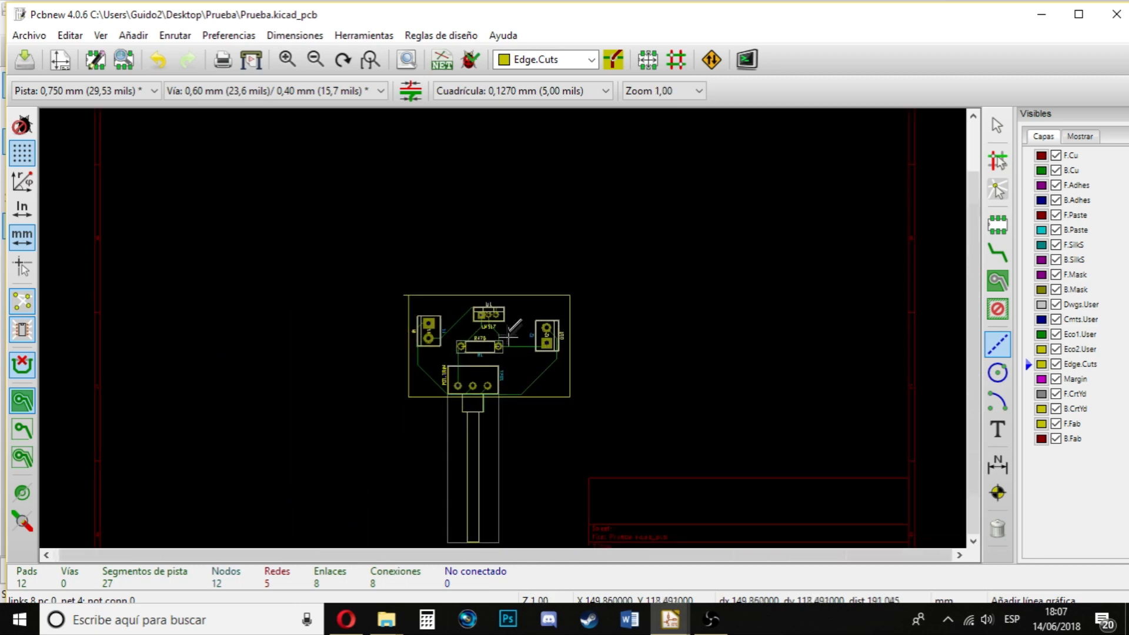
scroll(505, 326, "up", 5)
scroll(504, 321, "down", 5)
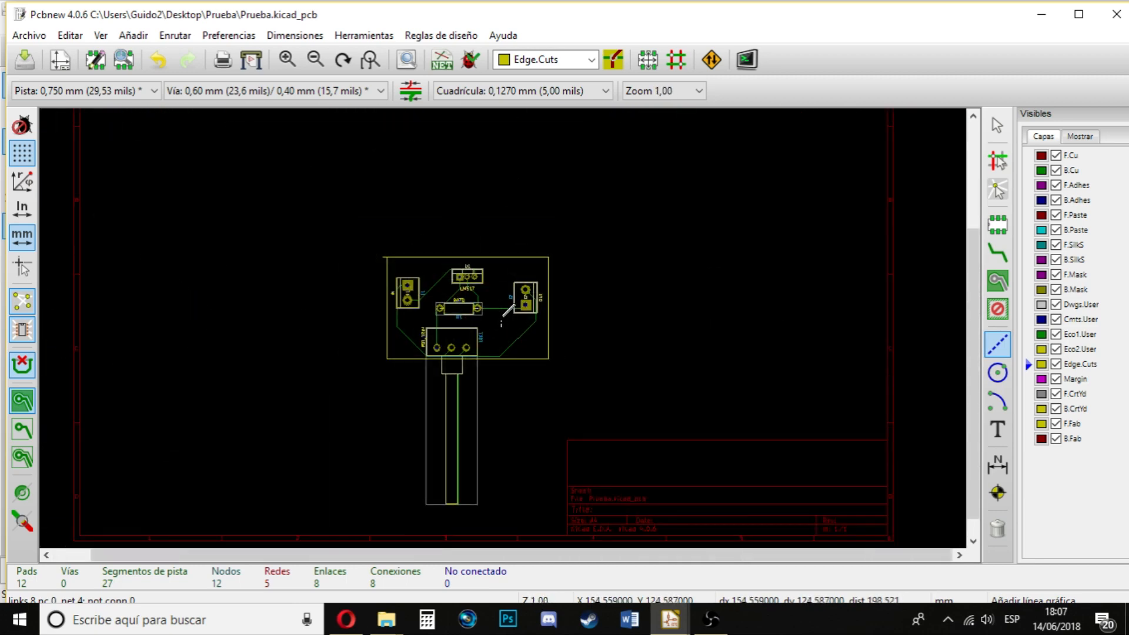
scroll(504, 311, "up", 3)
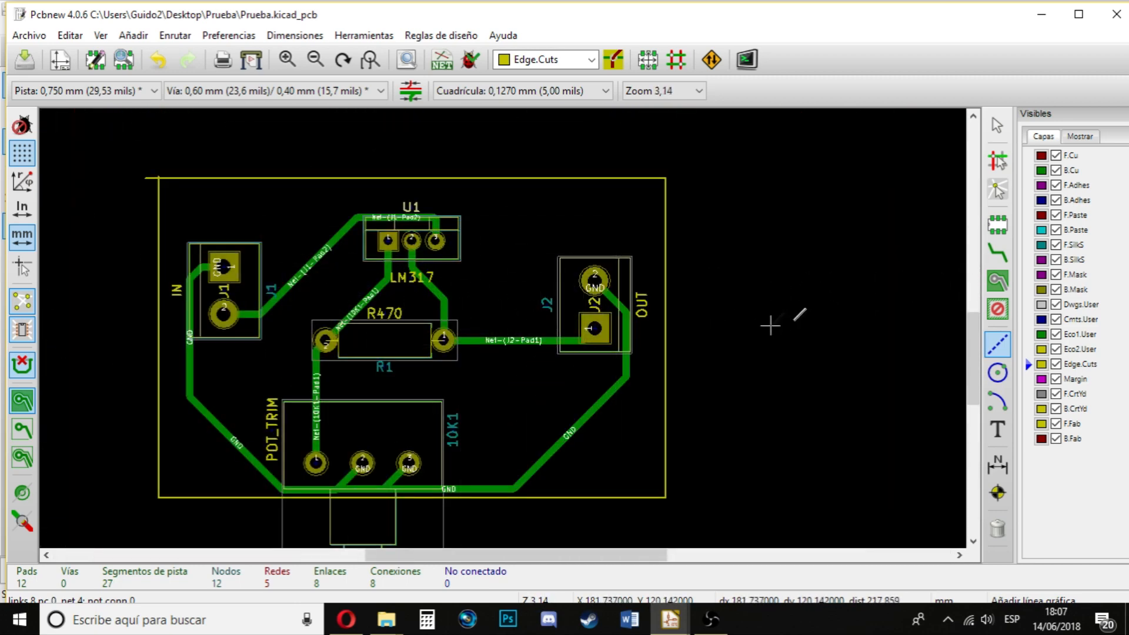
- Start a copper zone on the B.Cu layer with net GND from the board outline's upper-left corner
left_click(998, 282)
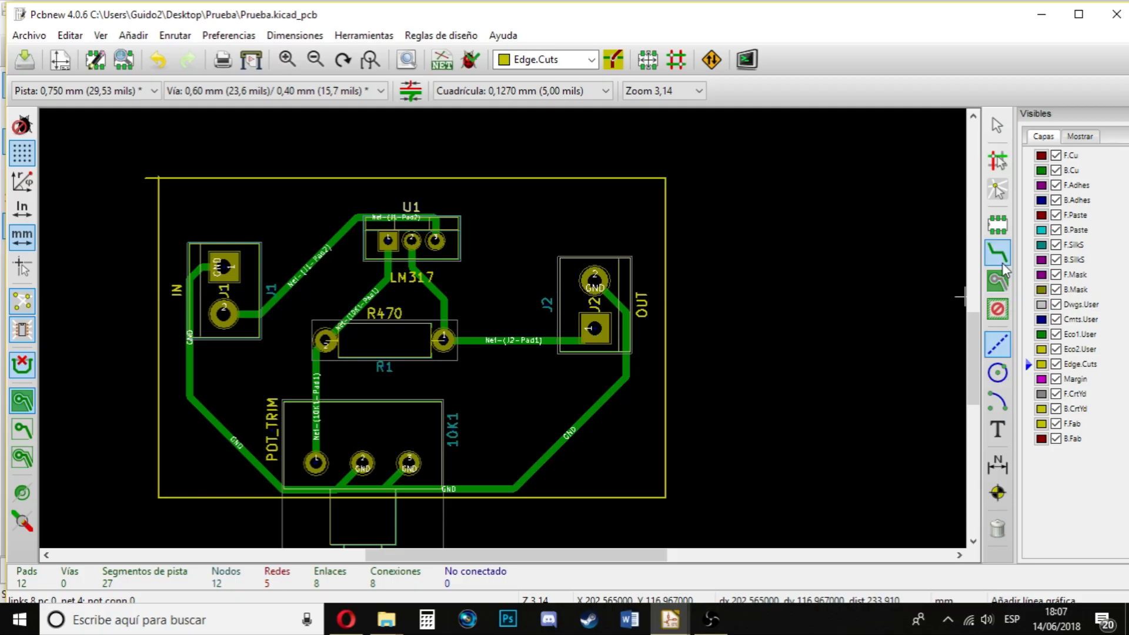
scroll(158, 177, "up", 5)
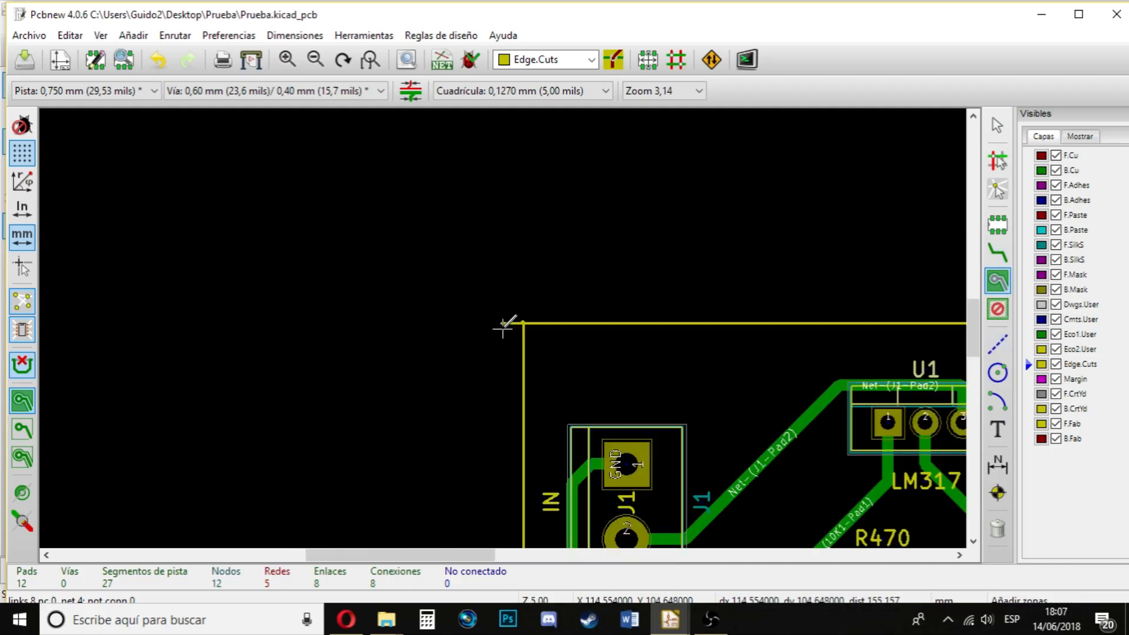
scroll(505, 323, "up", 1)
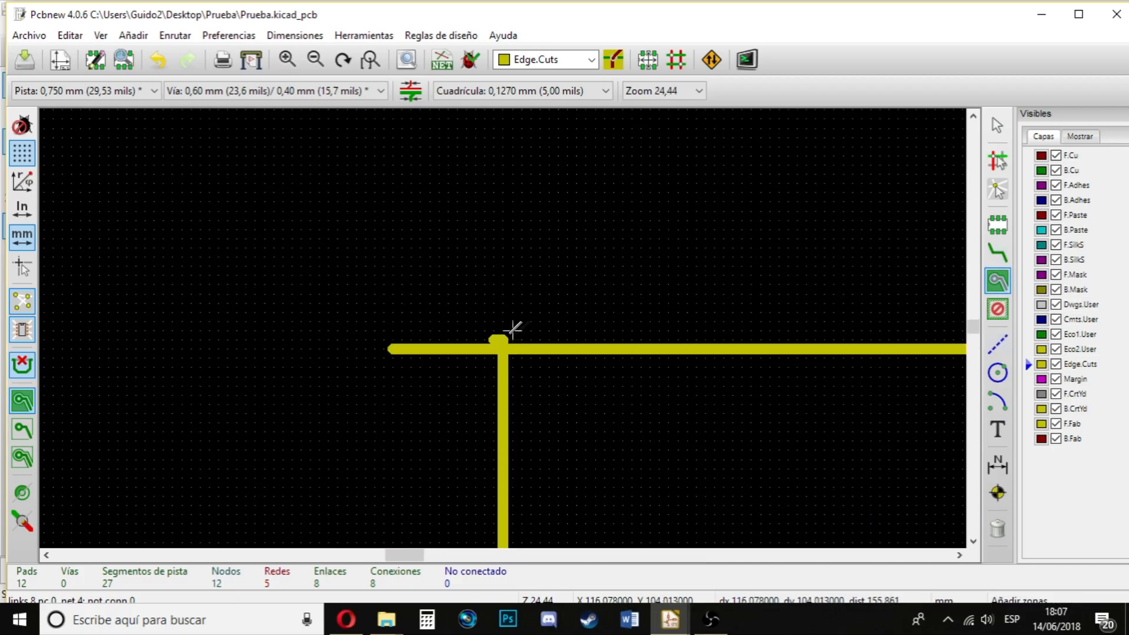
left_click(997, 284)
scroll(504, 353, "down", 5)
scroll(596, 347, "up", 4)
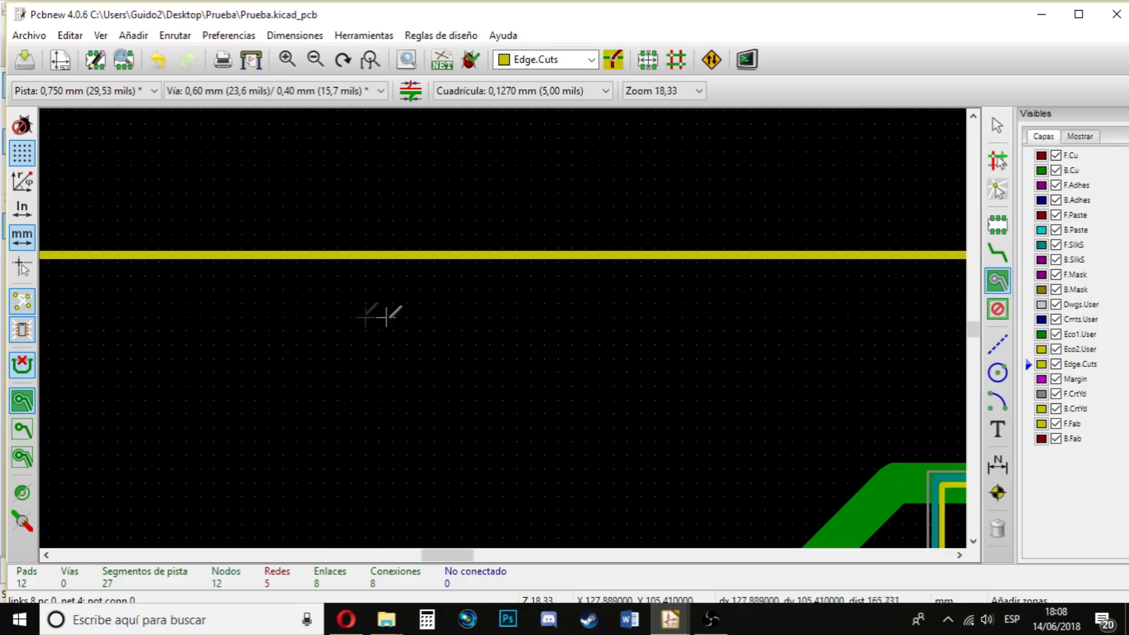
scroll(235, 328, "down", 5)
scroll(649, 302, "up", 1)
scroll(682, 288, "down", 1)
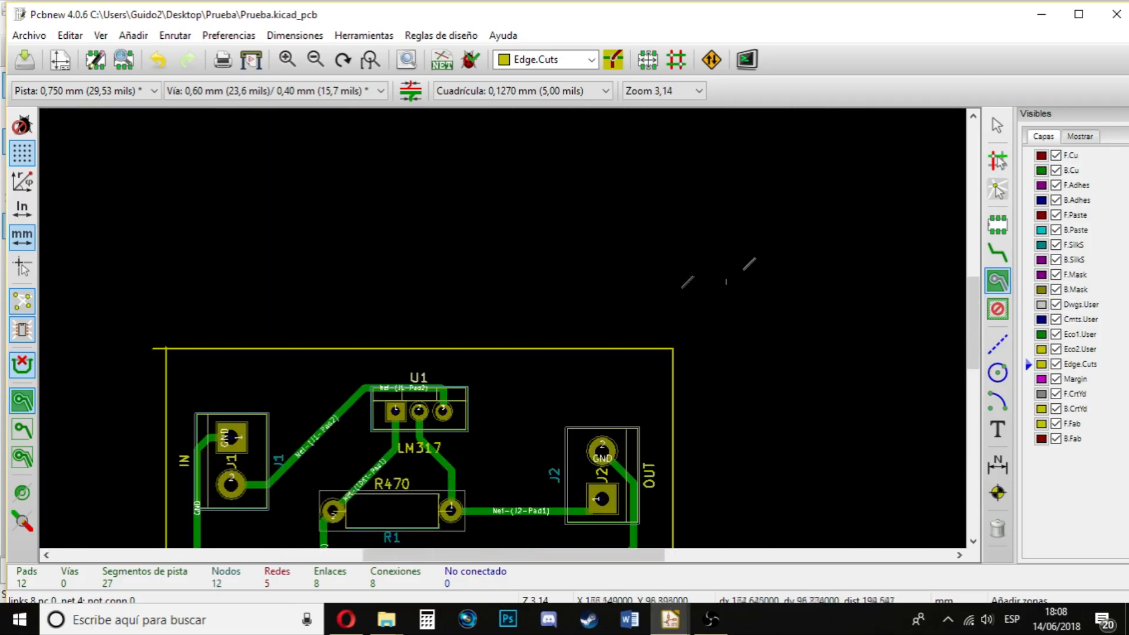
left_click(1034, 170)
scroll(205, 373, "up", 2)
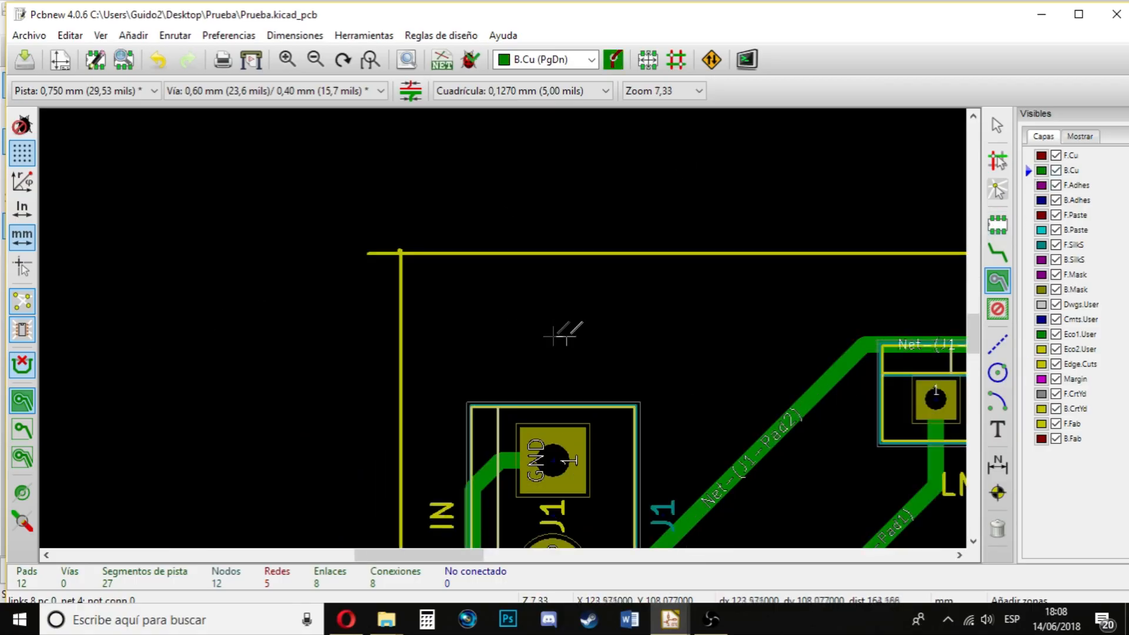
scroll(401, 252, "up", 3)
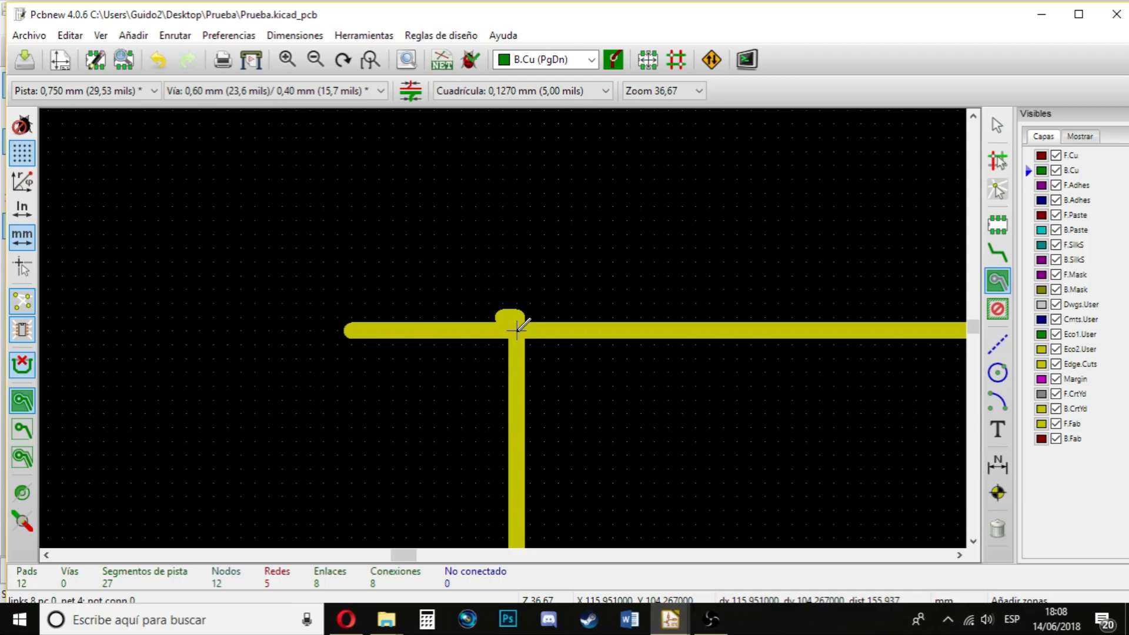
left_click(518, 331)
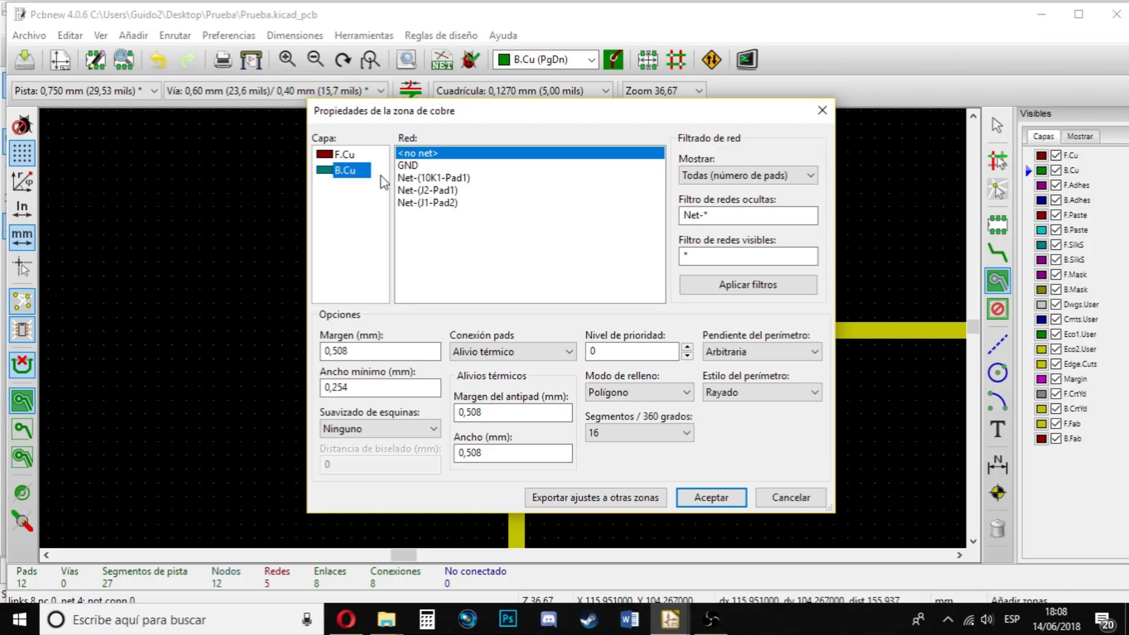
left_click(411, 167)
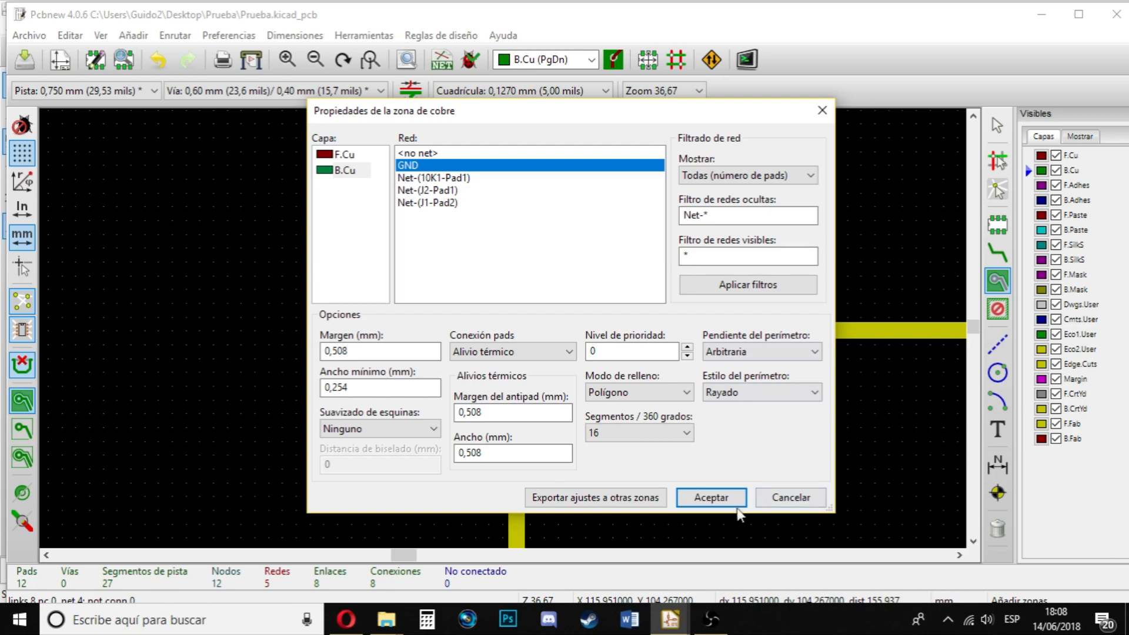
left_click(723, 497)
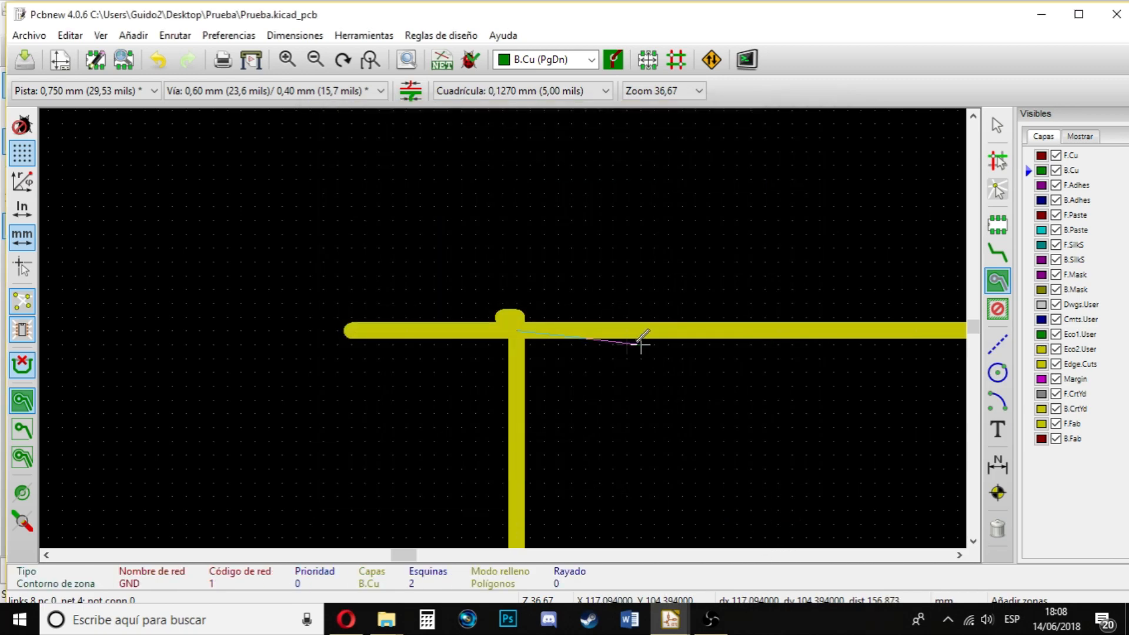
- Trace the GND zone's contour corner by corner along the rectangular board outline and close it at the starting corner
scroll(641, 344, "down", 4)
scroll(764, 328, "up", 5)
scroll(624, 309, "down", 4)
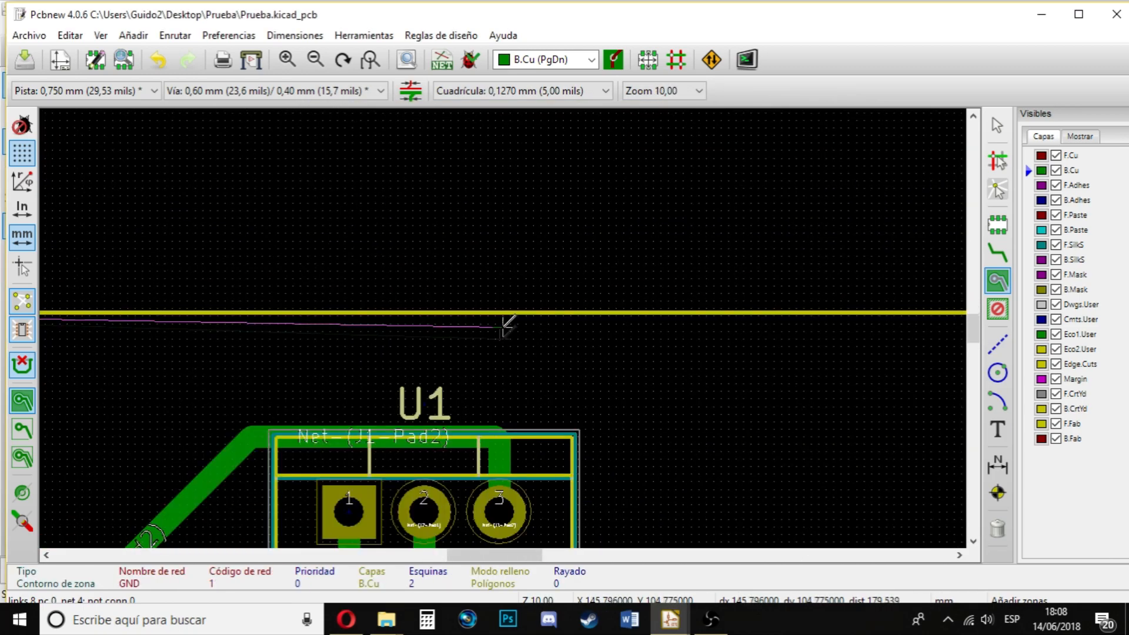
scroll(508, 323, "down", 1)
scroll(511, 326, "up", 3)
left_click(653, 337)
scroll(664, 447, "down", 4)
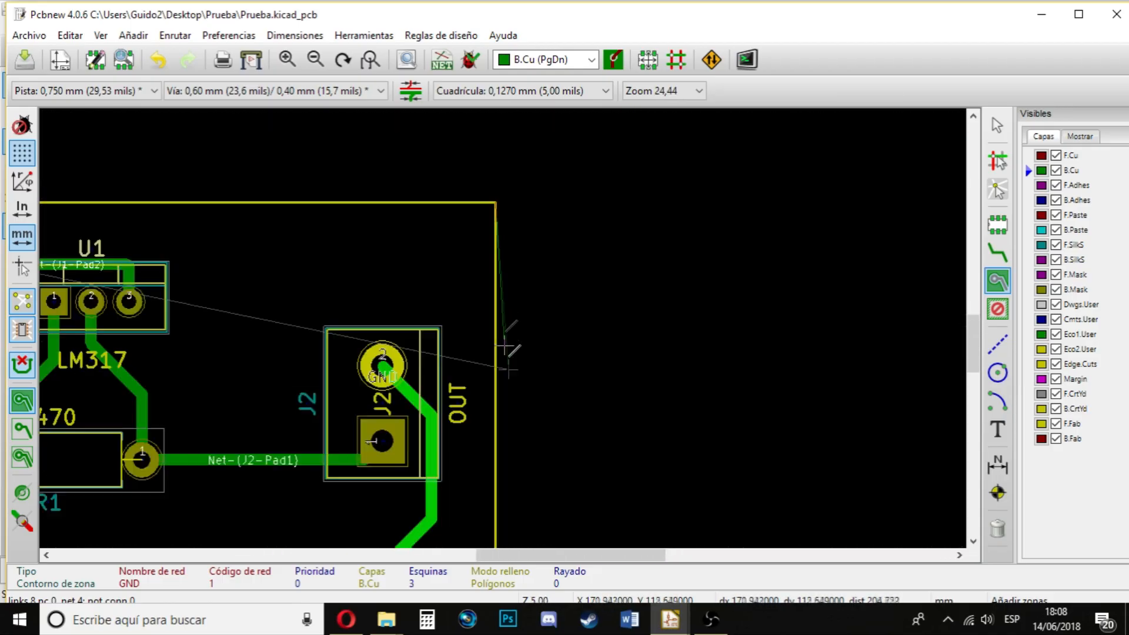
scroll(502, 320, "up", 4)
scroll(504, 327, "down", 4)
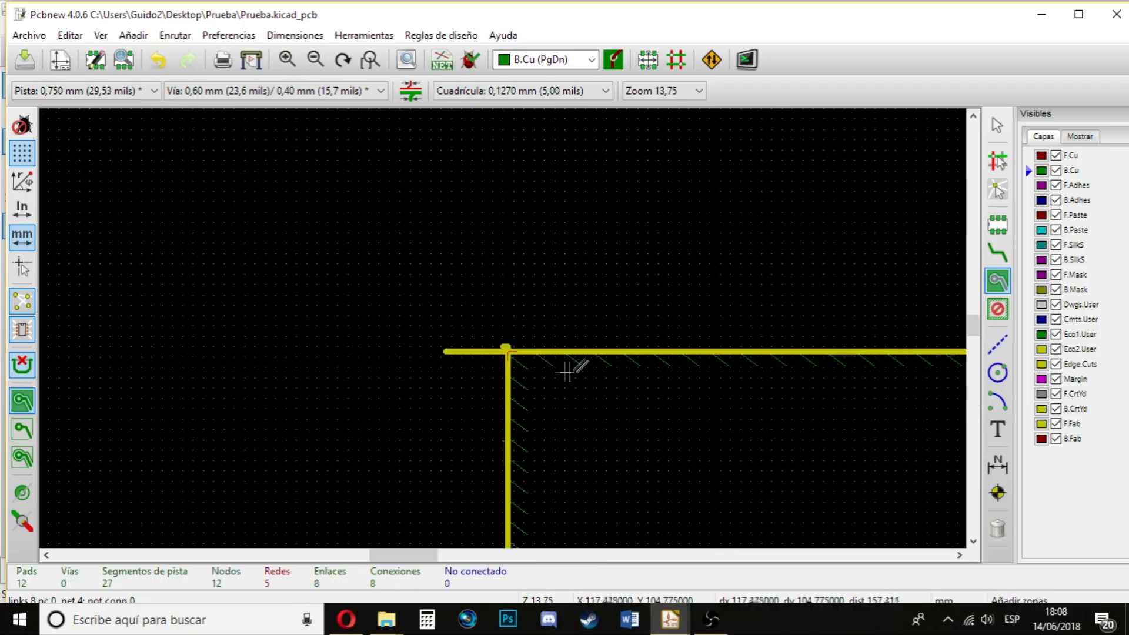
- Fill all copper zones on the board
scroll(503, 328, "down", 5)
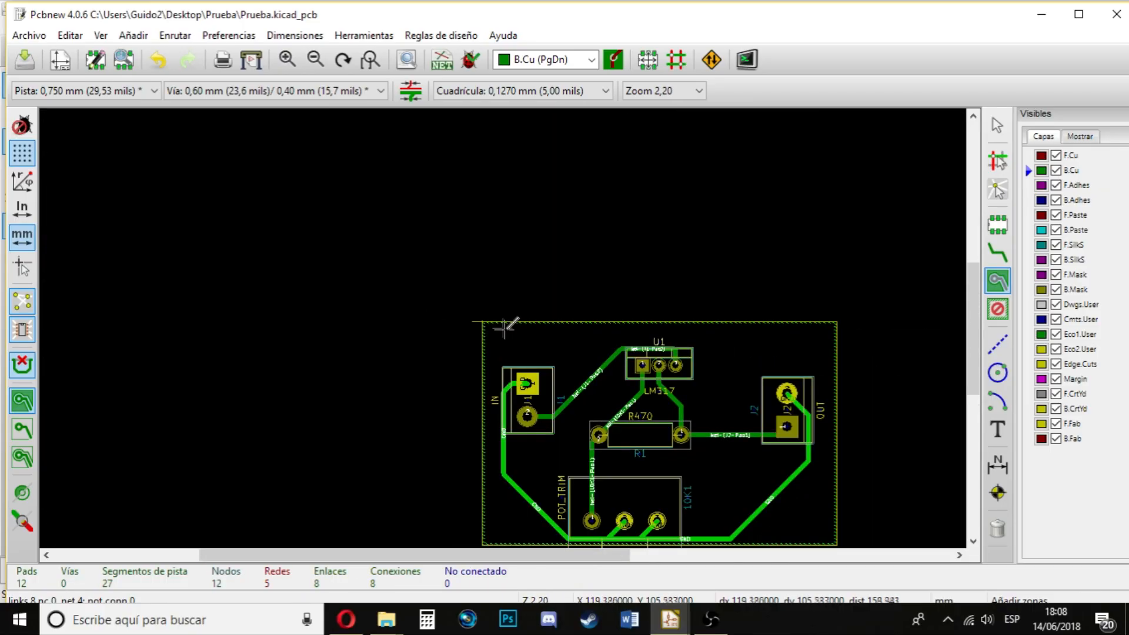
scroll(504, 327, "up", 5)
scroll(497, 321, "down", 8)
scroll(475, 332, "up", 3)
scroll(488, 327, "down", 3)
scroll(506, 321, "up", 3)
right_click(503, 310)
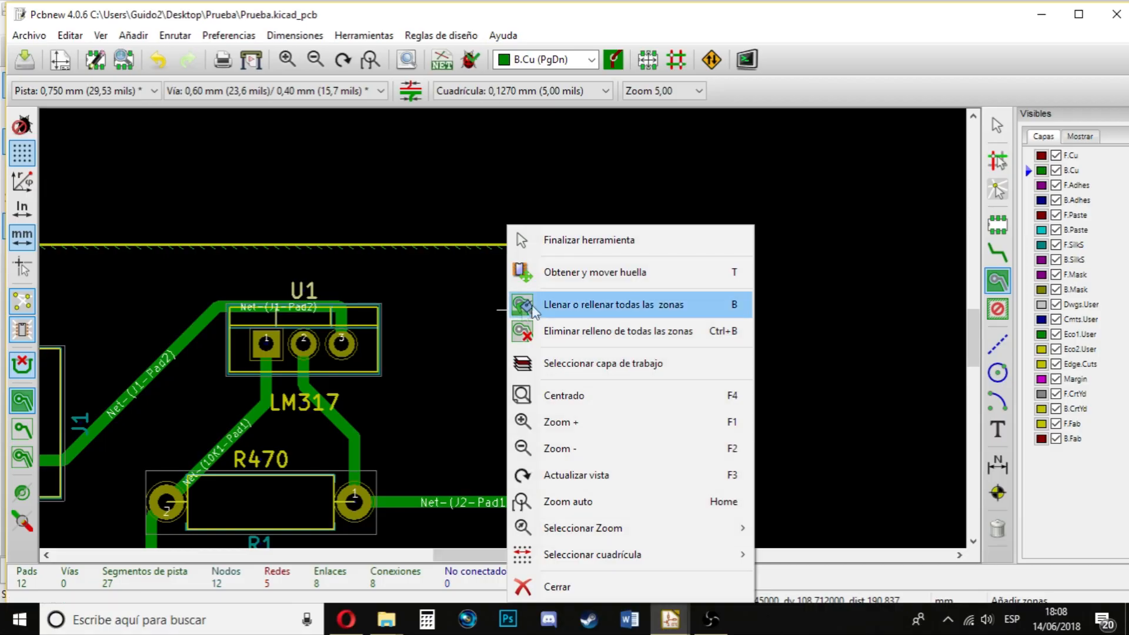
left_click(669, 306)
- Inspect the filled zone's clearance around the tracks and pads and its overlap with the GND tracks
scroll(497, 312, "down", 3)
scroll(503, 325, "up", 2)
scroll(503, 325, "down", 3)
scroll(504, 325, "up", 4)
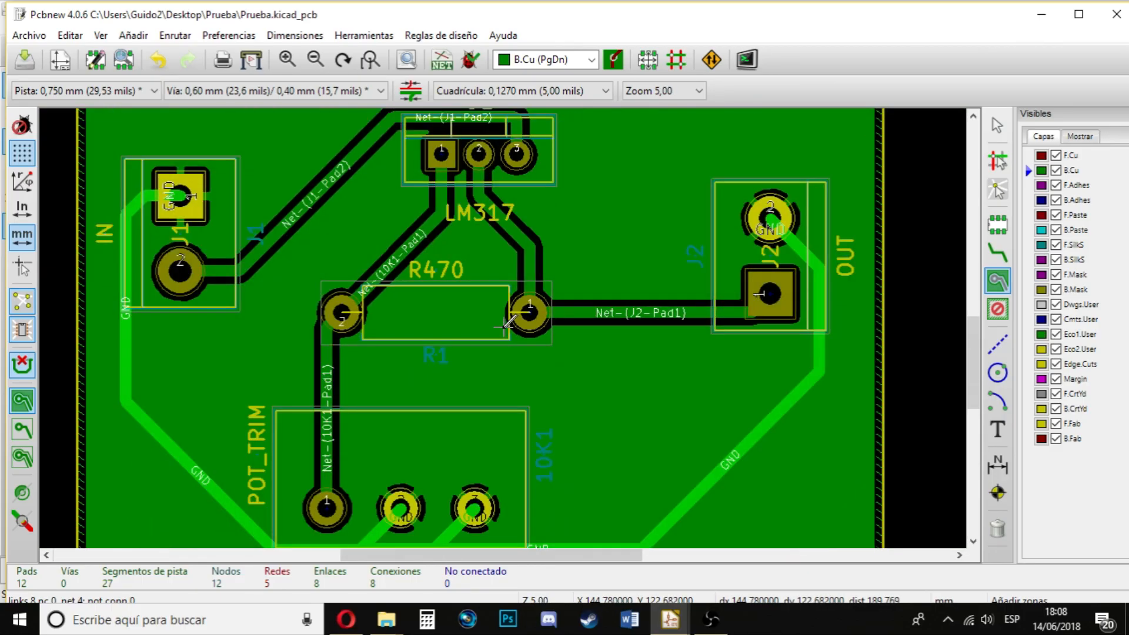
scroll(504, 326, "down", 4)
scroll(504, 326, "up", 8)
scroll(503, 329, "down", 2)
- Delete all the routed tracks of the GND net, using the diagonal track near the potentiometer to pick the net
right_click(501, 329)
left_click(517, 330)
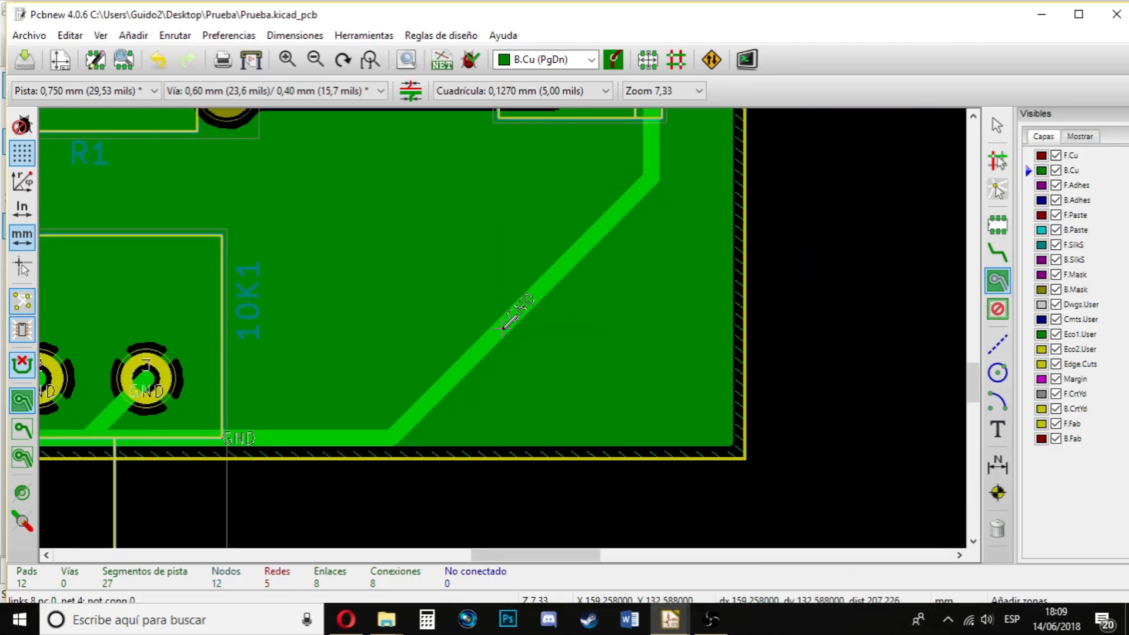
left_click(998, 254)
right_click(531, 299)
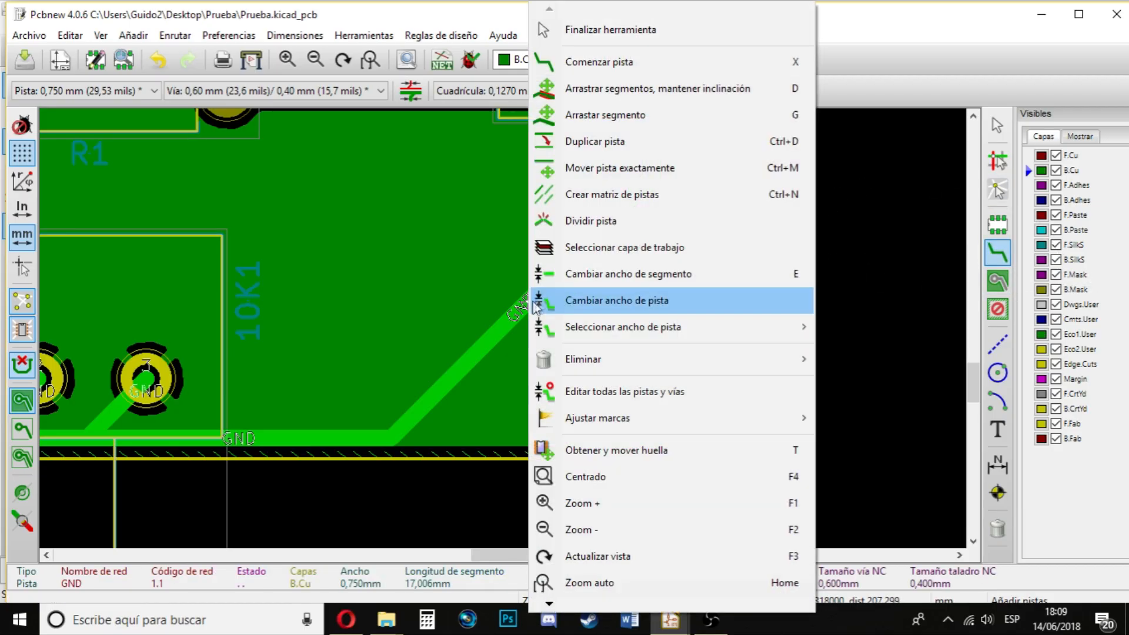
mouse_move(725, 358)
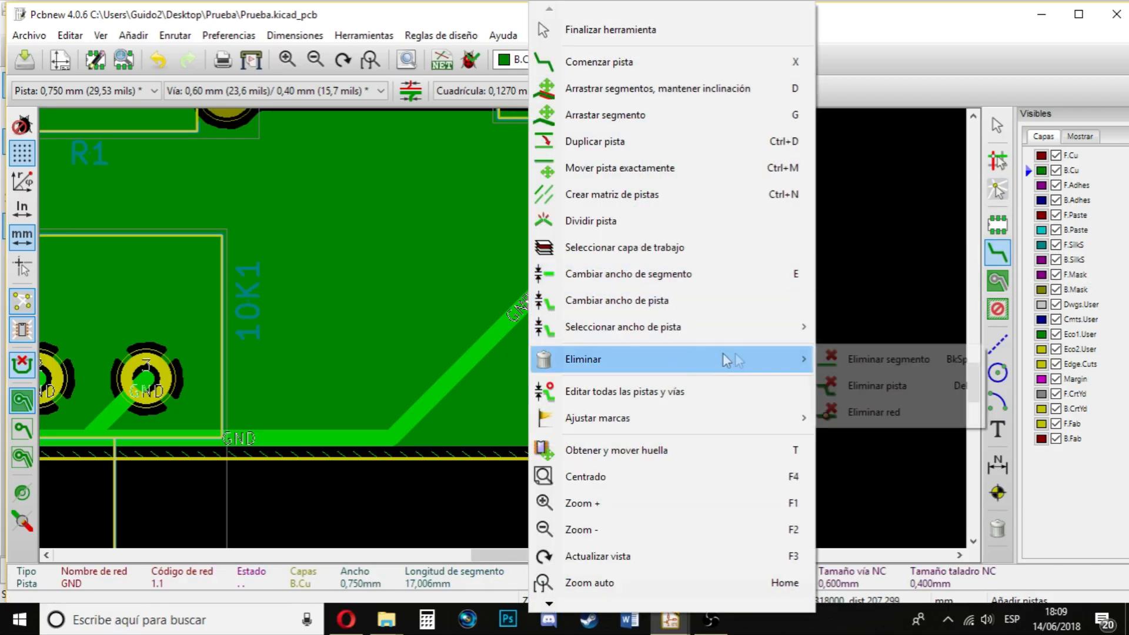
left_click(919, 417)
left_click(540, 350)
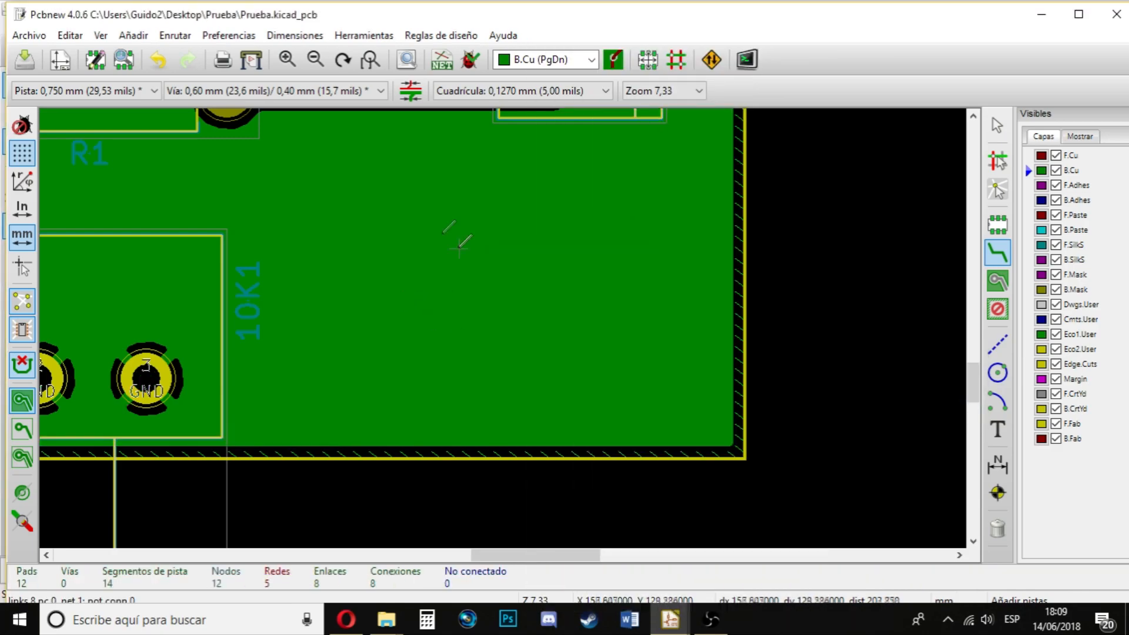
- Examine how the GND pads of J1, J2 and the potentiometer connect to the copper zone, up close and across the board
scroll(502, 326, "down", 5)
scroll(502, 326, "up", 5)
scroll(502, 326, "down", 2)
scroll(503, 327, "up", 4)
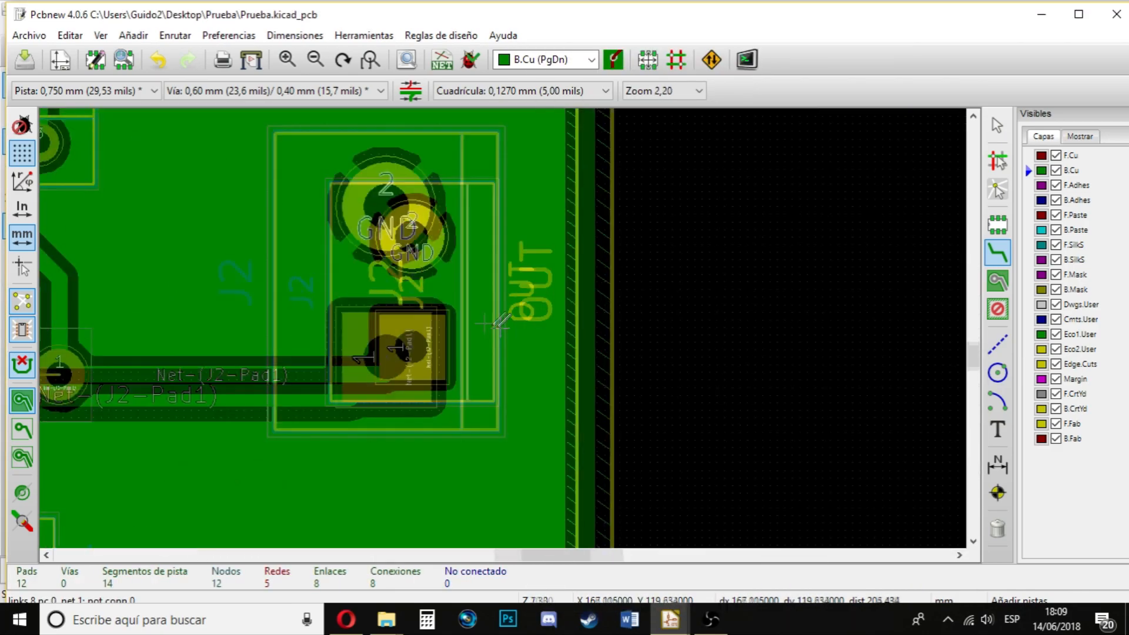
scroll(503, 327, "down", 4)
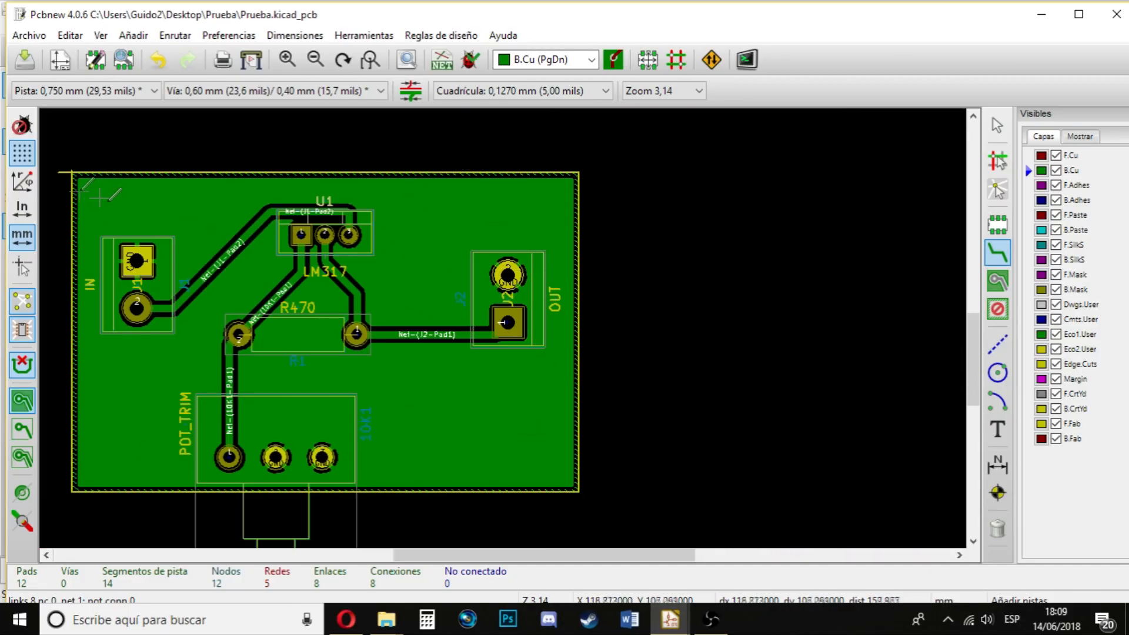
scroll(503, 322, "up", 3)
scroll(504, 323, "down", 4)
scroll(504, 322, "up", 2)
scroll(488, 329, "down", 2)
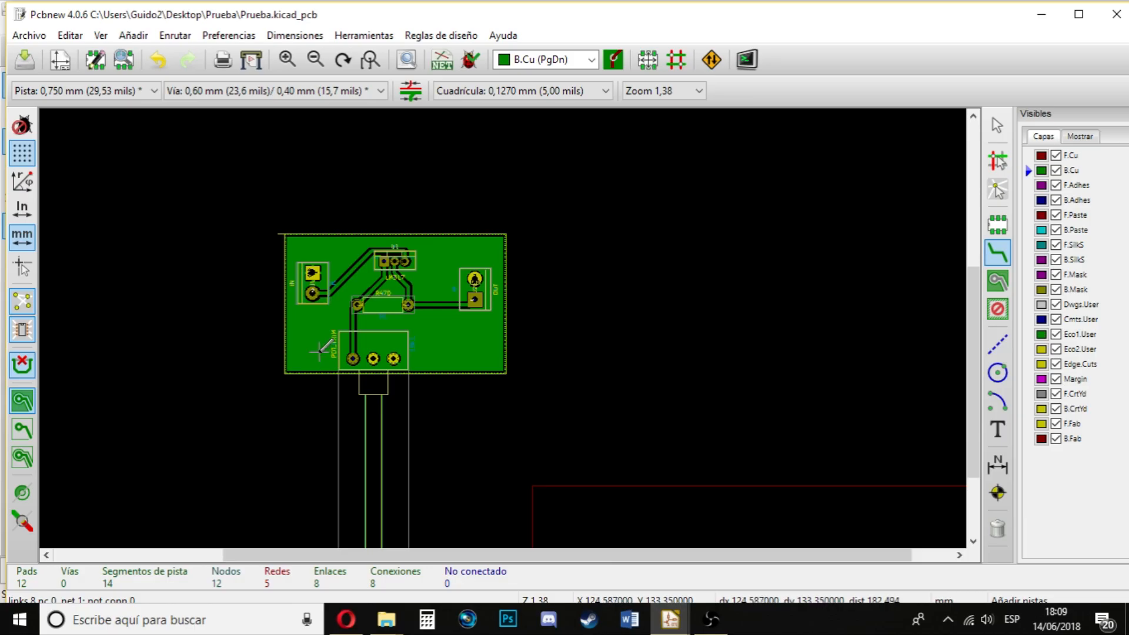
scroll(504, 322, "up", 3)
scroll(504, 322, "down", 3)
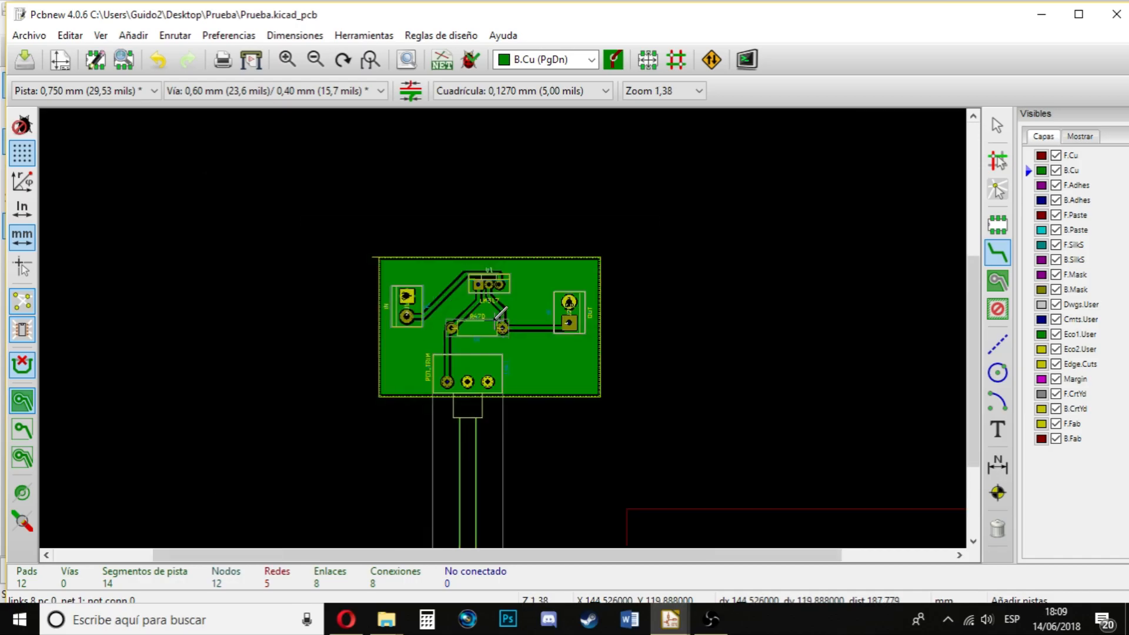
scroll(507, 320, "up", 2)
scroll(512, 318, "up", 2)
scroll(512, 319, "down", 5)
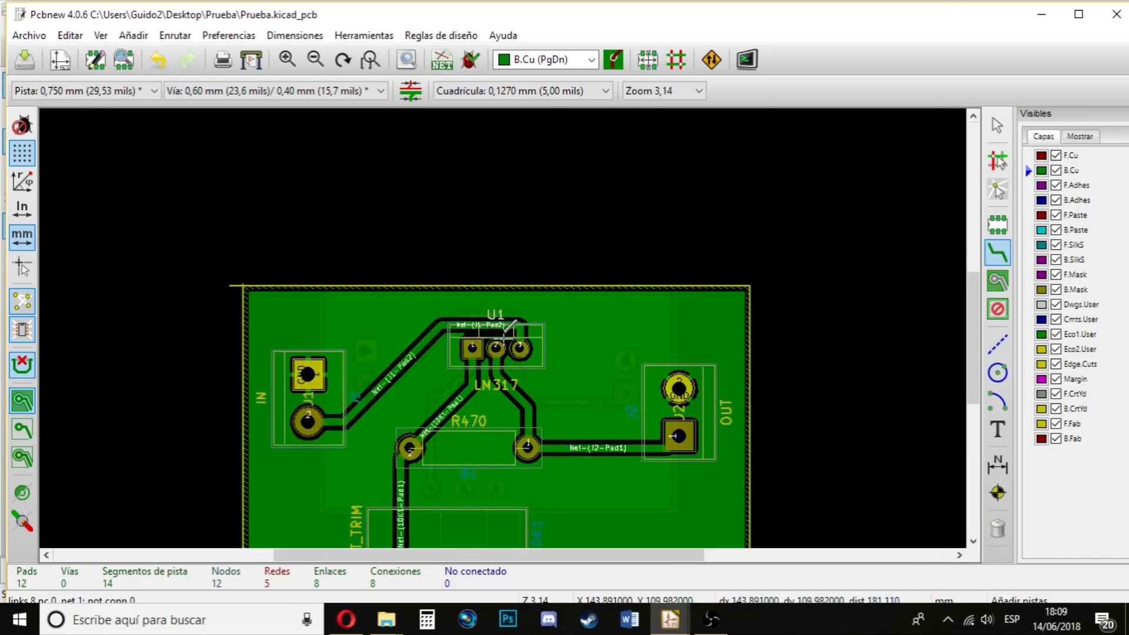
scroll(508, 321, "up", 5)
scroll(567, 308, "down", 4)
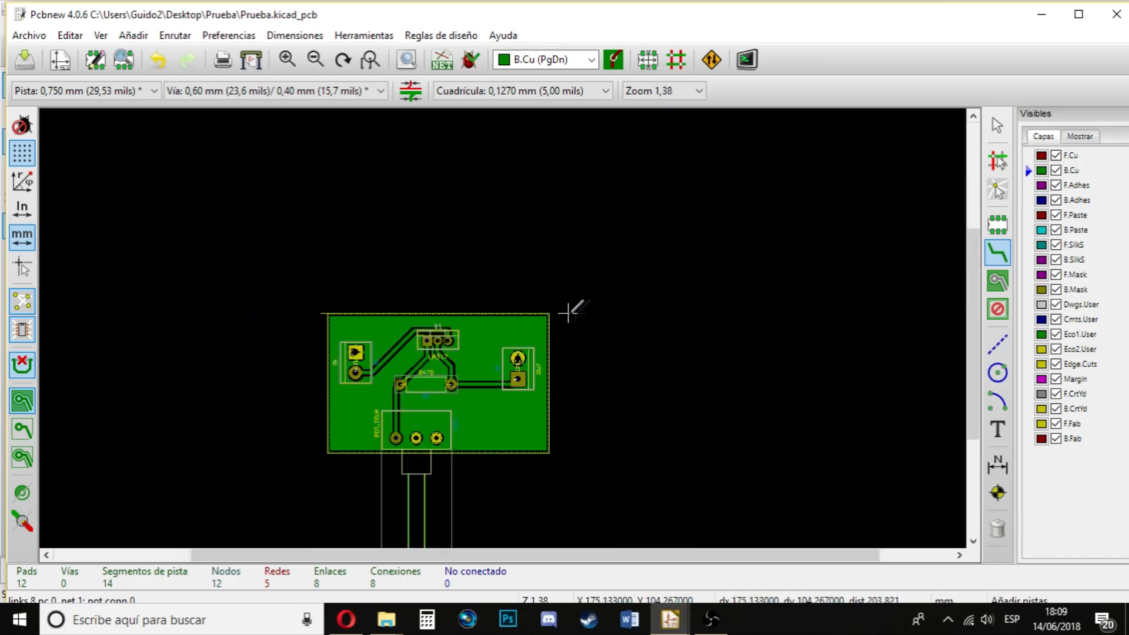
scroll(545, 334, "up", 3)
scroll(504, 323, "down", 4)
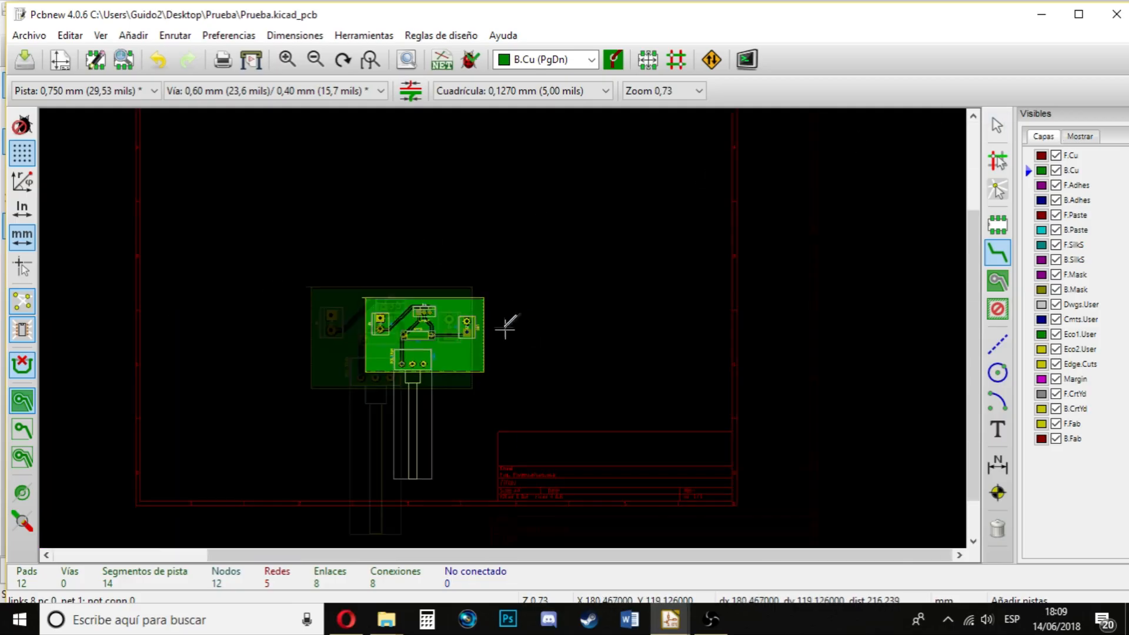
scroll(504, 323, "up", 3)
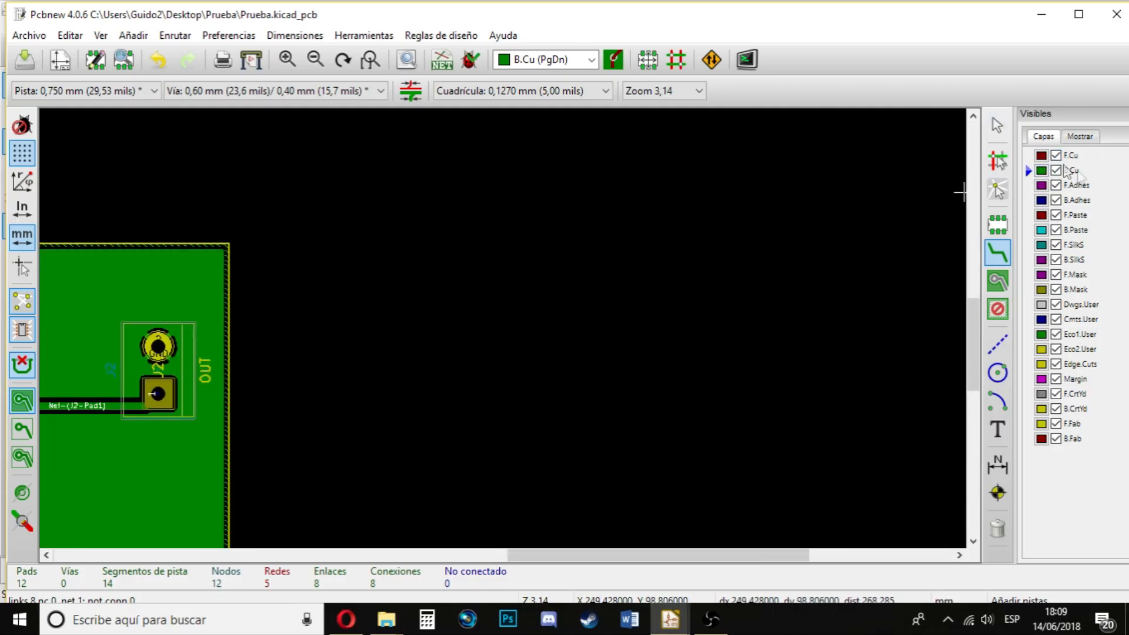
- Delete the B.Cu track between R1's pad 1 and J2's pad 1 and route that connection on the F.Cu layer
left_click(1037, 156)
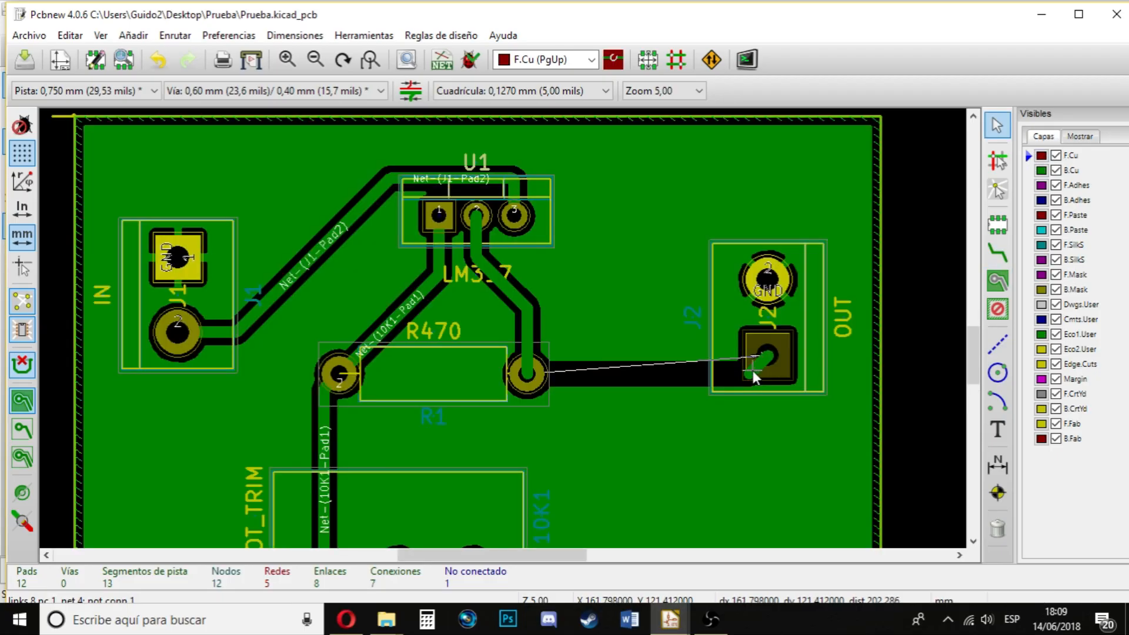
key("Delete")
left_click(812, 462)
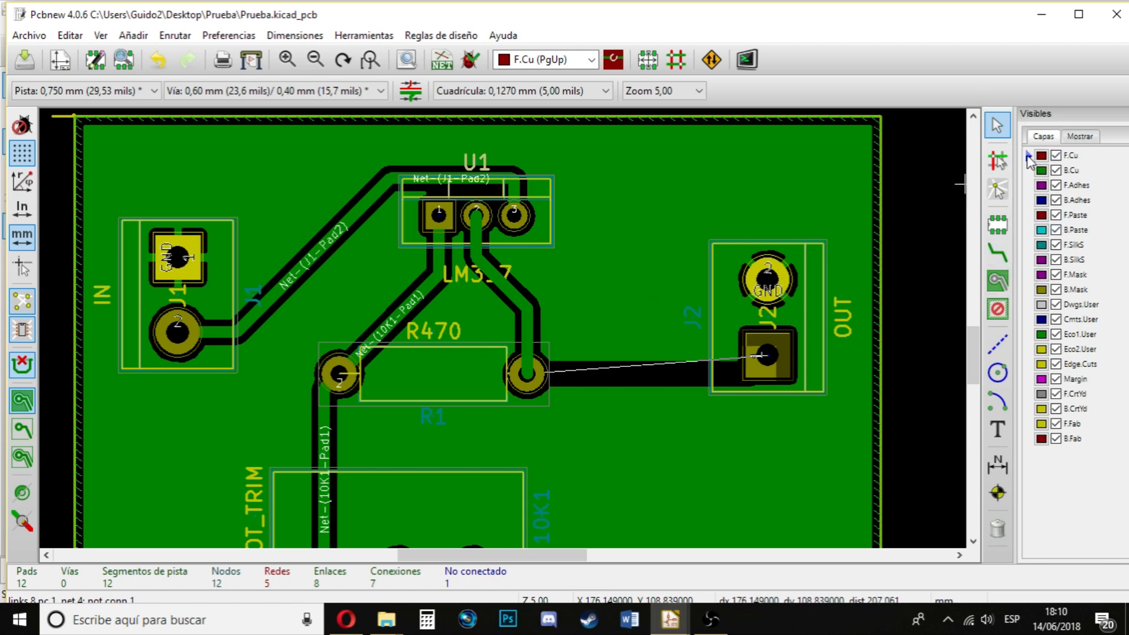
left_click(990, 259)
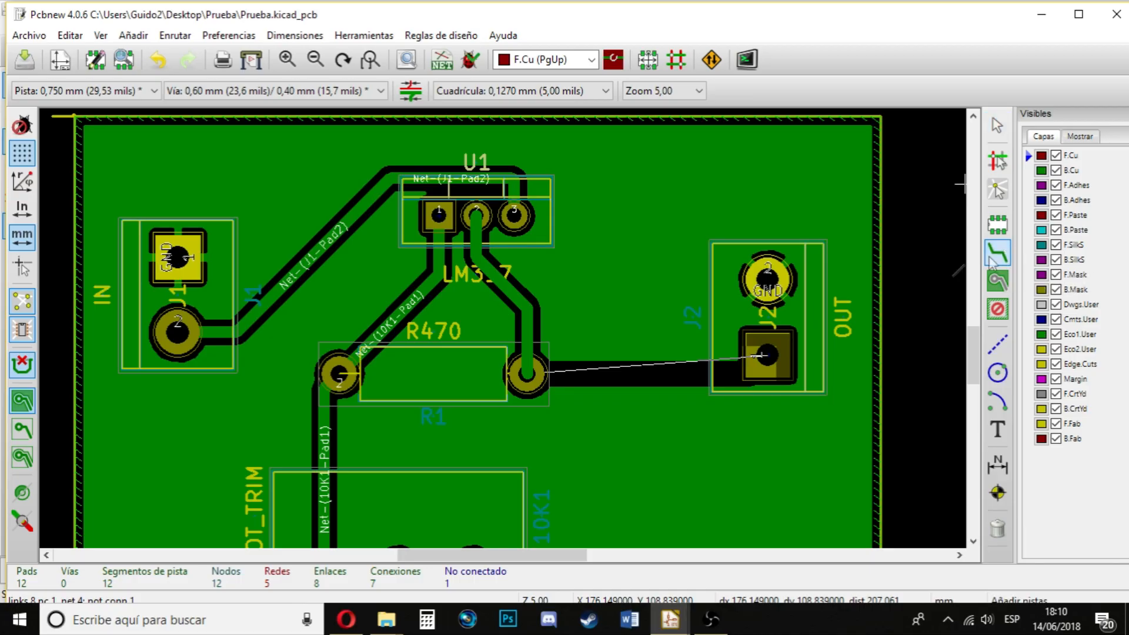
left_click(527, 373)
double_click(767, 355)
- Examine the front-copper track between R1 and J2 up close and against the whole board
scroll(734, 354, "down", 4)
scroll(482, 321, "up", 7)
scroll(503, 324, "down", 7)
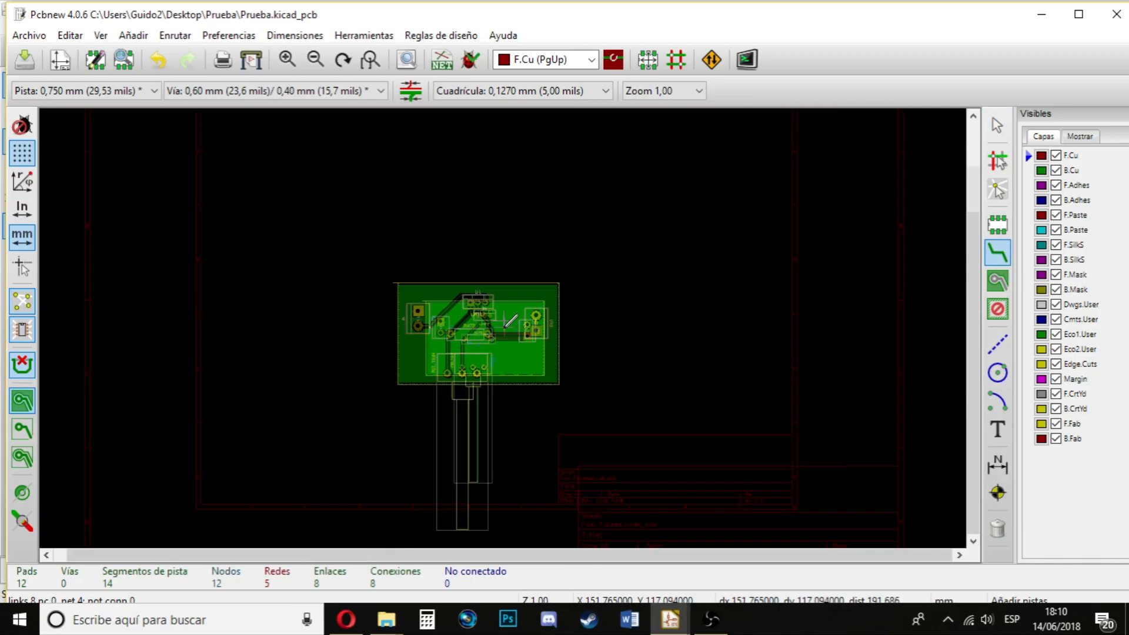
scroll(510, 320, "up", 7)
scroll(504, 326, "down", 6)
scroll(503, 325, "up", 4)
scroll(504, 325, "down", 4)
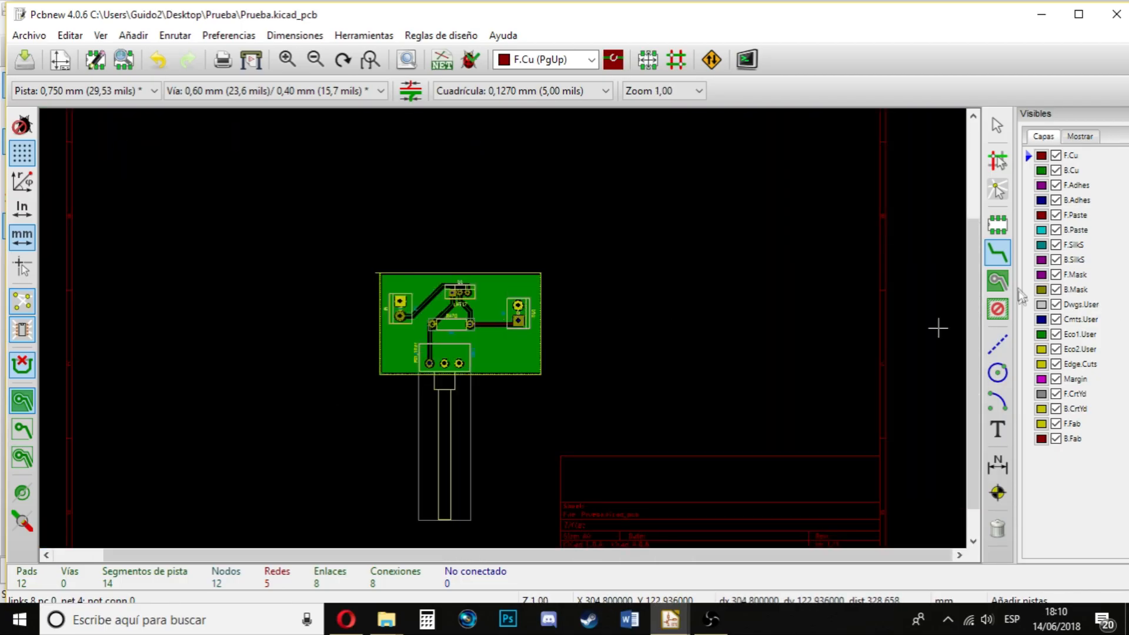
scroll(517, 343, "up", 5)
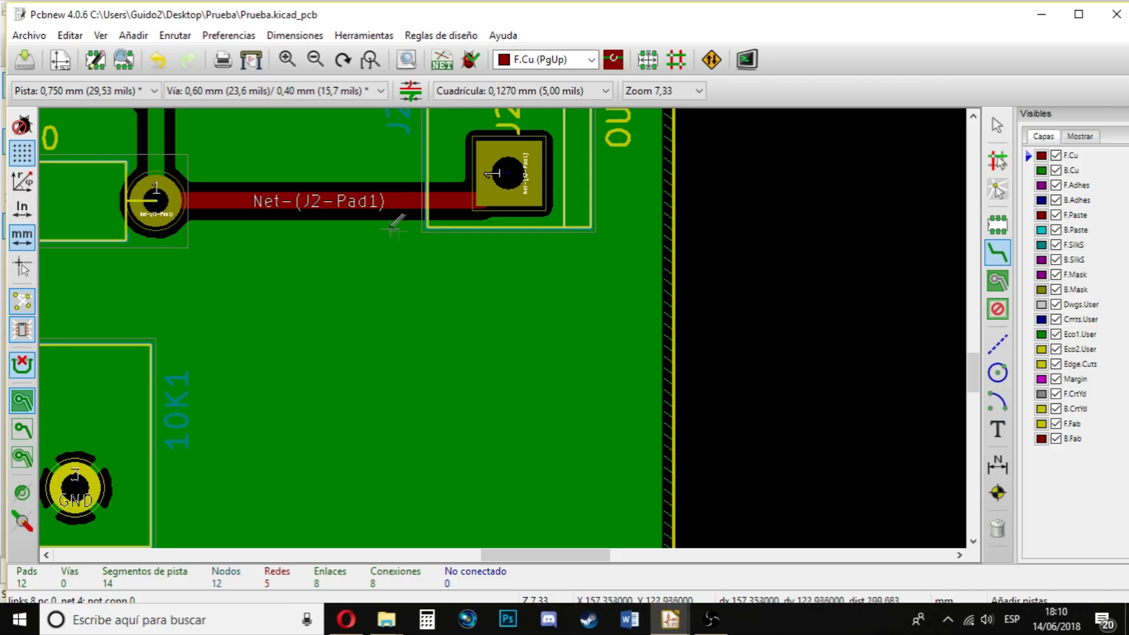
scroll(403, 229, "down", 1)
left_click(1011, 286)
left_click(556, 409)
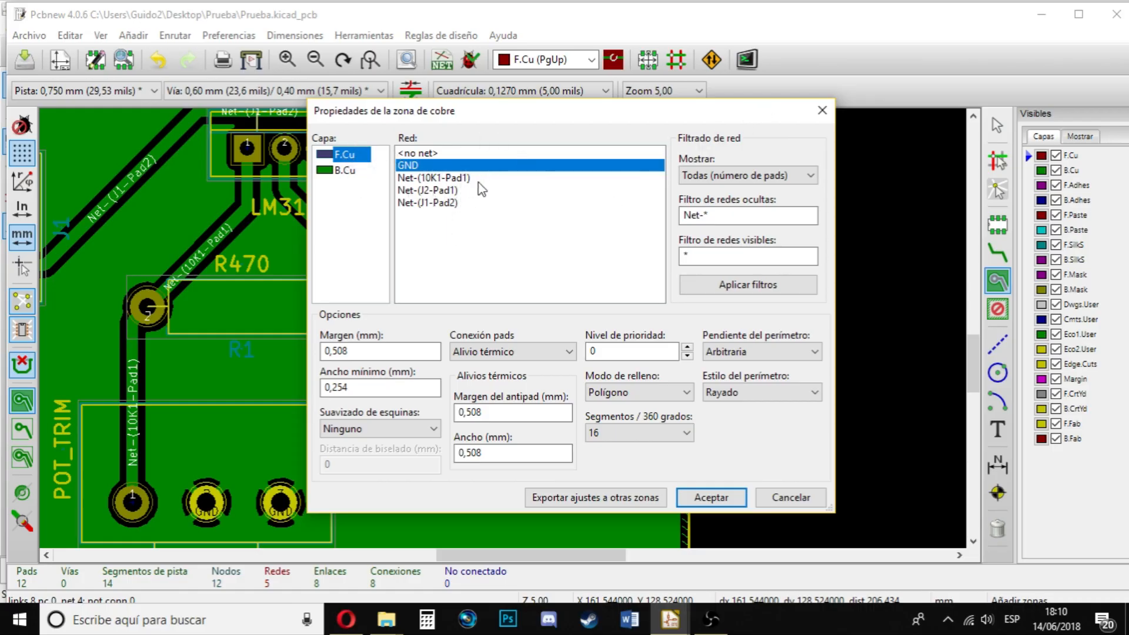
left_click(824, 112)
- Examine the copper zone around the R1-to-J2 connection and between U1 and J2, close up and in the full board view
scroll(524, 340, "down", 4)
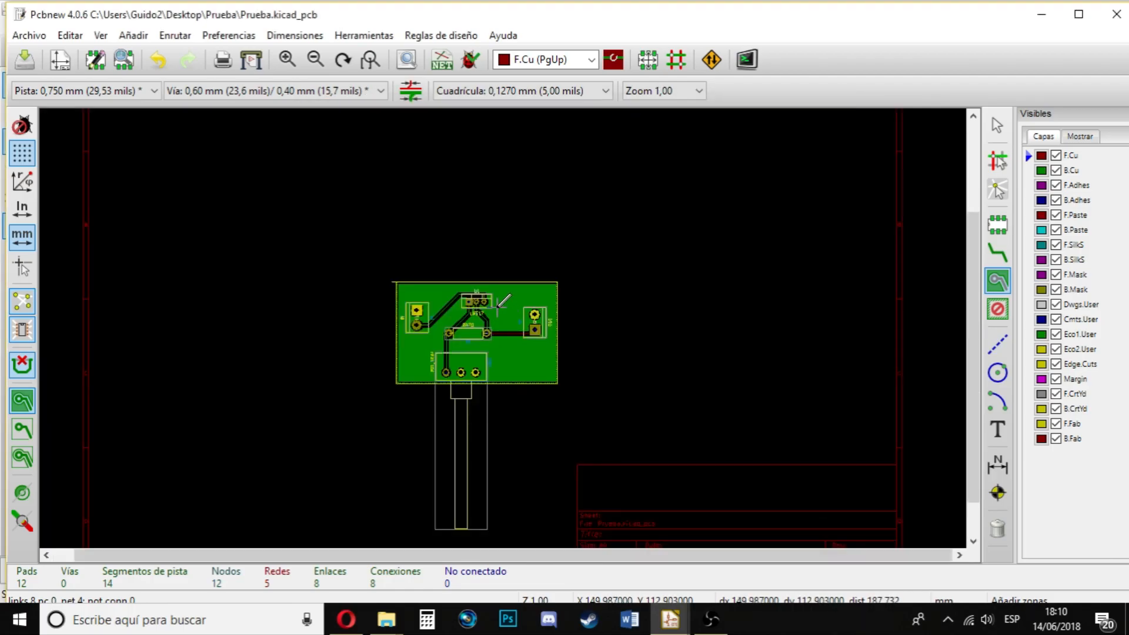
scroll(500, 302, "up", 8)
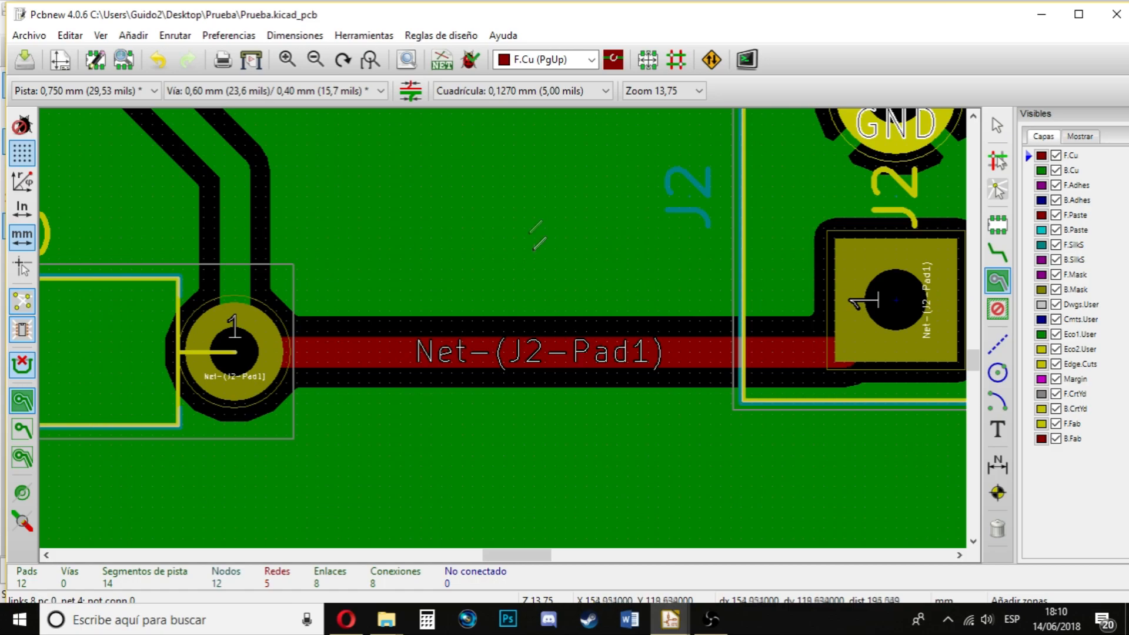
scroll(600, 336, "down", 3)
scroll(504, 319, "up", 1)
scroll(504, 319, "down", 1)
scroll(502, 325, "up", 5)
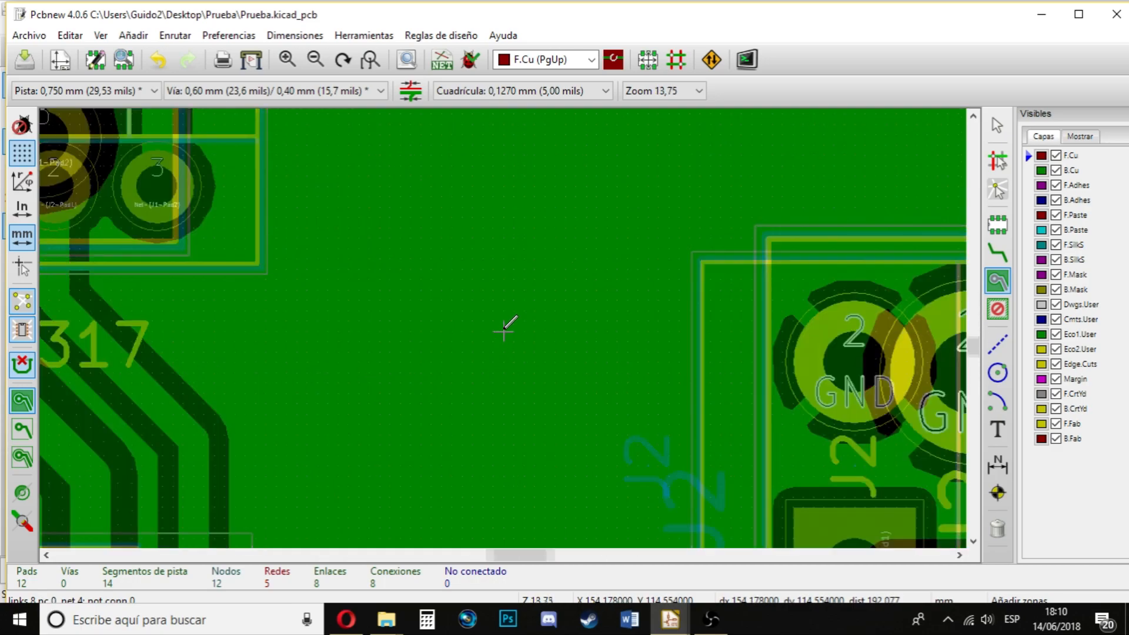
scroll(497, 335, "down", 3)
scroll(497, 360, "down", 2)
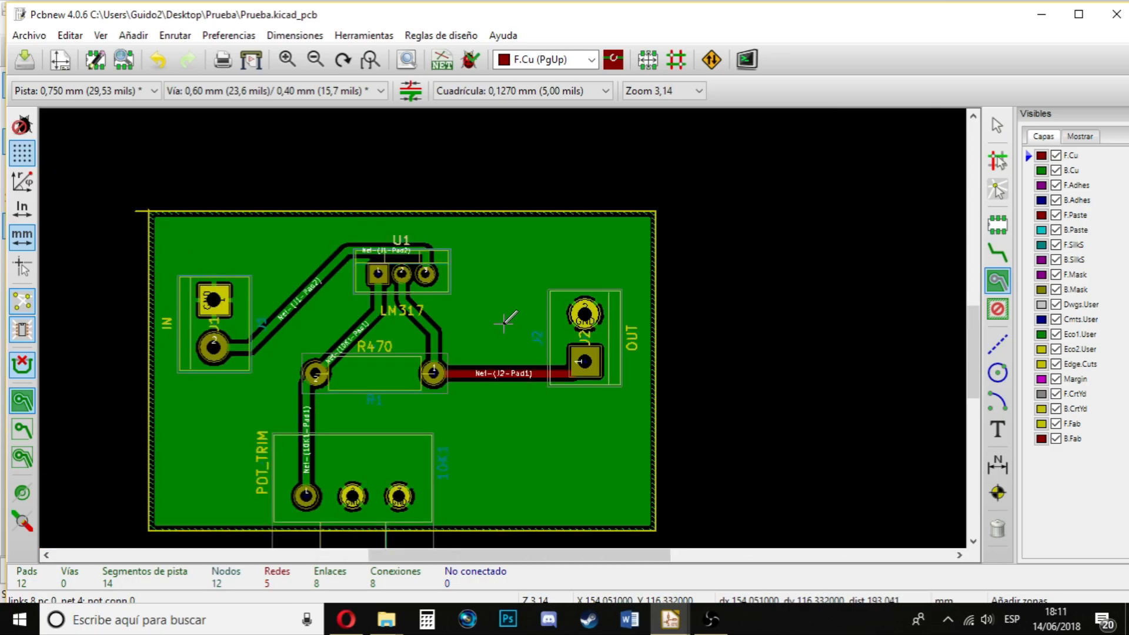
scroll(505, 320, "up", 5)
scroll(504, 322, "down", 5)
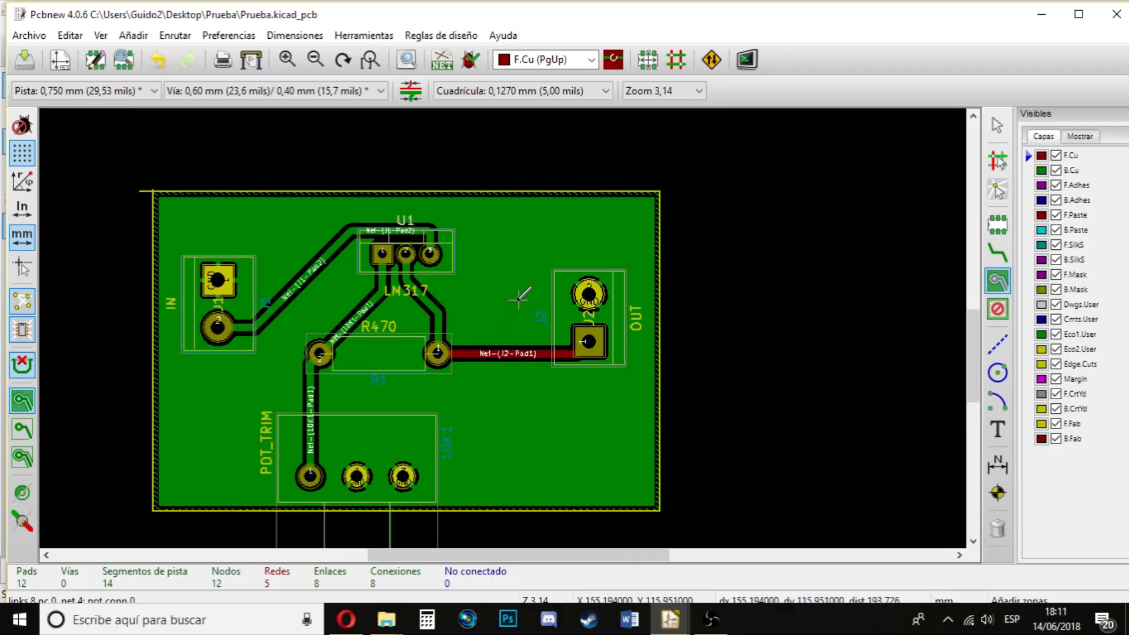
- Start an F.Cu track on the R1-to-J2 track, place a through via to B.Cu and leave a short diagonal B.Cu stub from it
scroll(518, 298, "up", 4)
key("x")
key("Page_Down")
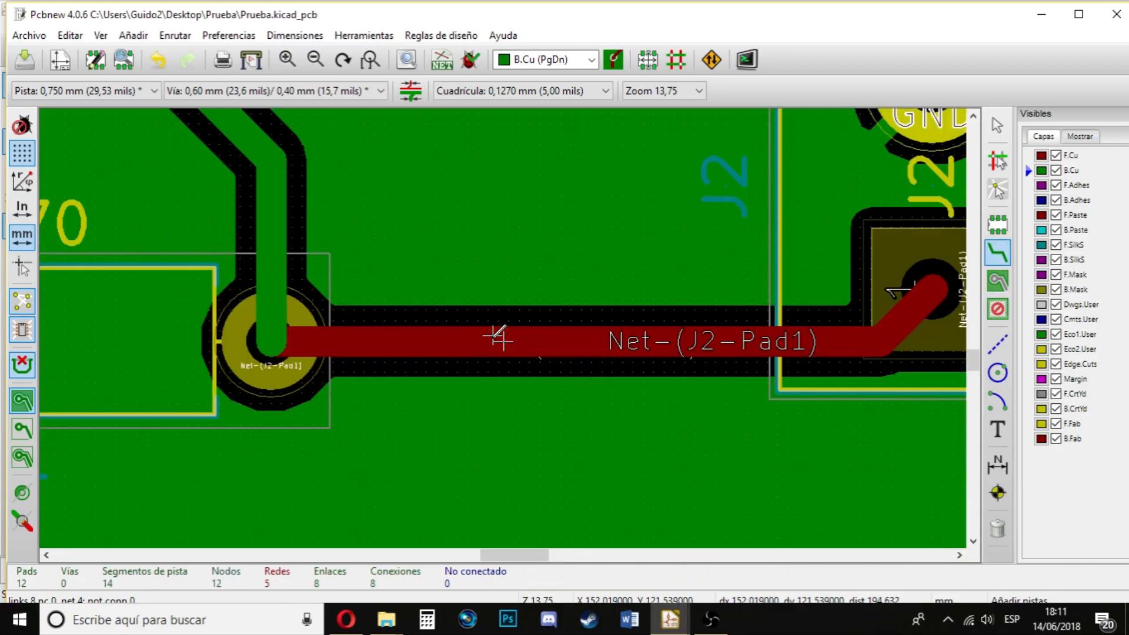
left_click(1029, 156)
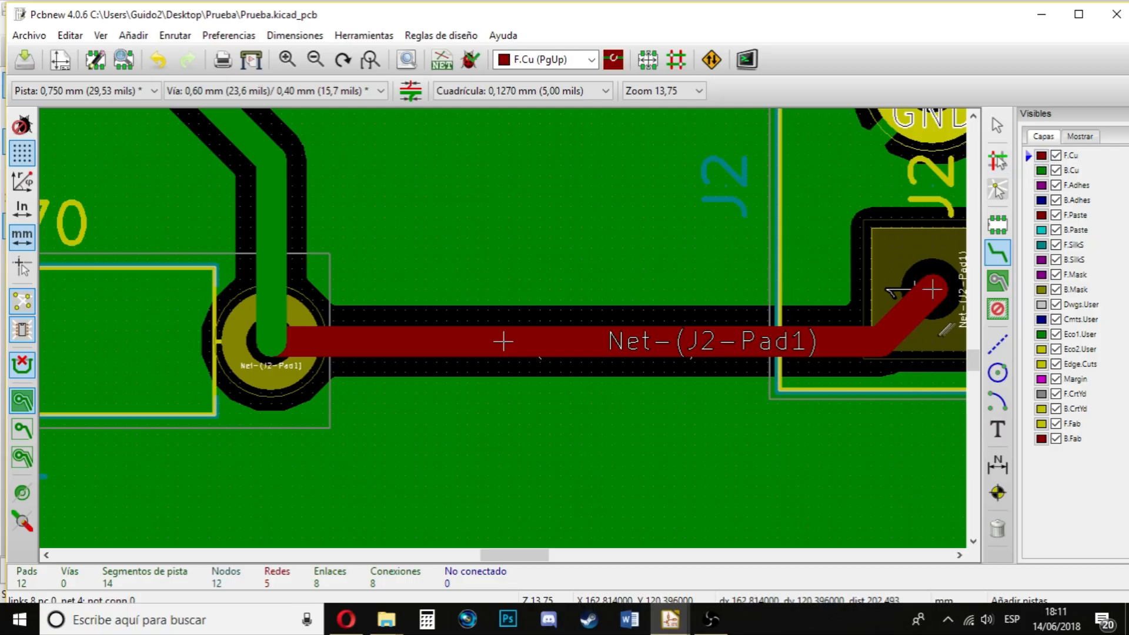
left_click(604, 340)
key("v")
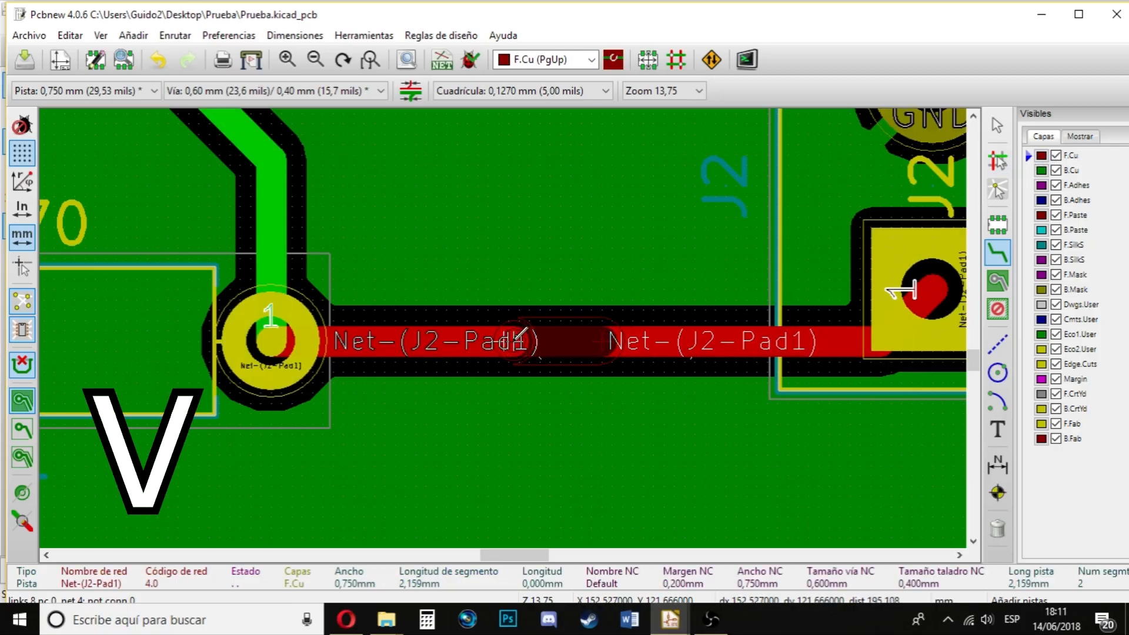
key("v")
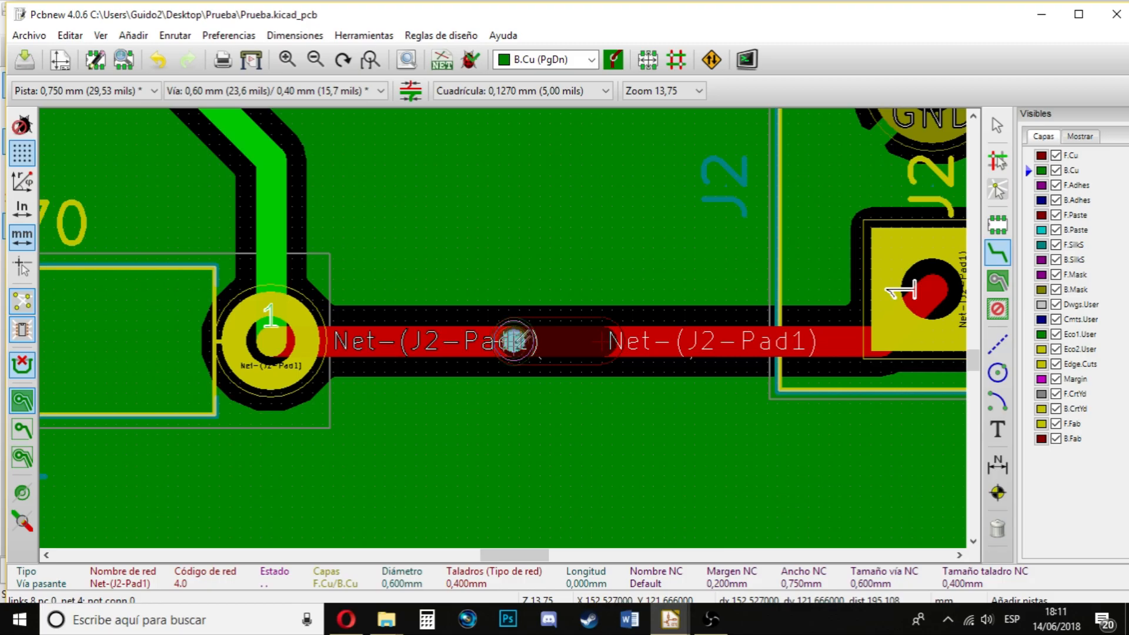
scroll(459, 485, "down", 6)
scroll(503, 320, "up", 7)
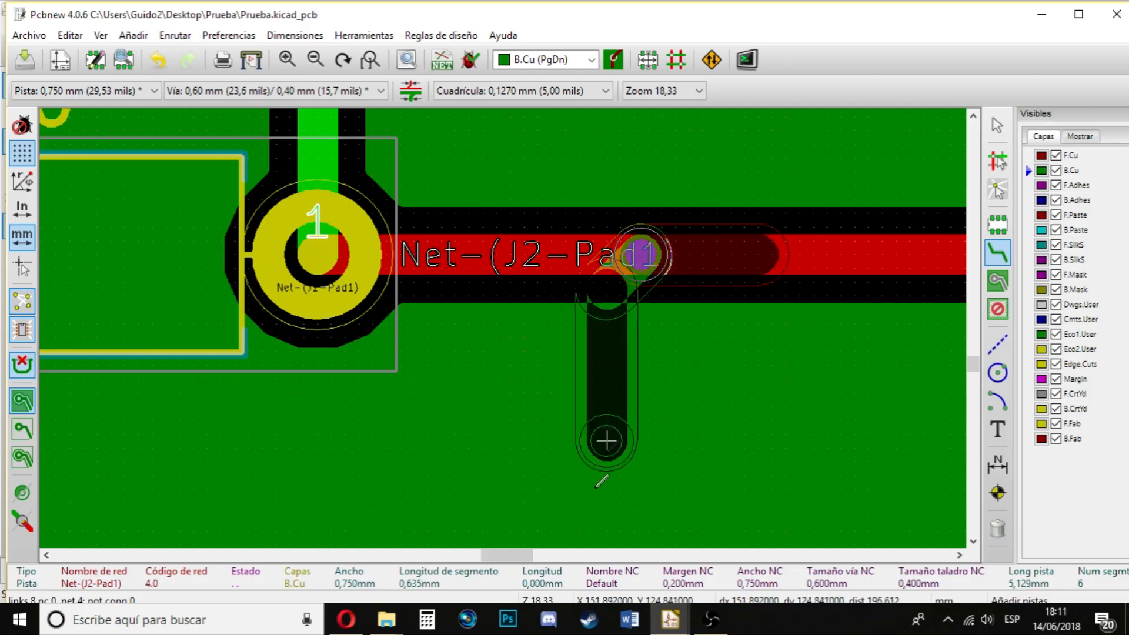
scroll(641, 201, "down", 1)
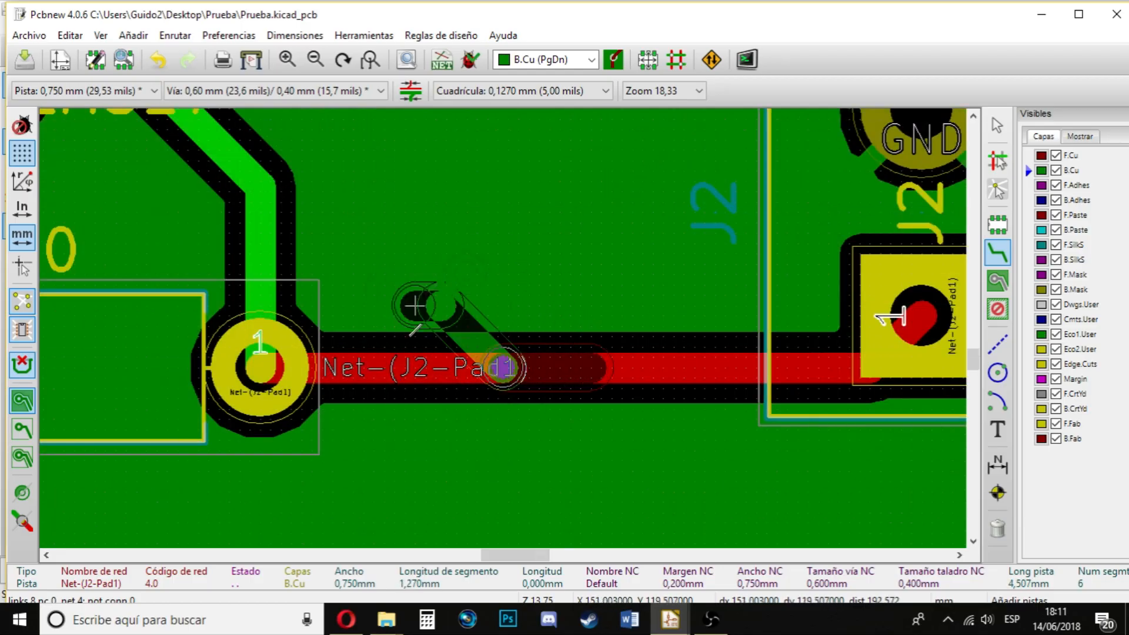
key("Escape")
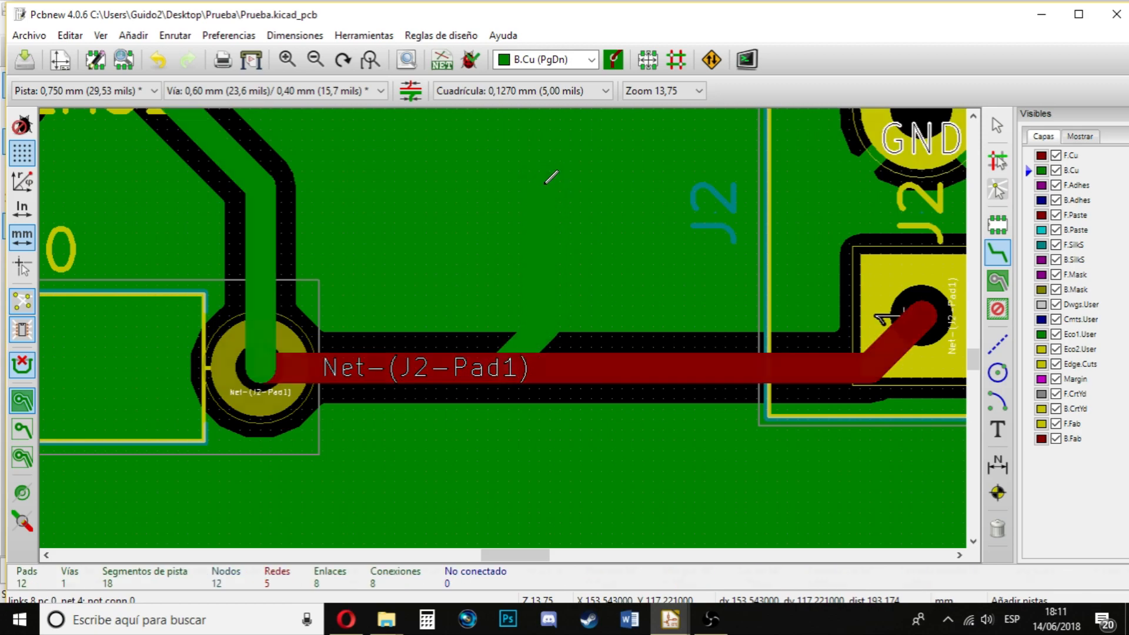
- Examine the via and its stub on the R1-to-J2 track against the whole board, and look briefly at the schematic
scroll(549, 353, "up", 2)
scroll(503, 330, "down", 5)
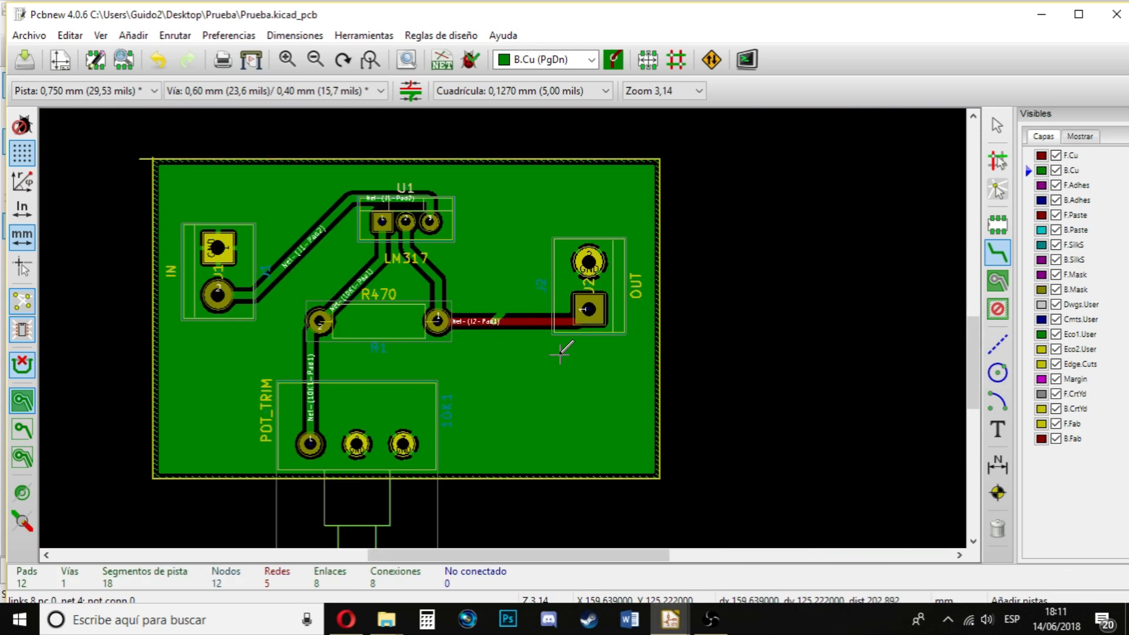
scroll(503, 330, "up", 2)
scroll(503, 327, "down", 2)
scroll(503, 329, "up", 4)
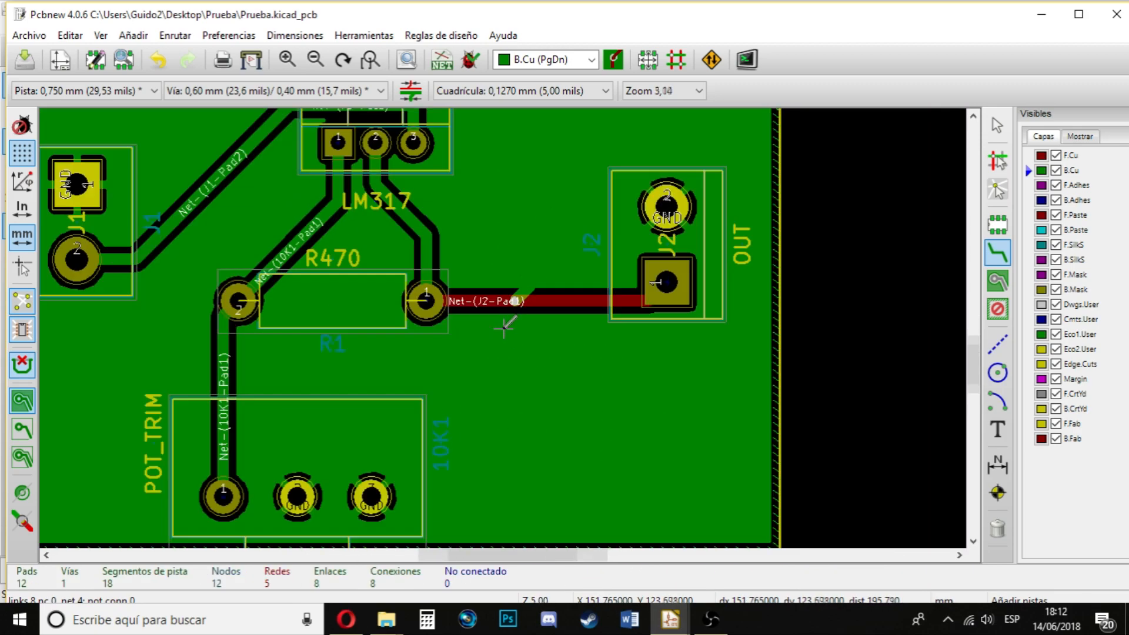
scroll(507, 325, "down", 4)
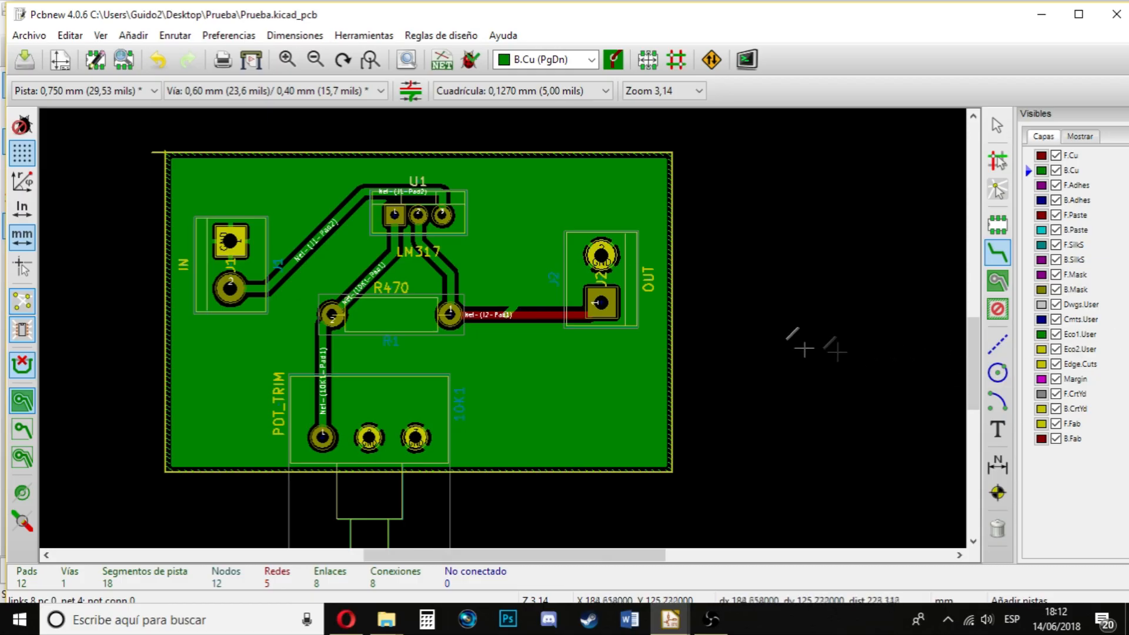
scroll(564, 268, "up", 3)
scroll(507, 330, "down", 2)
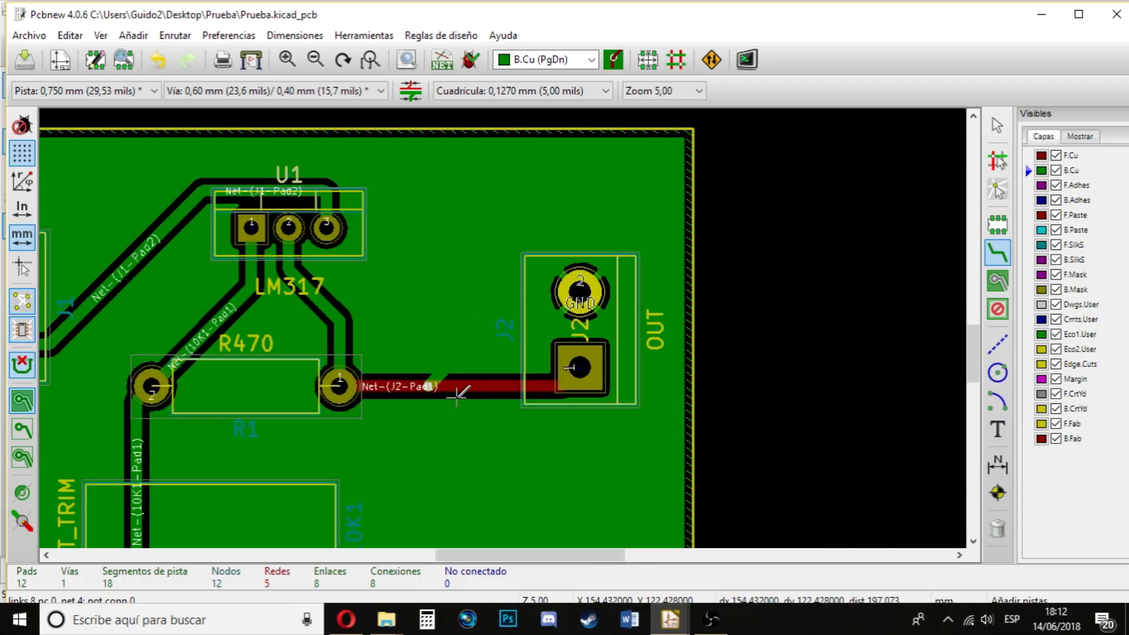
scroll(461, 393, "up", 1)
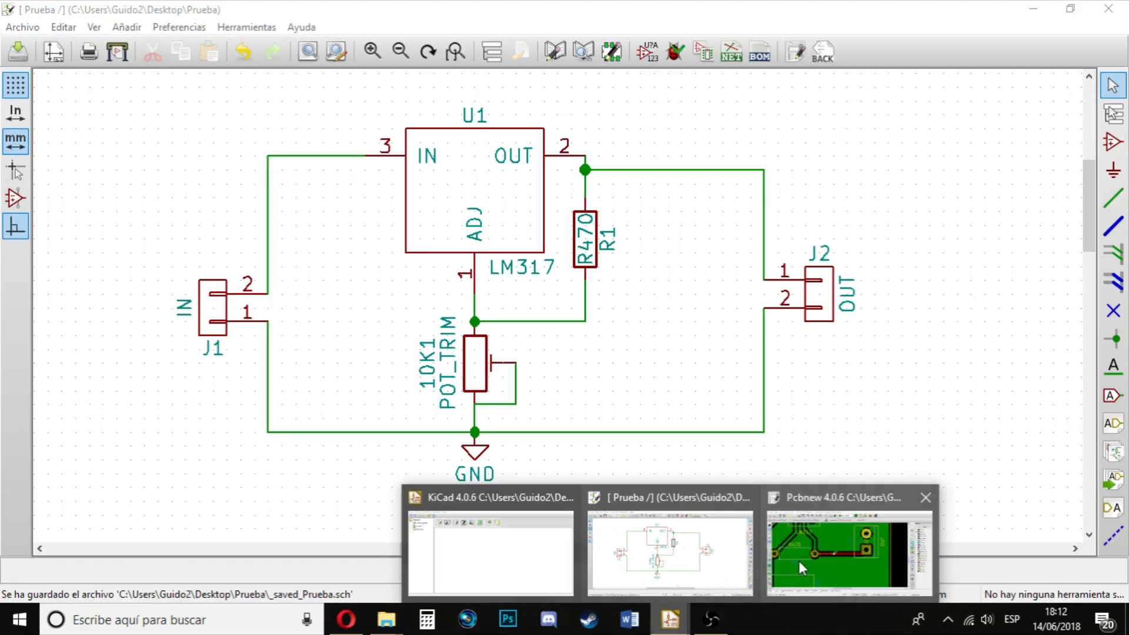
left_click(801, 568)
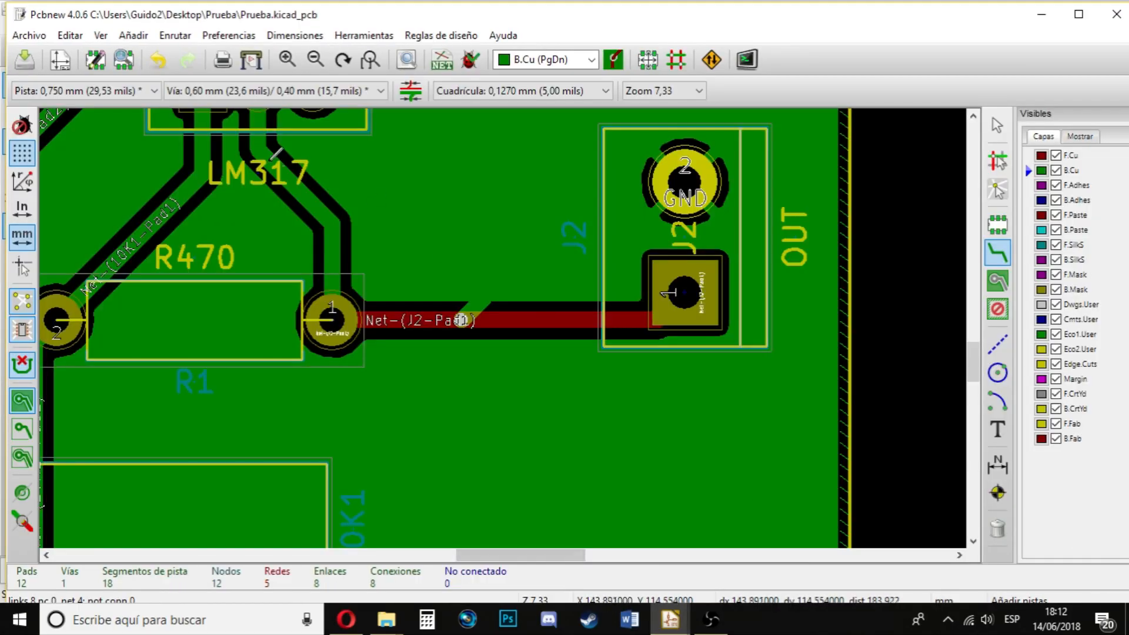
- Open the board's plot settings and set the plot format to PDF
left_click(29, 35)
left_click(158, 376)
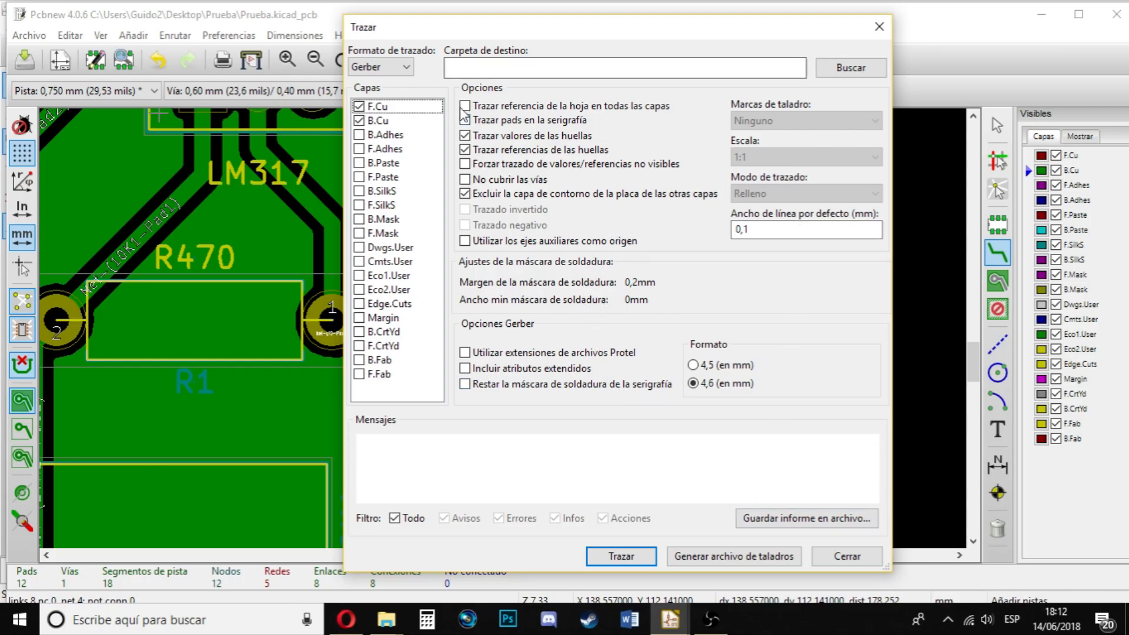
left_click(404, 67)
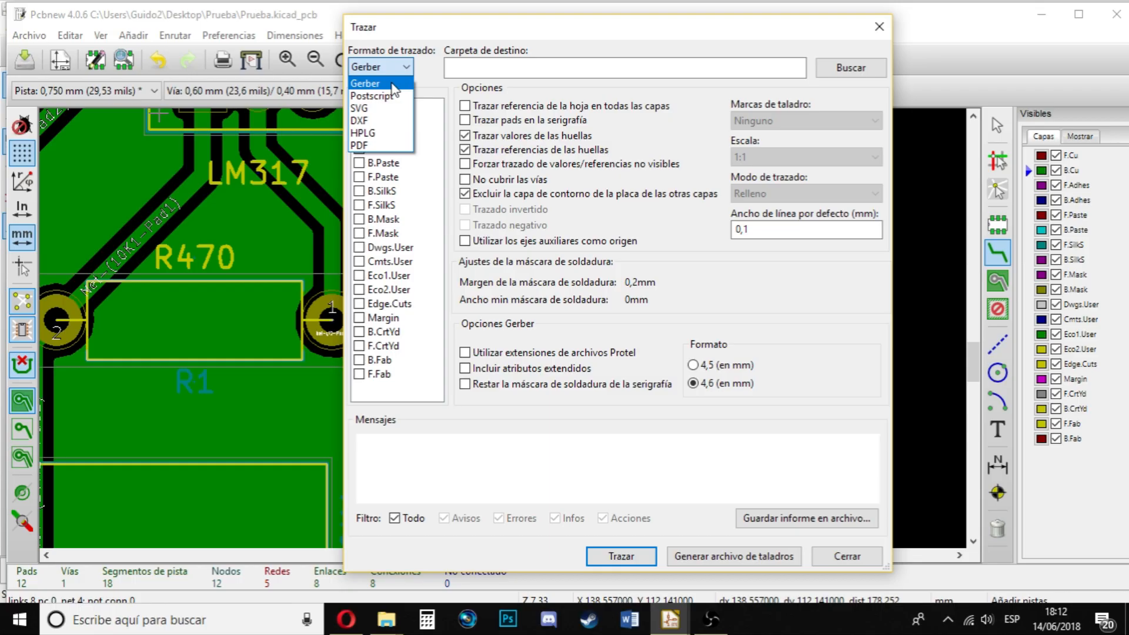
left_click(390, 67)
left_click(389, 64)
left_click(374, 146)
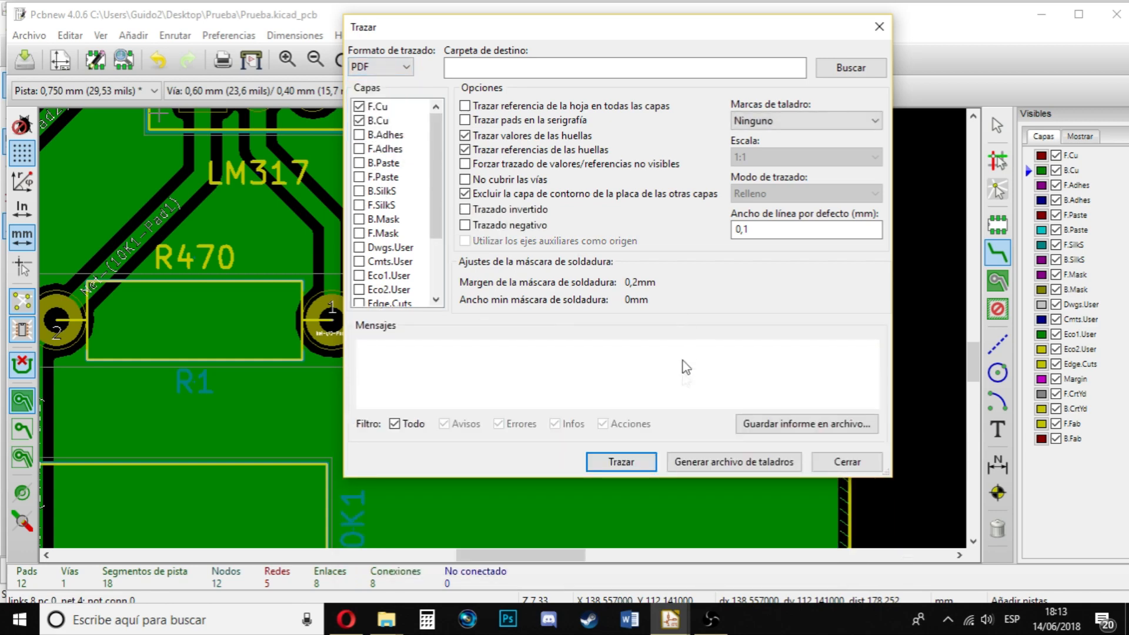
- Choose the Prueba folder as the output directory with a relative path and plot the F.Cu and B.Cu layers
left_click(853, 70)
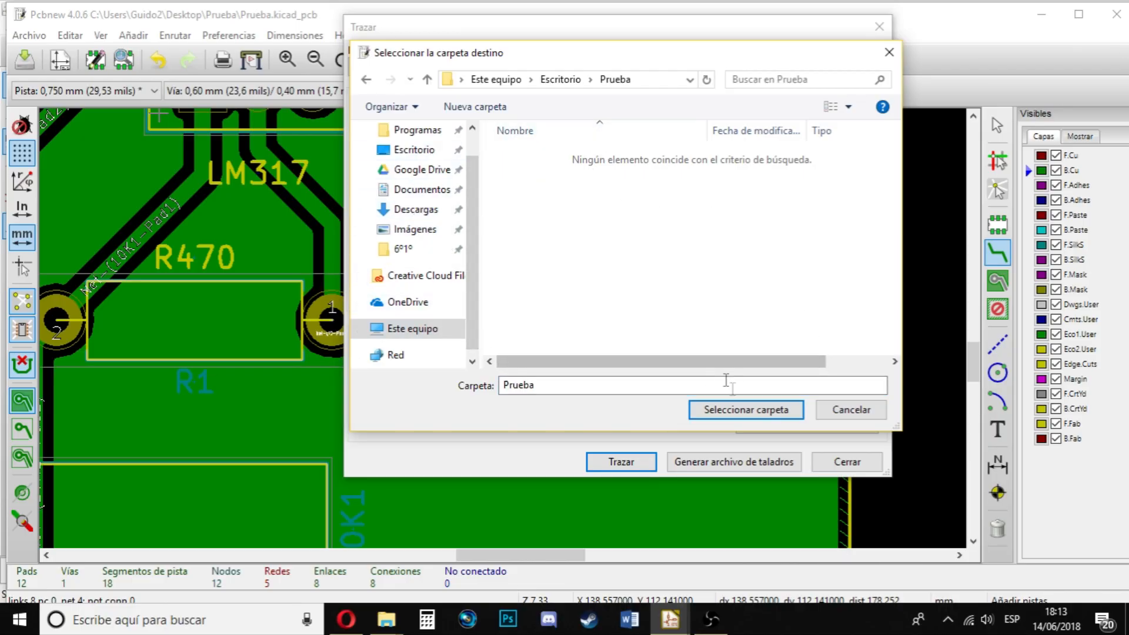
left_click(747, 410)
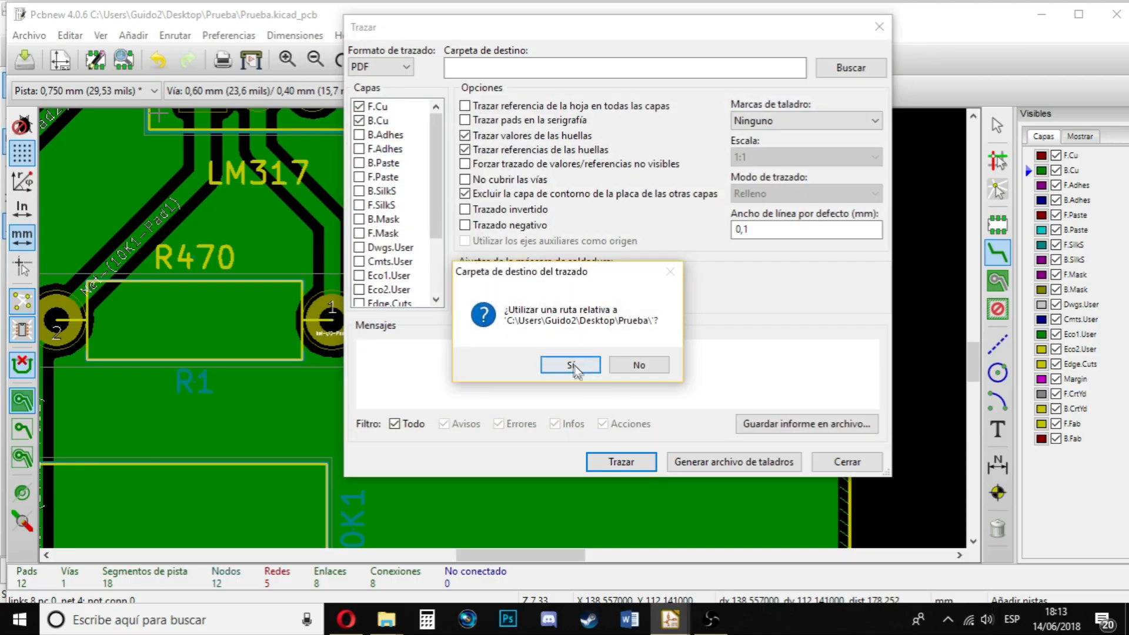
left_click(570, 367)
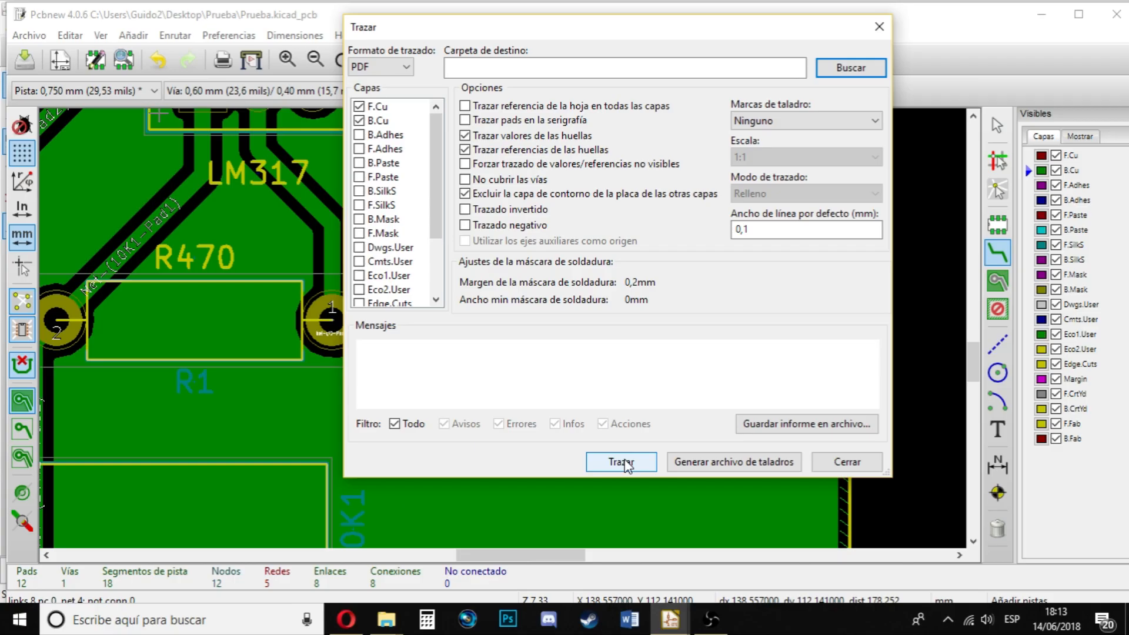
left_click(626, 463)
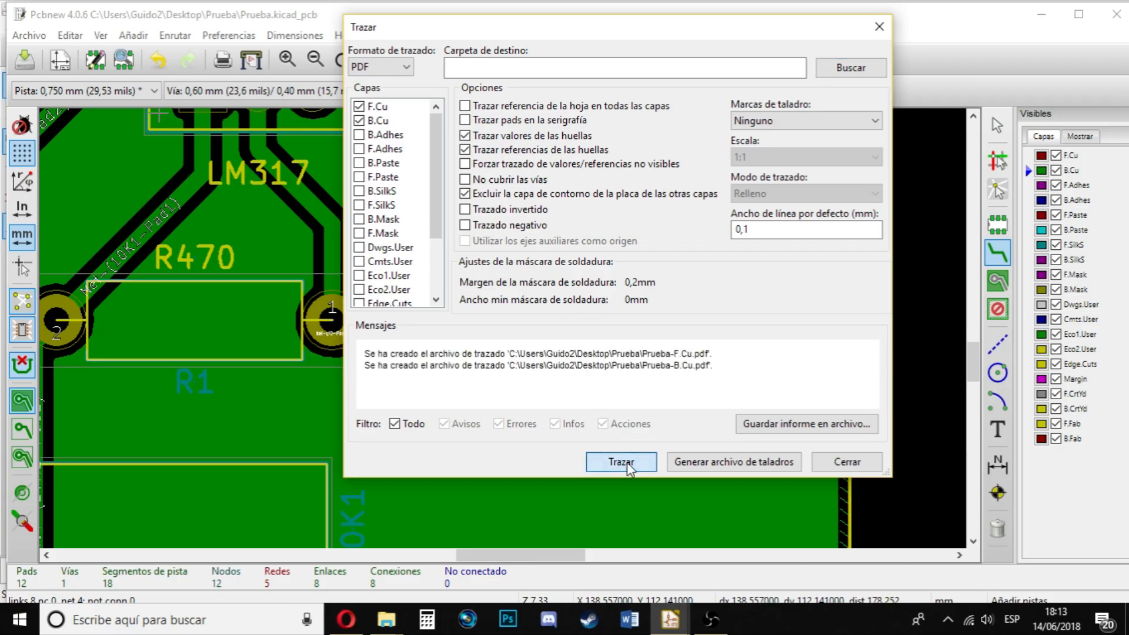
- Open Prueba-B.Cu.pdf and Prueba-F.Cu.pdf from the Prueba folder and examine the plotted copper, zooming in on the back layer
left_click(386, 618)
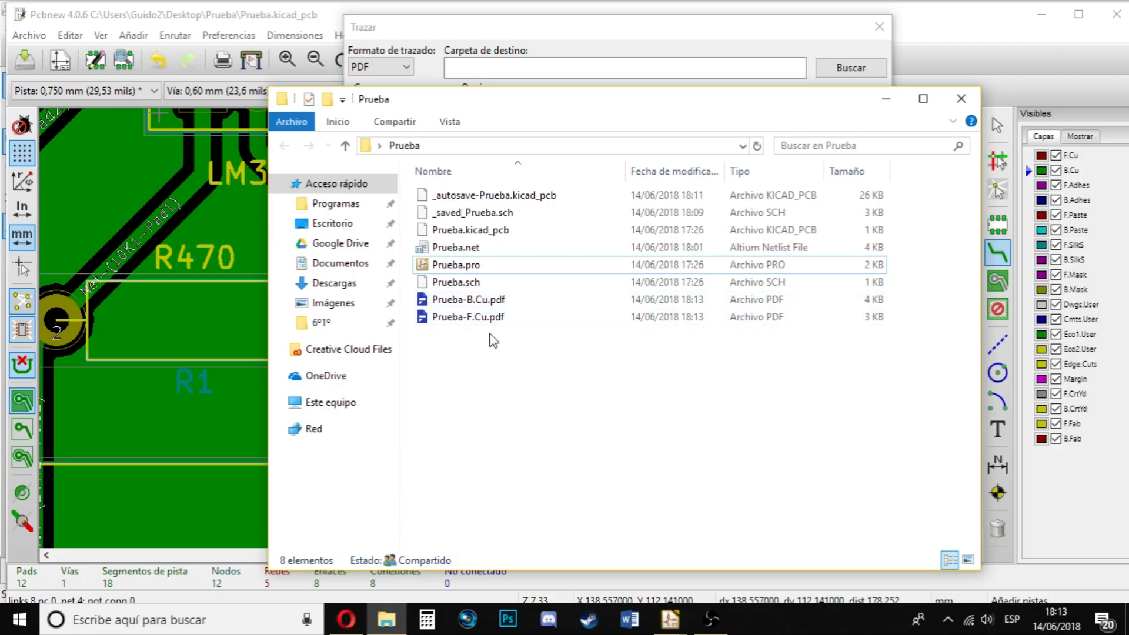
left_click(494, 305)
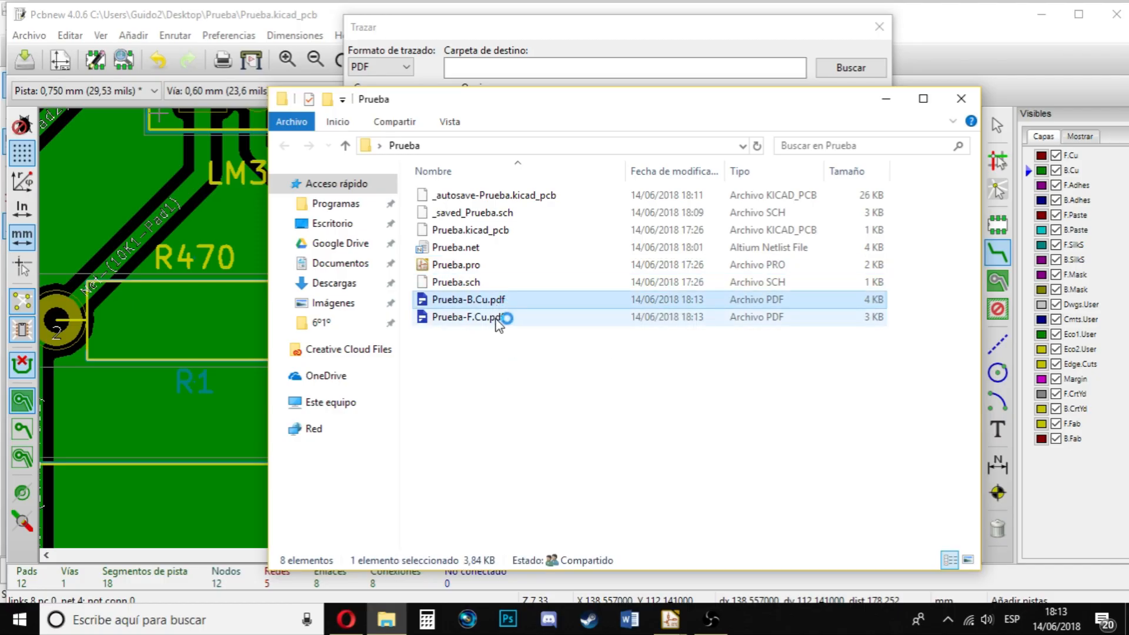
double_click(495, 318)
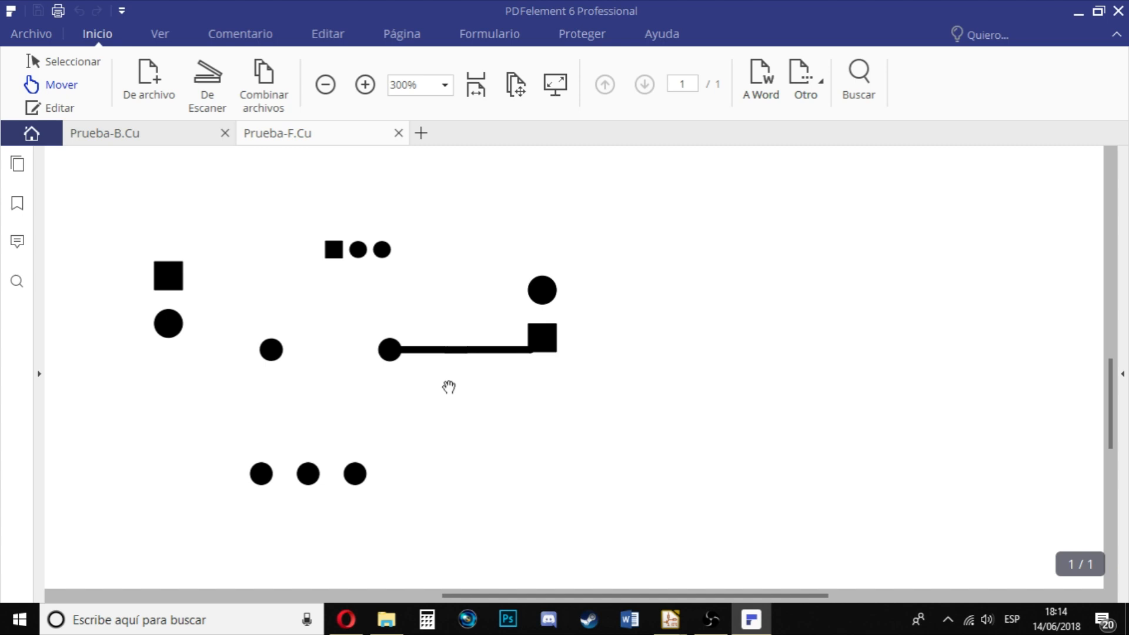
left_click(161, 141)
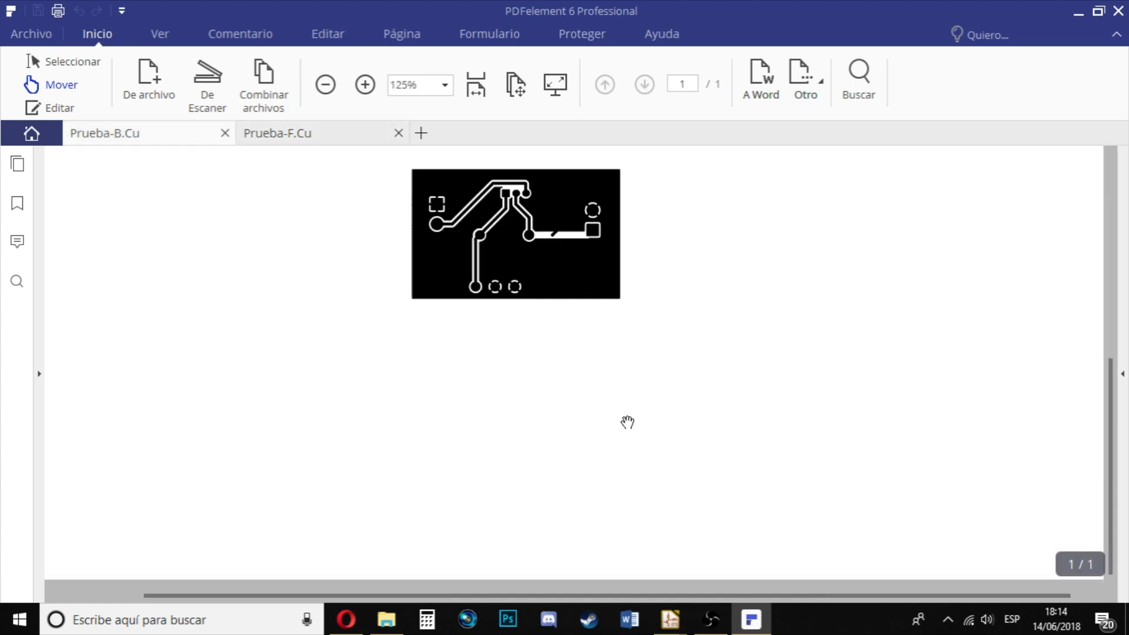
scroll(535, 340, "up", 5, "ctrl")
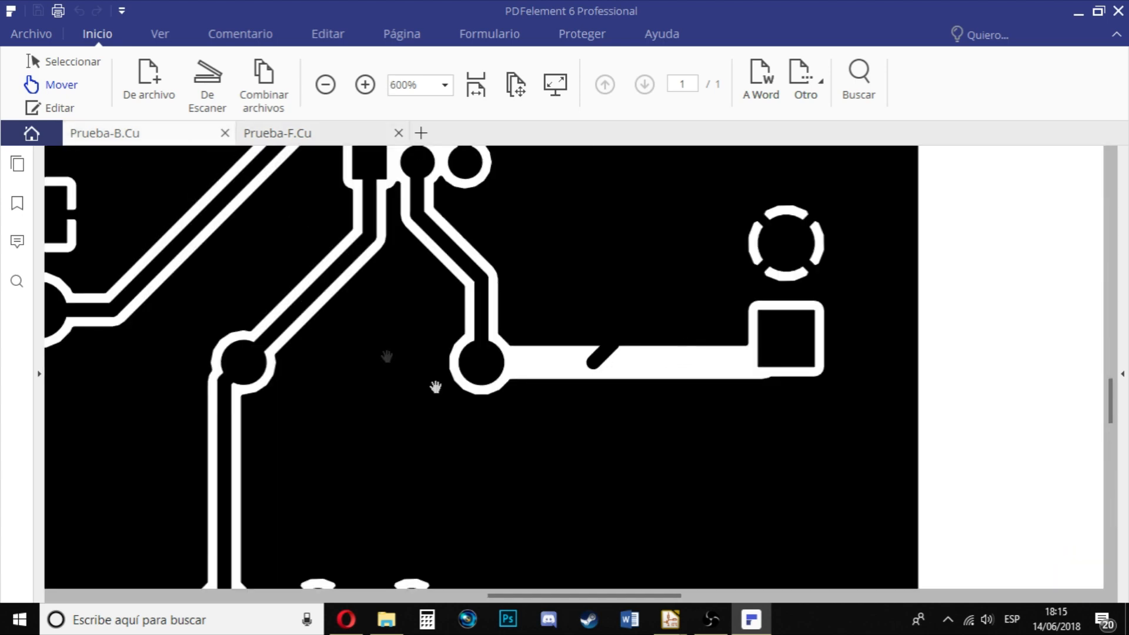
scroll(542, 319, "up", 3)
scroll(542, 320, "down", 5)
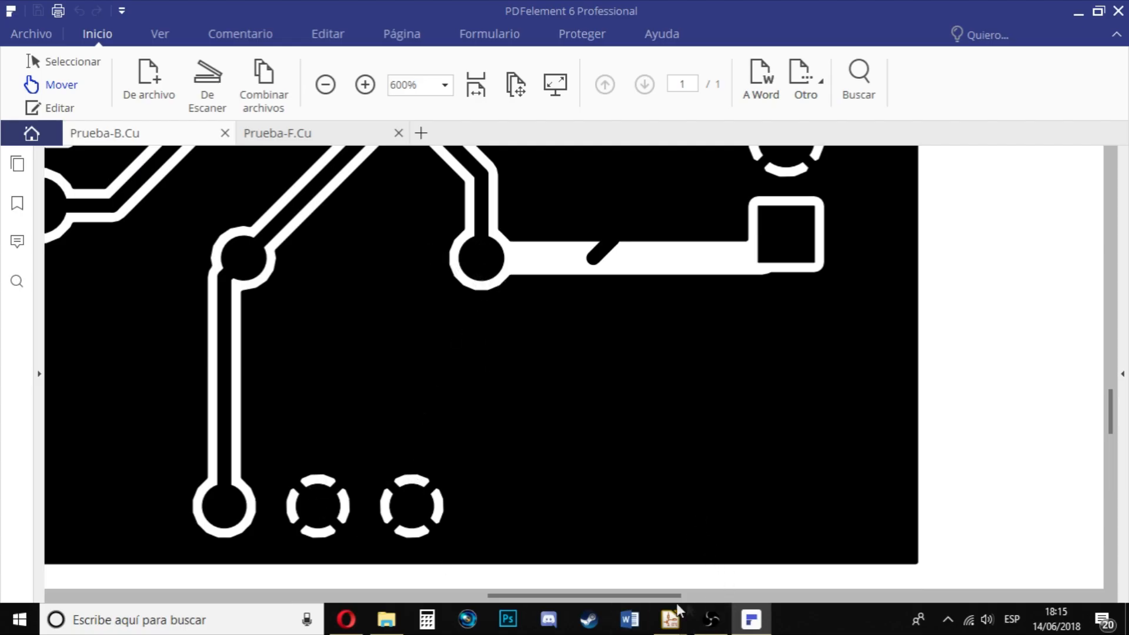
- Switch back to Pcbnew's plot settings and set the drill marks to Pequeño
mouse_move(670, 619)
left_click(791, 503)
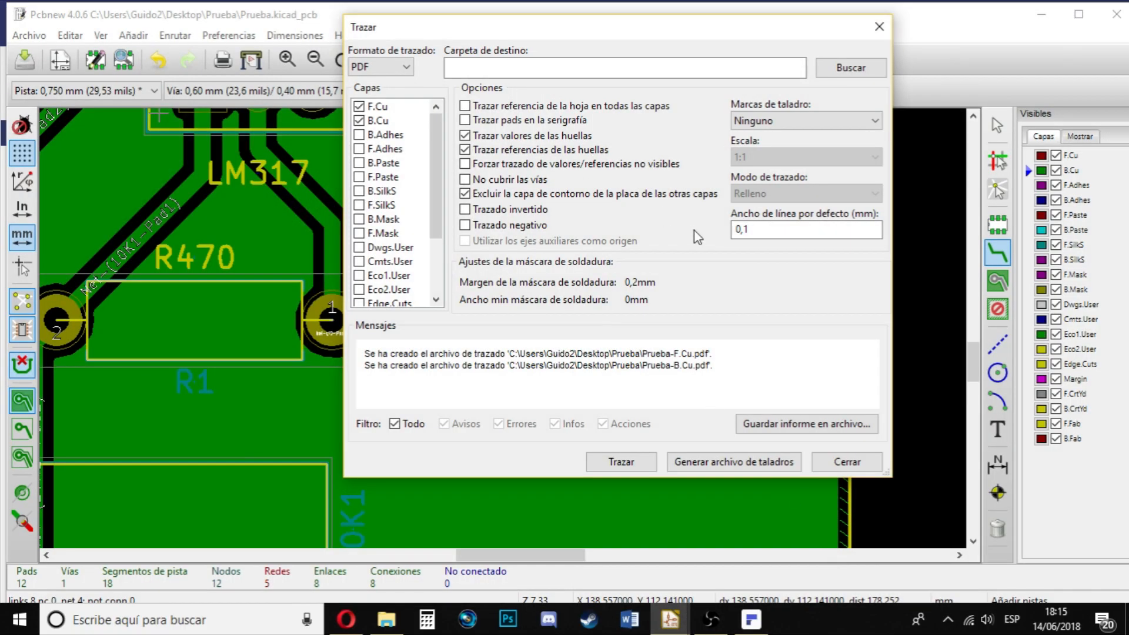
left_click(789, 121)
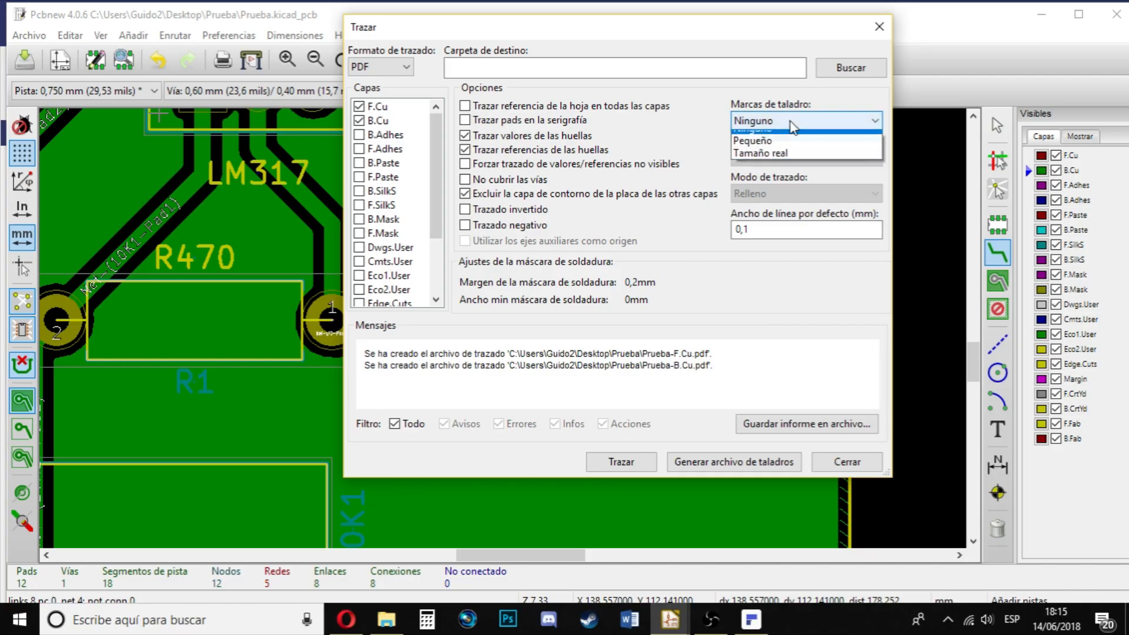
left_click(783, 149)
left_click(783, 122)
left_click(767, 162)
left_click(781, 121)
left_click(764, 149)
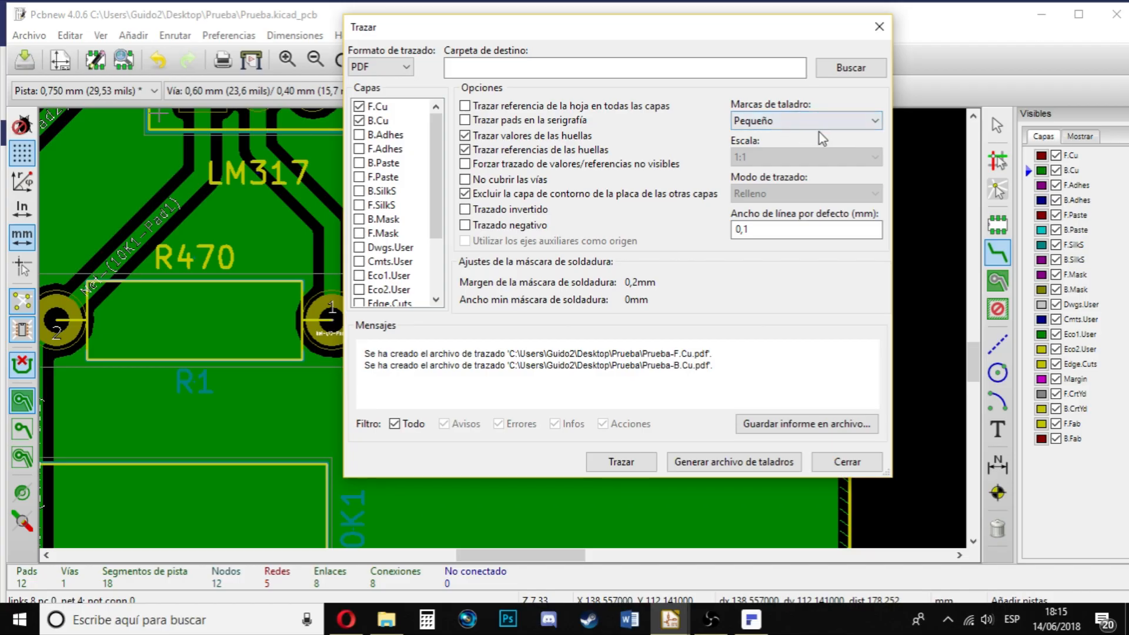
- Try to plot the F.Cu and B.Cu layers to PDF again, check the files in the Prueba folder, and close the plot settings
left_click(621, 461)
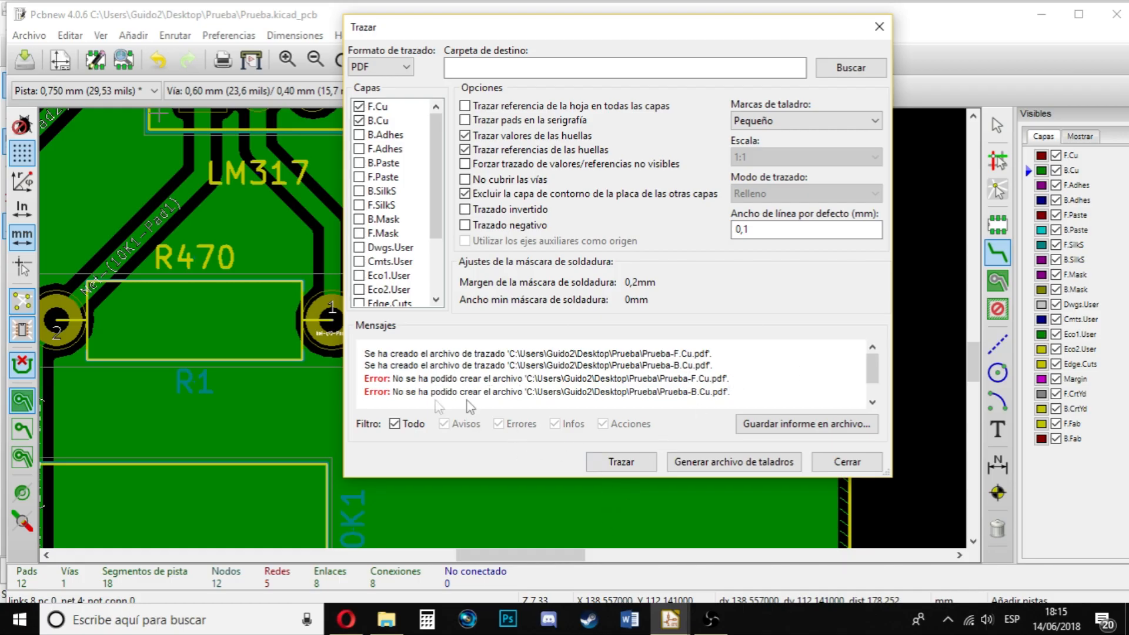
left_click_drag(523, 380, 492, 395)
left_click(493, 396)
left_click(387, 619)
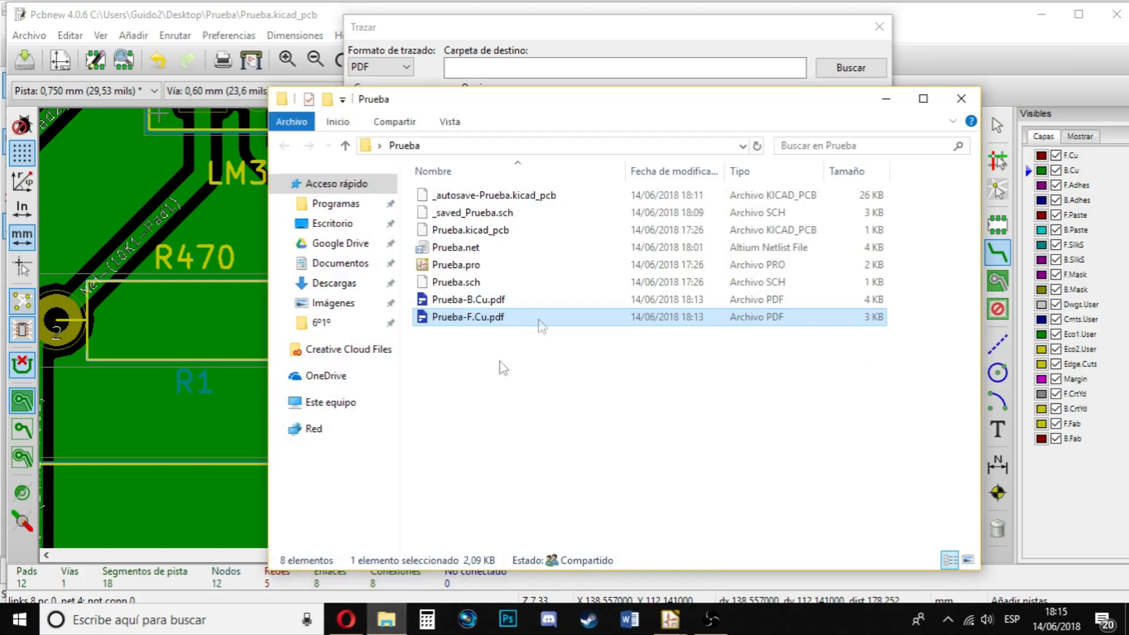
left_click(810, 84)
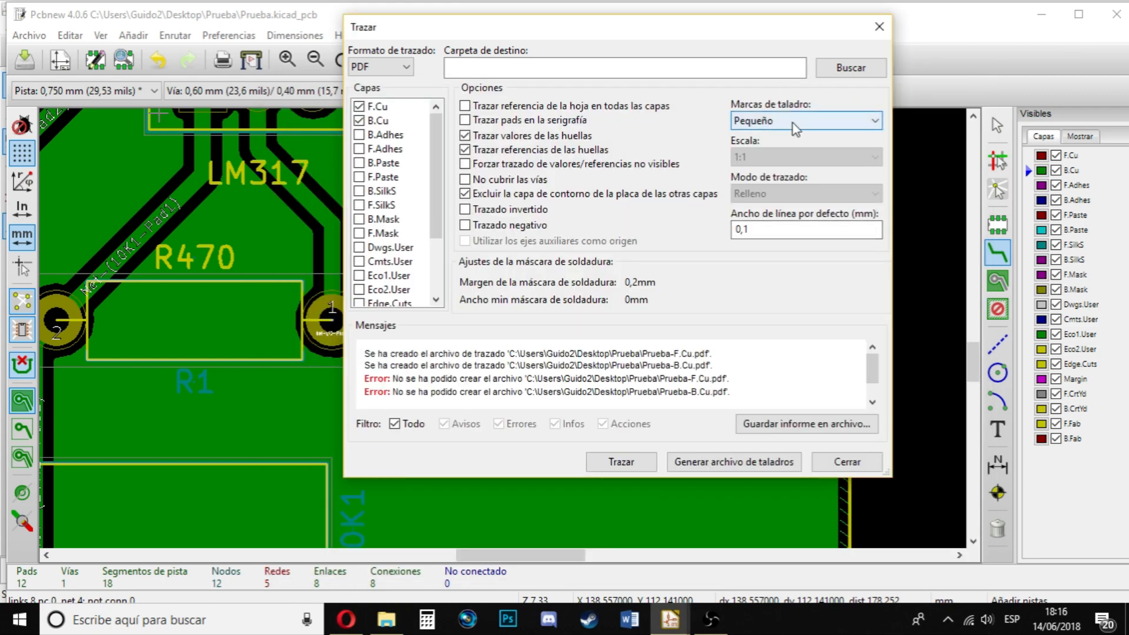
left_click(879, 27)
- Examine the finished board layout, including the via on the Net-(J2-Pad1) track between R1 and J2
scroll(509, 322, "down", 5)
scroll(509, 322, "up", 6)
scroll(509, 322, "down", 5)
scroll(509, 322, "up", 4)
scroll(507, 321, "down", 4)
scroll(504, 320, "up", 6)
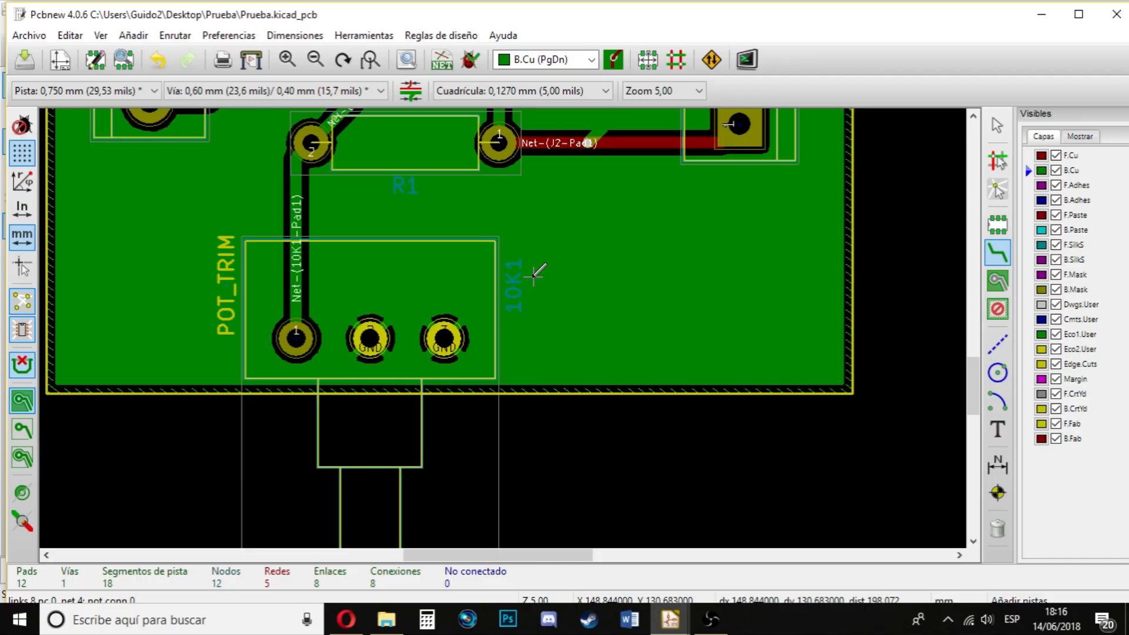
scroll(517, 299, "down", 3)
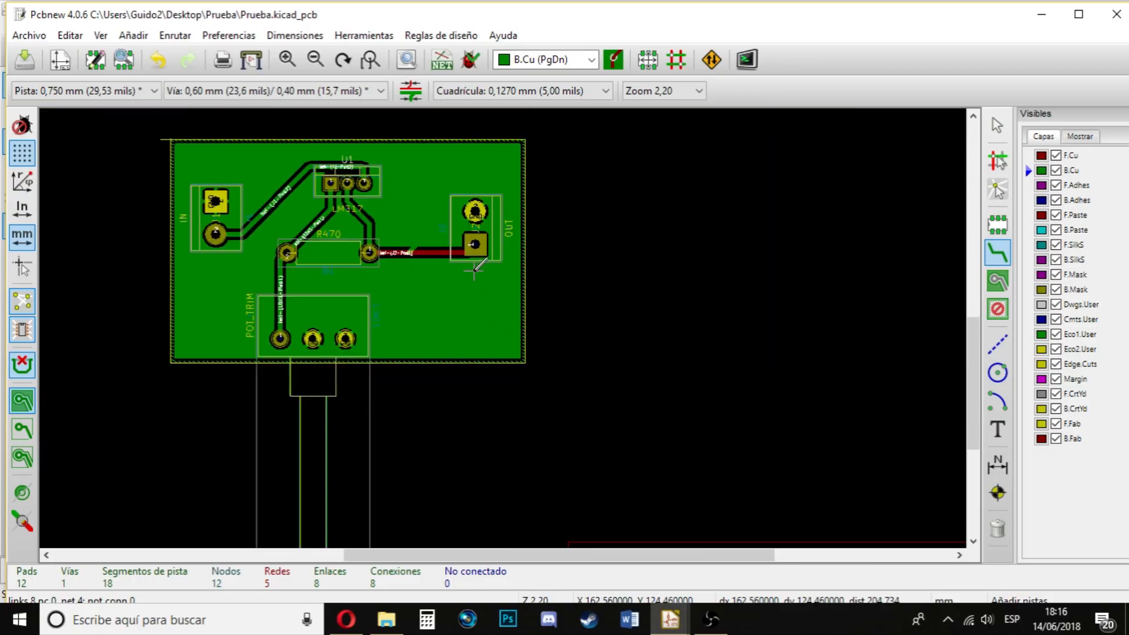
scroll(512, 320, "up", 4)
scroll(505, 323, "down", 5)
scroll(512, 346, "up", 4)
scroll(504, 327, "down", 5)
scroll(504, 328, "up", 7)
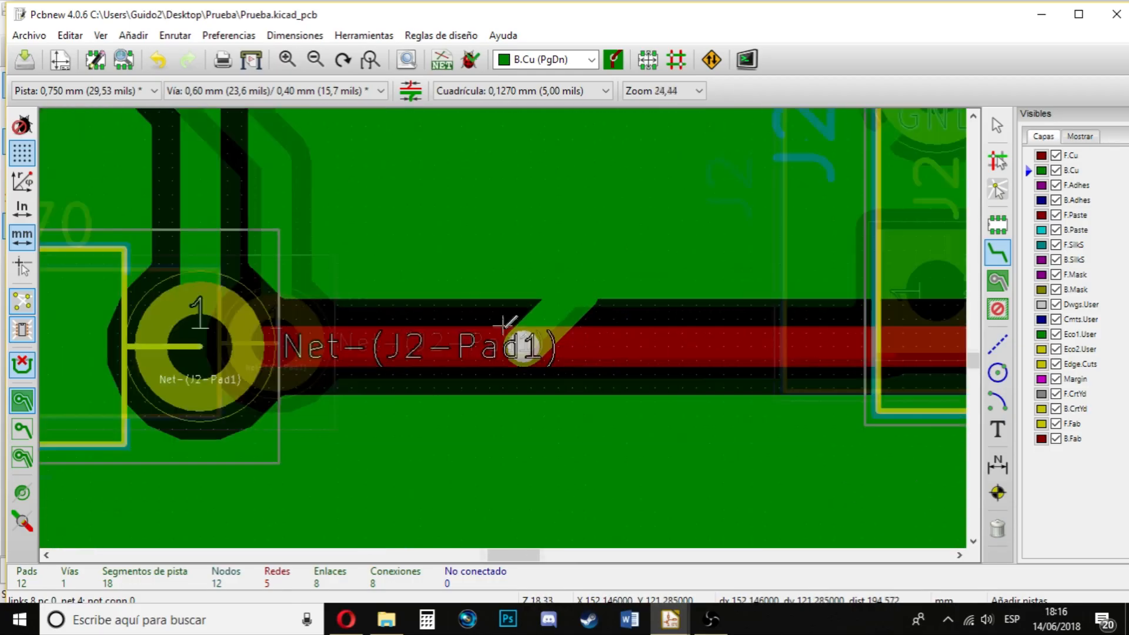
scroll(504, 328, "down", 5)
scroll(503, 327, "up", 9)
scroll(503, 324, "down", 12)
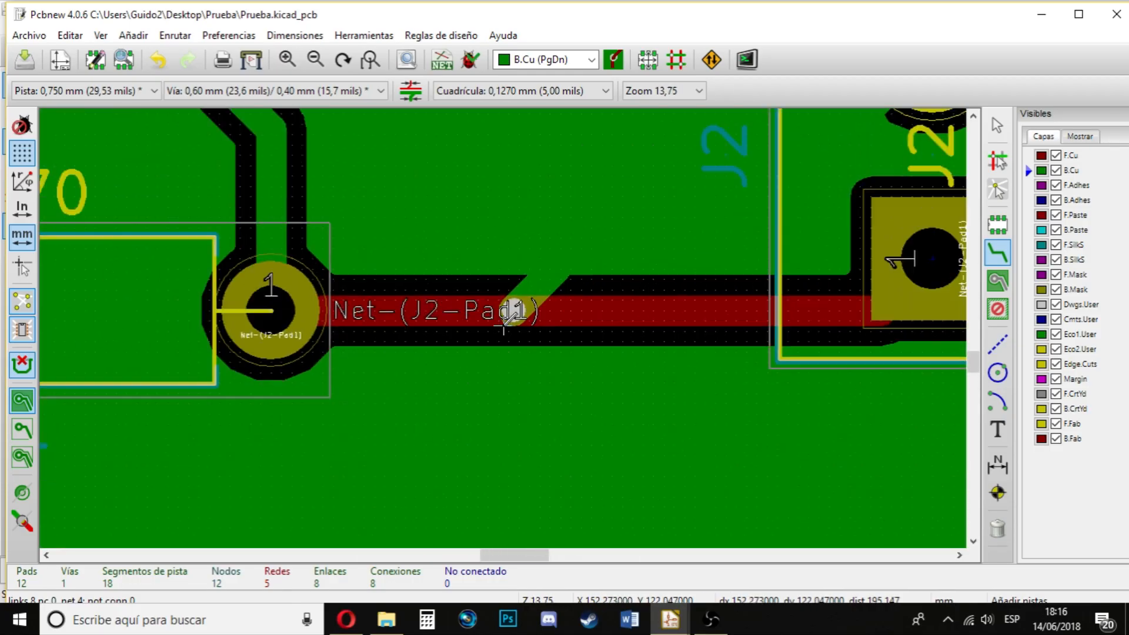
scroll(170, 144, "up", 4)
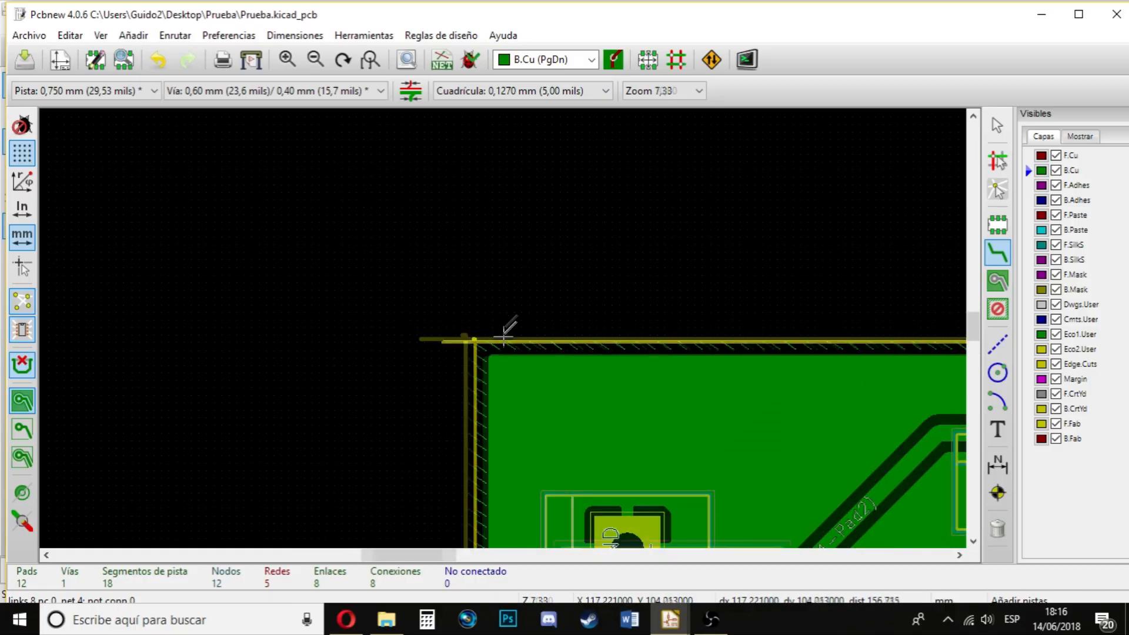
scroll(353, 277, "down", 4)
scroll(541, 340, "down", 4)
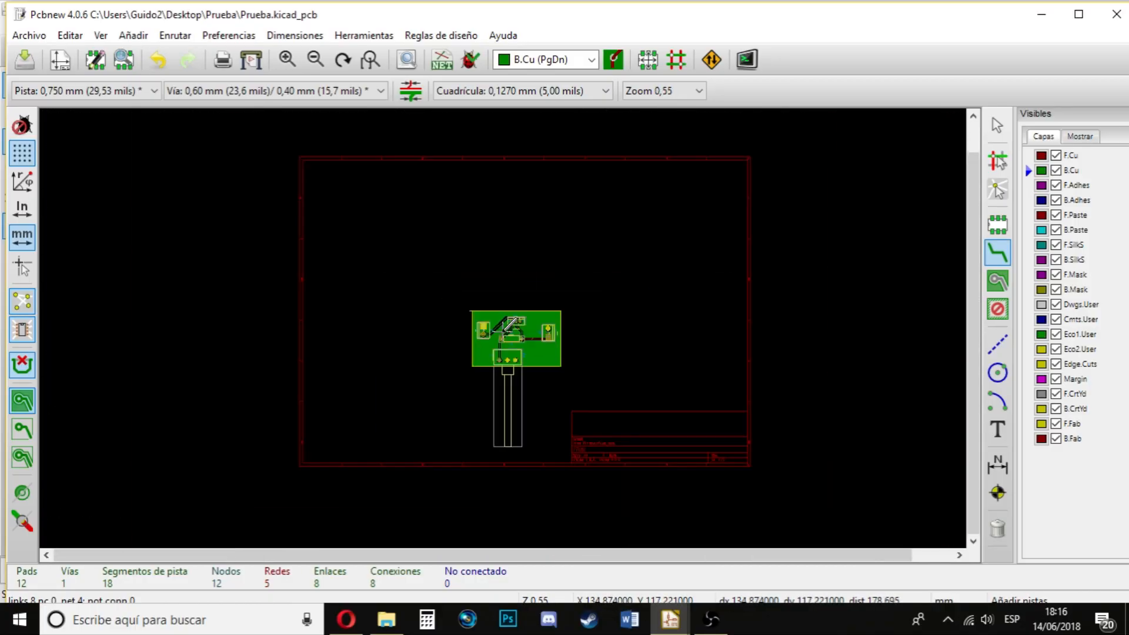
scroll(509, 322, "up", 7)
scroll(509, 322, "down", 7)
scroll(511, 320, "up", 4)
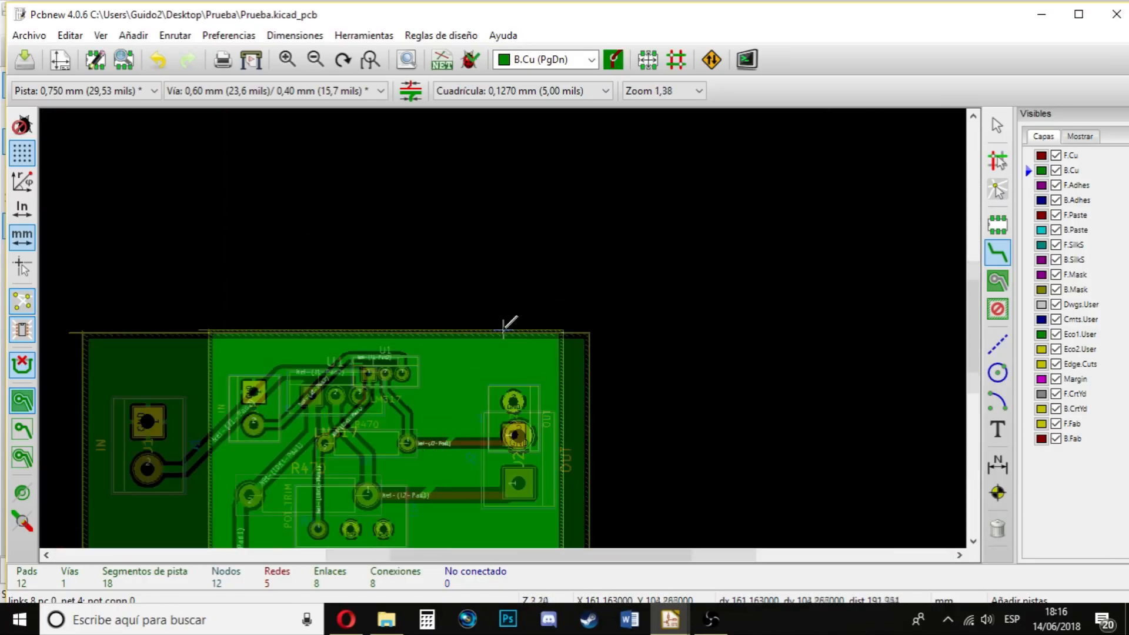
scroll(510, 306, "down", 4)
scroll(509, 318, "up", 6)
scroll(506, 323, "down", 6)
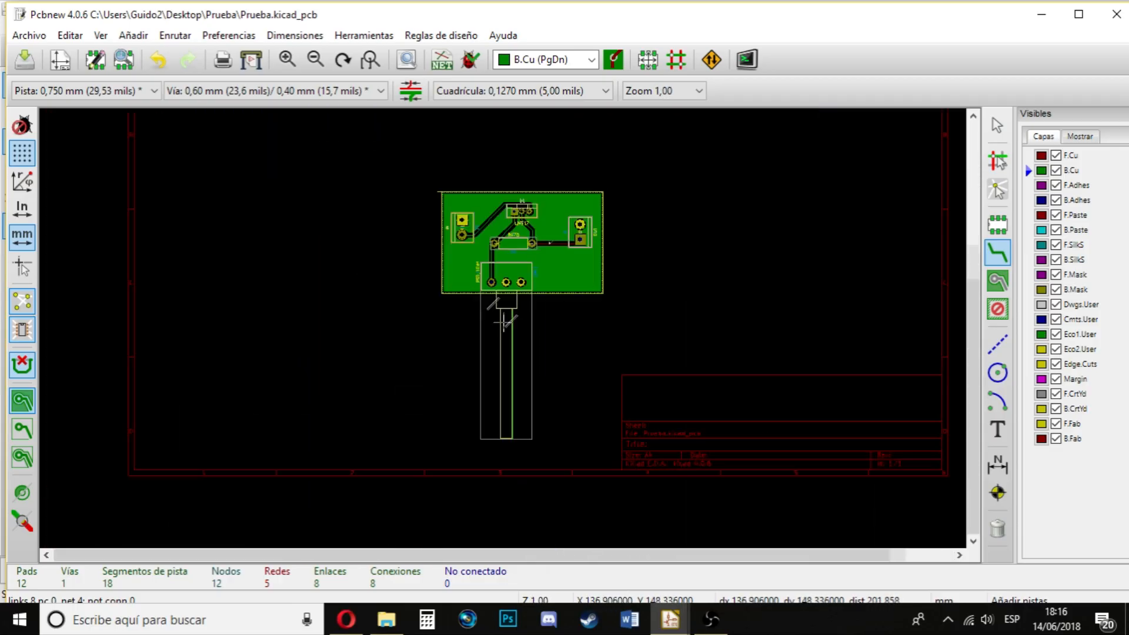
scroll(507, 323, "up", 6)
scroll(505, 322, "down", 6)
scroll(503, 321, "up", 8)
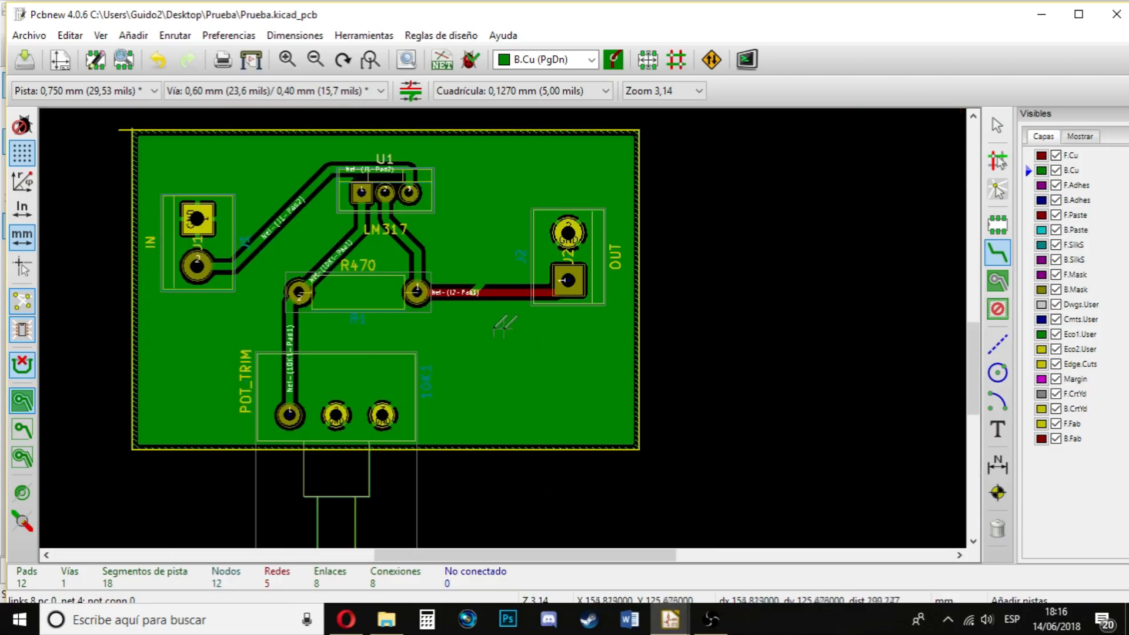
scroll(495, 321, "down", 7)
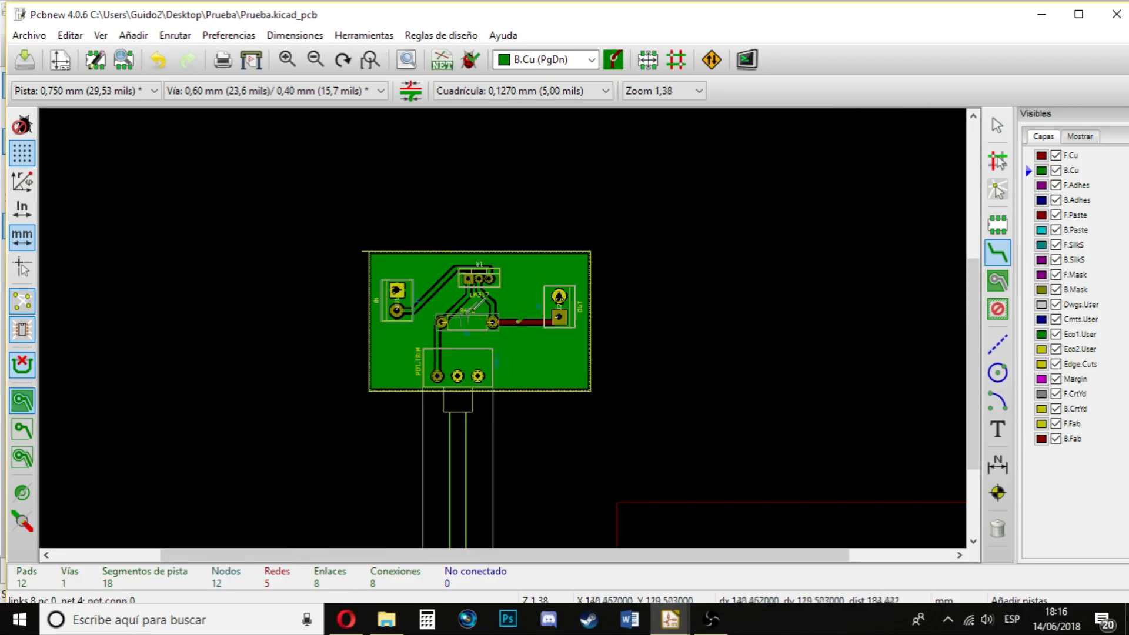
scroll(520, 292, "down", 5)
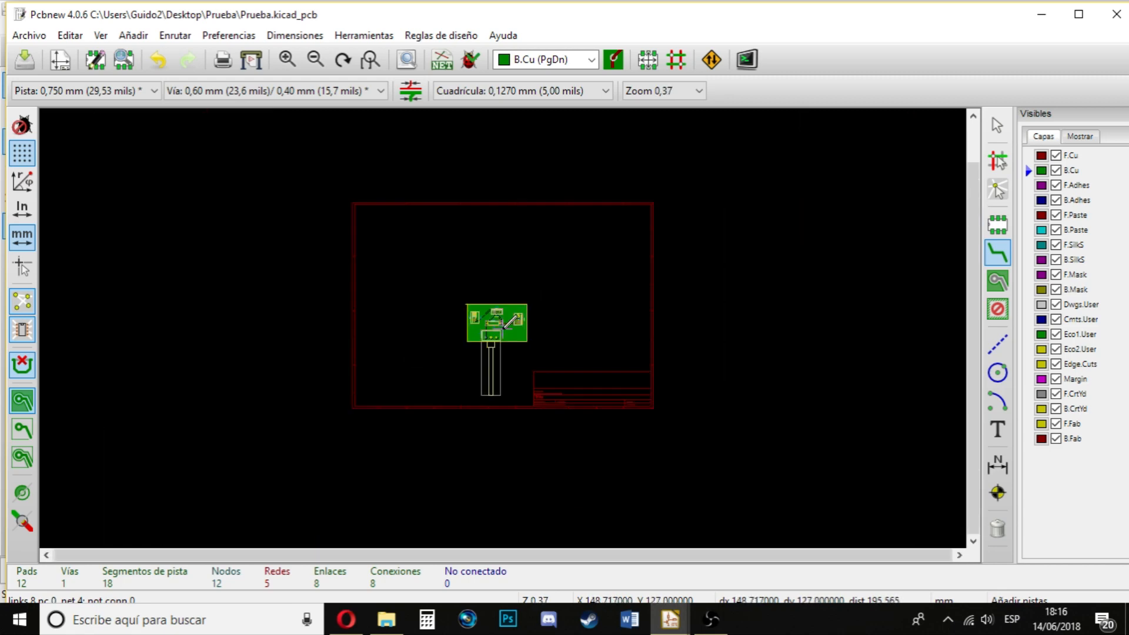
scroll(509, 322, "up", 8)
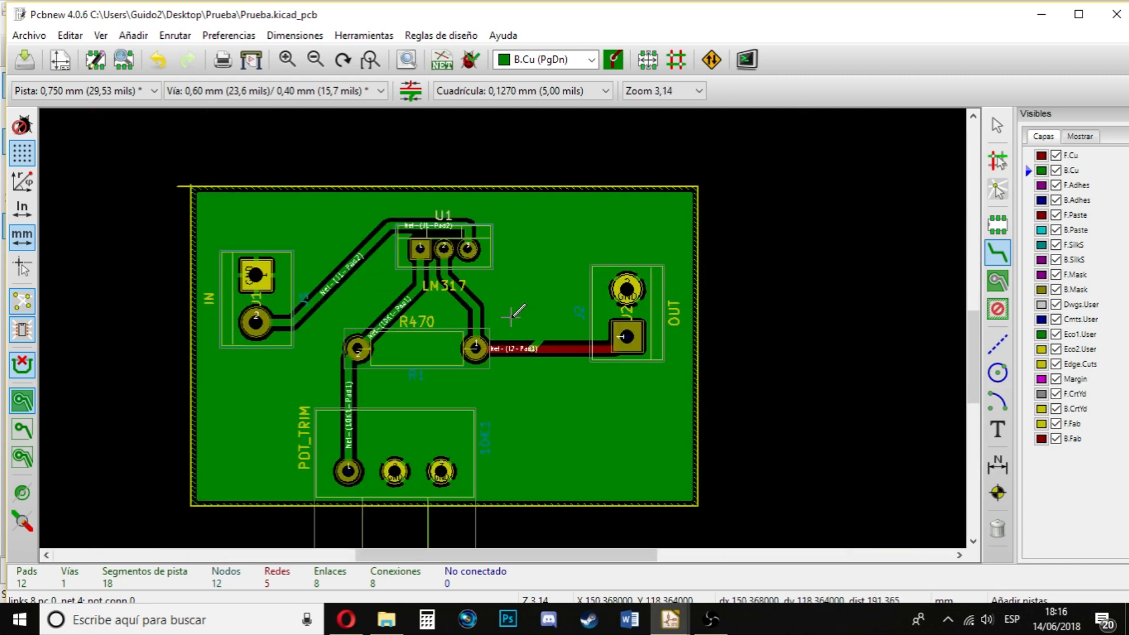
scroll(512, 314, "up", 3)
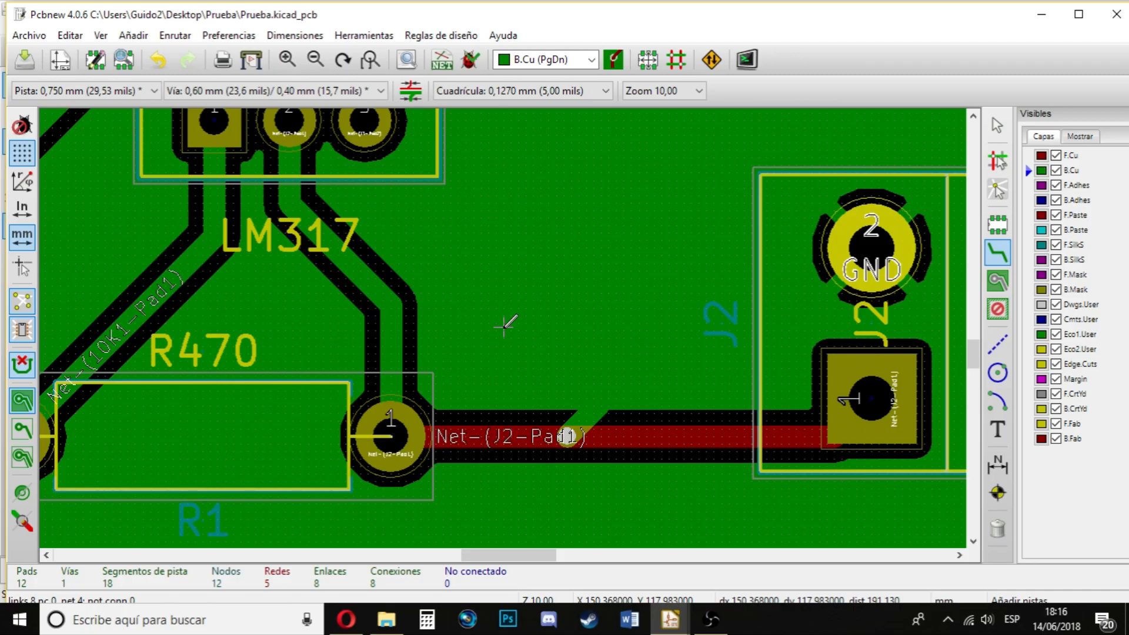
scroll(504, 325, "down", 5)
scroll(505, 323, "up", 2)
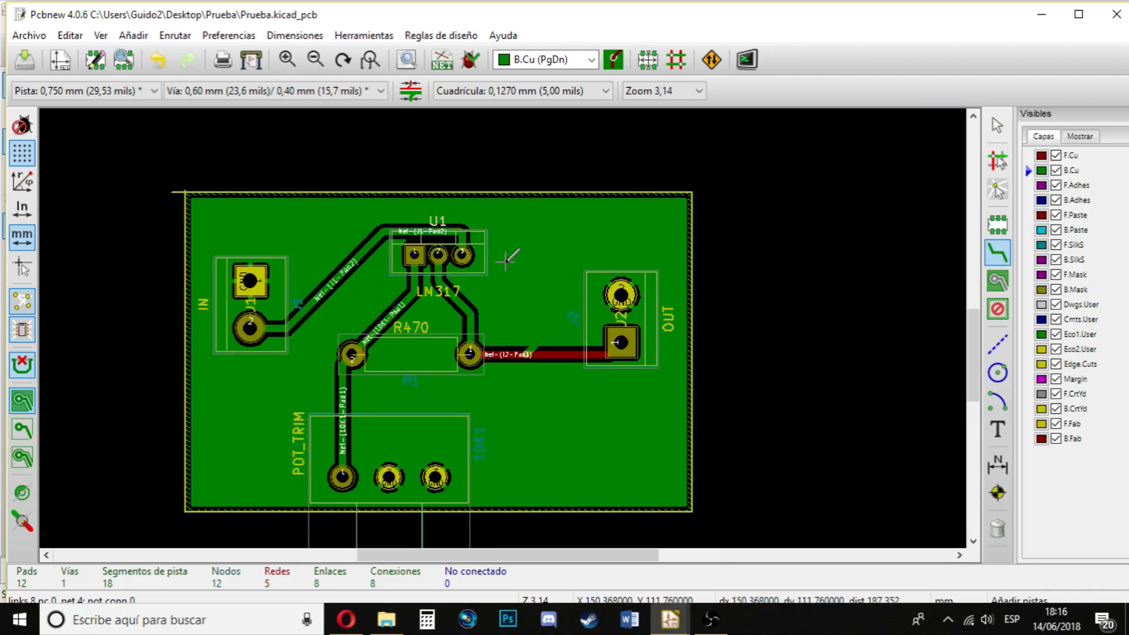
scroll(505, 323, "down", 2)
scroll(506, 323, "down", 2)
scroll(509, 322, "up", 4)
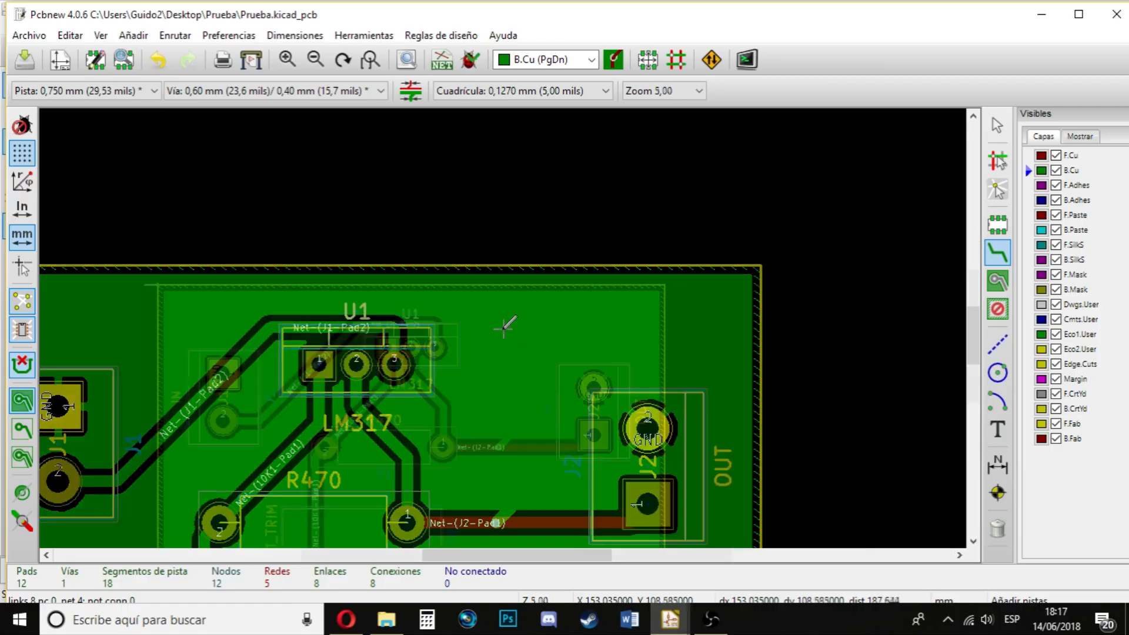
scroll(511, 323, "down", 5)
scroll(499, 335, "up", 5)
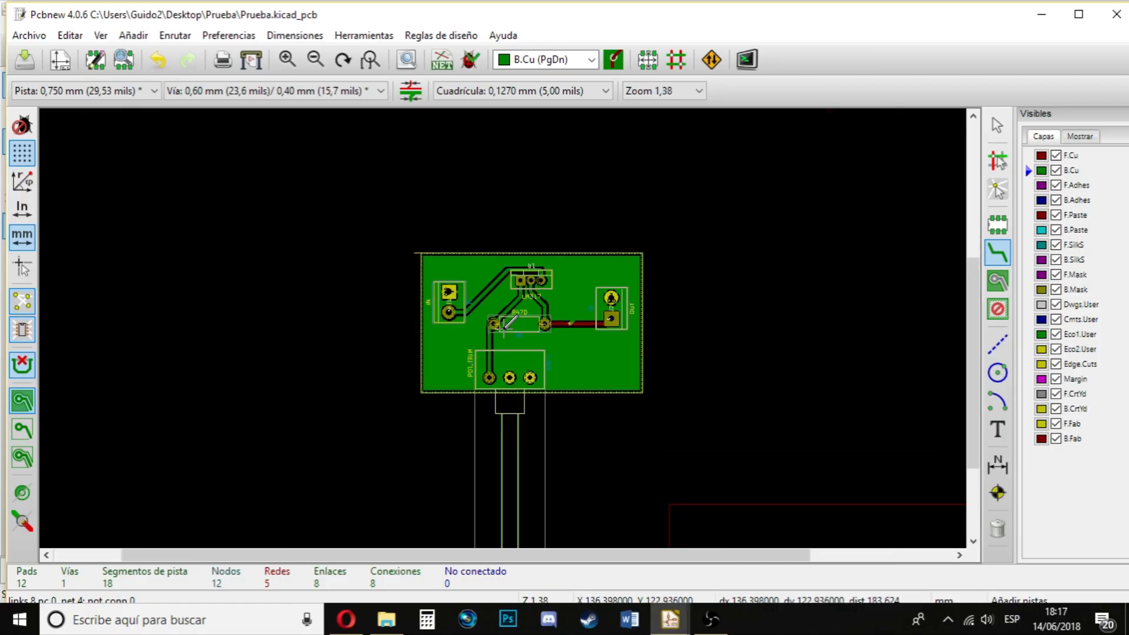
mouse_move(546, 554)
left_mouse_down()
mouse_move(580, 550)
mouse_move(560, 550)
left_mouse_up()
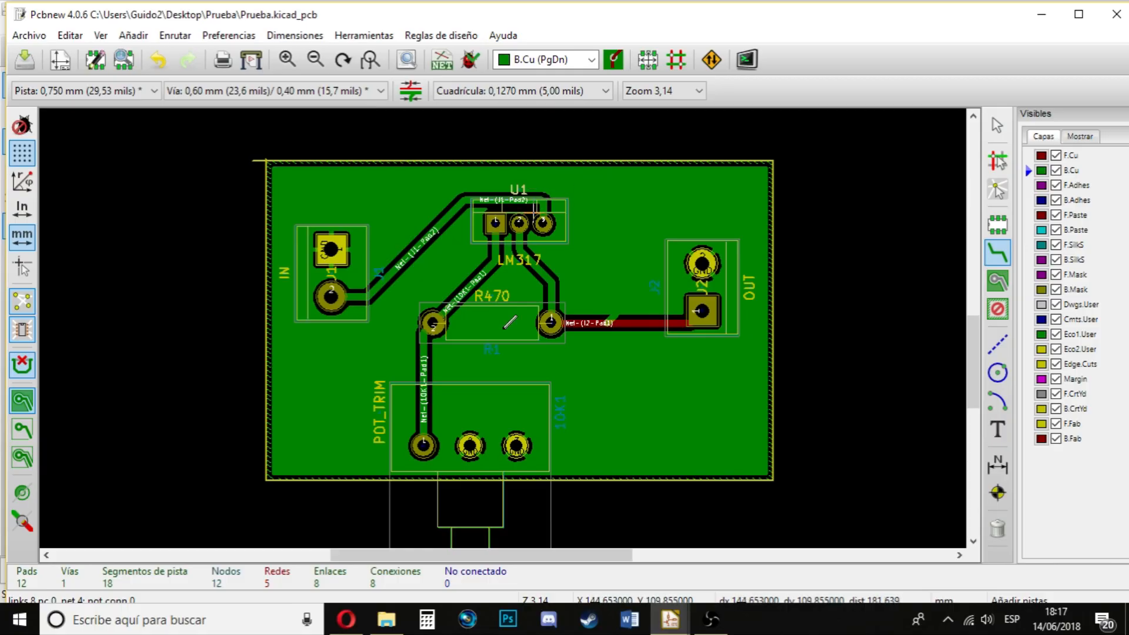
scroll(544, 241, "up", 2)
scroll(544, 241, "down", 2)
scroll(507, 320, "up", 2)
scroll(504, 323, "down", 4)
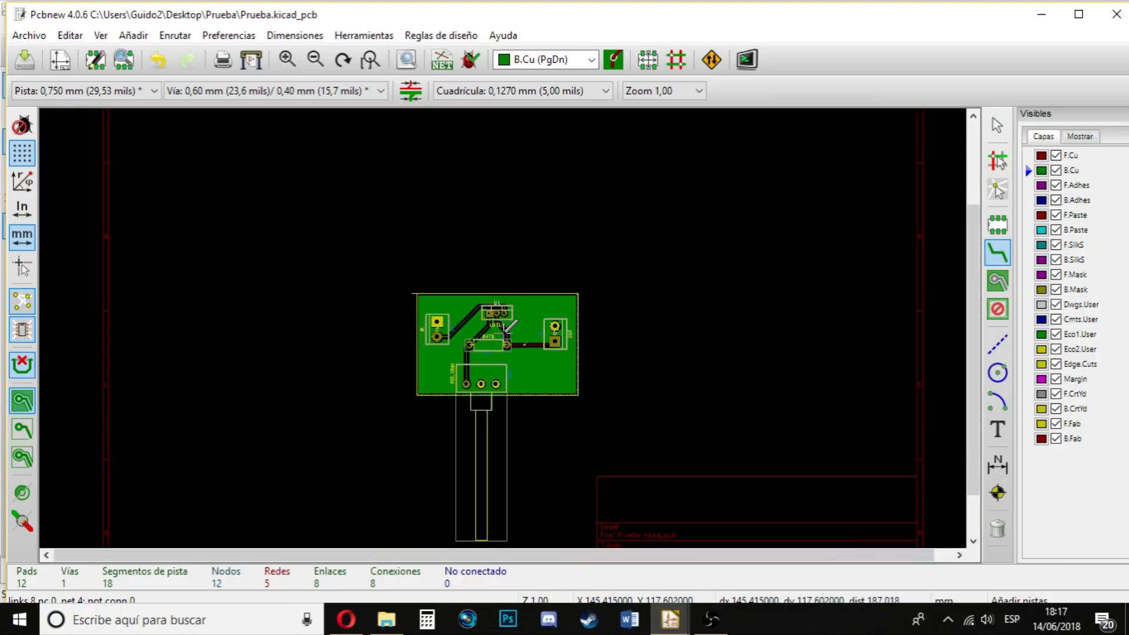
scroll(532, 347, "up", 5)
scroll(503, 325, "down", 5)
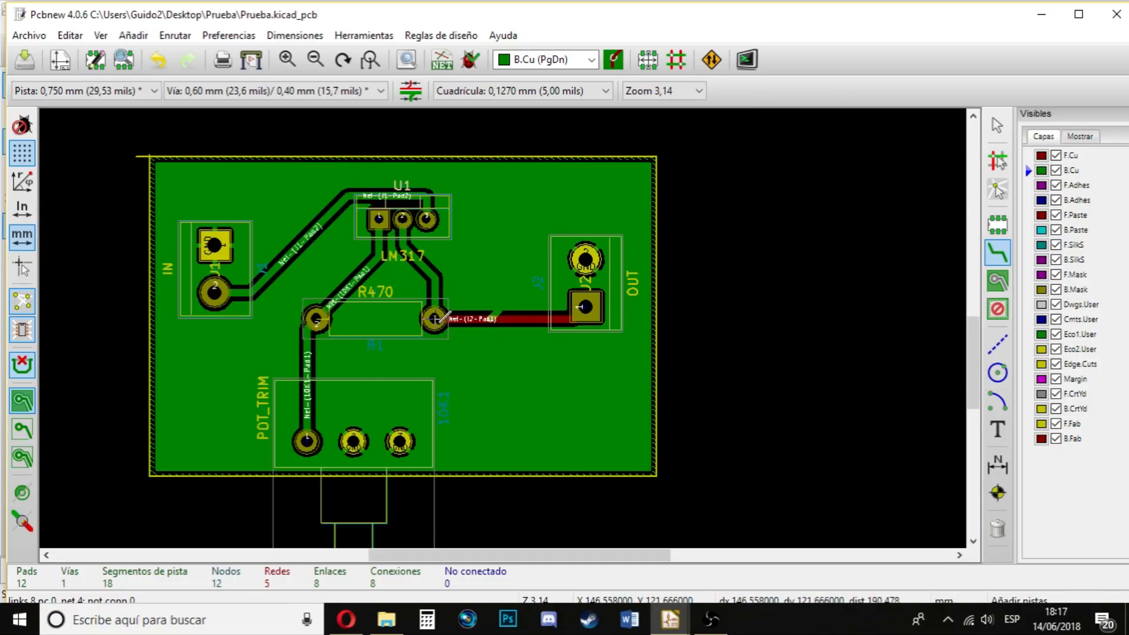
scroll(507, 322, "up", 2)
scroll(507, 320, "up", 1)
scroll(507, 321, "down", 1)
left_click_drag(550, 555, 520, 550)
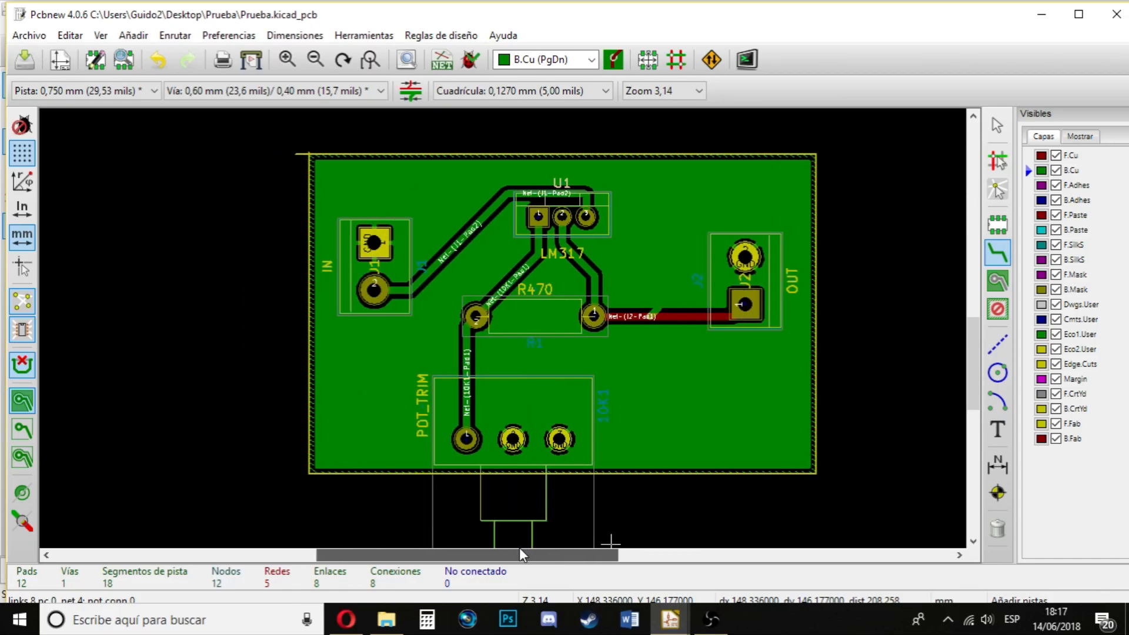
scroll(560, 439, "up", 1)
scroll(504, 328, "down", 1)
scroll(505, 326, "up", 1)
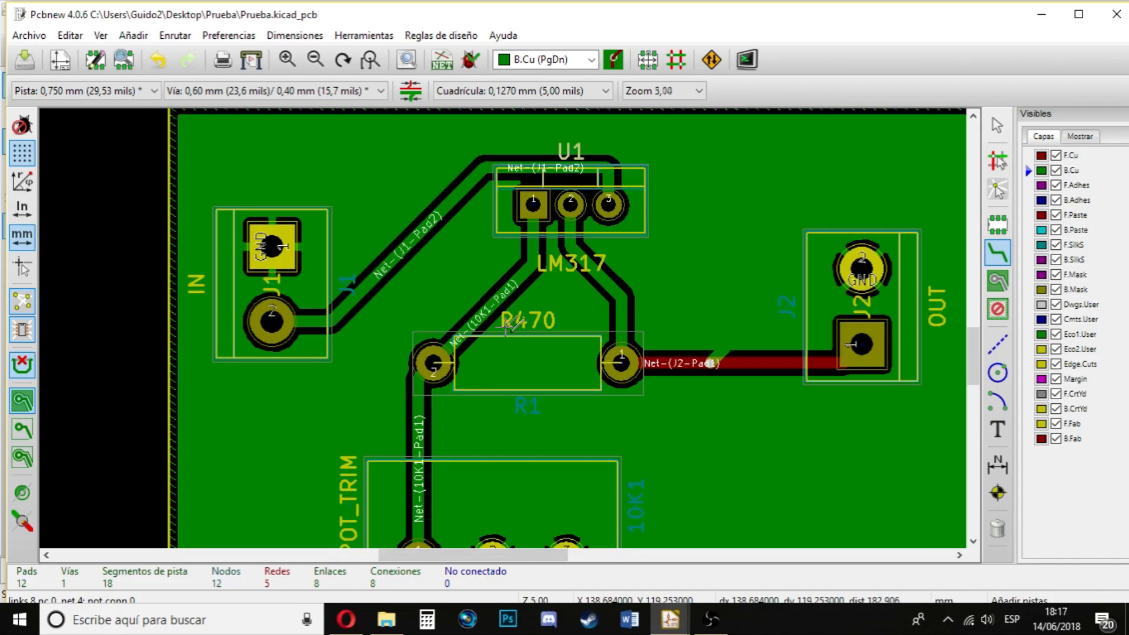
scroll(504, 324, "down", 1)
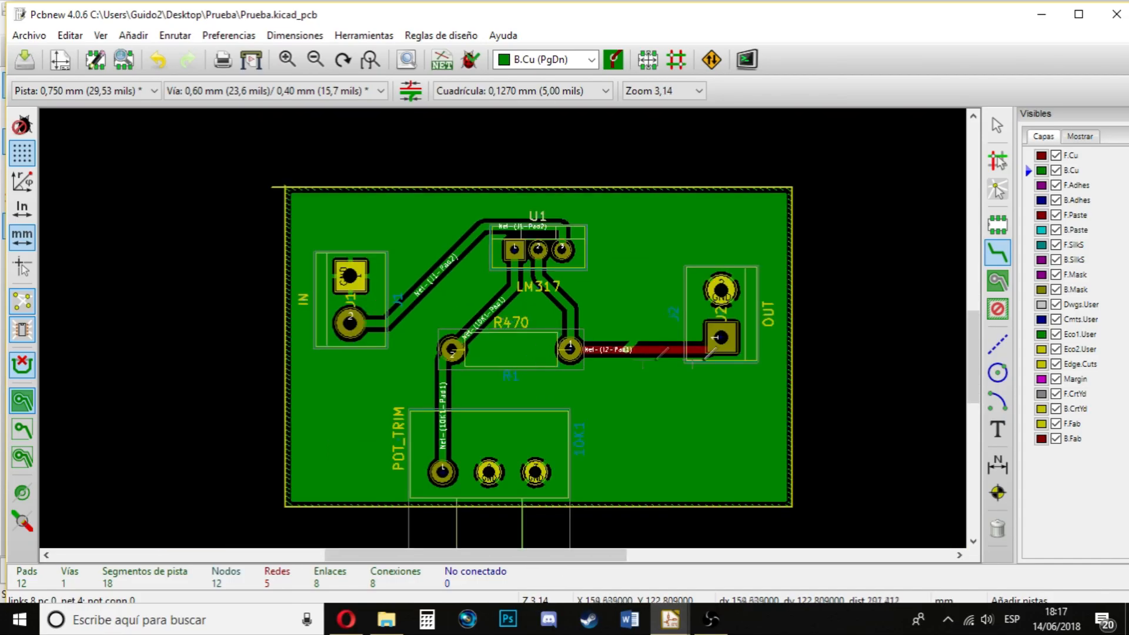
left_click_drag(974, 330, 982, 335)
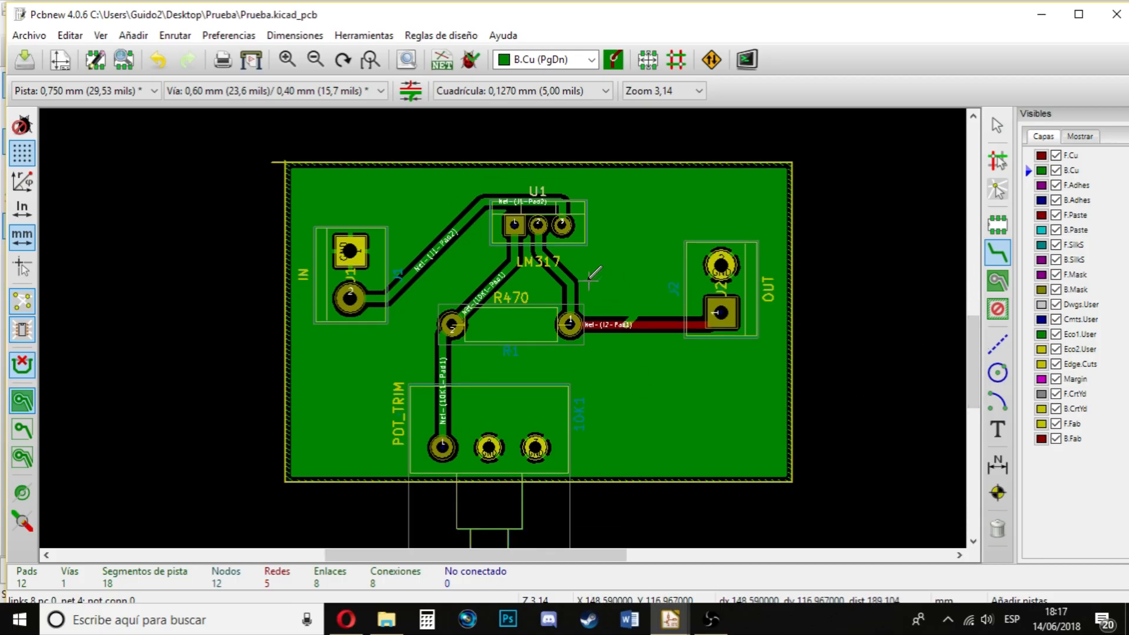
middle_click_drag(570, 260, 685, 263)
scroll(723, 291, "down", 2, "ctrl")
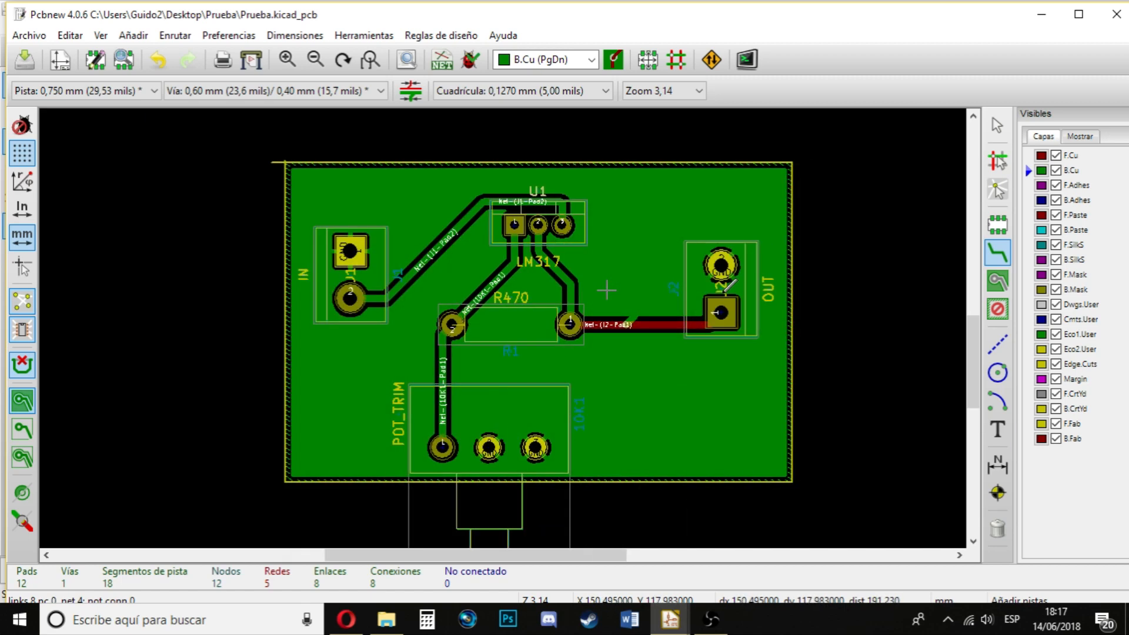
scroll(523, 405, "up", 2, "ctrl")
scroll(523, 406, "down", 1, "ctrl")
scroll(528, 400, "up", 3, "ctrl")
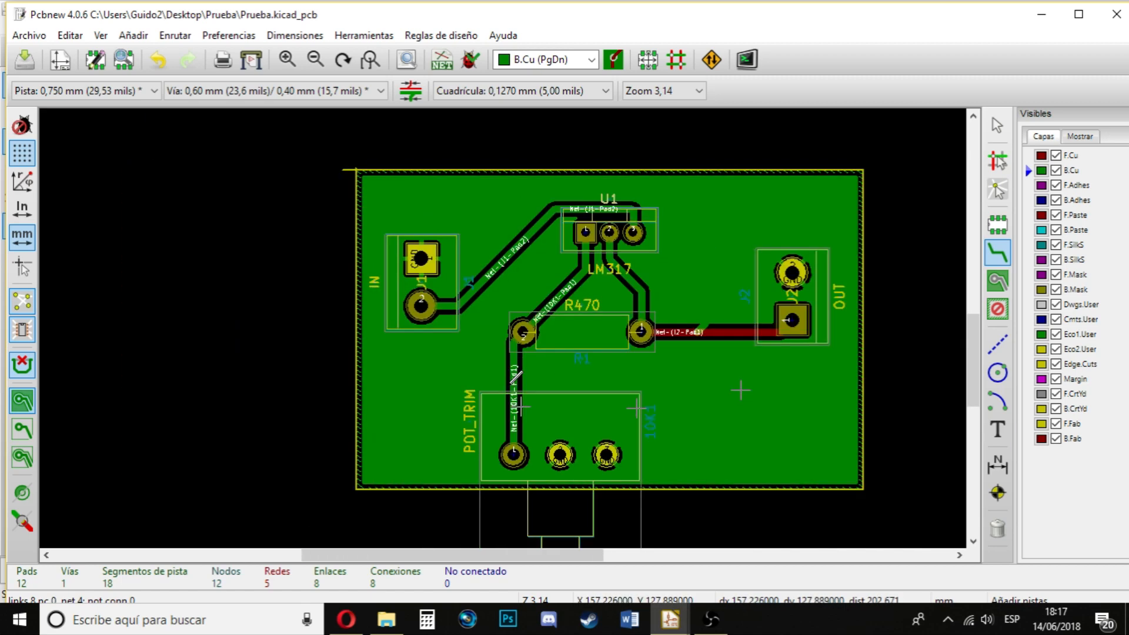
scroll(499, 379, "down", 4, "ctrl")
scroll(536, 366, "up", 3, "ctrl")
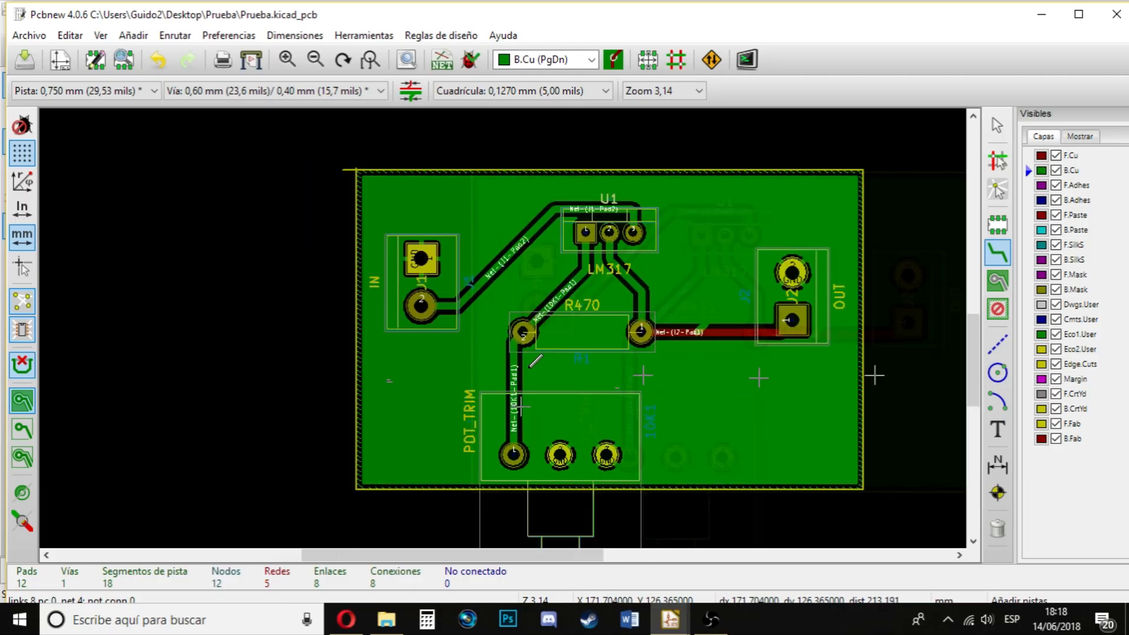
scroll(536, 360, "down", 4, "ctrl")
scroll(536, 360, "up", 4, "ctrl")
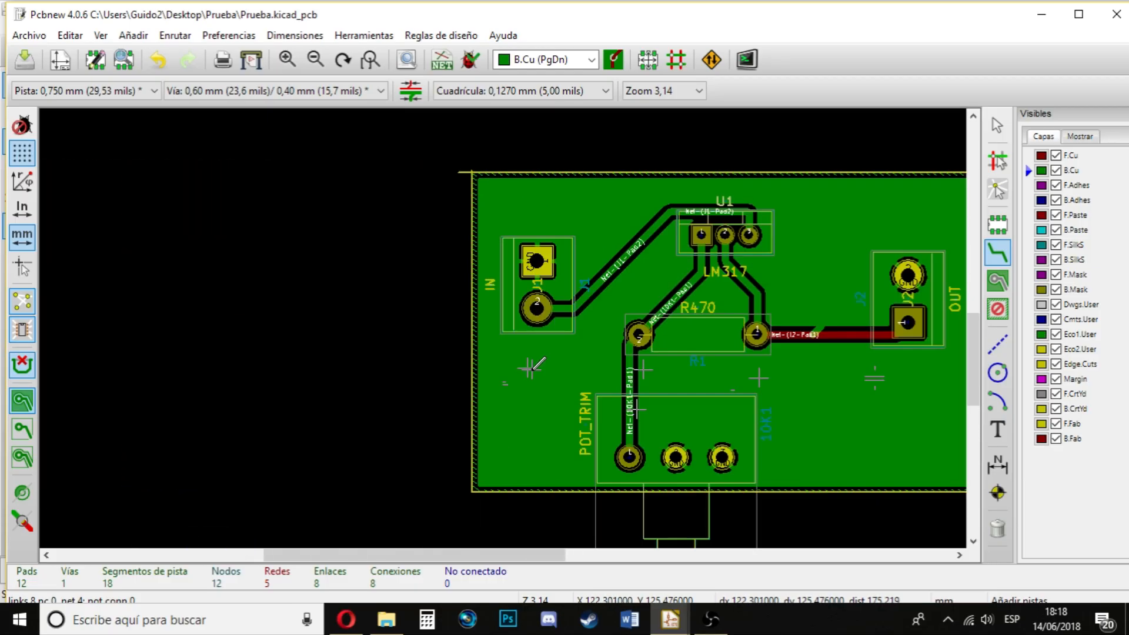
scroll(532, 377, "down", 2, "ctrl")
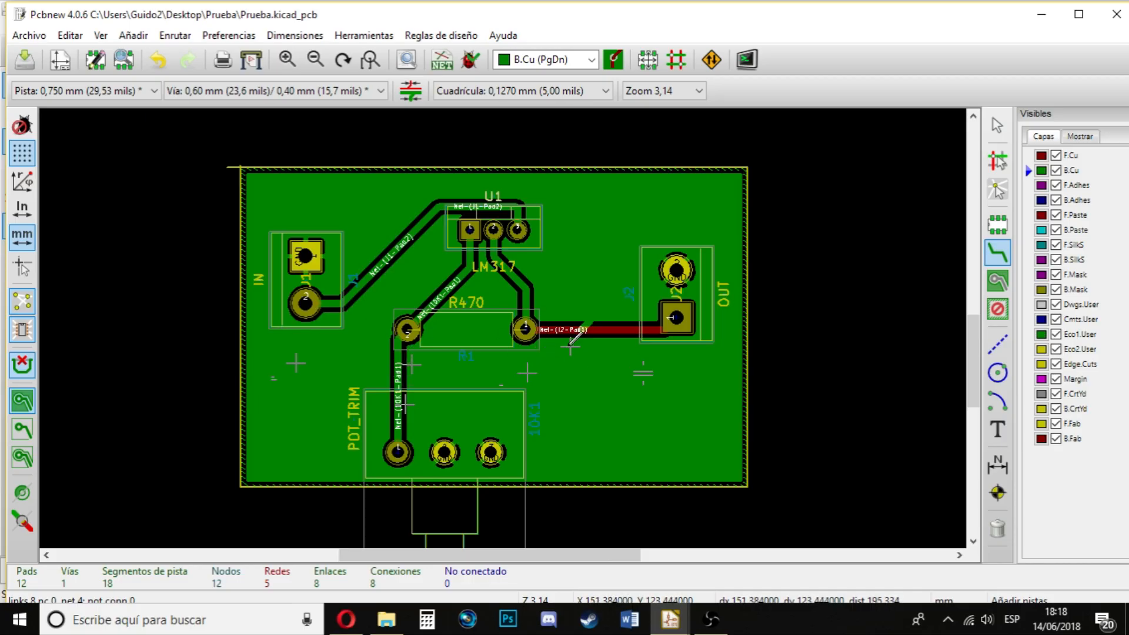
scroll(556, 346, "up", 2)
scroll(504, 327, "down", 2)
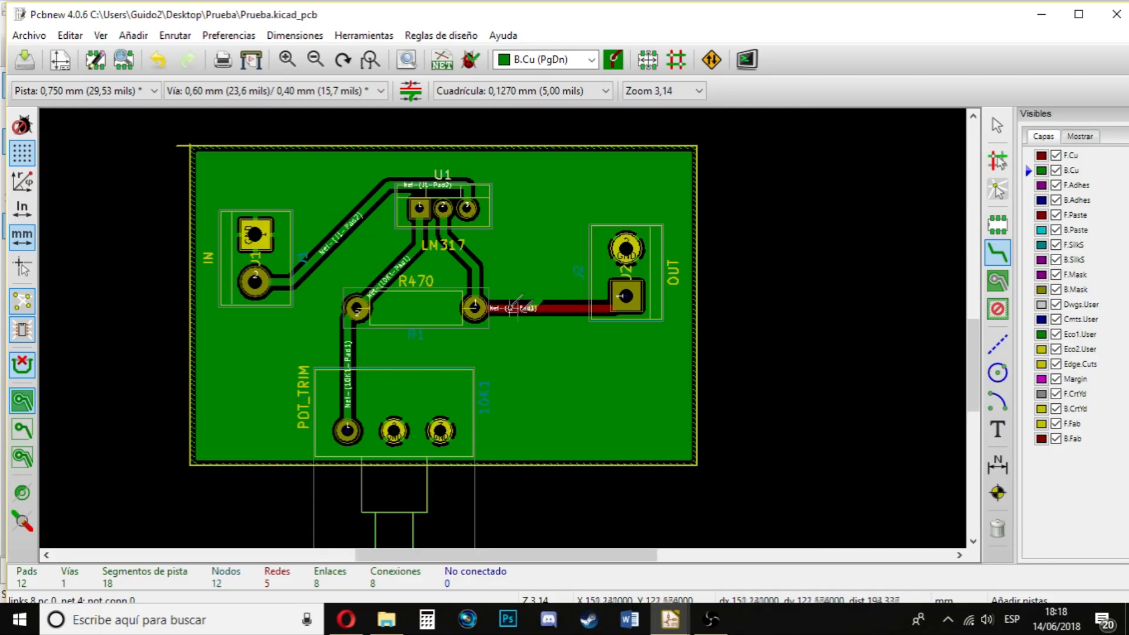
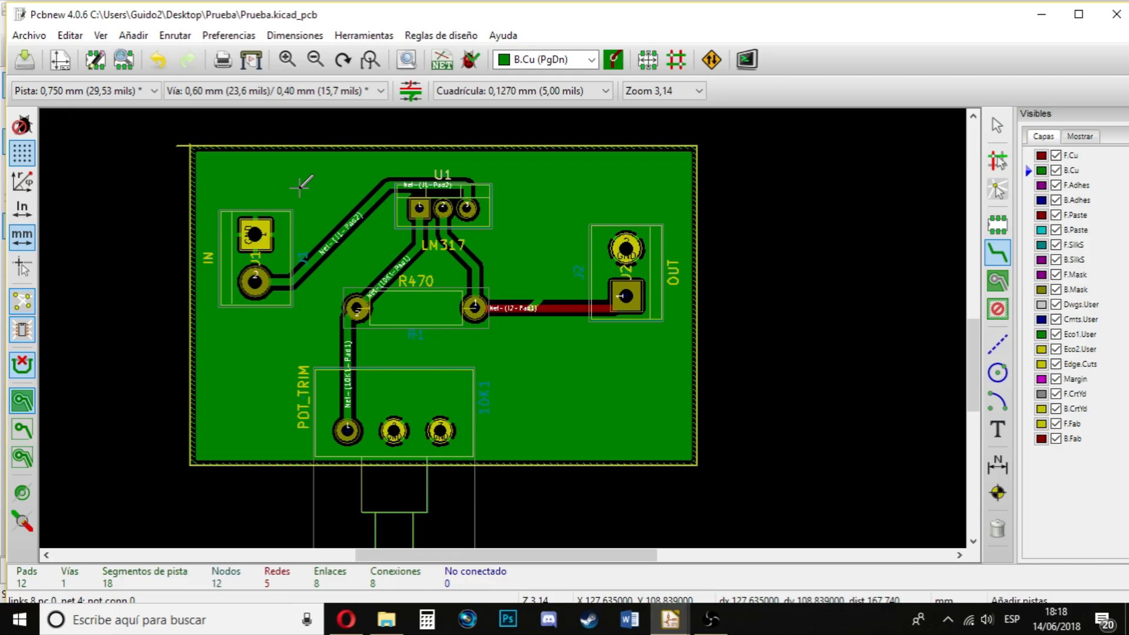
scroll(301, 183, "down", 6)
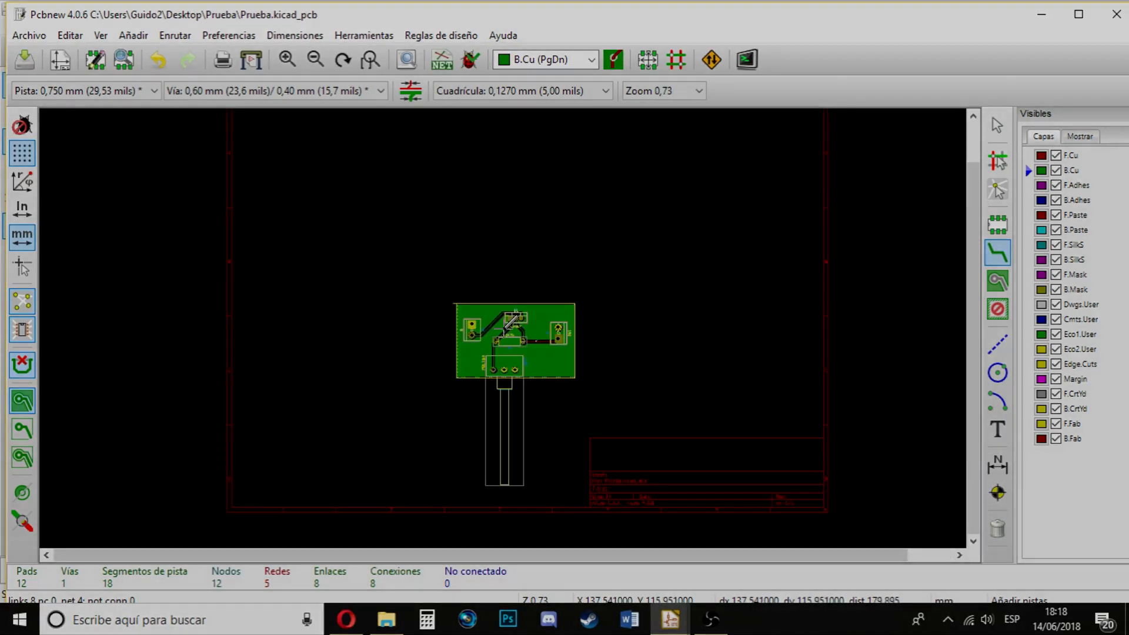
scroll(729, 469, "up", 4)
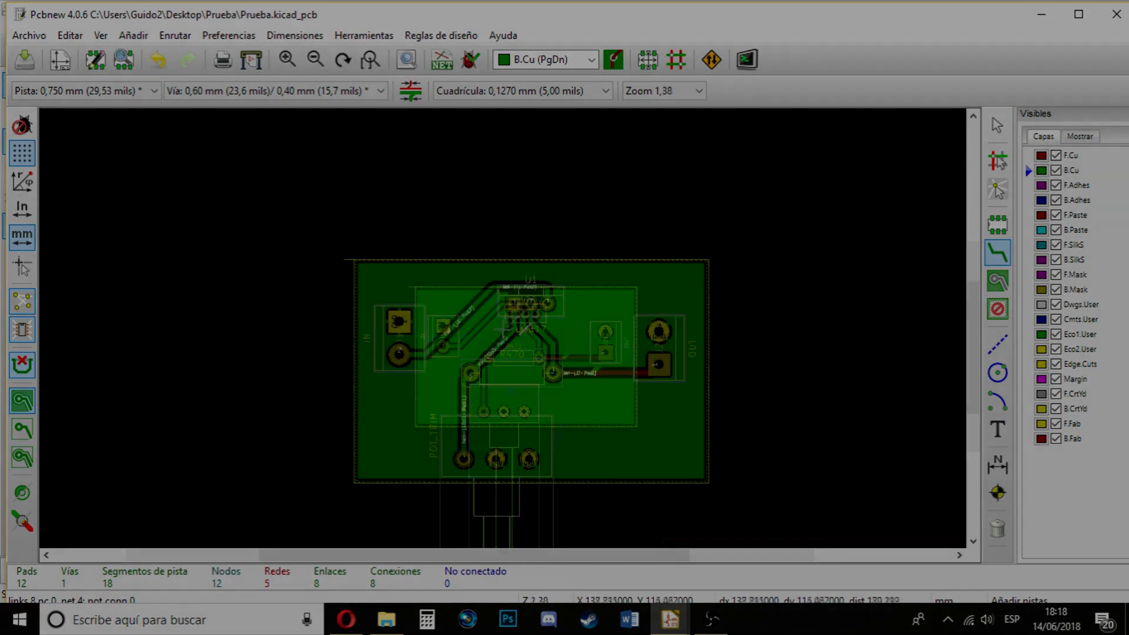